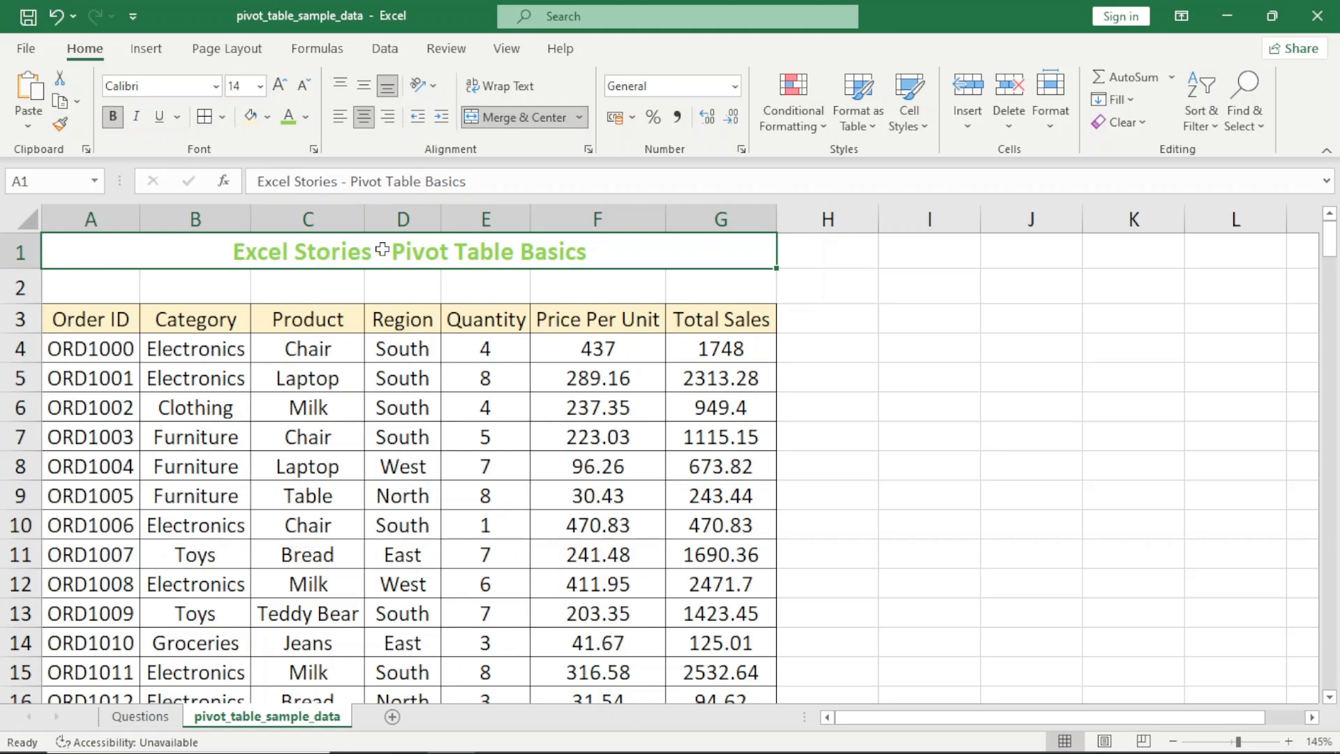
Examine the sales table's headers and sample values column by column from Order ID through Total Sales
key("Down")
key("Down")
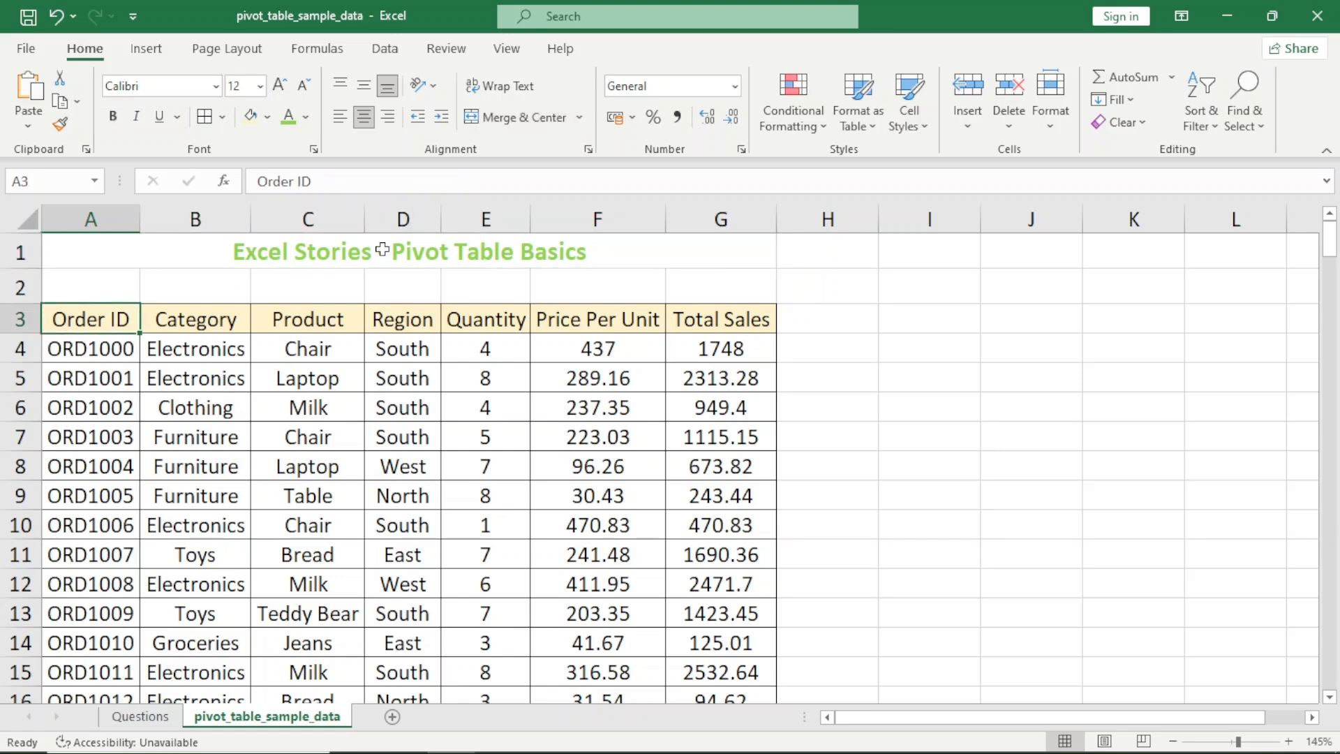
key("Right")
key("Right")
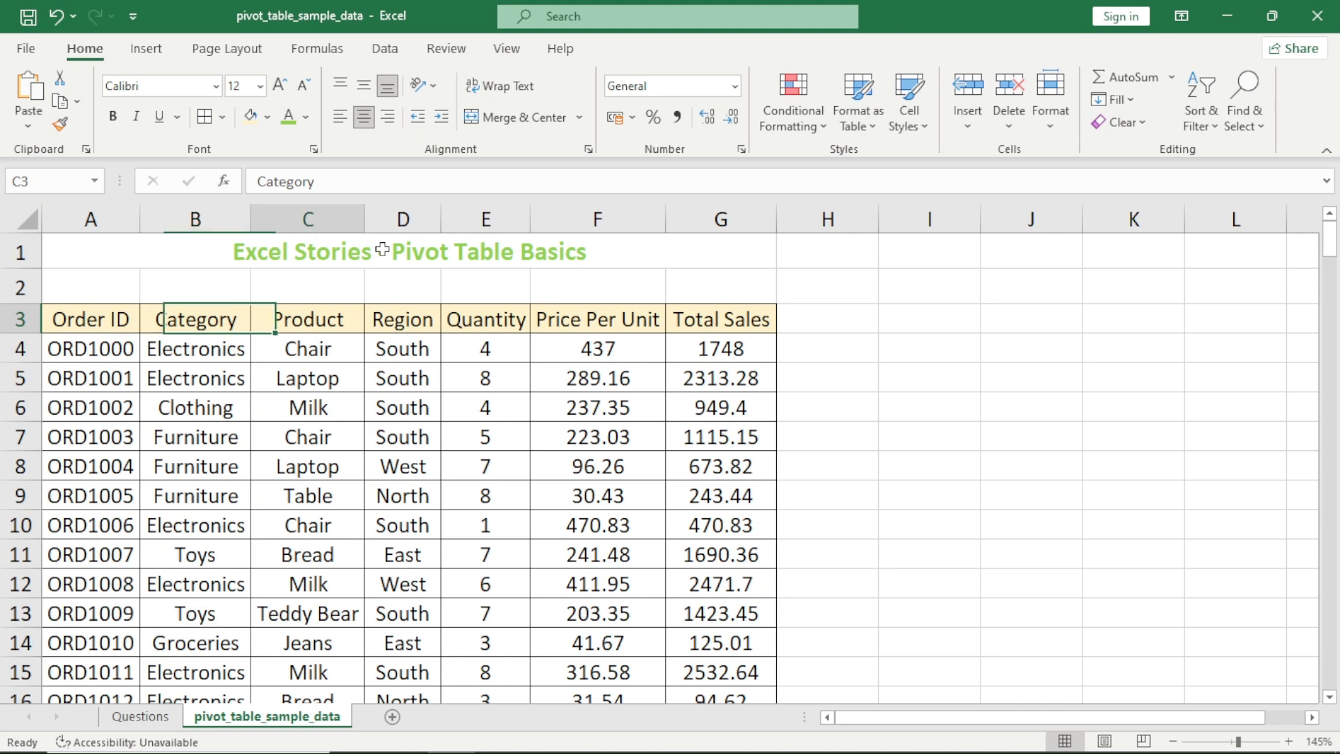
key("Down")
key("Down")
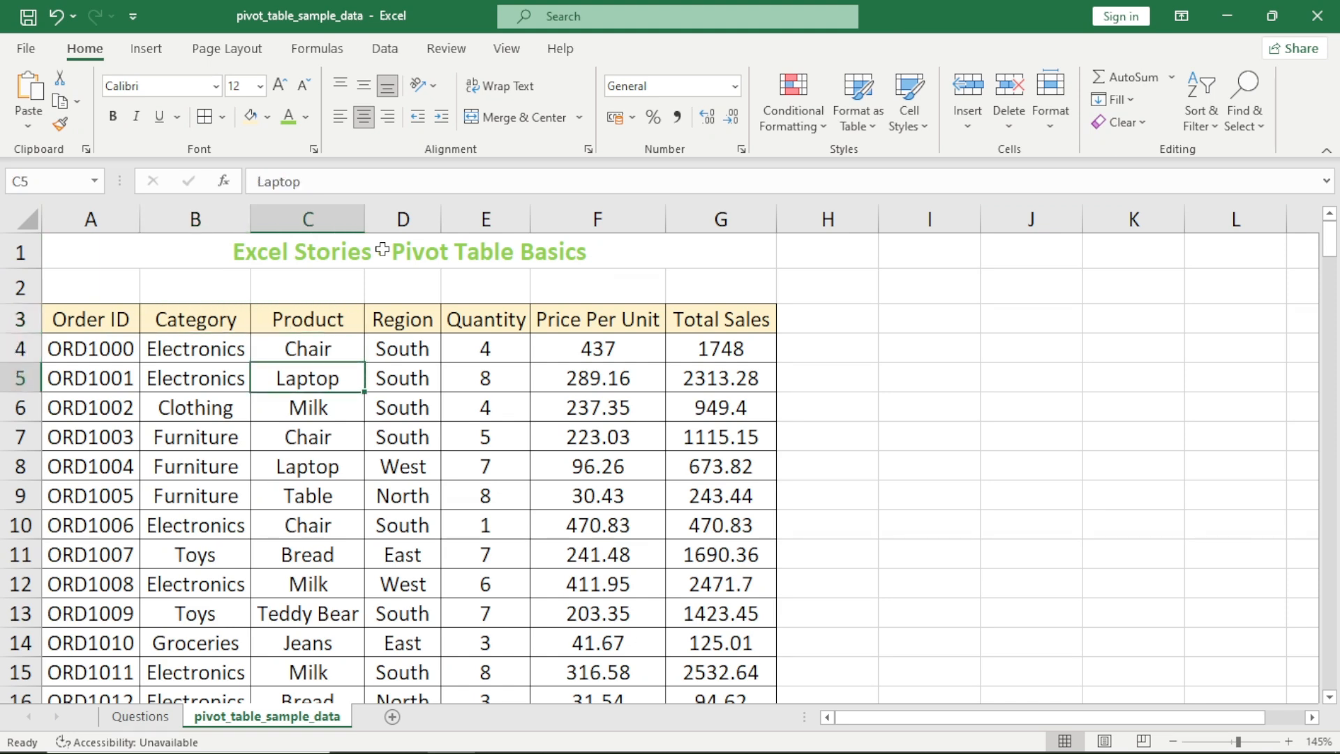
key("Up")
key("Up")
key("Right")
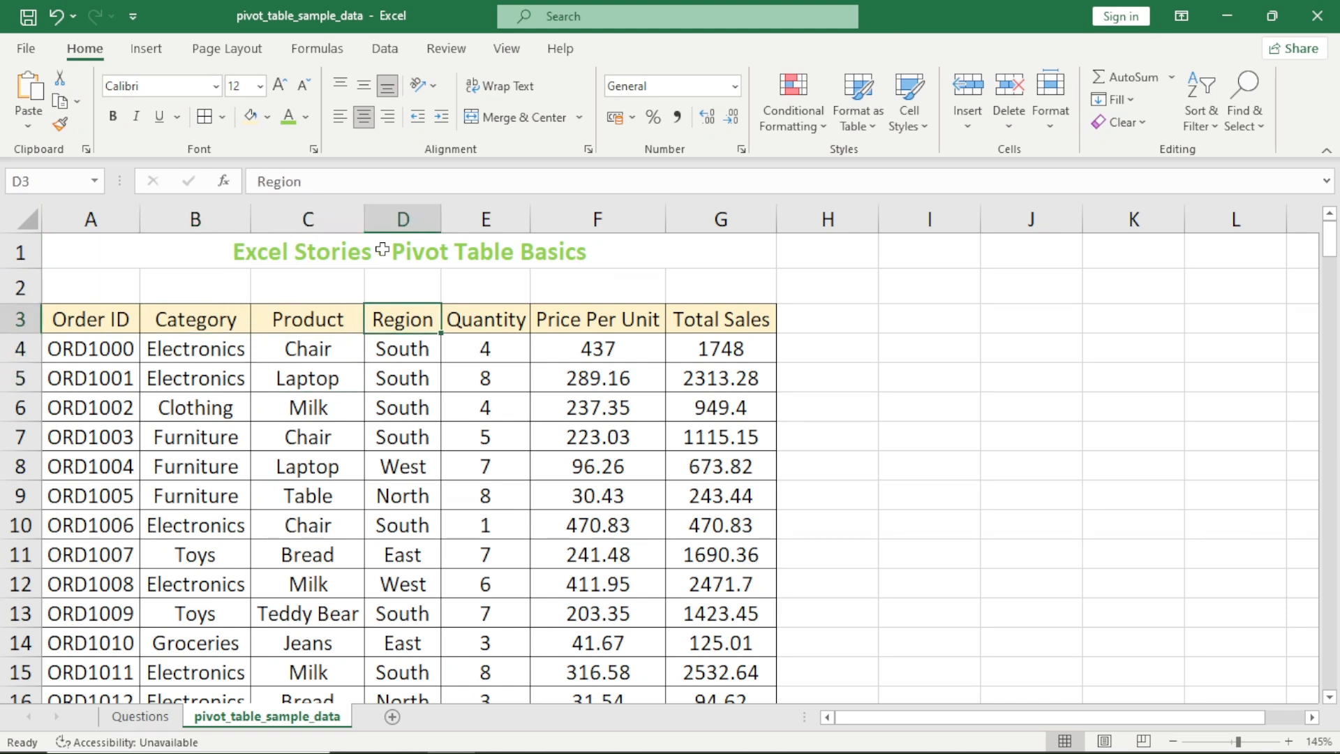
key("Down")
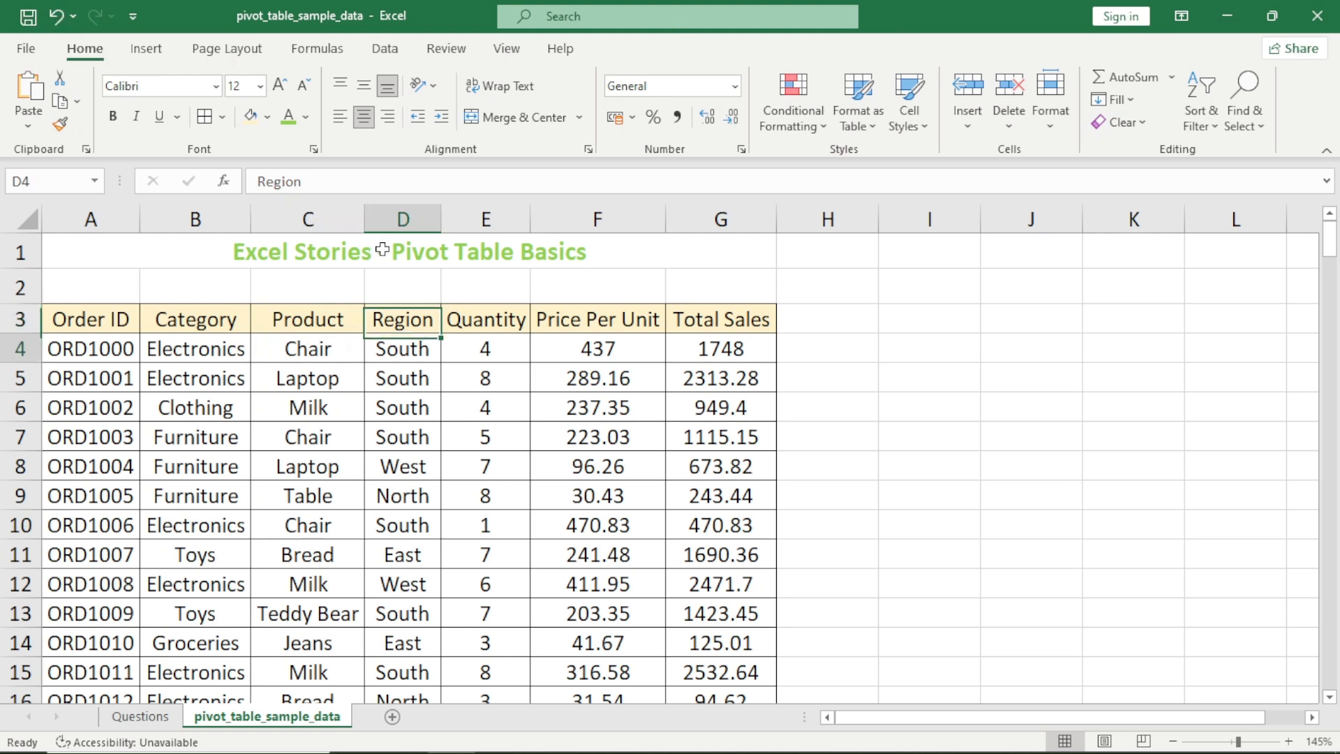
key("Down")
key("Down")
key("Down")
key("Down")
key("Down")
key("Up")
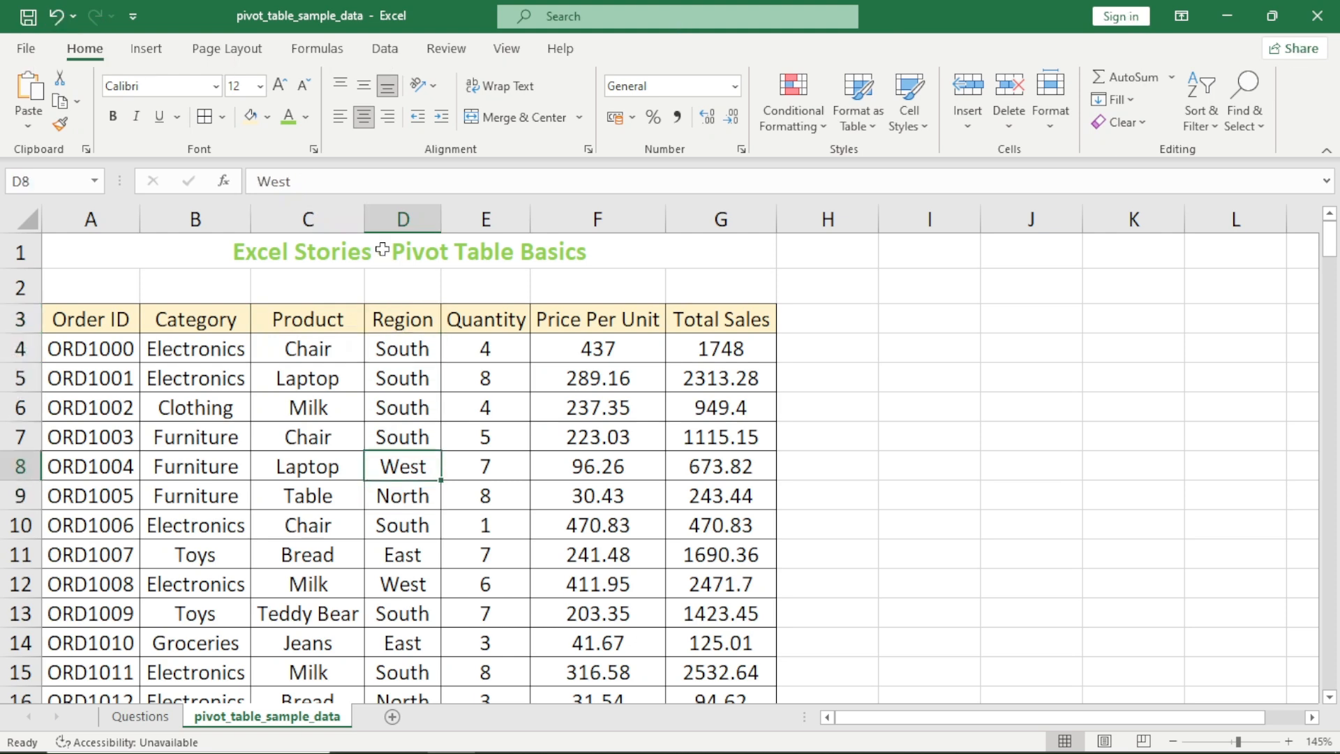
key("Right")
key("Down")
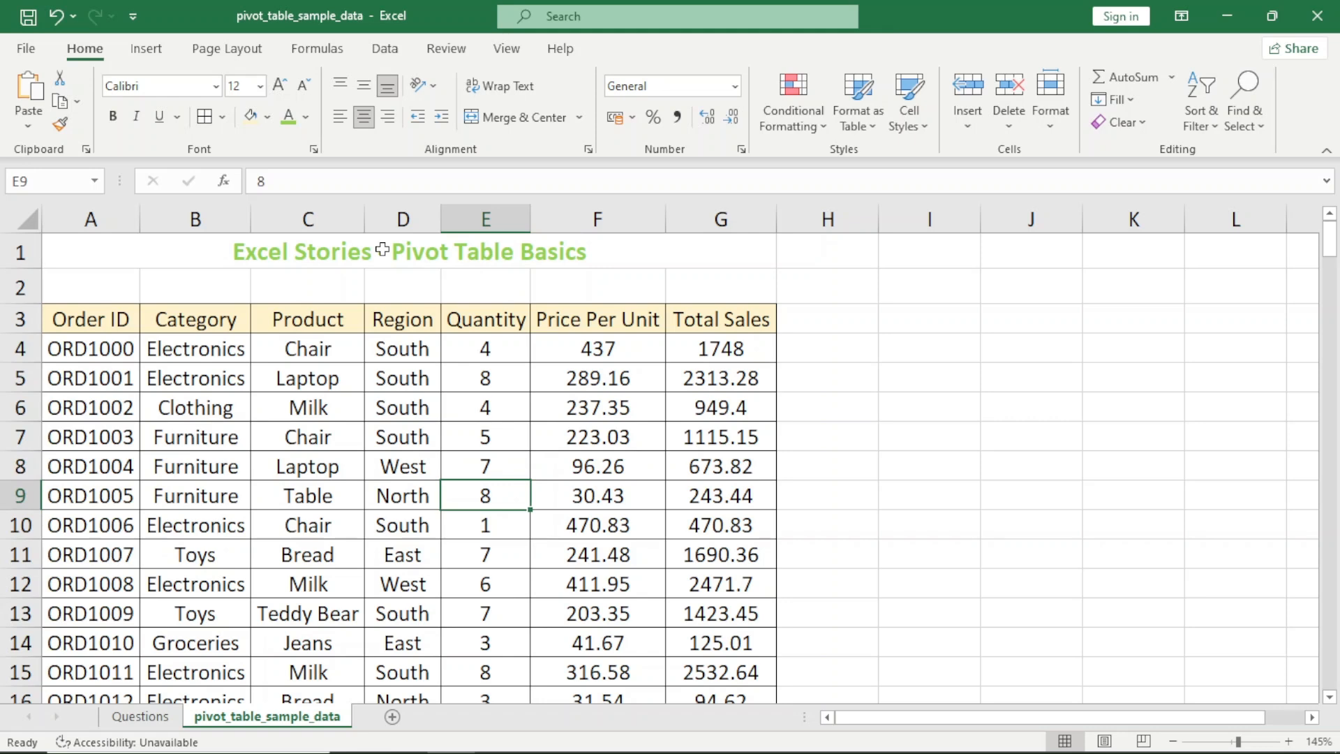
key("Up")
key("Up")
key("Up")
key("Right")
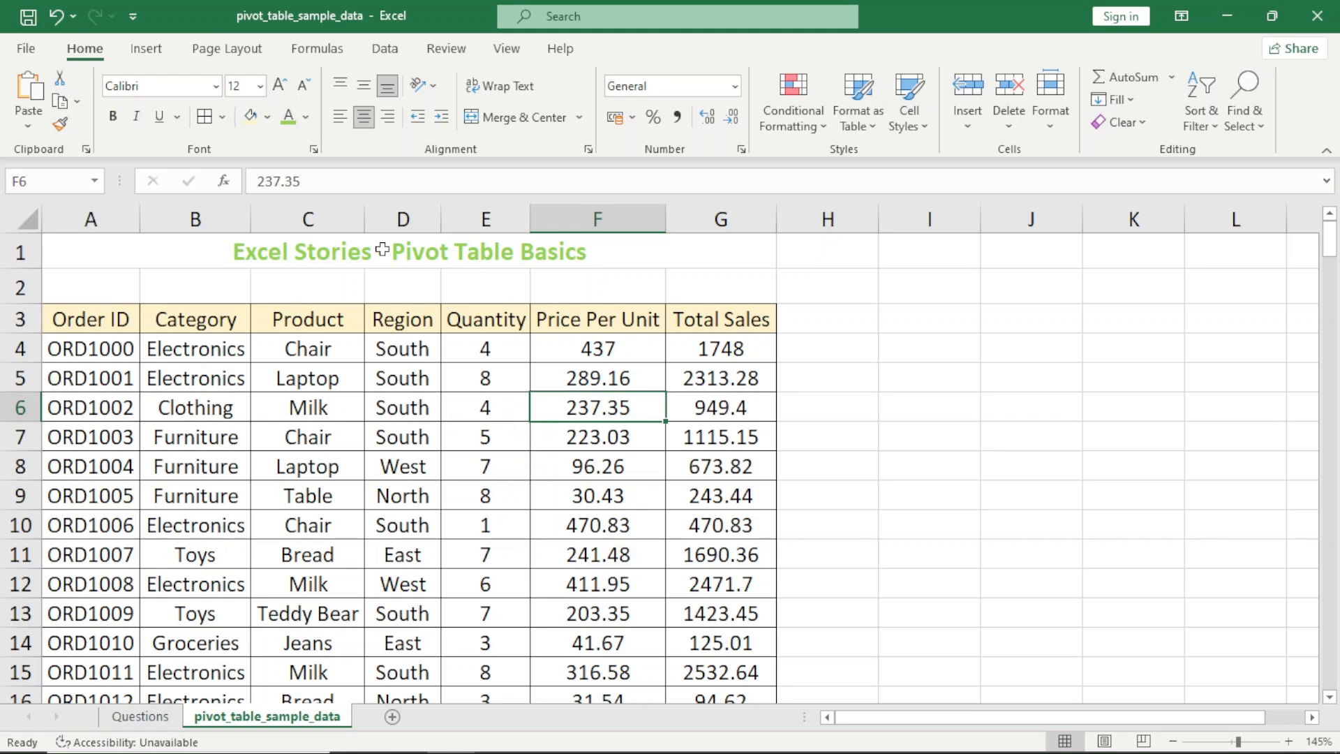
key("Right")
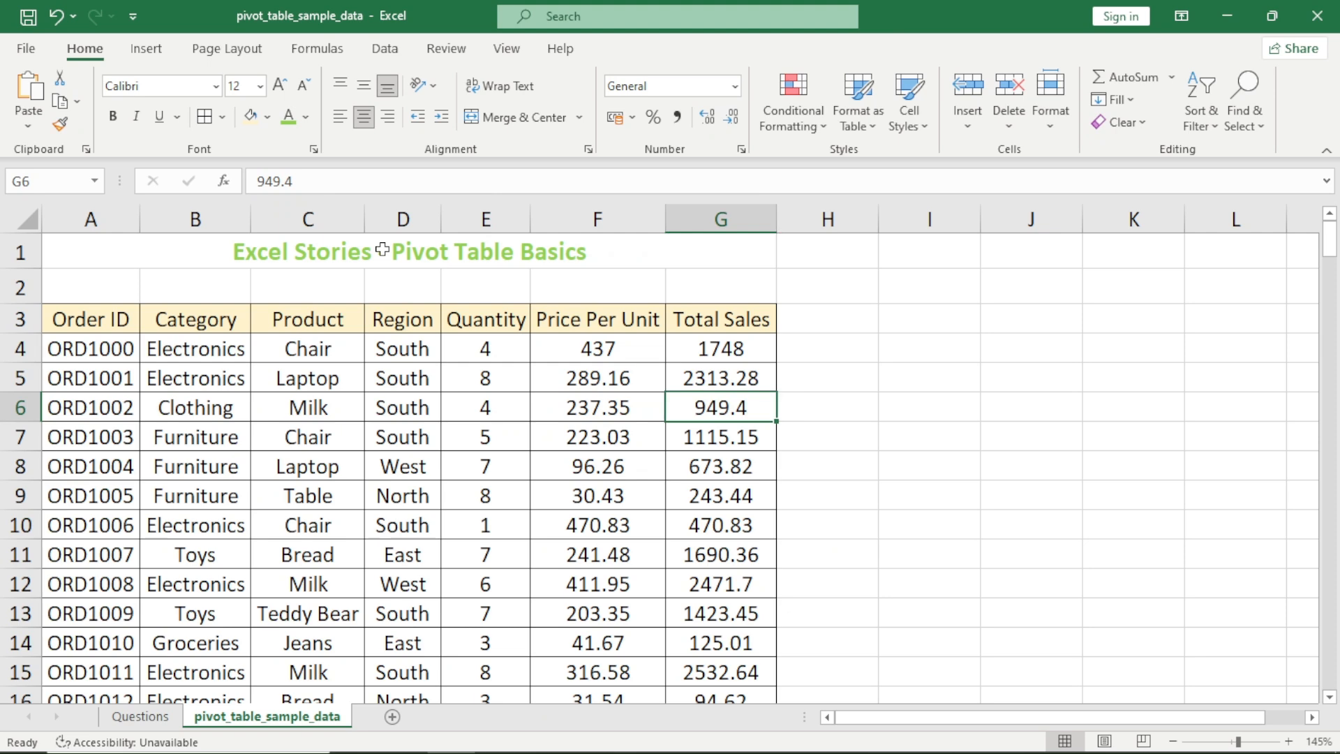
Try the formula =E4*F4 for Total Sales in cell G4 and undo the entry
key("Up")
key("Up")
type("=")
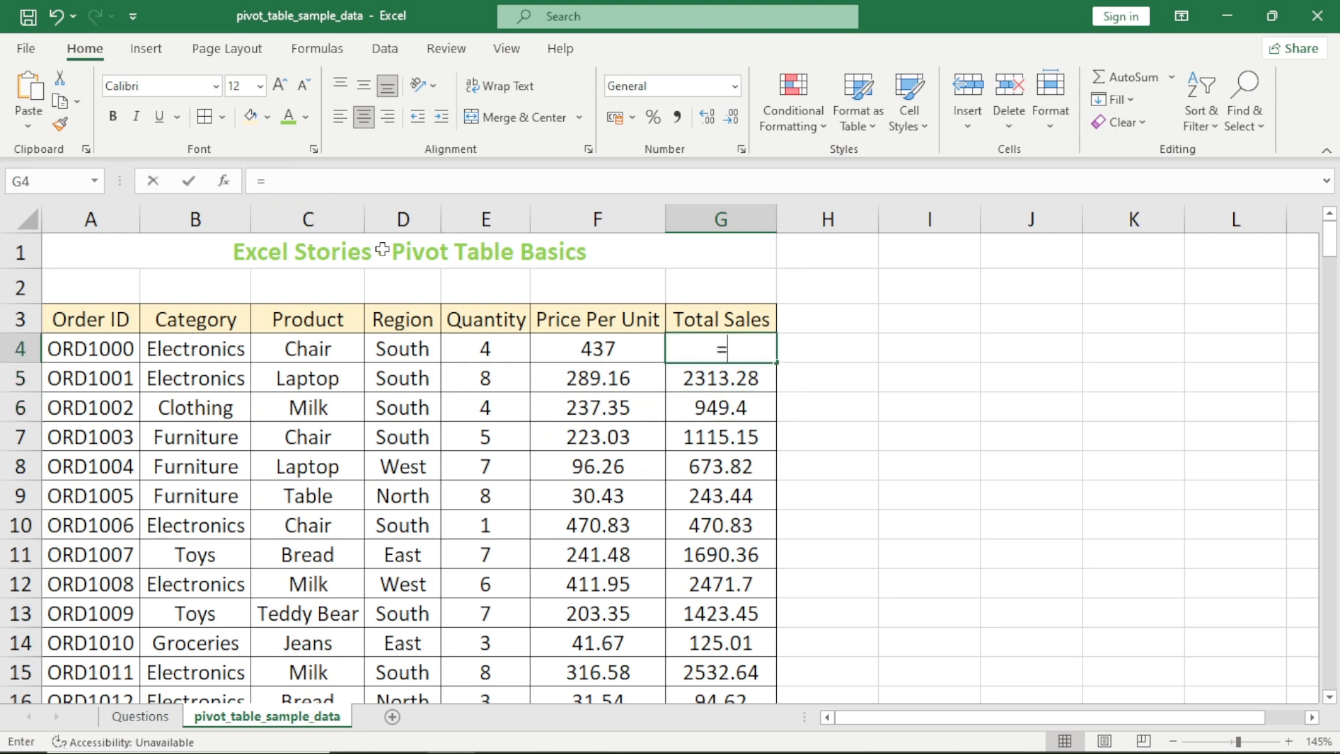
key("Left")
key("Left")
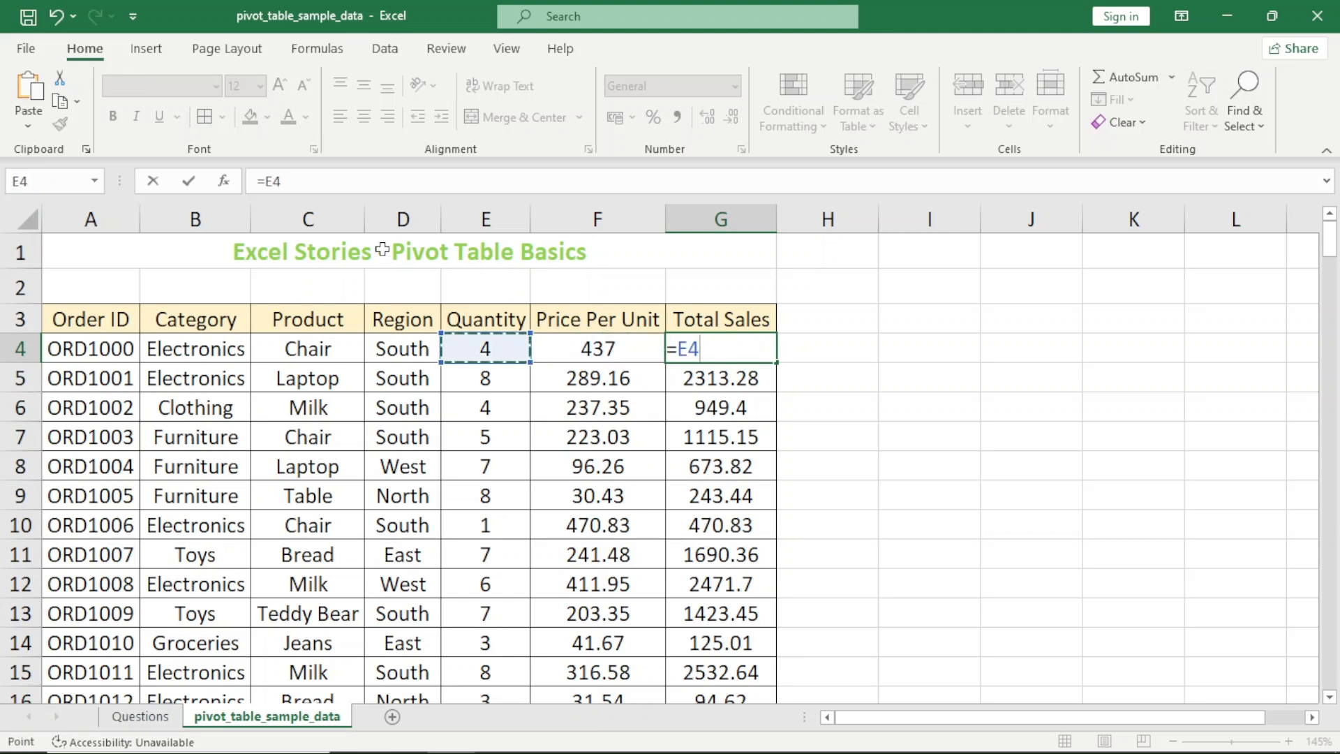
type("*")
key("Left")
key("Return")
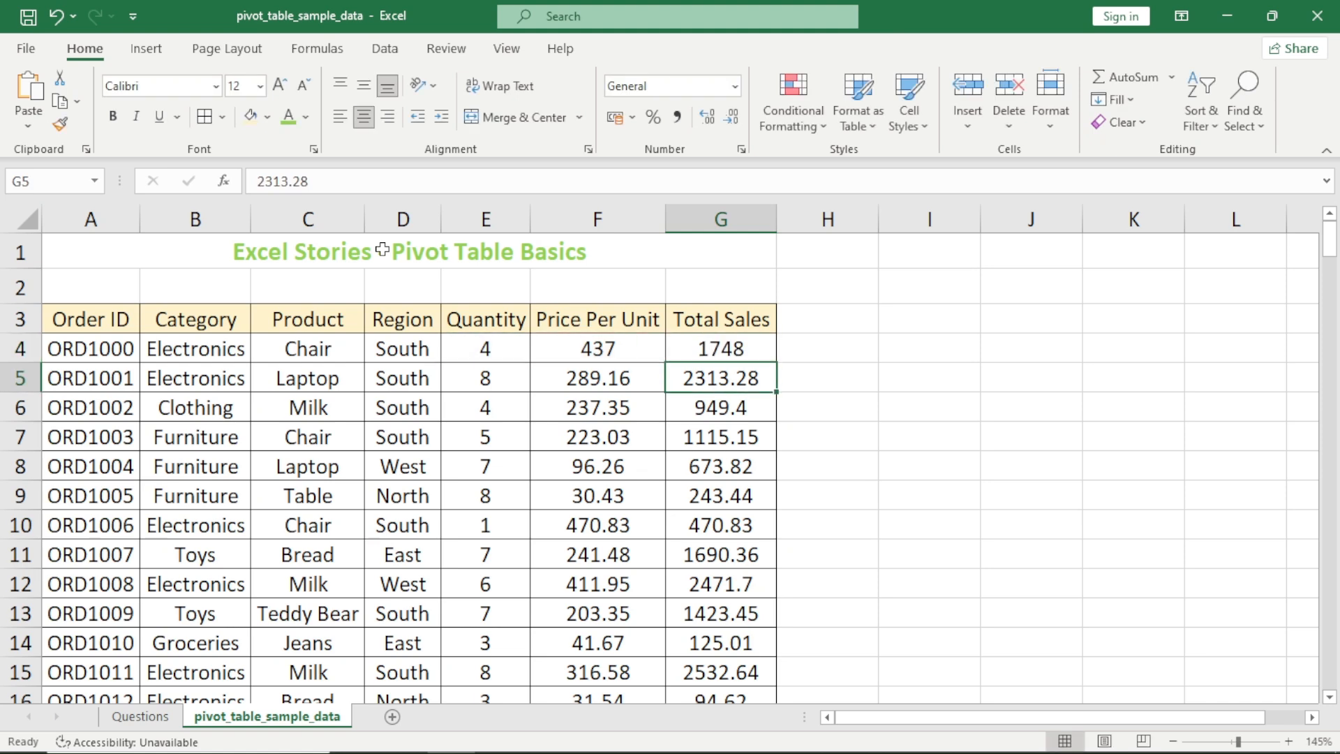
key("Up")
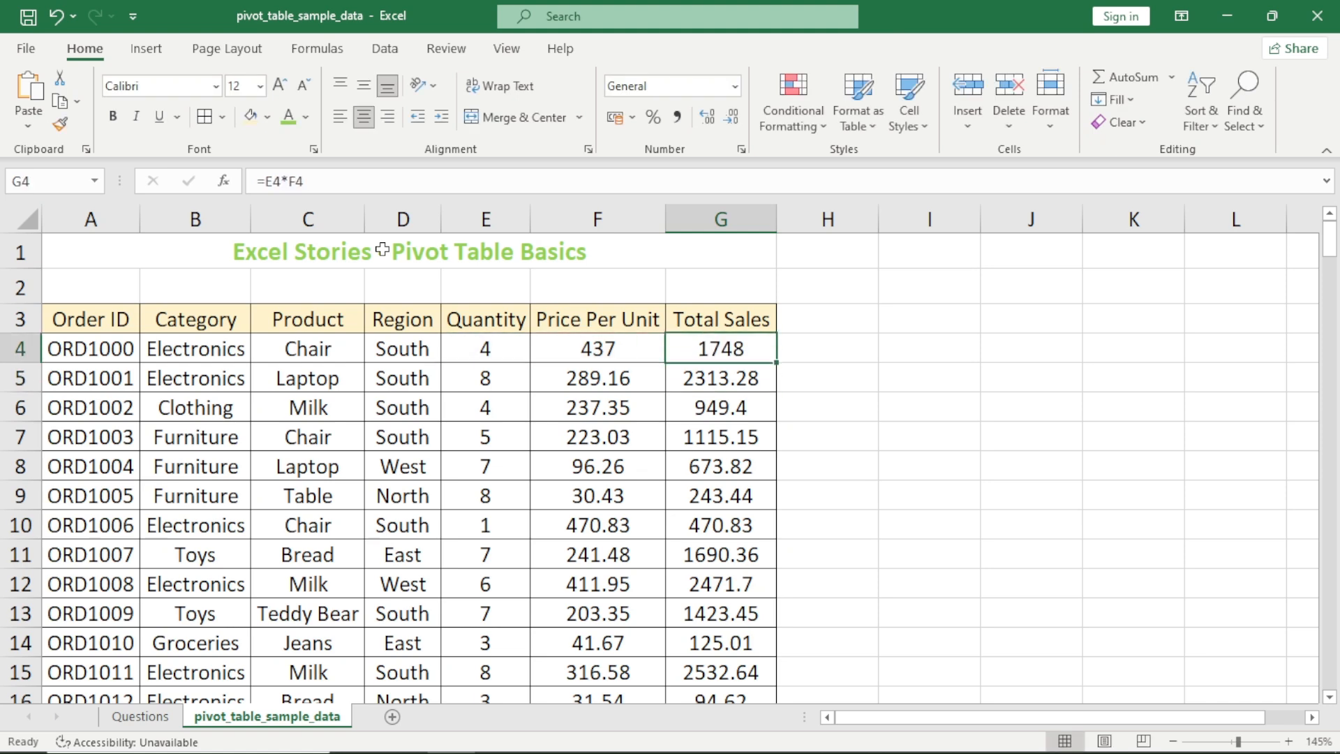
key("ctrl+z")
Review the five analysis questions on the Questions sheet, from category-wise sales to product- and region-wise average price per unit
key("ctrl+Page_Up")
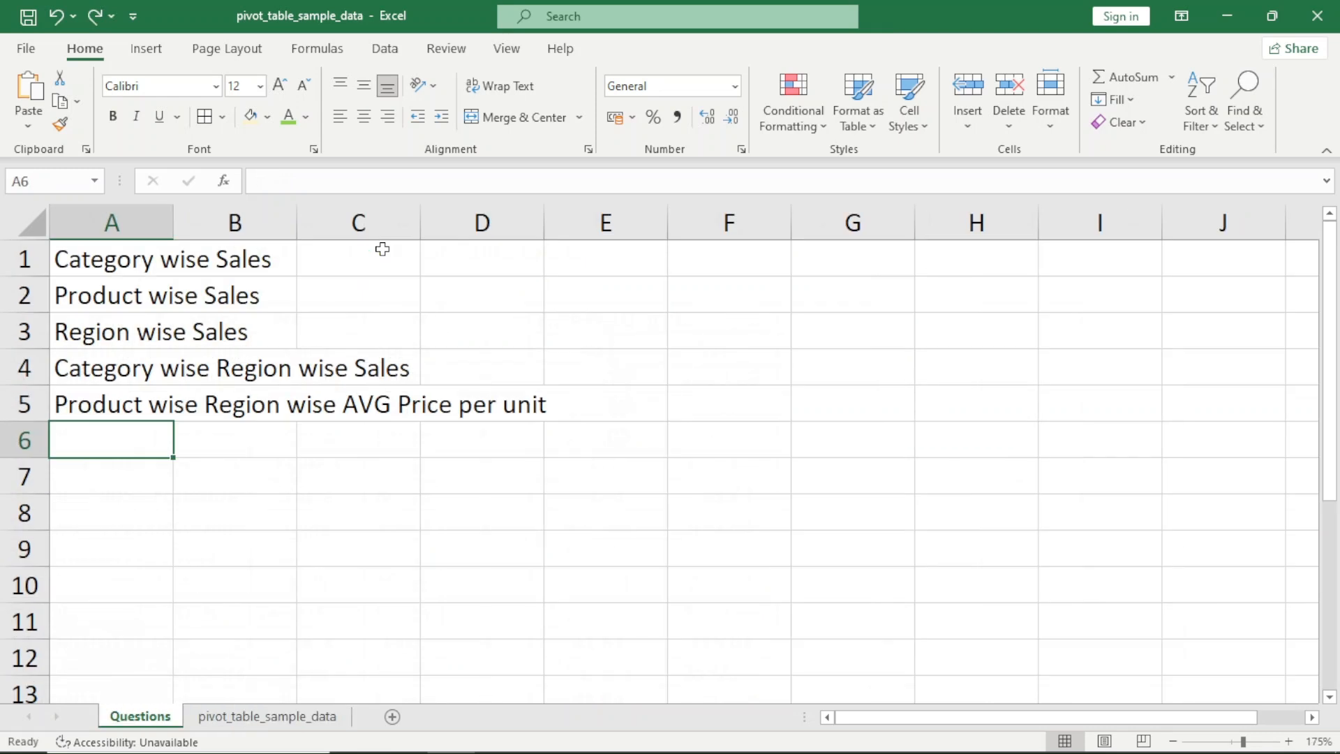
key("Up")
key("Up")
key("Up")
key("Up")
key("Up")
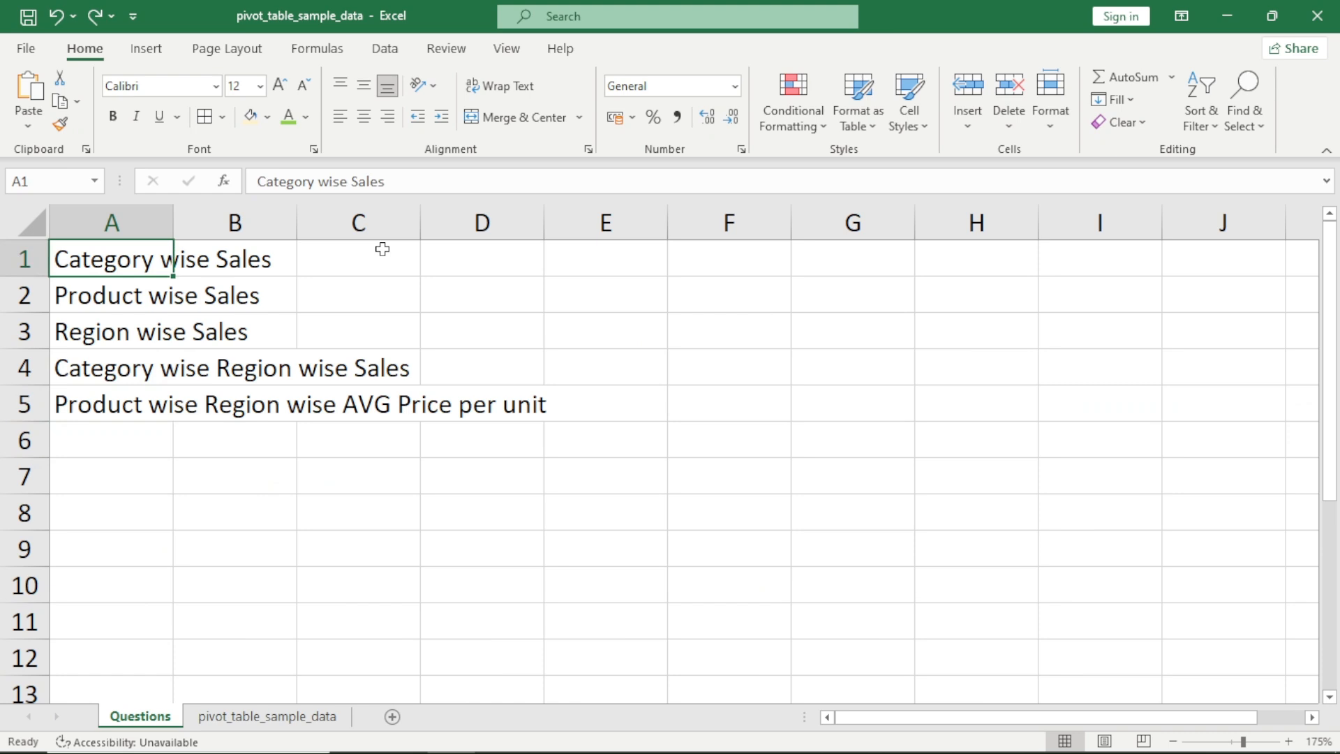
key("Down")
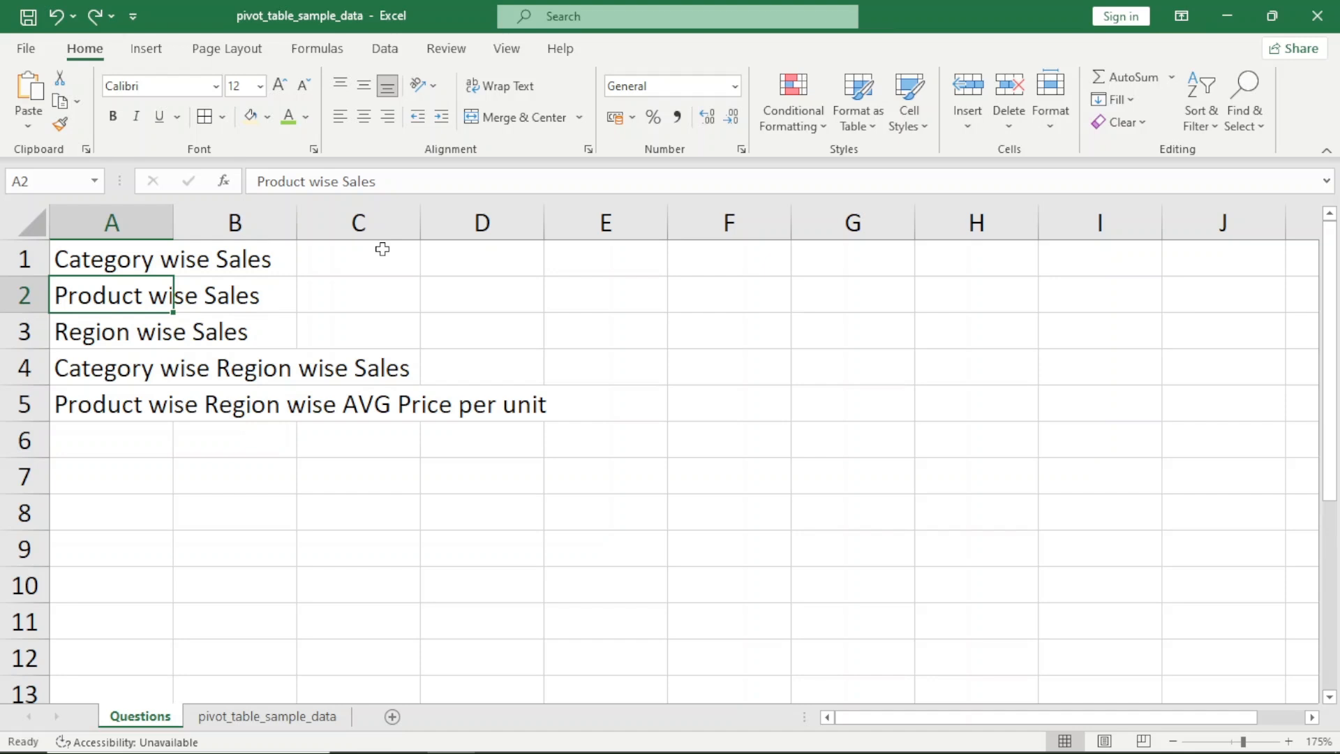
key("Down")
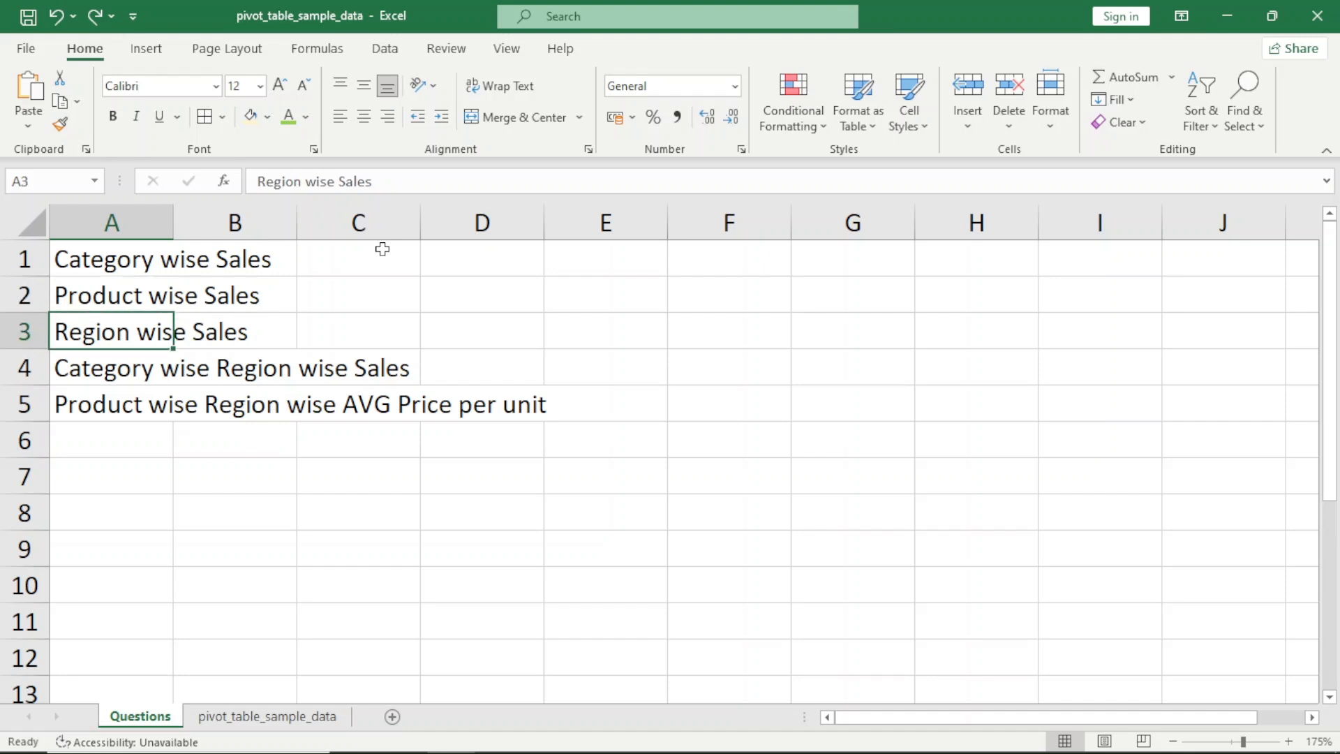
key("Down")
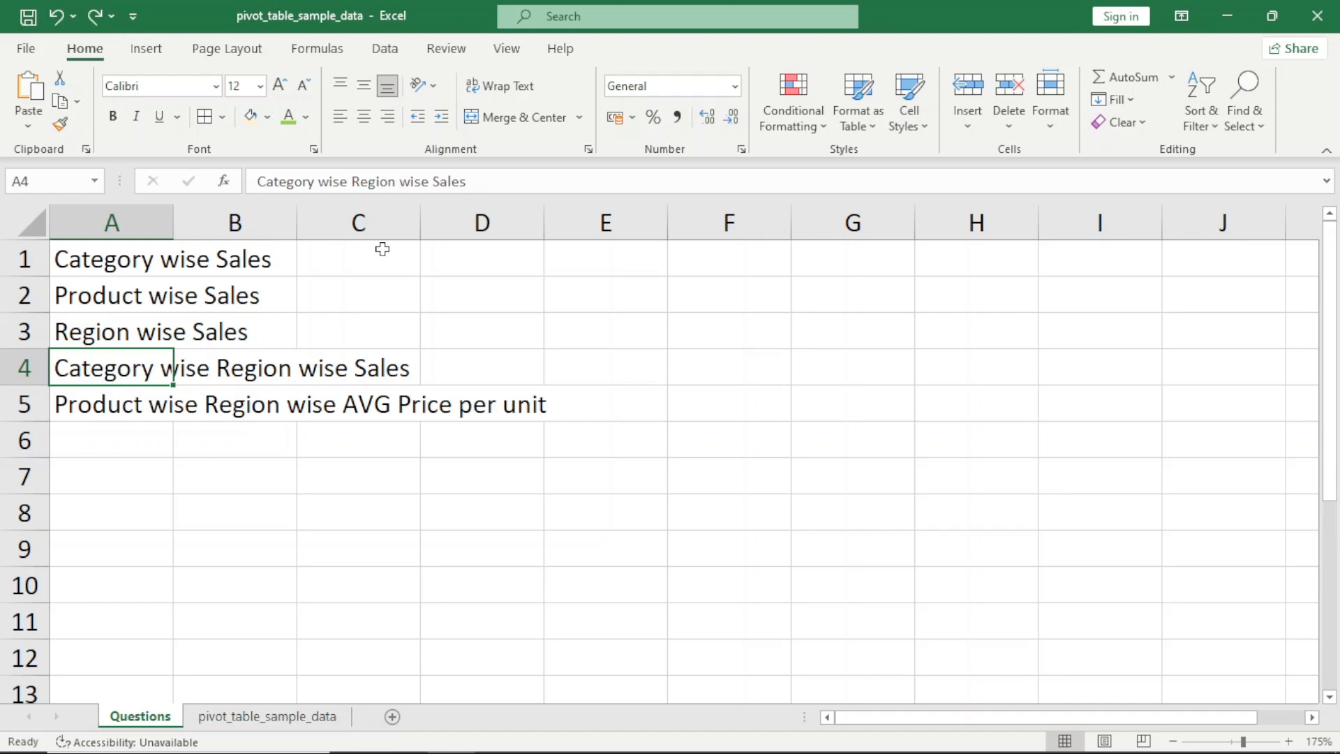
key("Down")
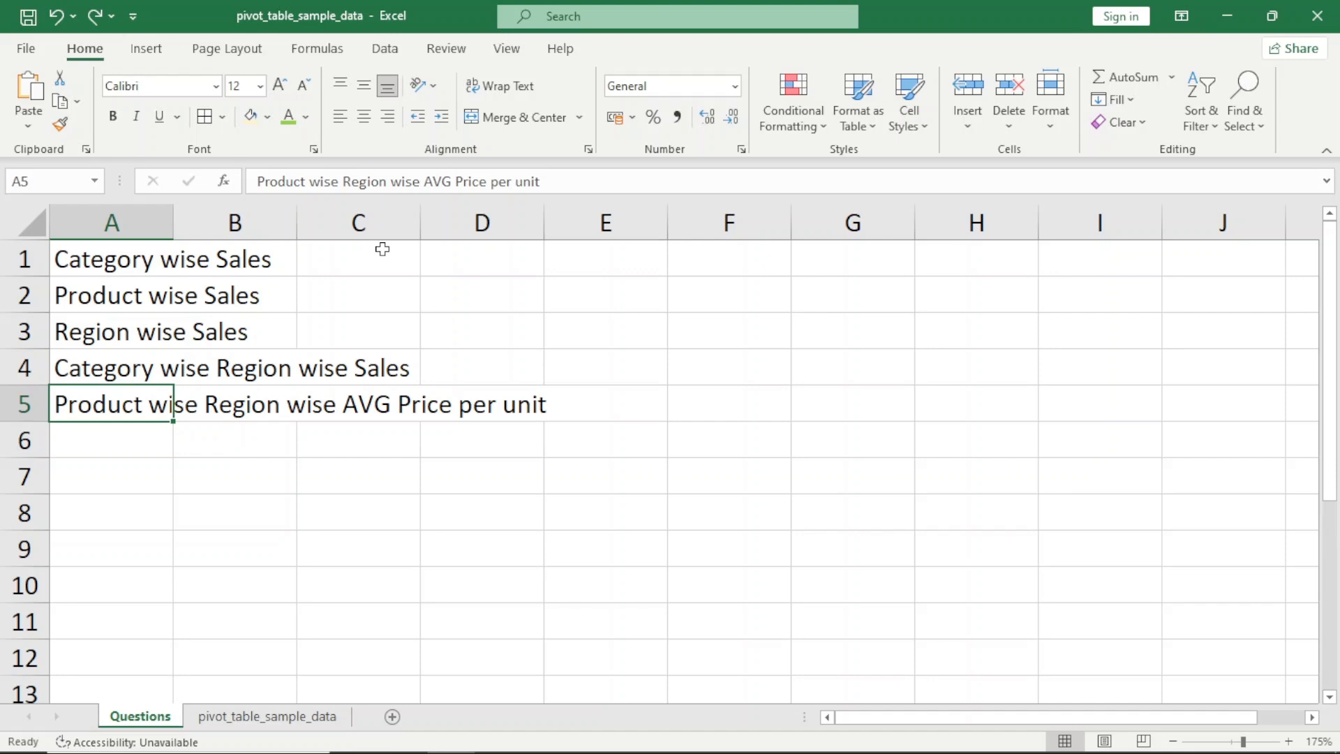
Return to the pivot_table_sample_data sheet and check its header row by selecting A3:G3
key("ctrl+Page_Down")
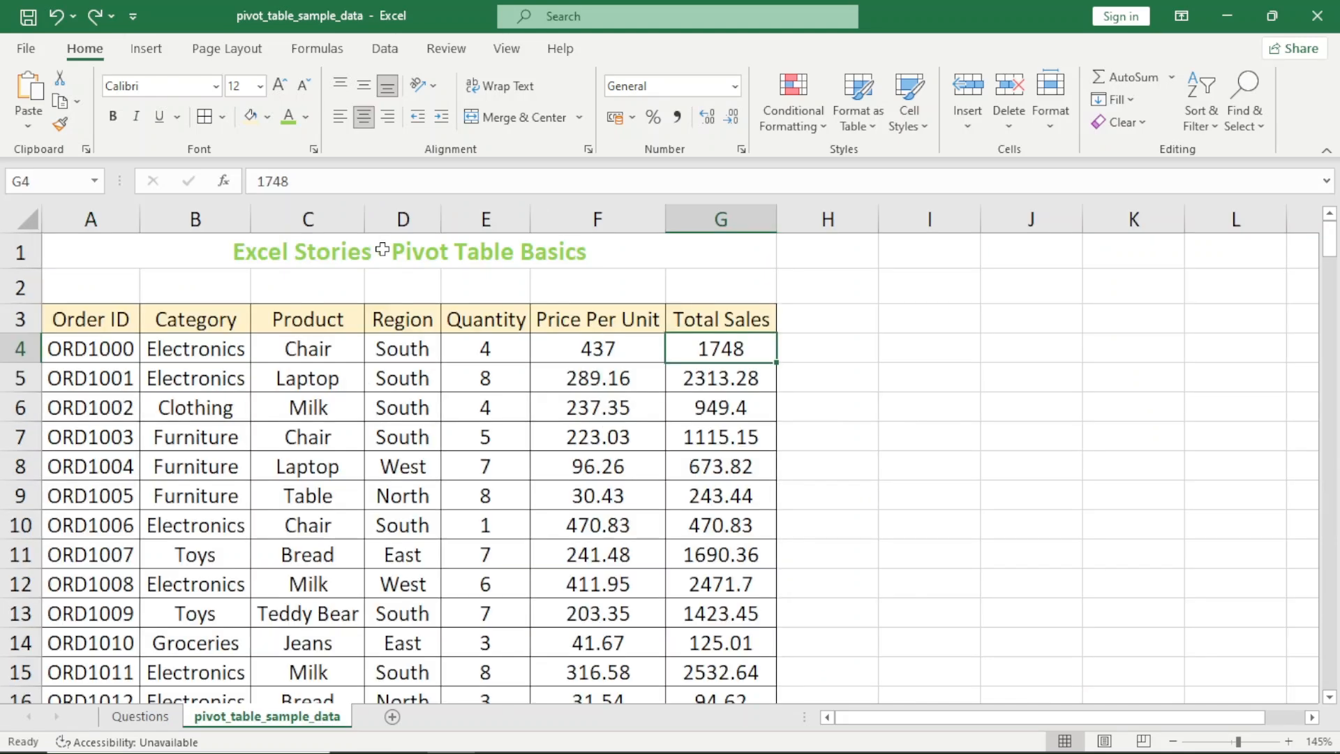
key("Up")
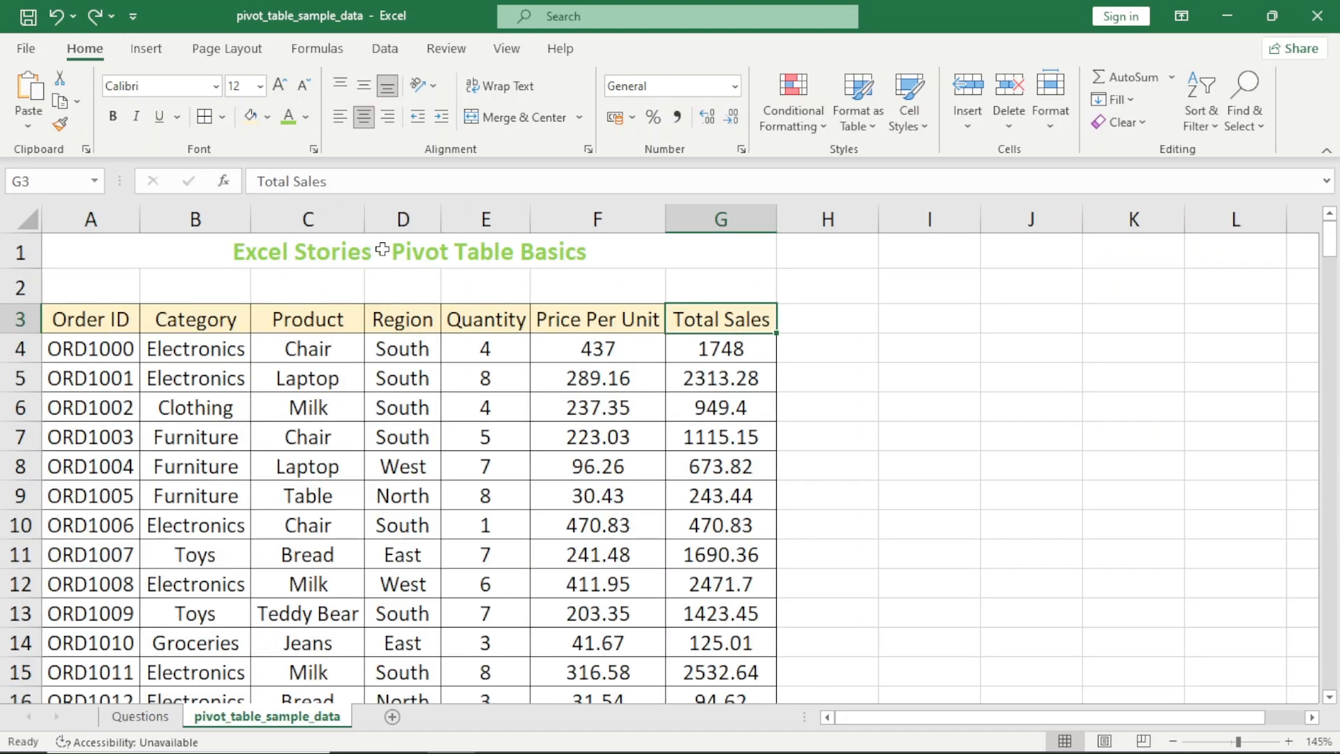
key("ctrl+Left")
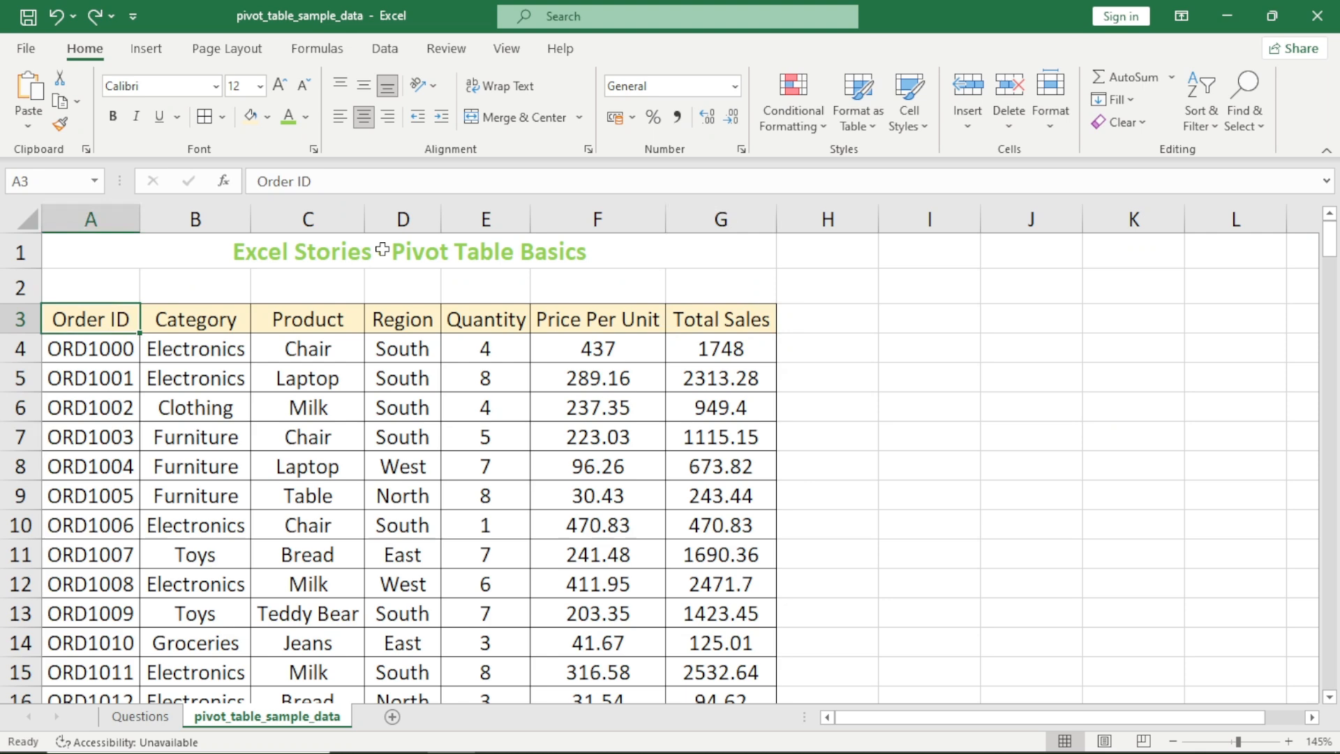
key("ctrl+shift+Right")
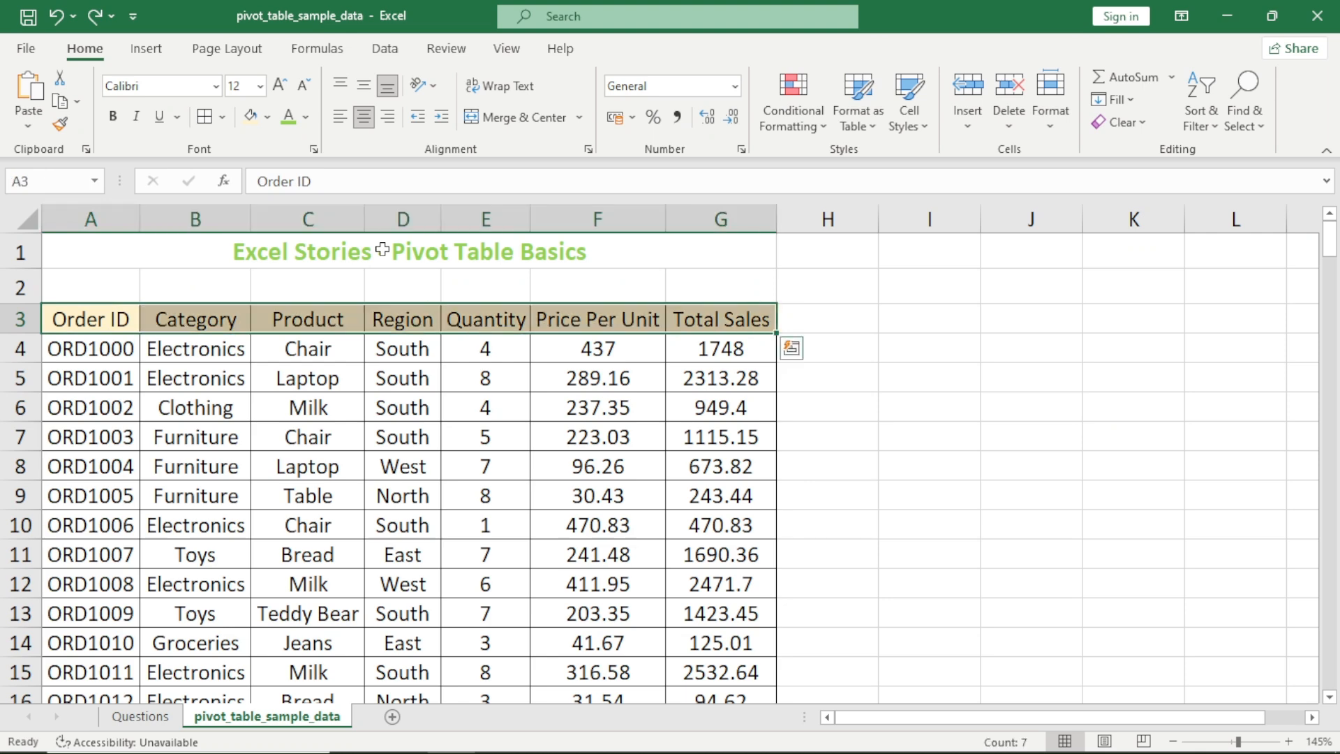
key("ctrl+shift+Left")
Clear the Region header in cell D3 and undo the deletion
key("Right")
key("Right")
key("Right")
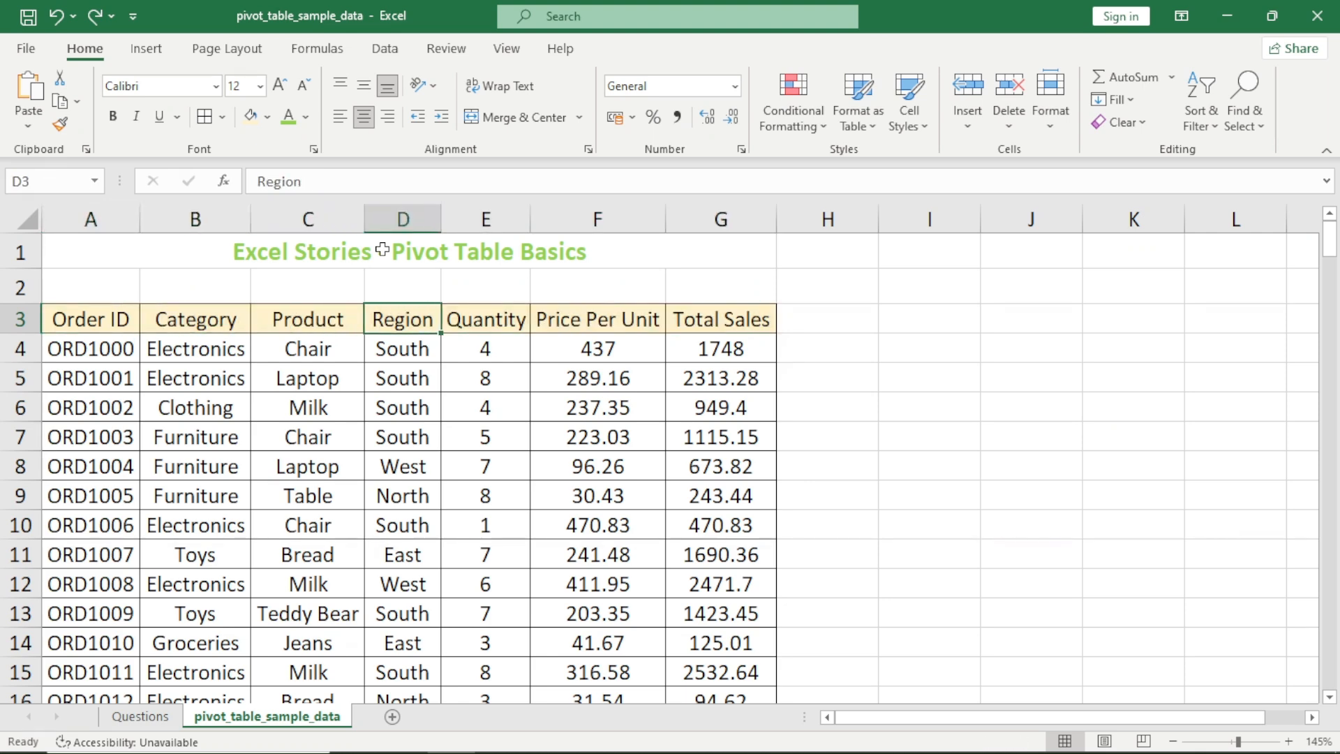
key("Delete")
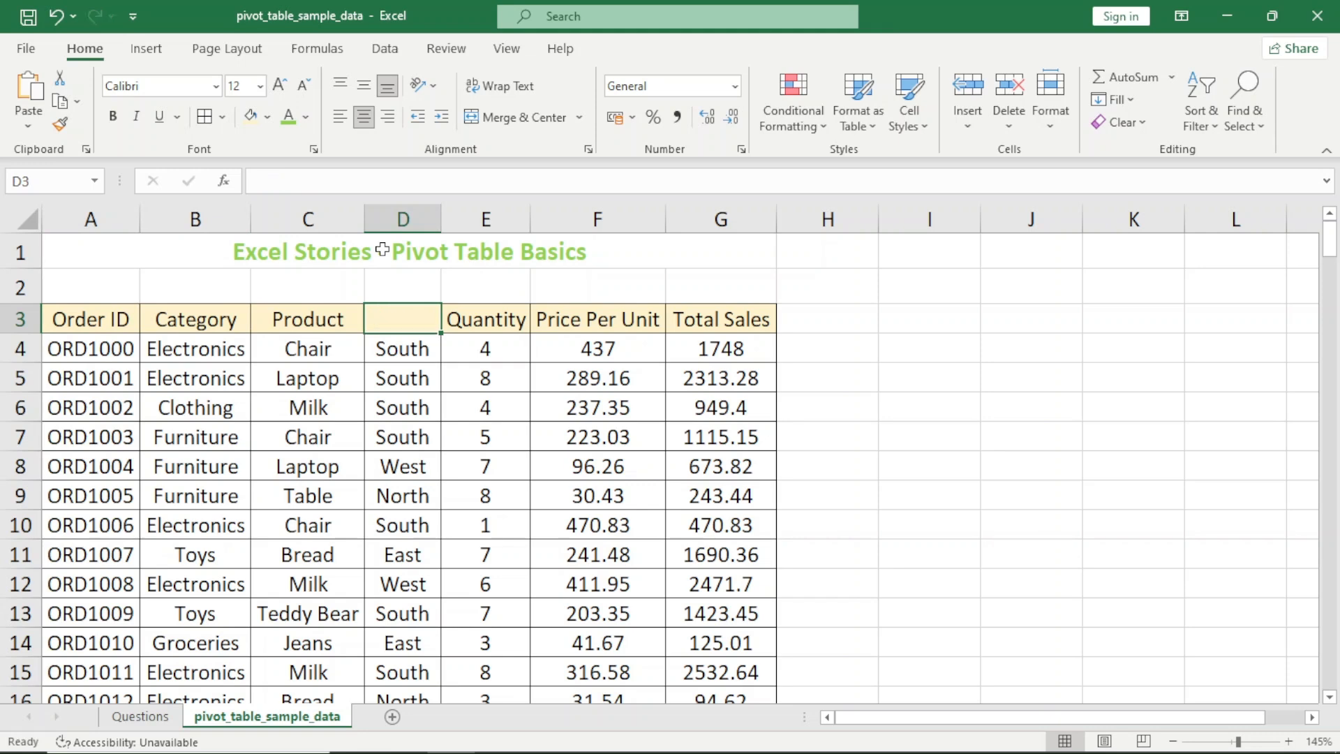
key("ctrl+z")
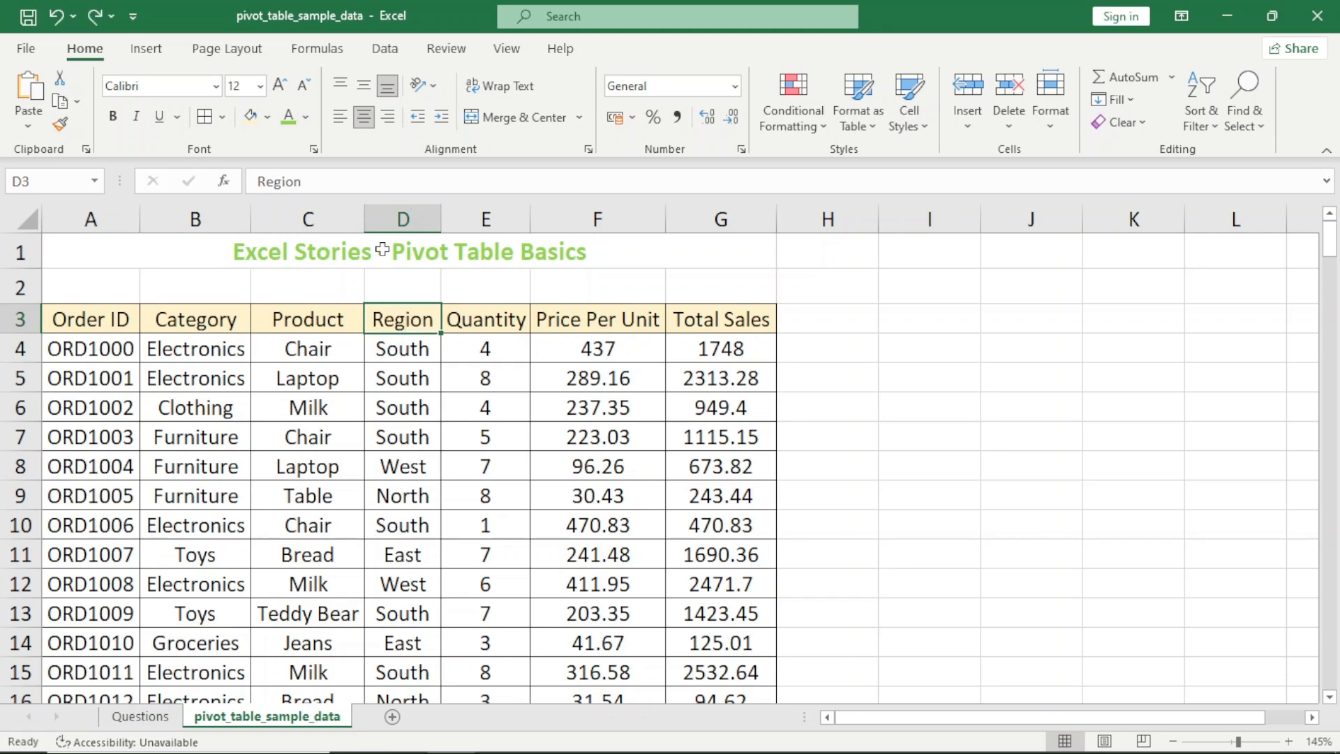
Select the Order ID to Product columns down to row 203, and clear the Region header in D3 again
key("Left")
key("ctrl+shift+Left")
key("ctrl+shift+Down")
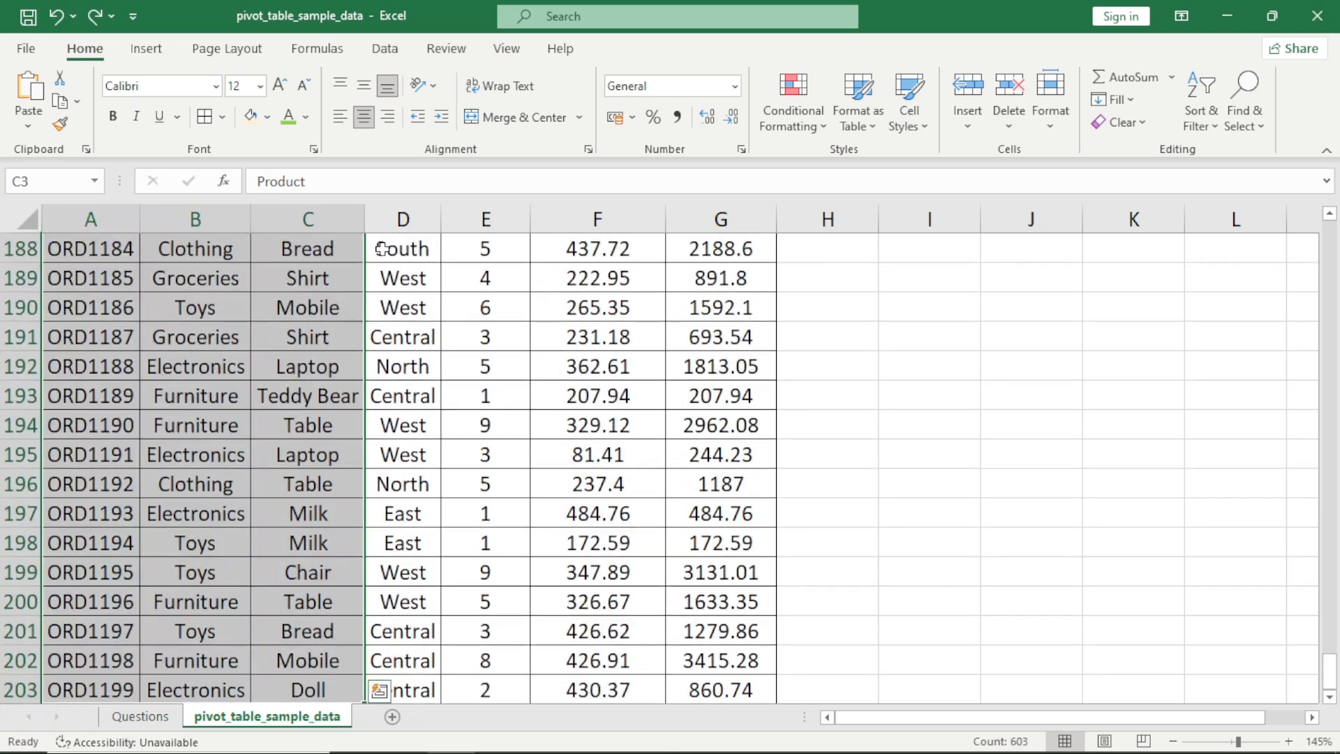
key("Right")
key("Delete")
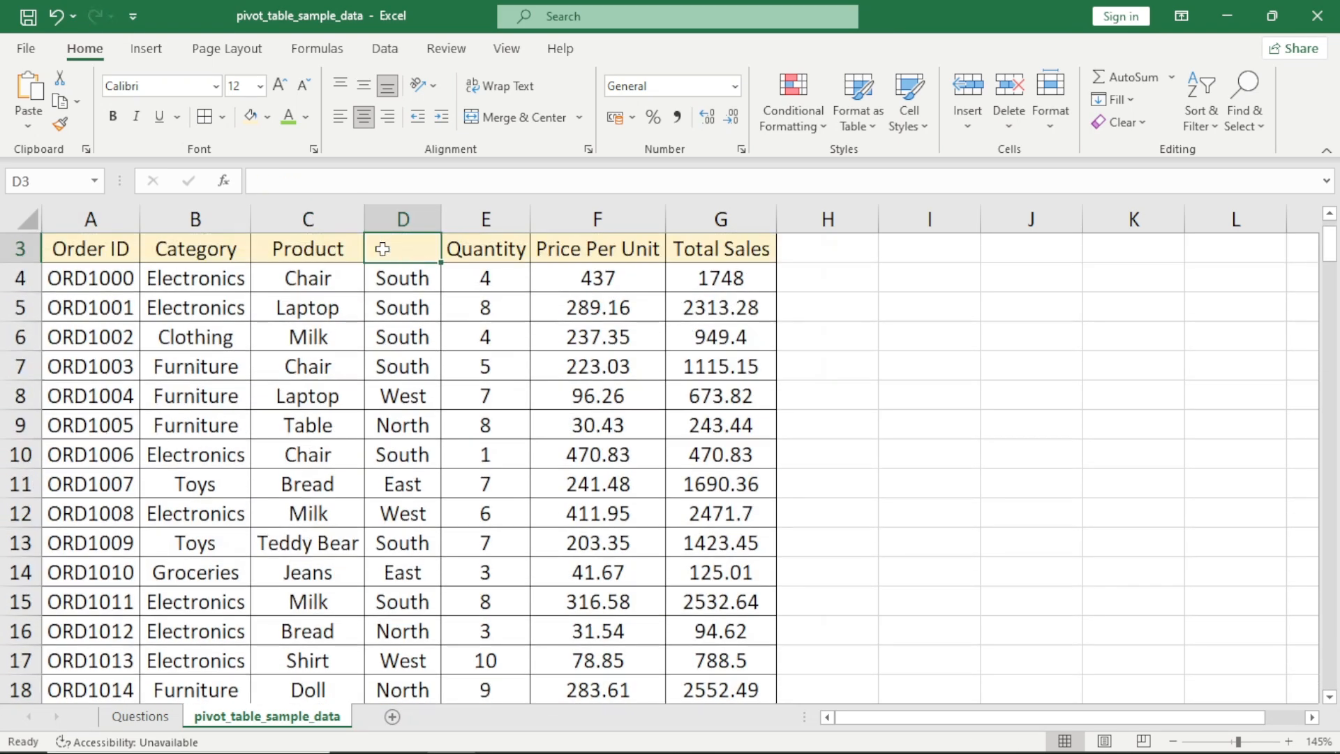
Extend a selection from Order ID in A3 across the blank header to column G and down to row 203
key("Up")
key("Left")
key("Down")
key("ctrl+Left")
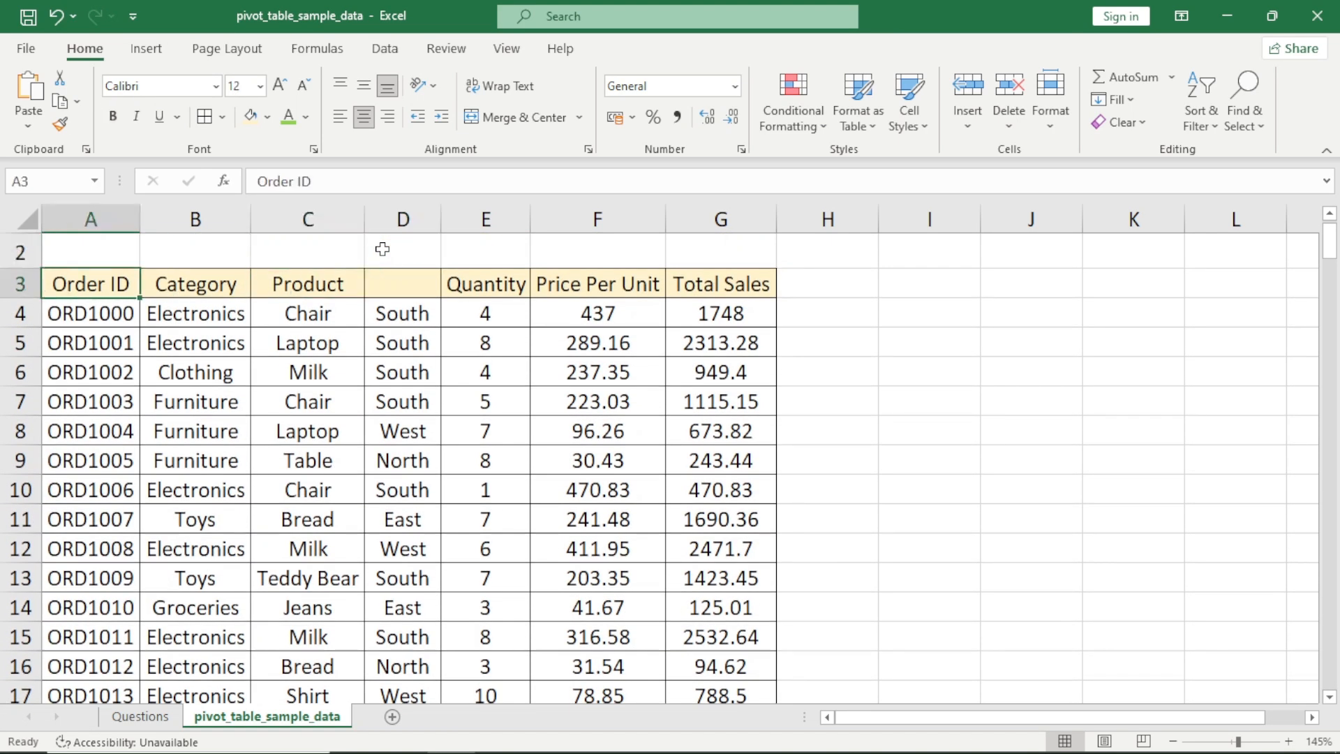
key("ctrl+shift+Right")
key("ctrl+shift+Right")
key("ctrl+shift+Right")
key("ctrl+shift+Down")
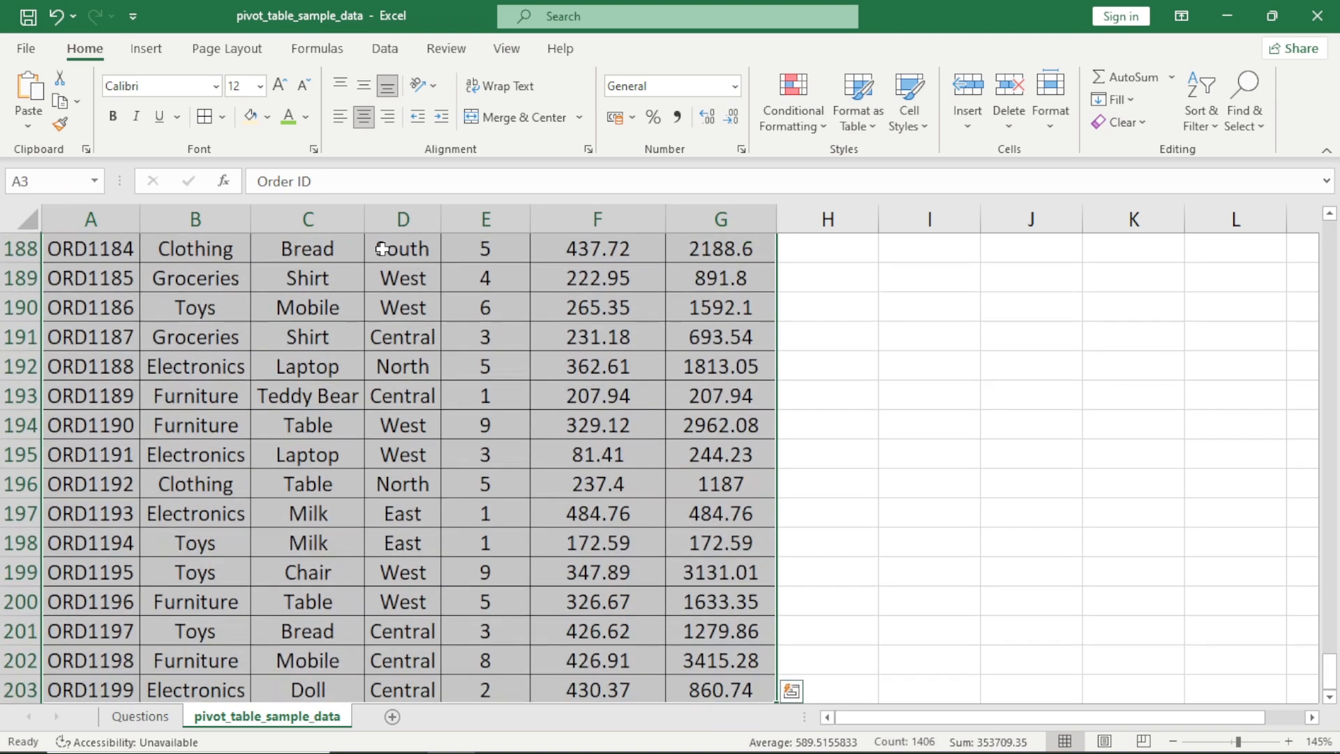
Try selecting only the Order ID, Category and Product columns, A3:C203, with the blank header beside them
key("Left")
key("shift+Right")
key("shift+Right")
key("ctrl+shift+Down")
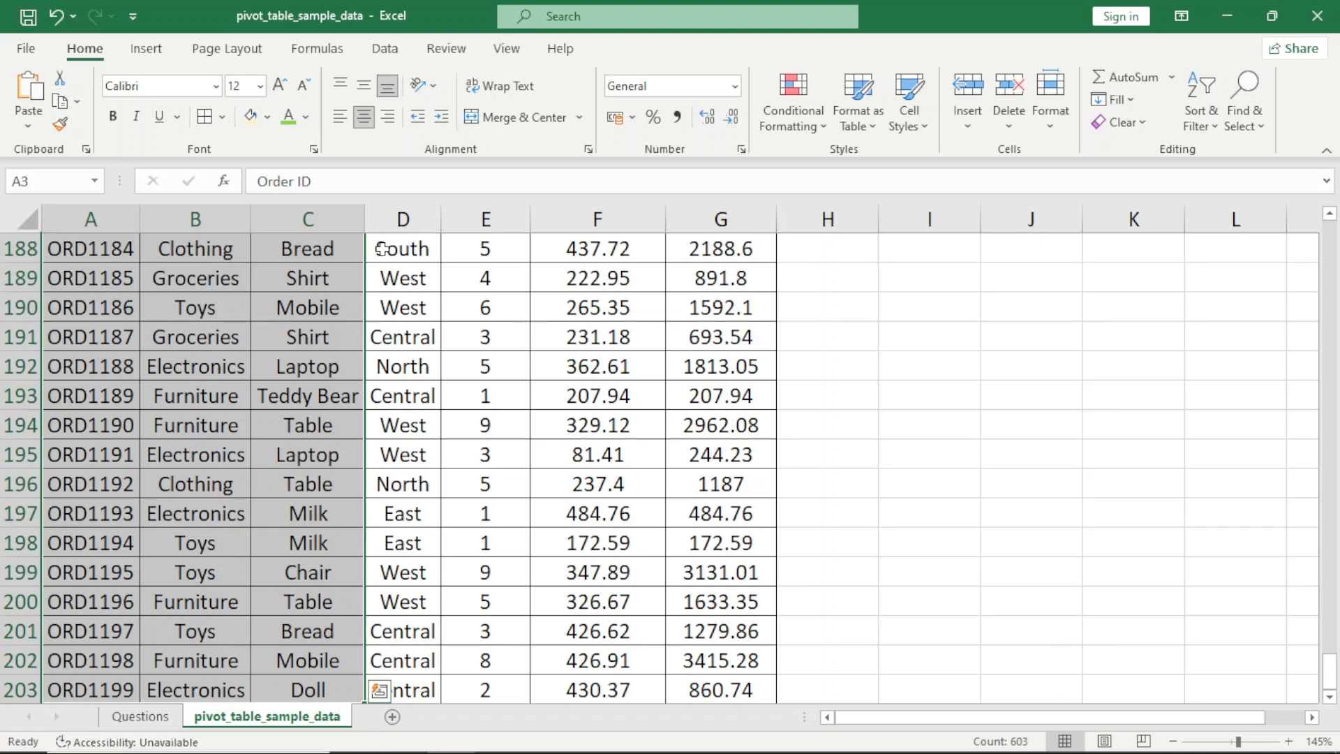
key("Left")
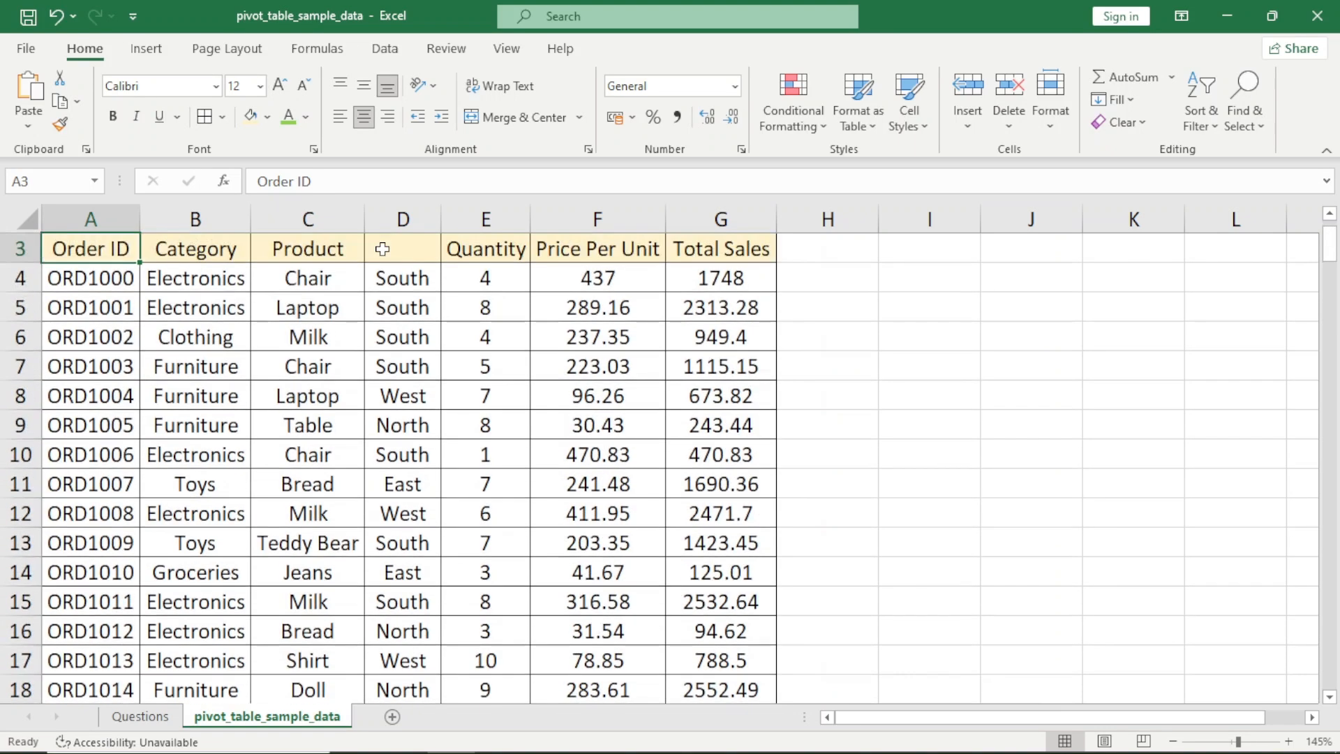
Undo the deletion of the Region header and select the full table A3:G203
left_click(382, 249)
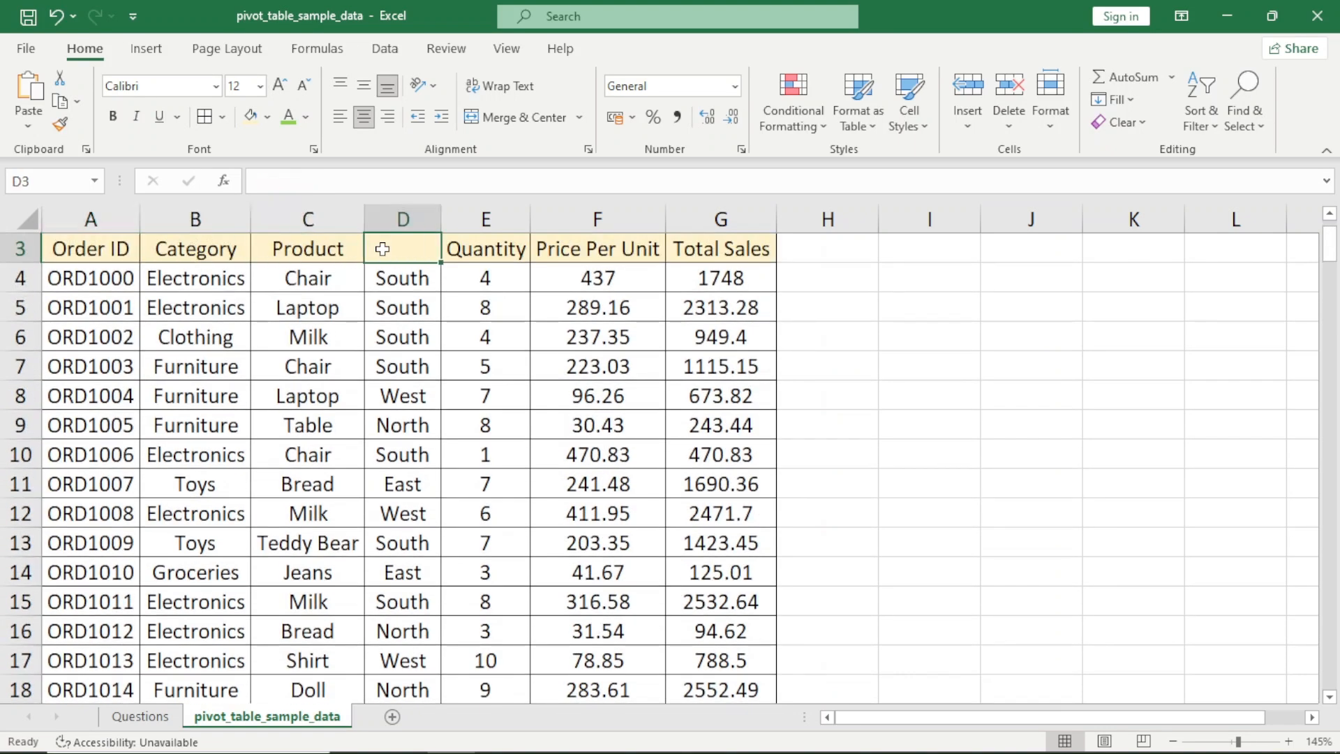
key("ctrl+z")
key("Left")
key("Left")
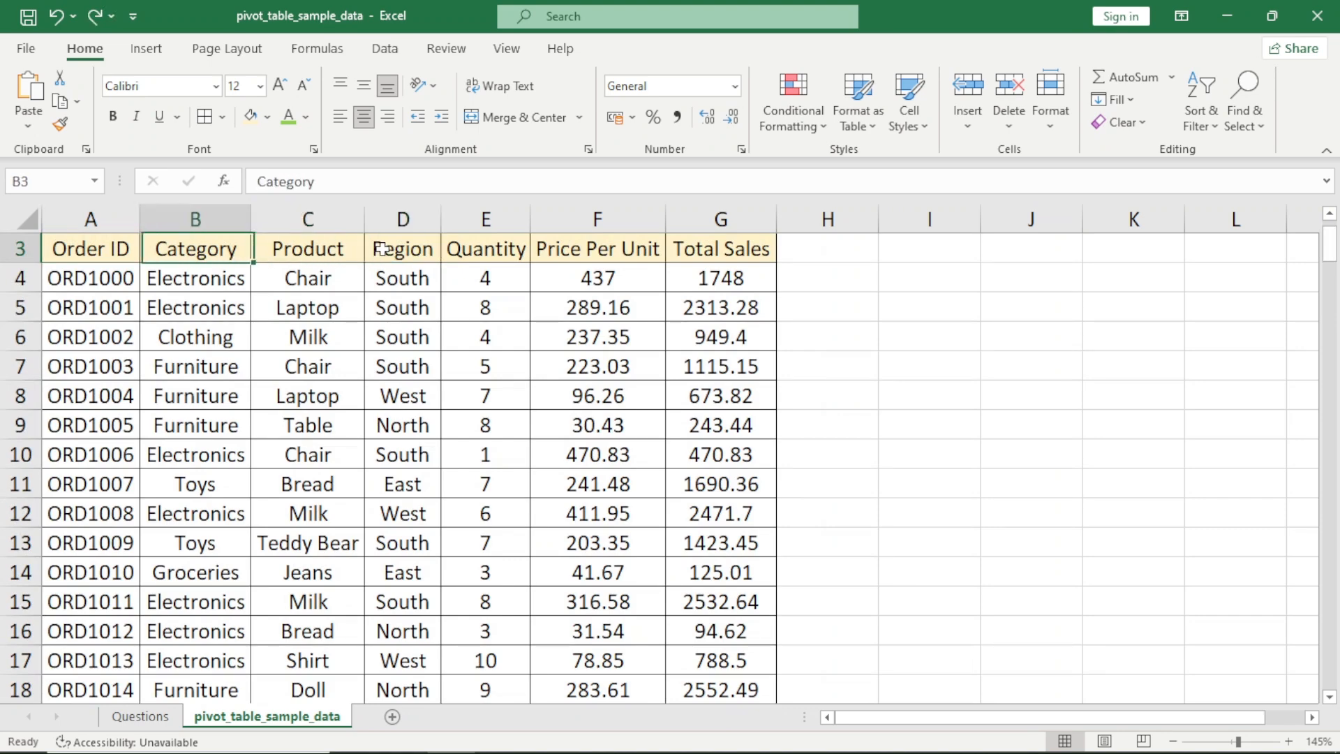
key("Left")
key("ctrl+shift+Right")
key("ctrl+shift+Down")
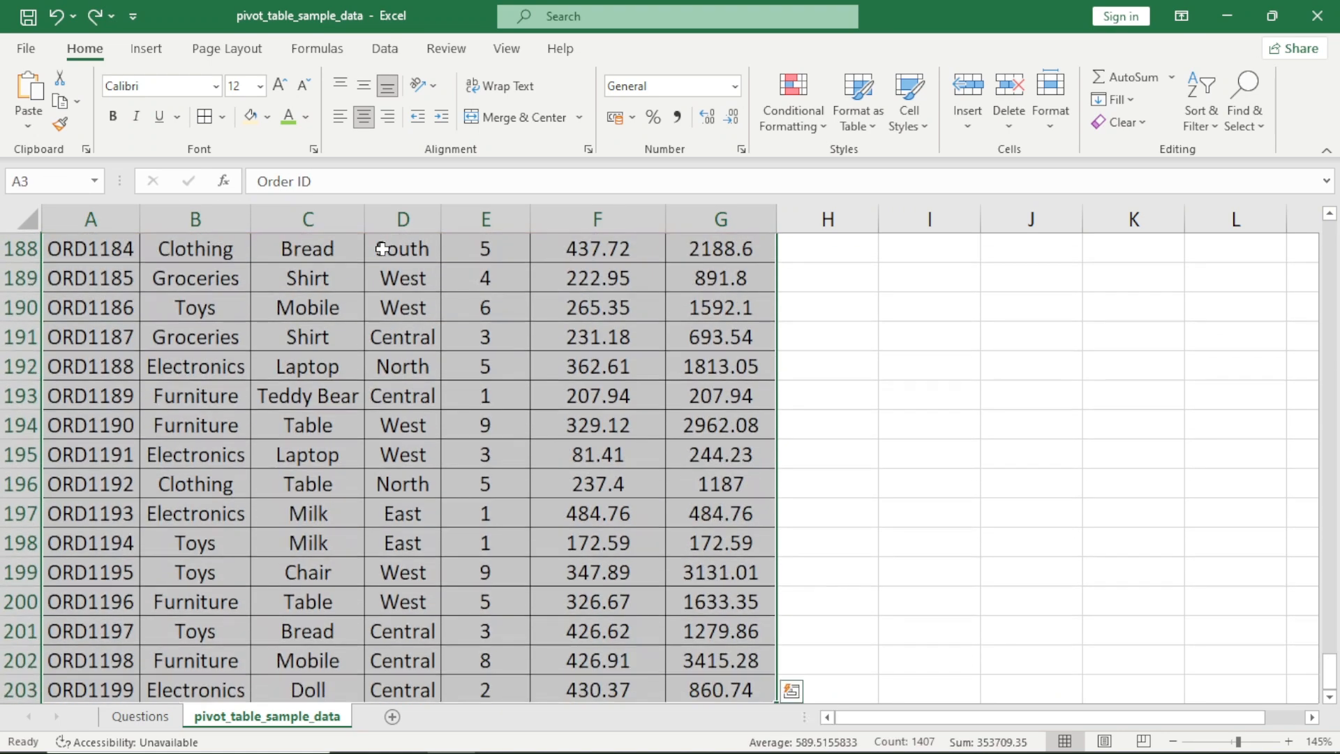
Create a PivotTable on a new worksheet from the selected sales table A3:G203
left_click(148, 51)
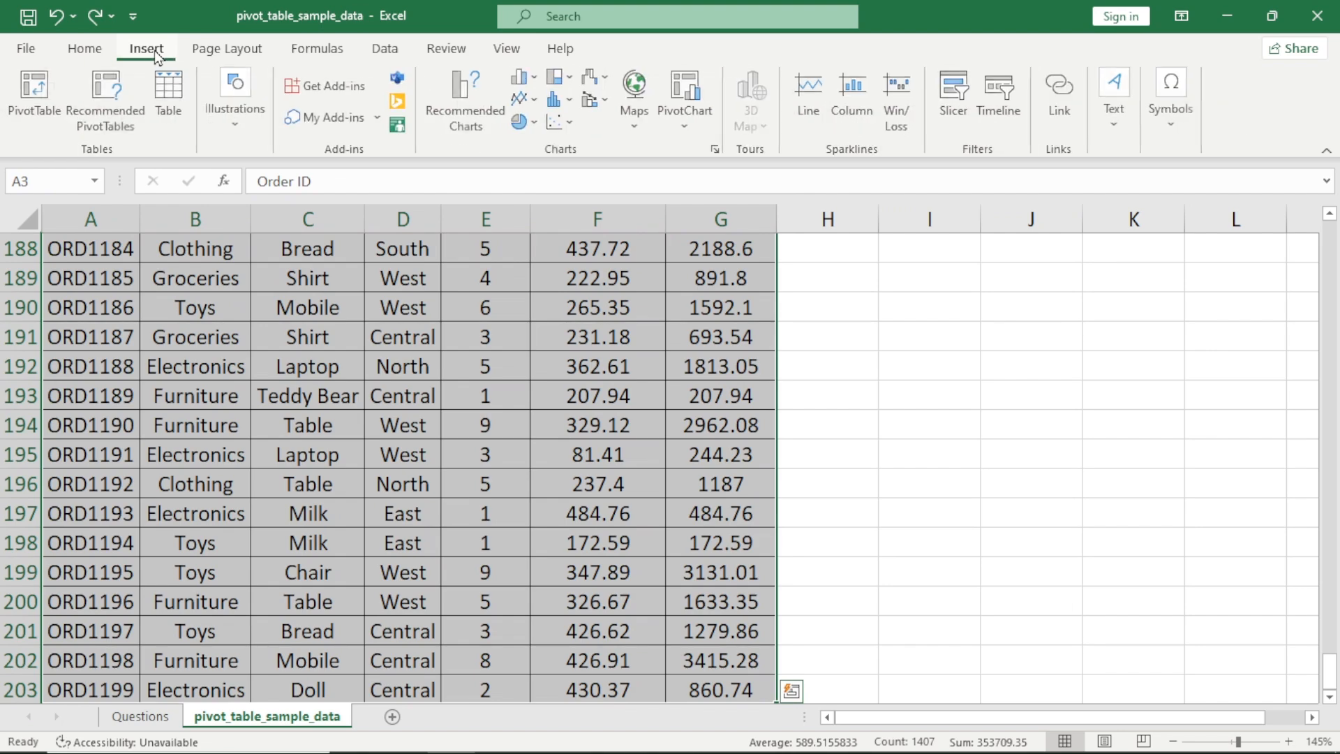
left_click(36, 99)
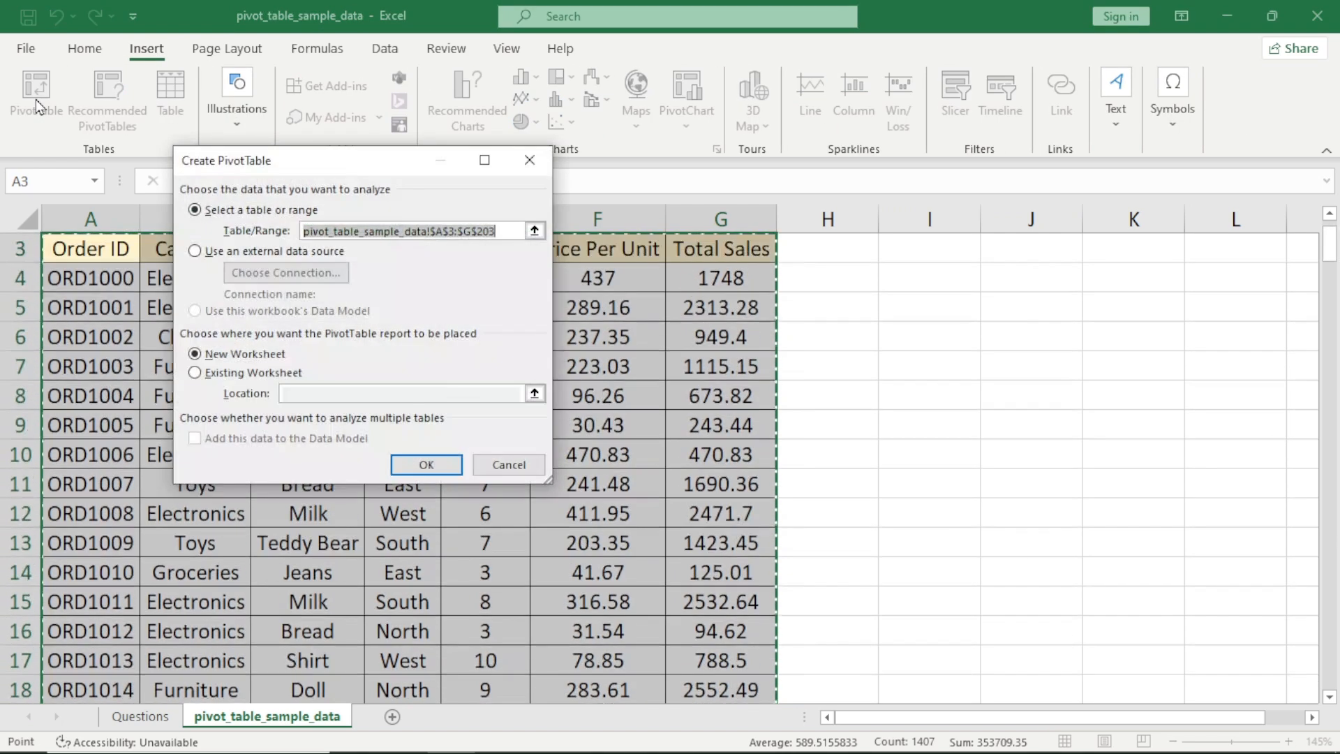
left_click(437, 471)
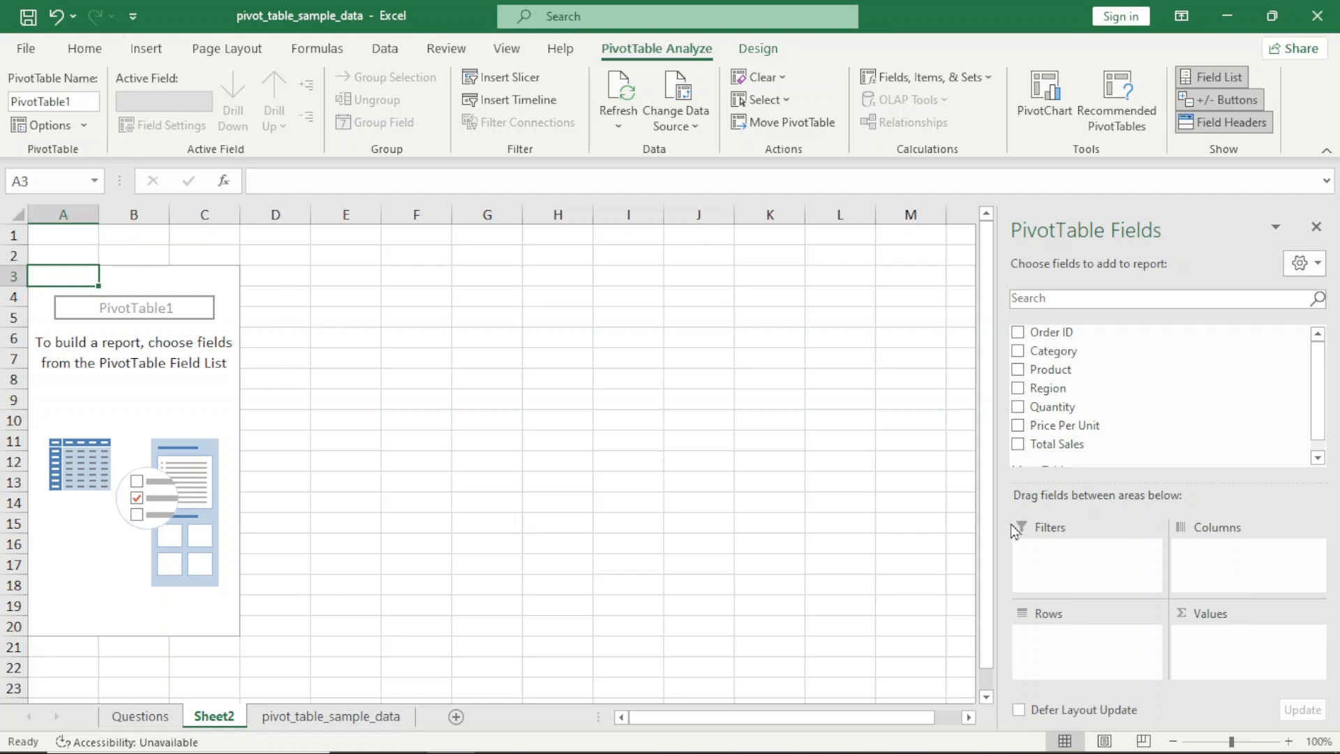
left_click(1042, 560)
left_click(1071, 559)
Check the first question on the Questions sheet, and build the pivot on Sheet2 with Category as rows and Total Sales as values
left_click(142, 716)
key("ctrl+Home")
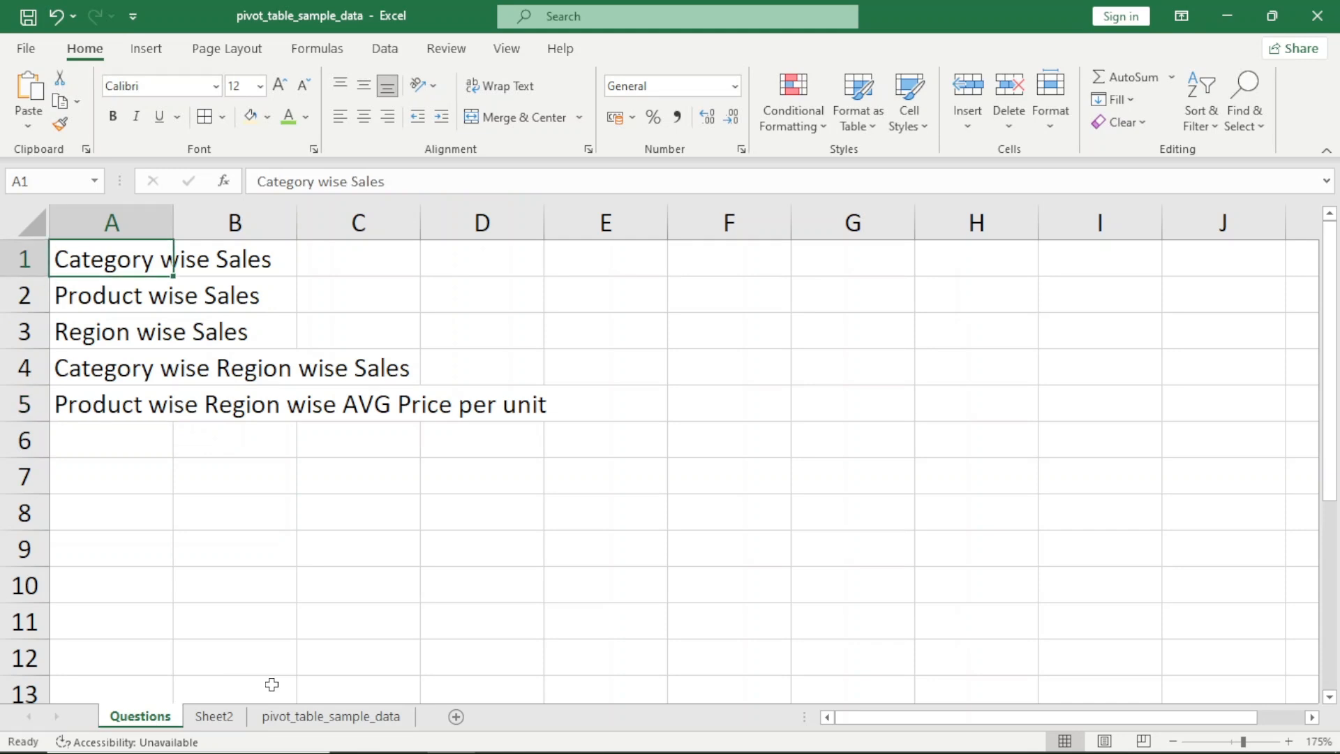
key("ctrl+Page_Down")
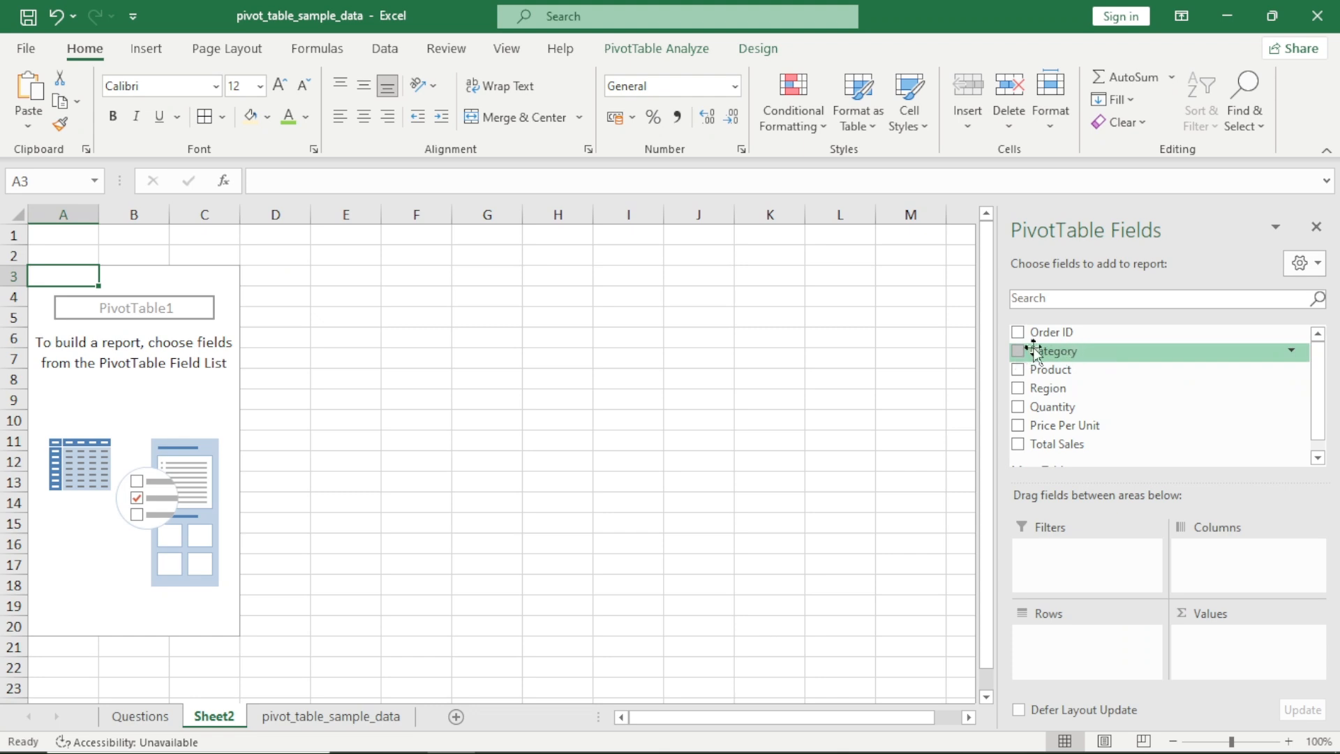
left_click_drag(1035, 351, 1075, 665)
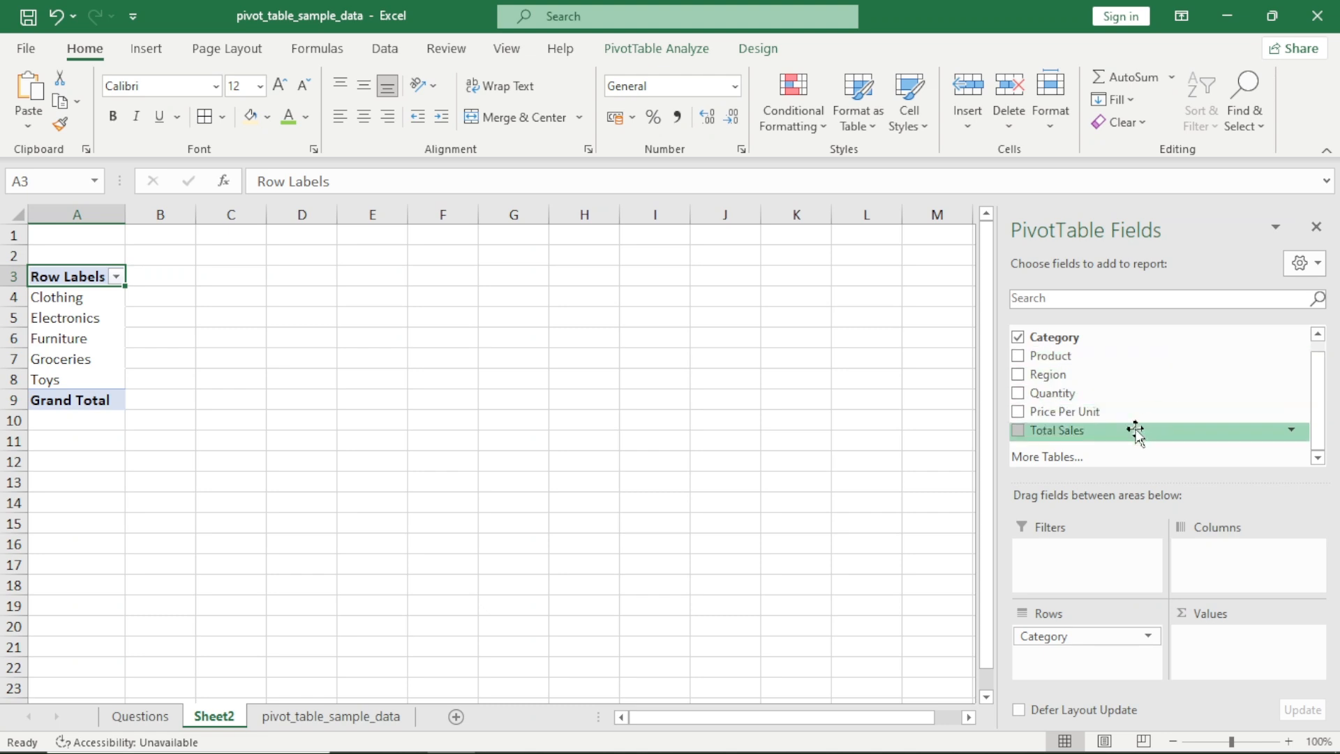
left_click_drag(1107, 432, 1243, 662)
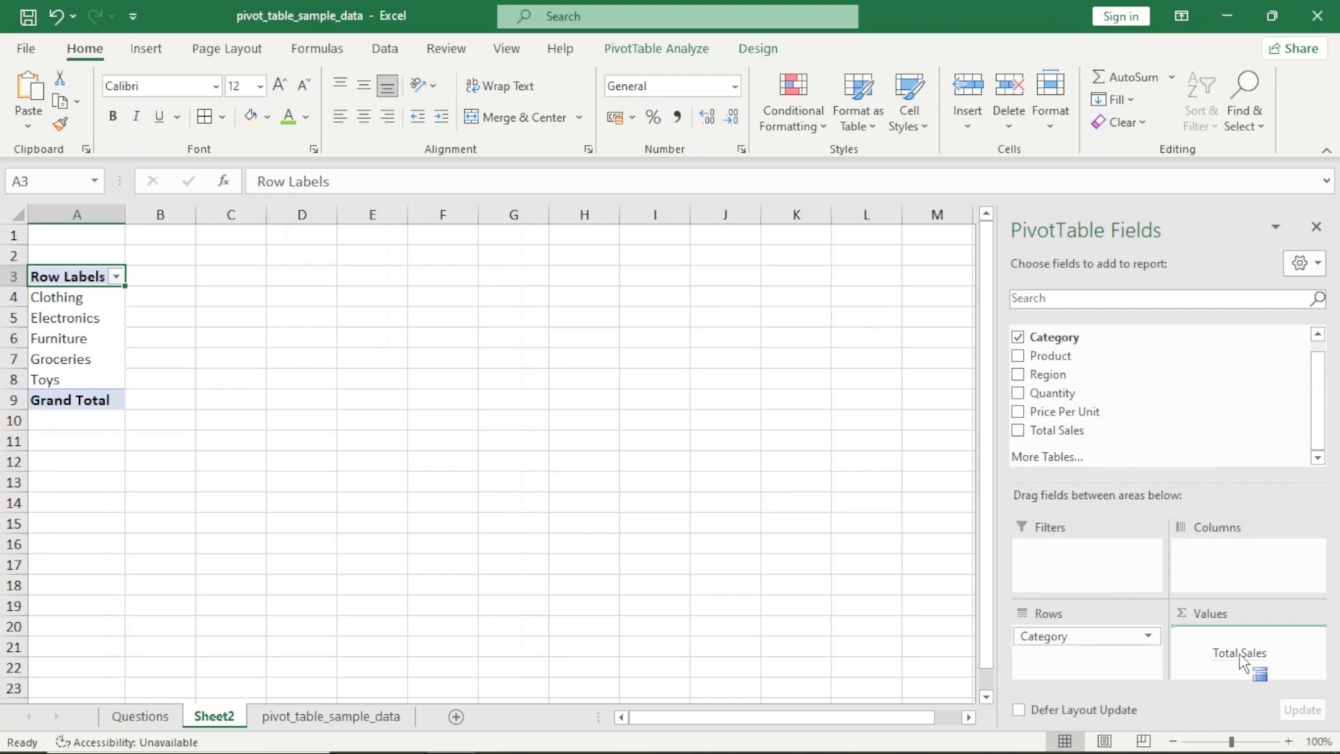
left_click_drag(1243, 661, 1244, 662)
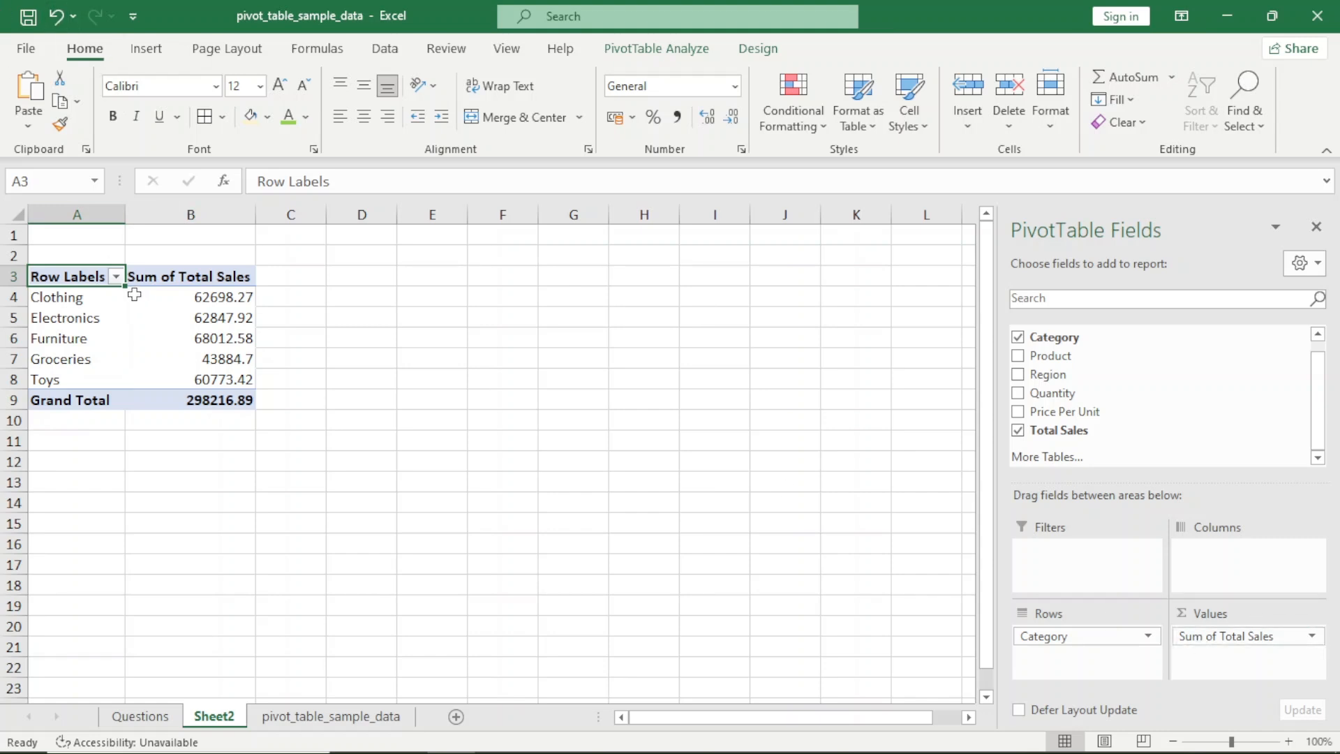
Examine the total sales figures for the individual categories in the pivot table
mouse_move(140, 295)
left_click(216, 316)
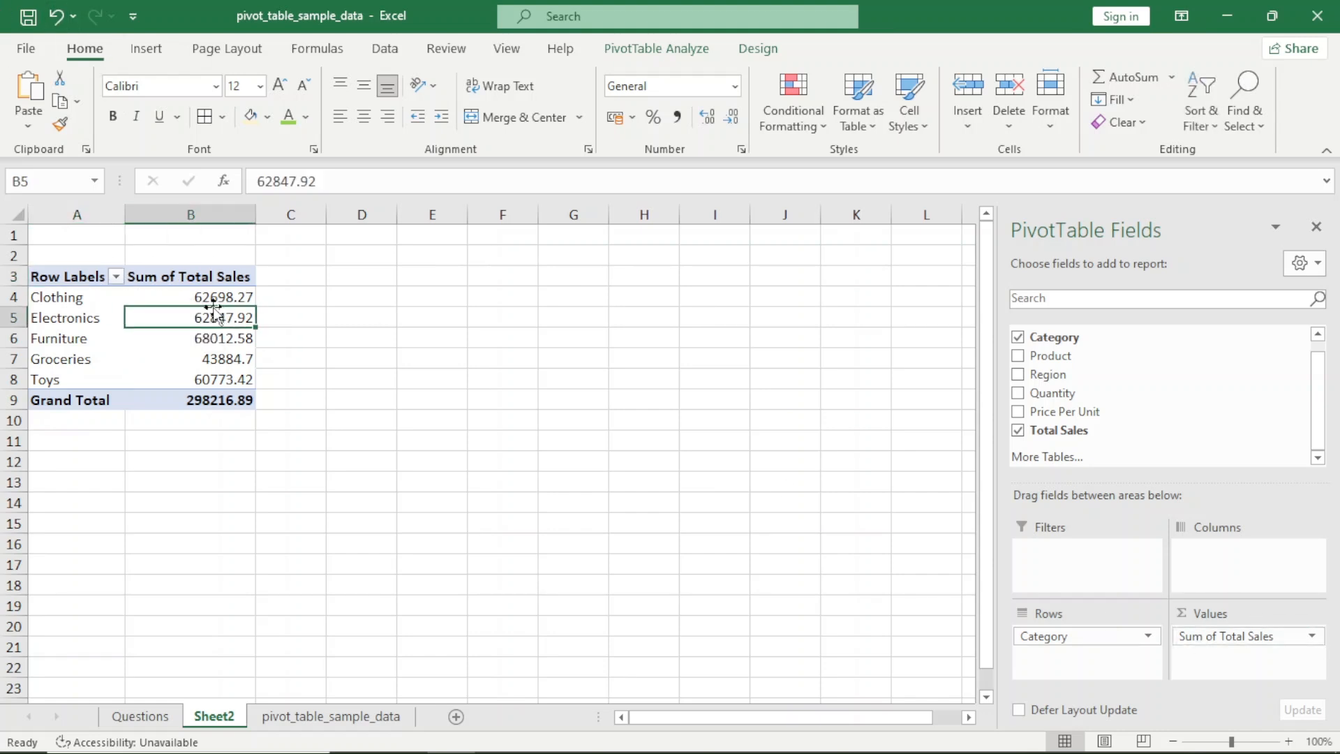
left_click(171, 338)
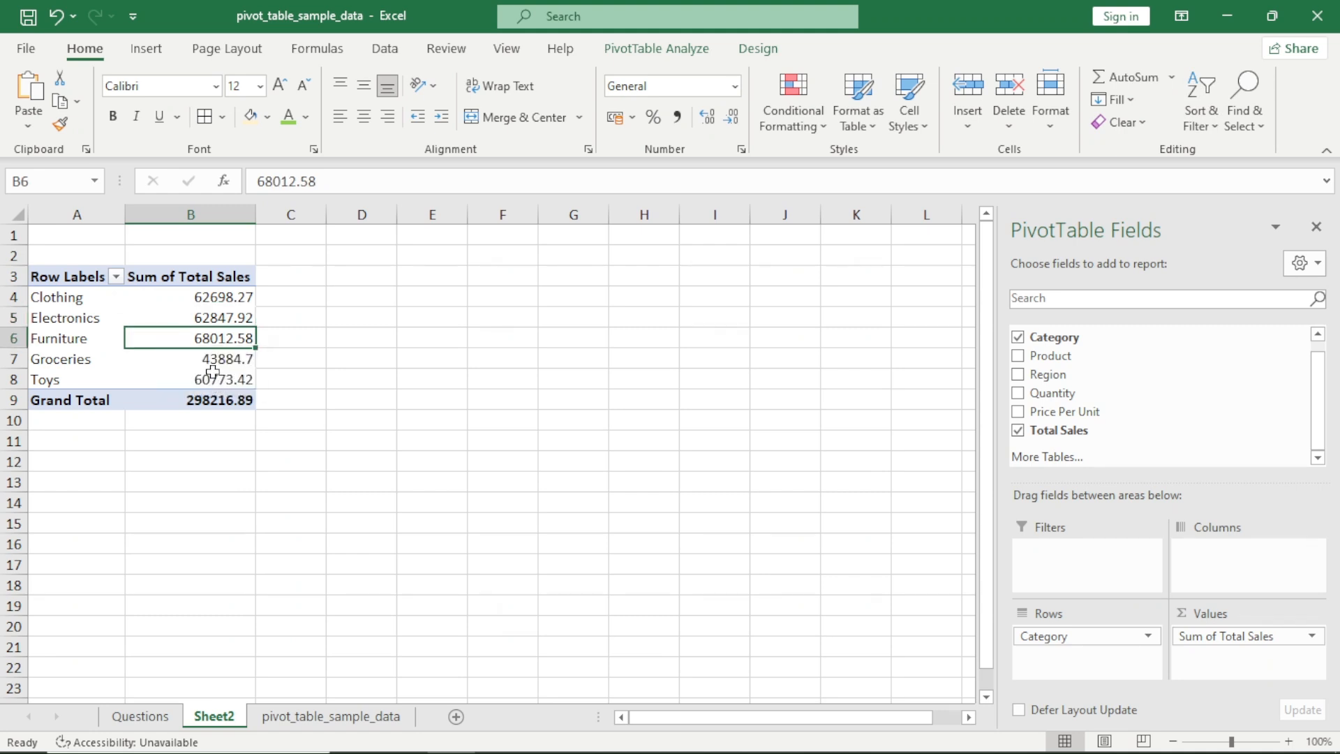
left_click(213, 364)
left_click(214, 380)
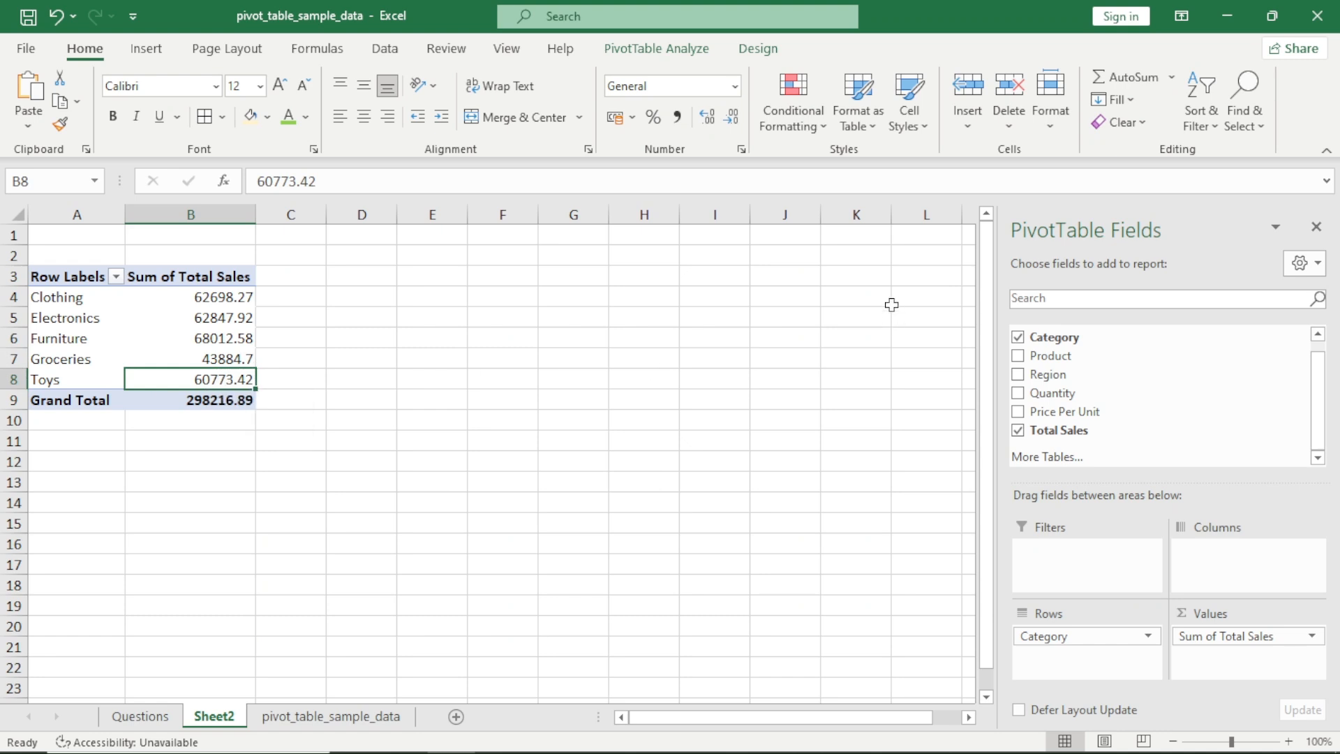
Rename the pivot table headers in A3 and B3 as Category and Sales
key("ctrl+Up")
key("Left")
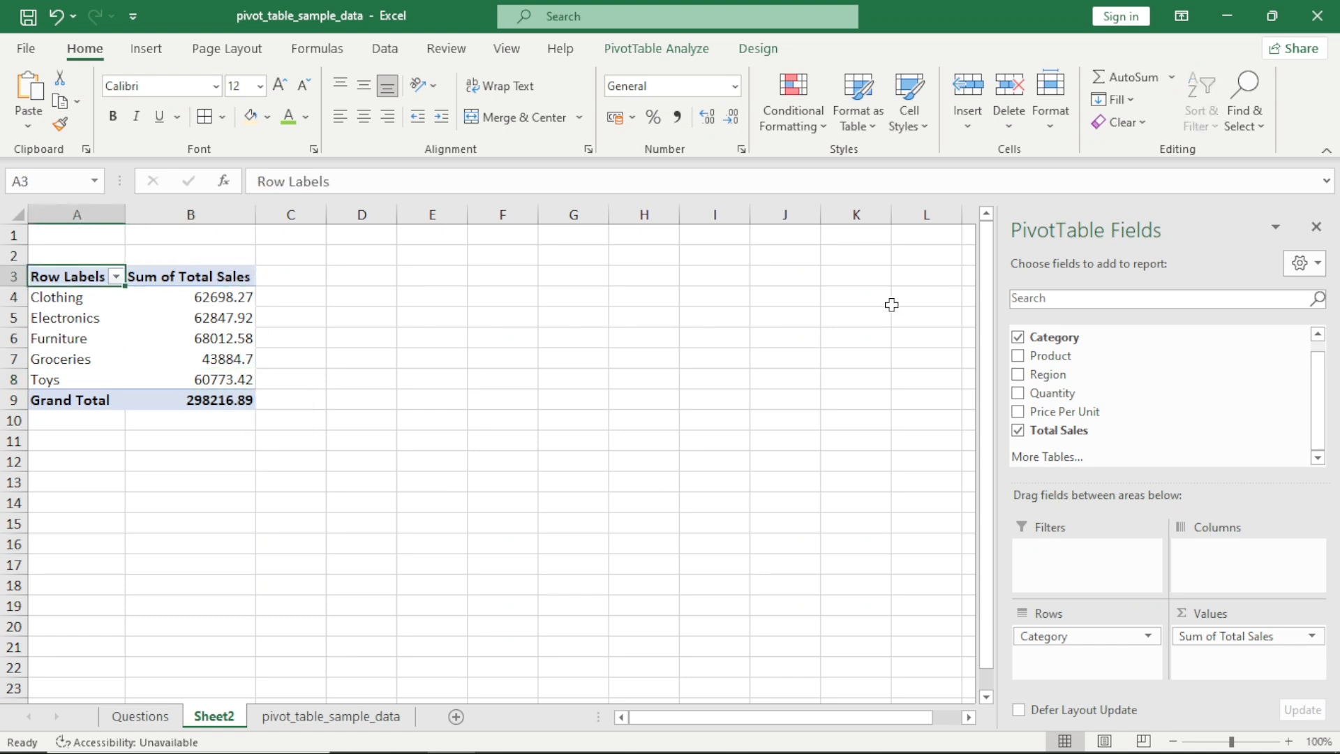
type("Categ")
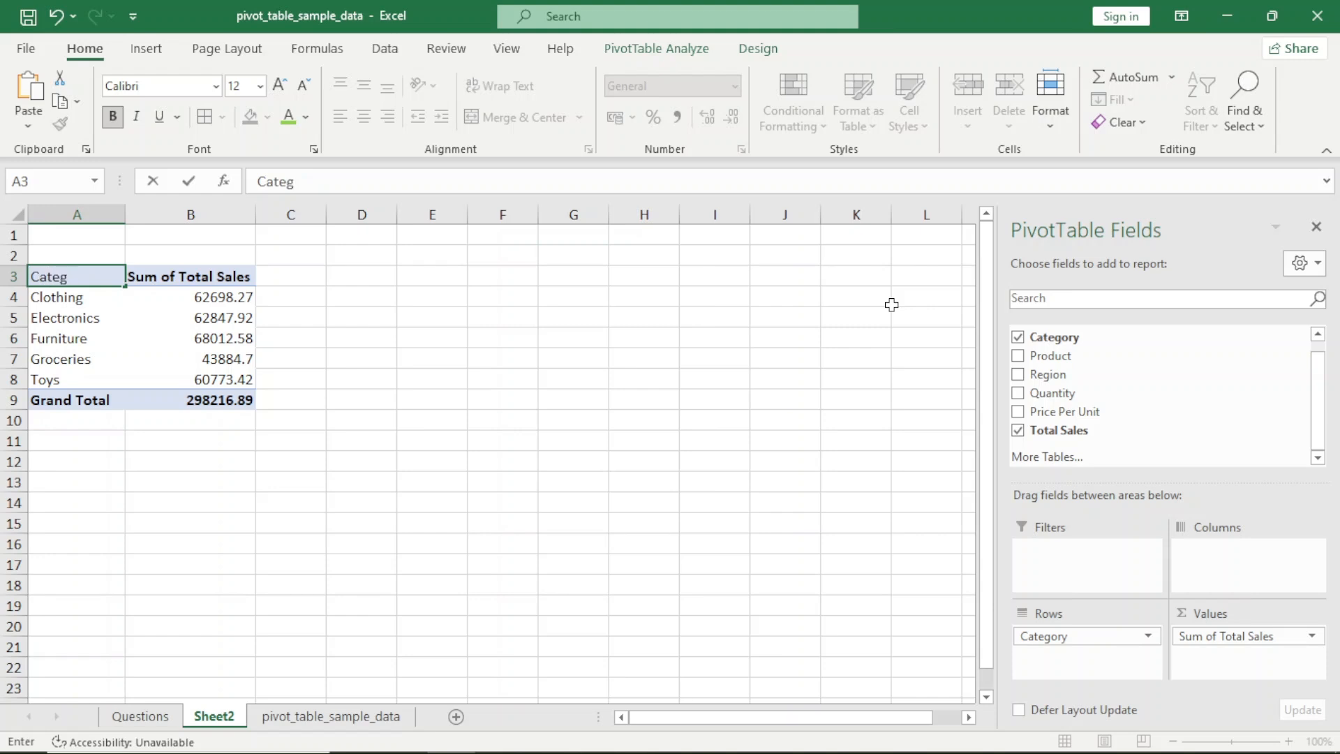
type("ory")
key("Tab")
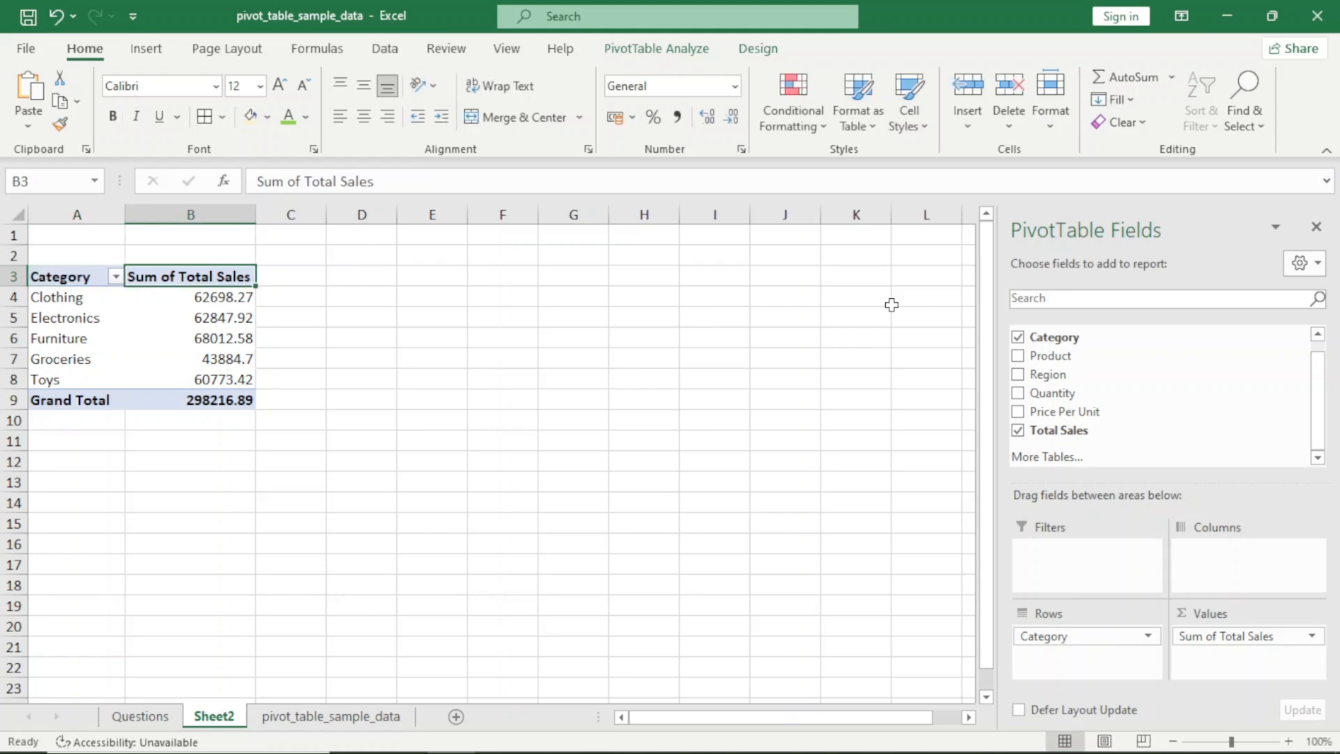
type("Sales")
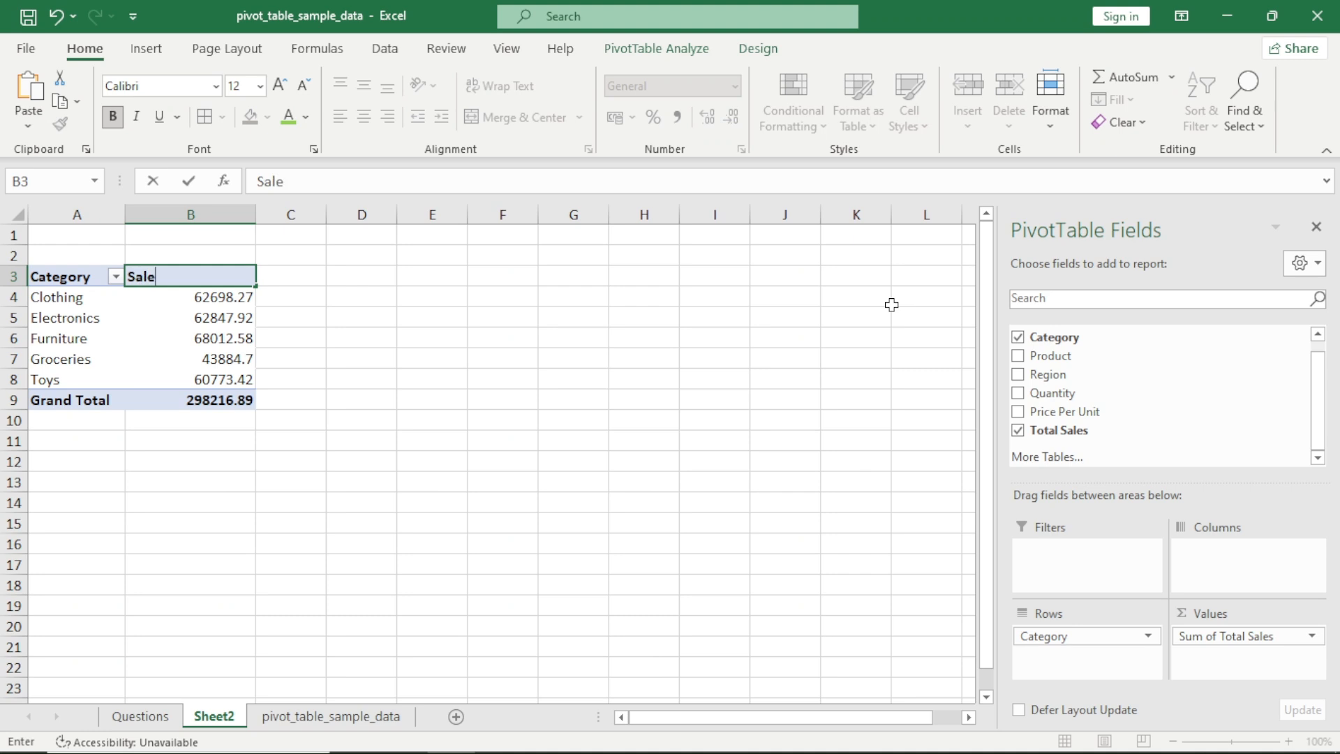
key("Return")
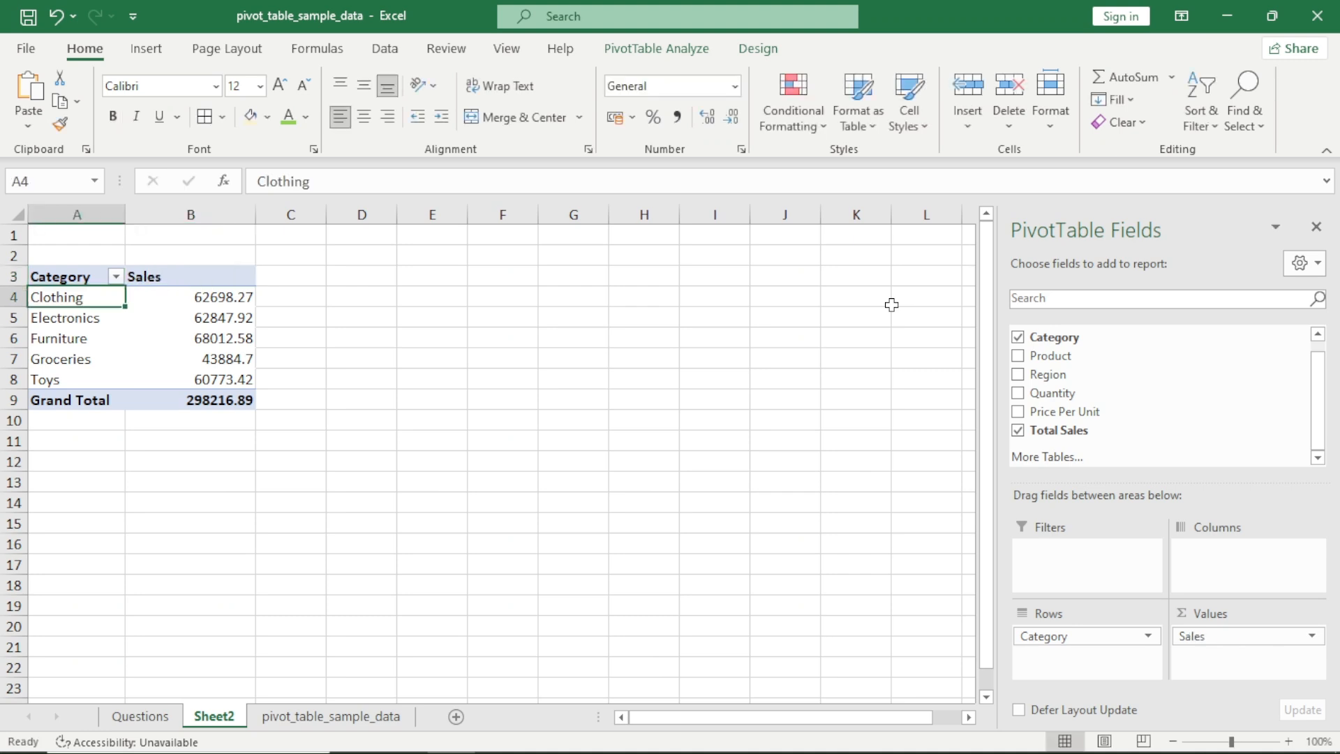
Center the contents of the whole pivot table and apply borders to all its cells
key("Right")
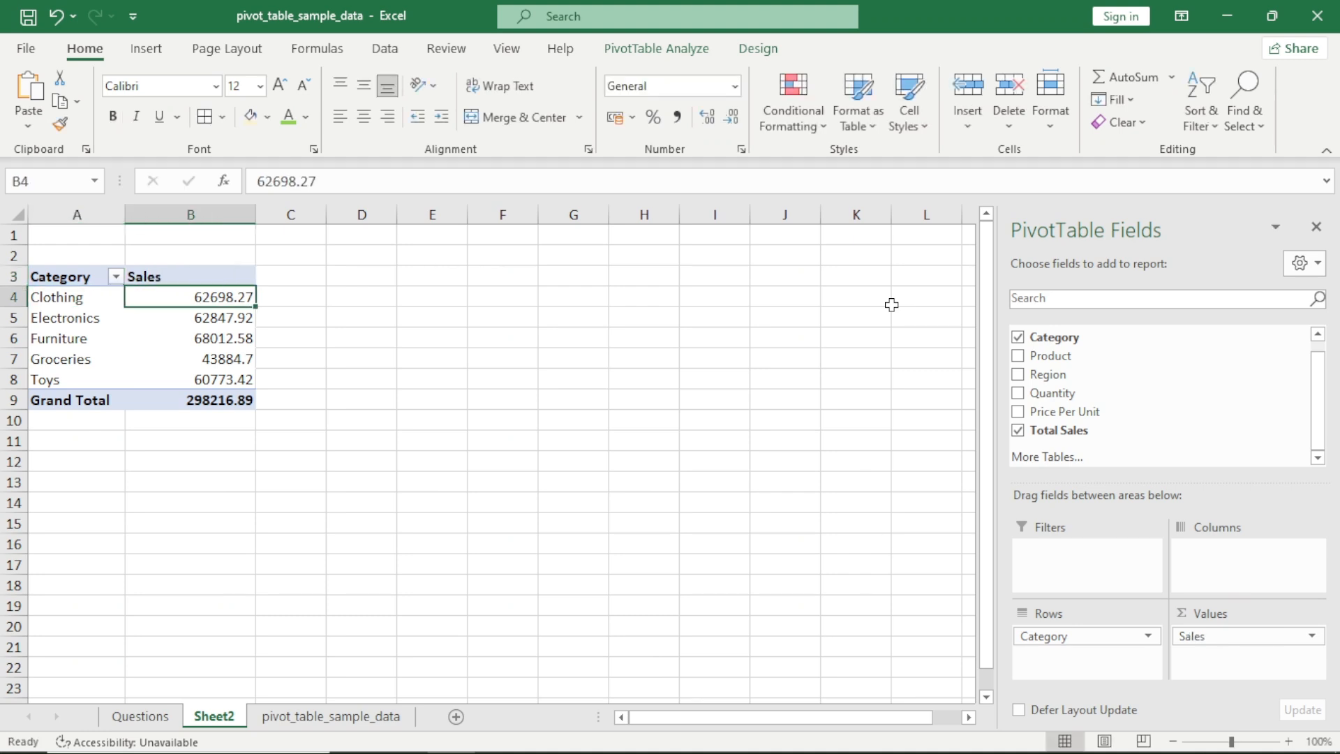
key("shift+Left")
key("ctrl+shift+Down")
key("Up")
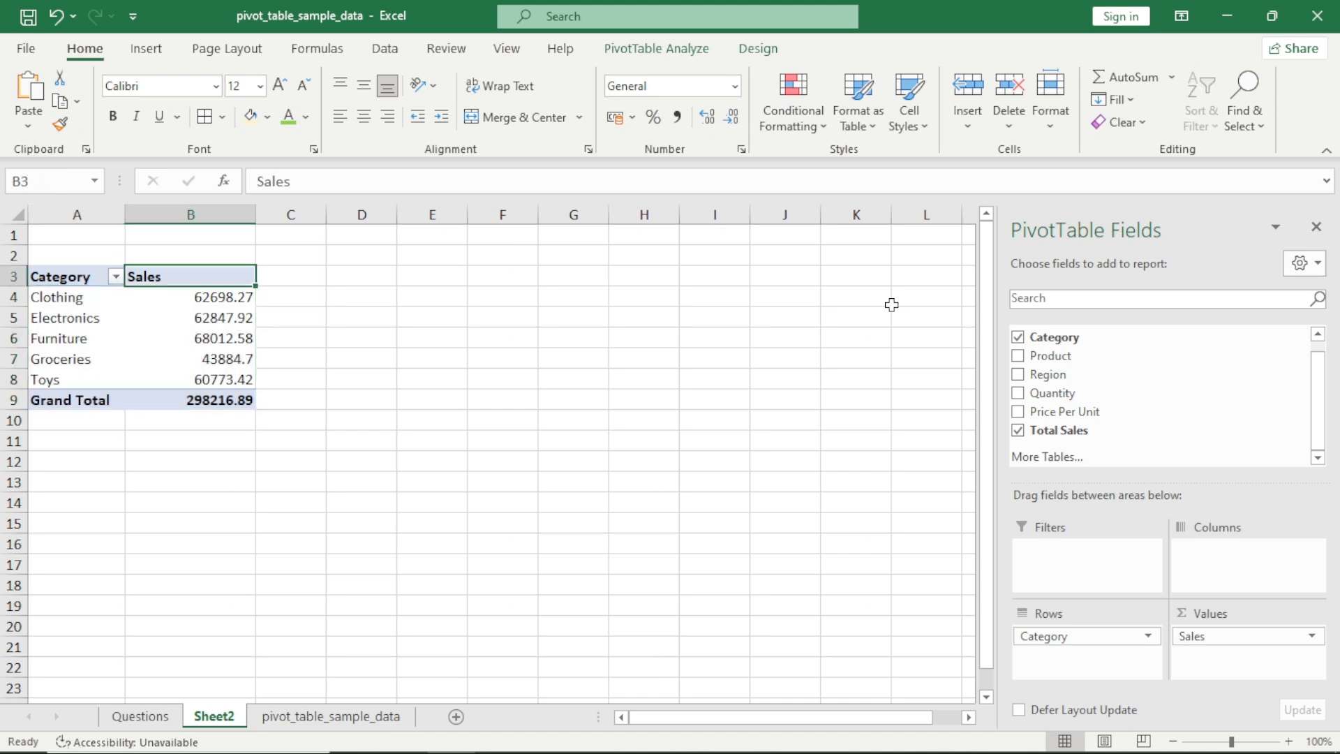
key("ctrl+a")
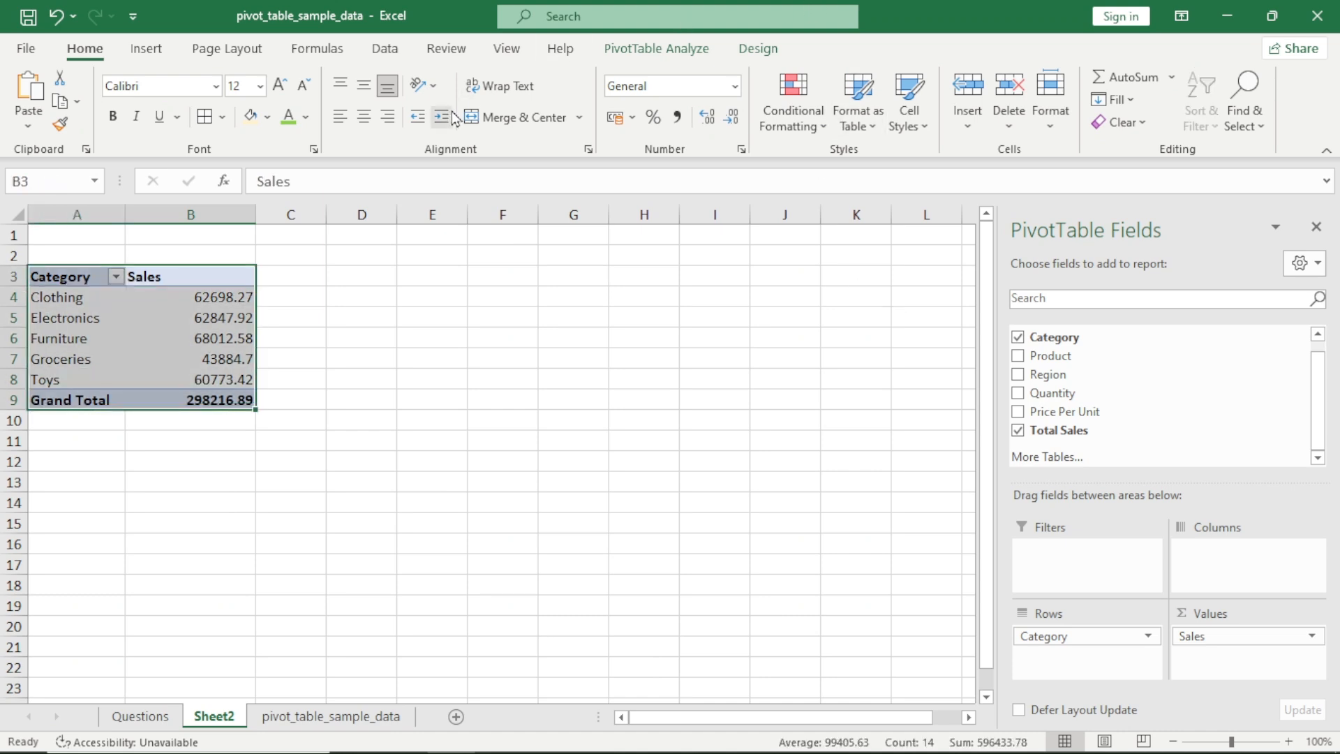
left_click(363, 116)
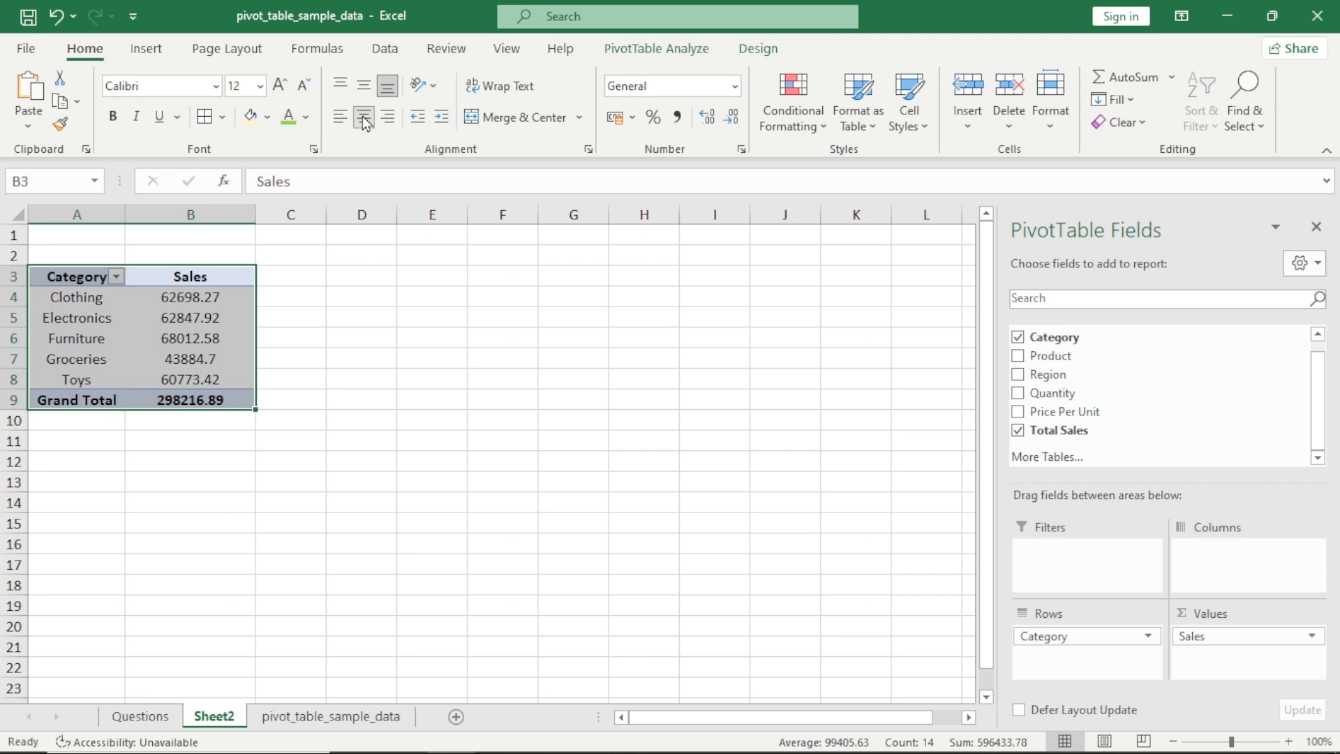
left_click(204, 115)
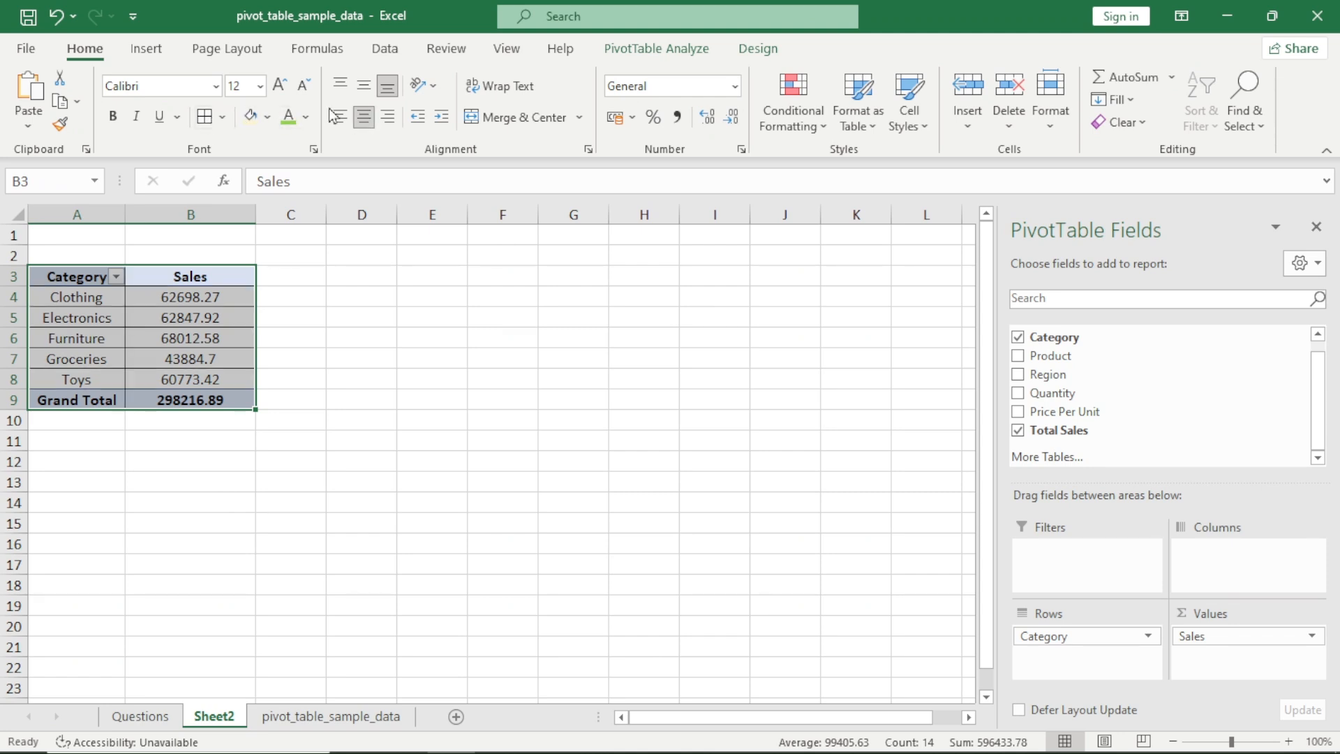
Copy the question "Category wise Sales" from the Questions sheet into A2 above the pivot table as its title
key("Left")
key("Up")
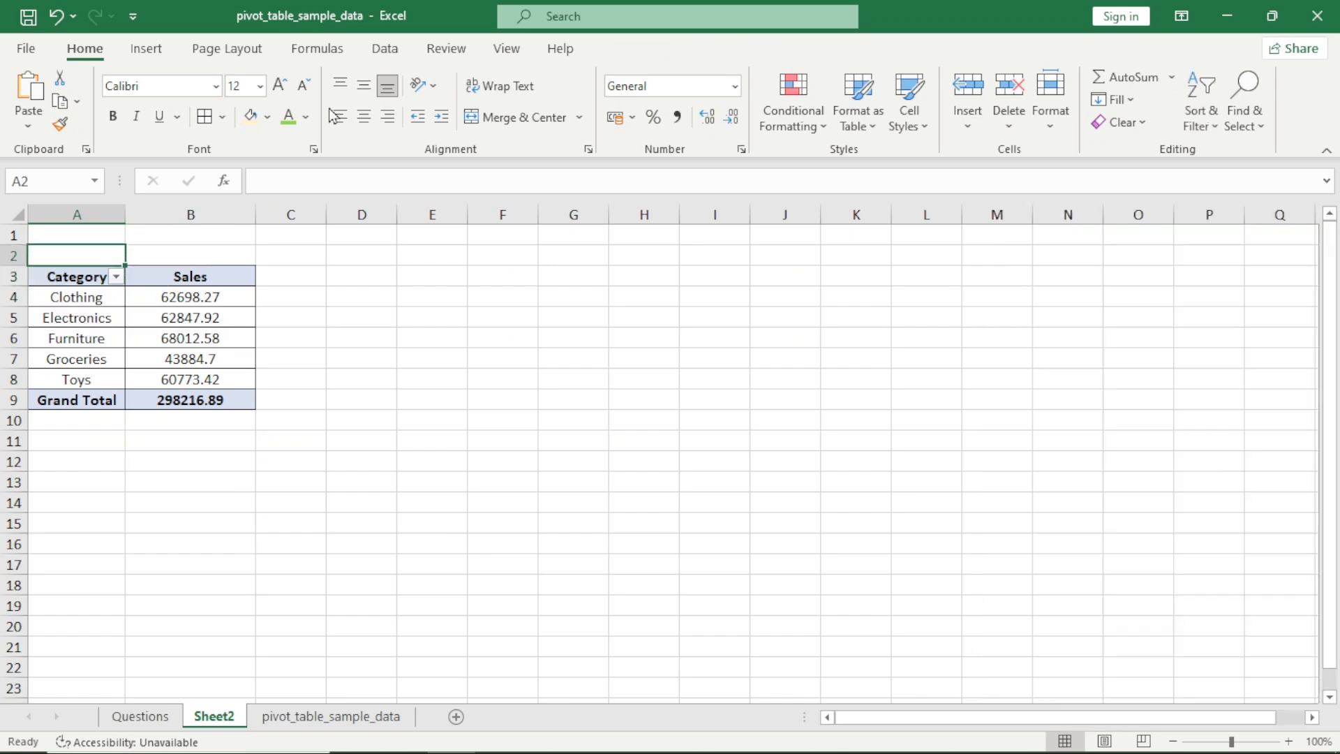
key("ctrl+Page_Up")
key("ctrl+c")
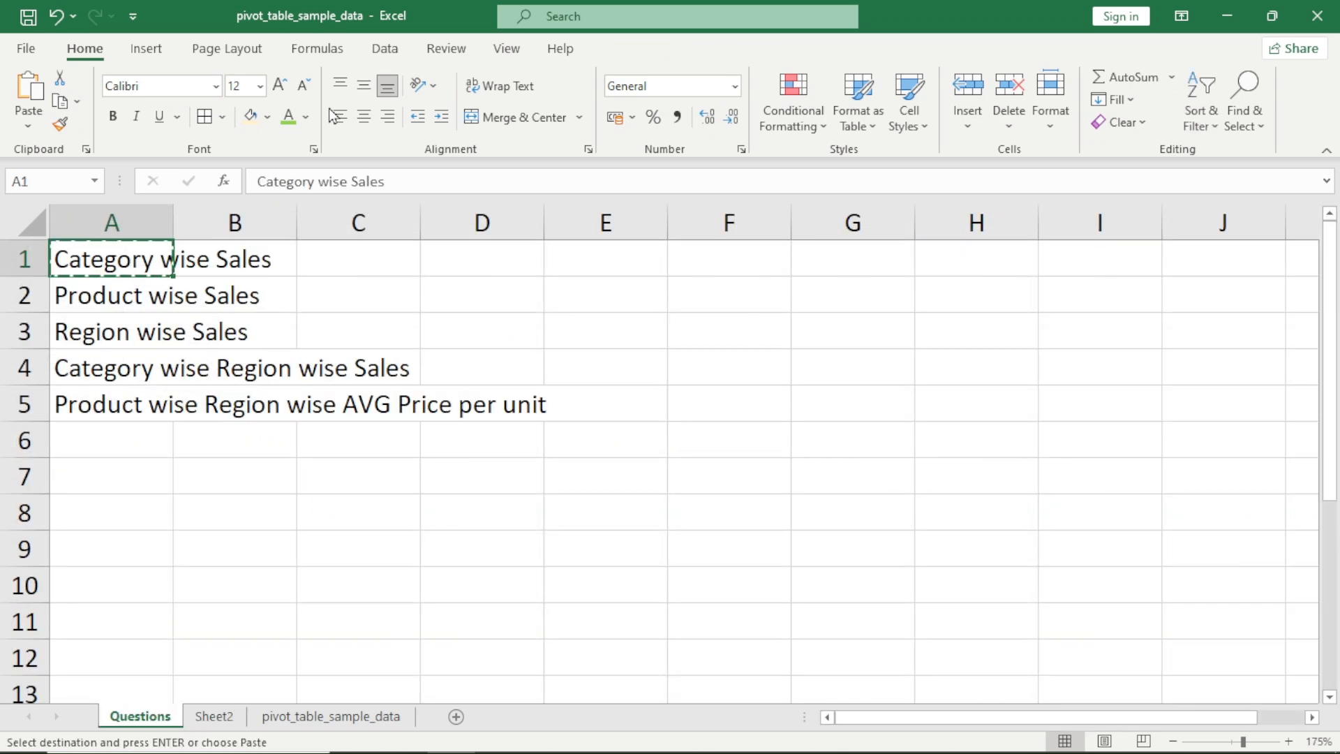
key("ctrl+Page_Down")
key("ctrl+v")
key("Down")
key("Down")
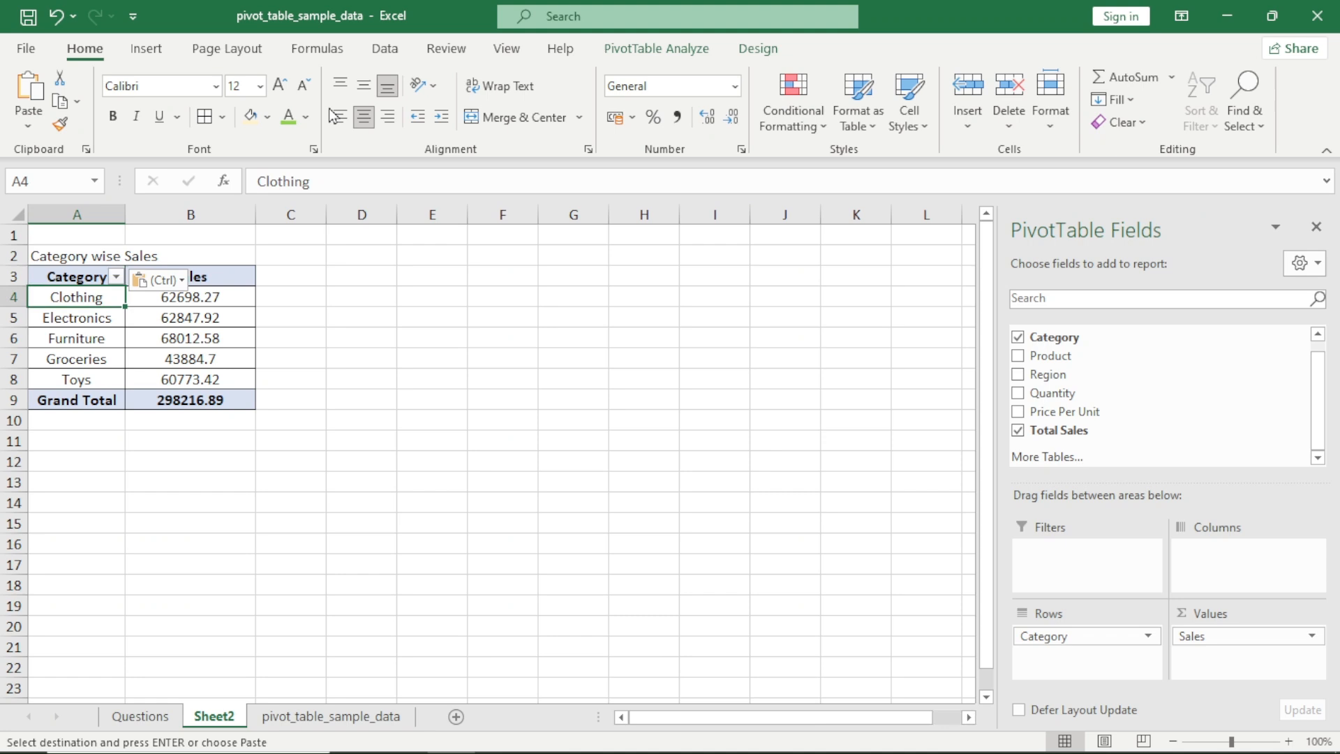
key("Up")
key("Up")
key("Escape")
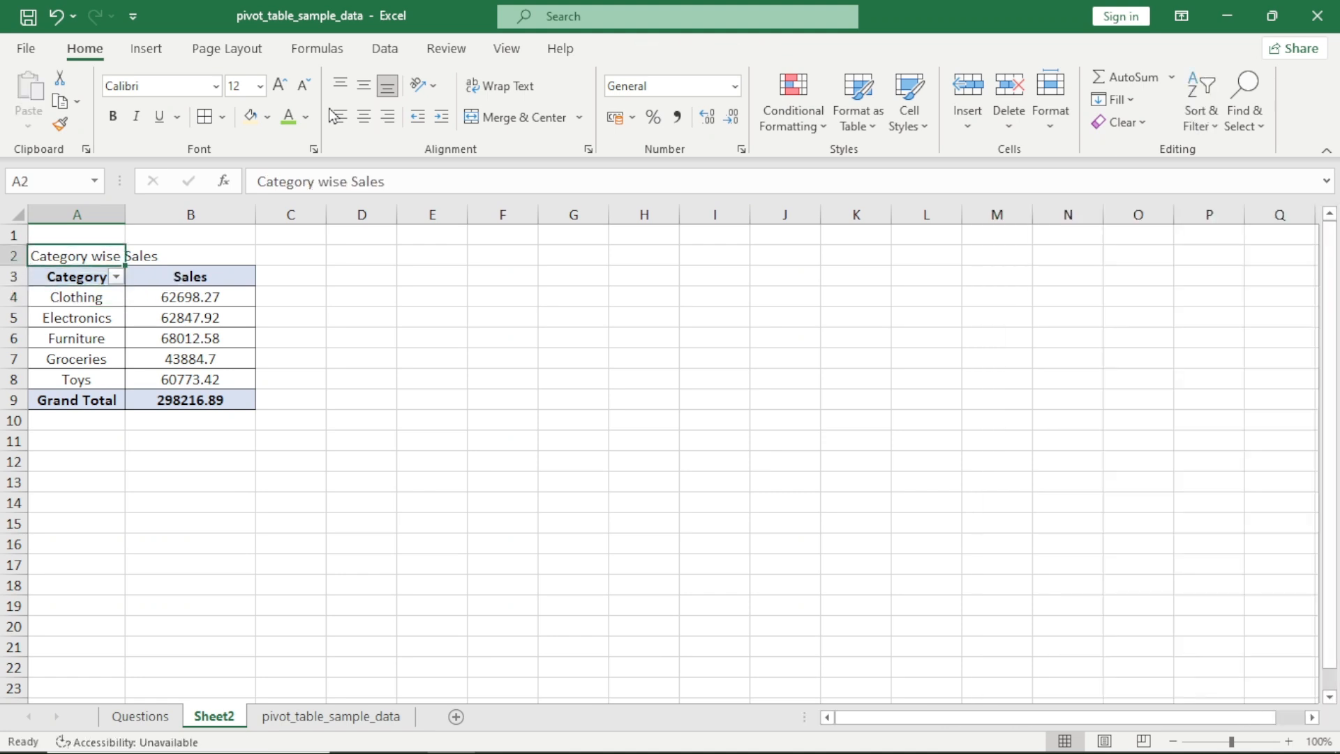
Check the second question, Product wise Sales, and select the full table A3:G203 on the pivot_table_sample_data sheet
key("ctrl+Page_Up")
key("Down")
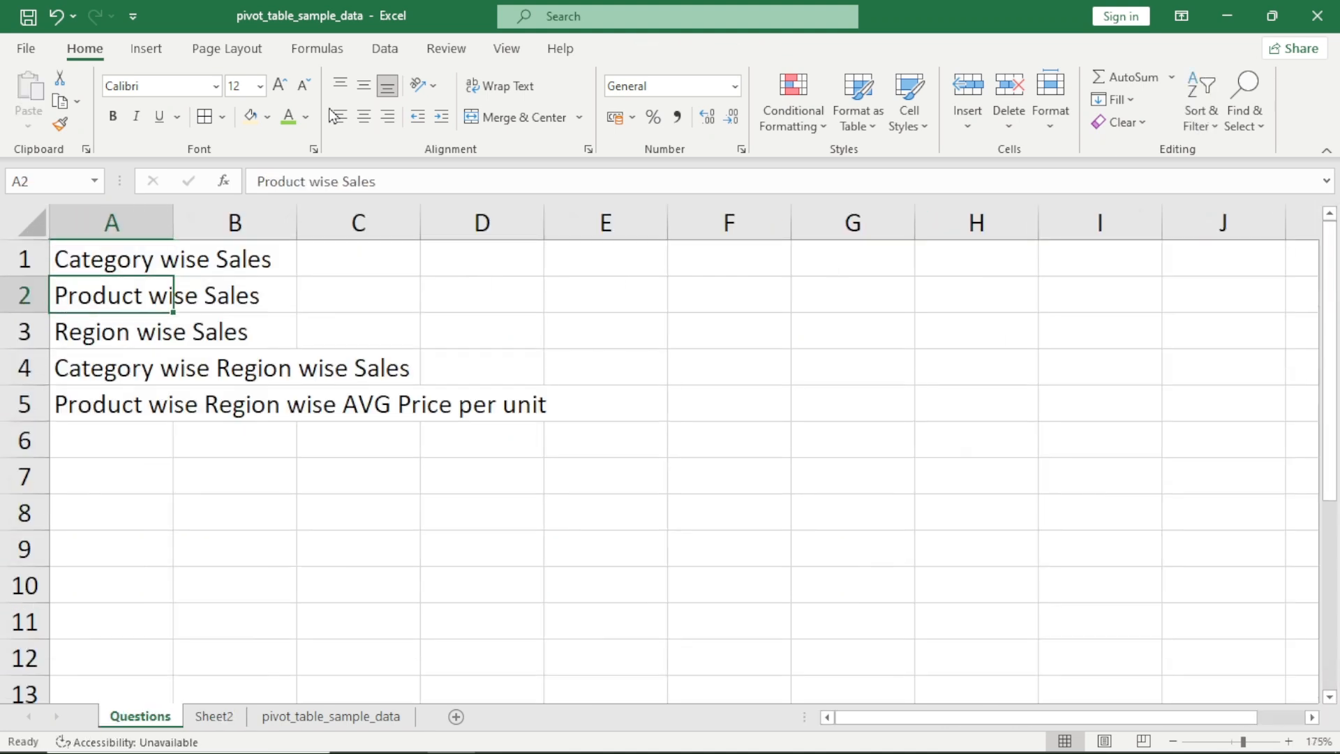
key("ctrl+Page_Down")
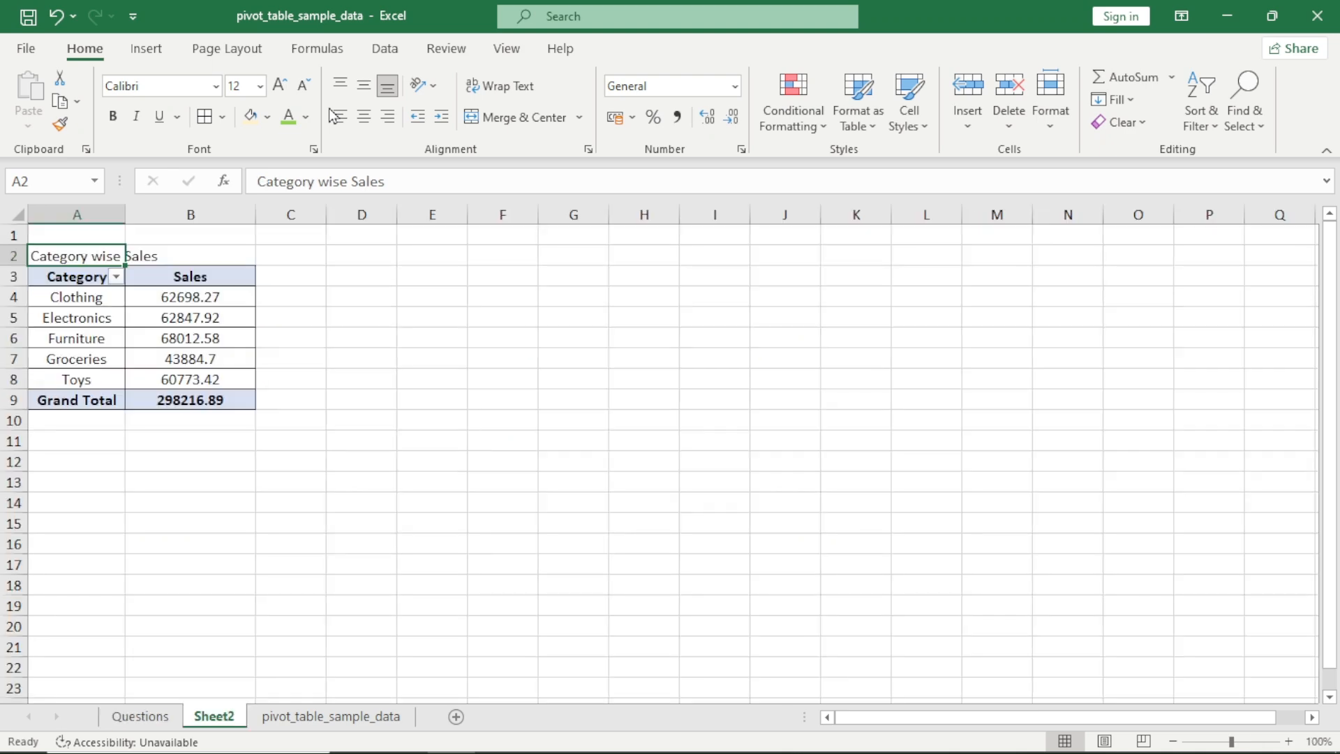
key("ctrl+Page_Down")
key("Up")
key("Up")
key("Down")
key("Down")
key("ctrl+shift+Right")
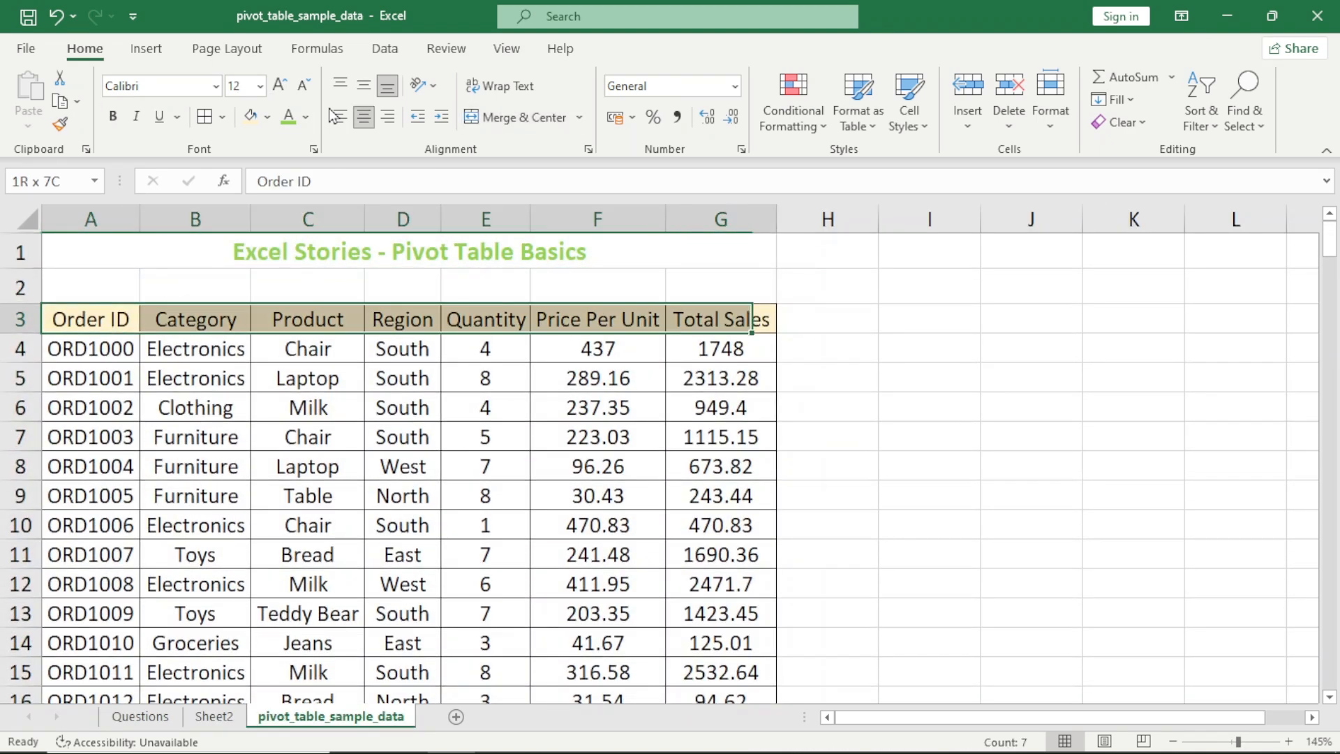
key("ctrl+shift+Down")
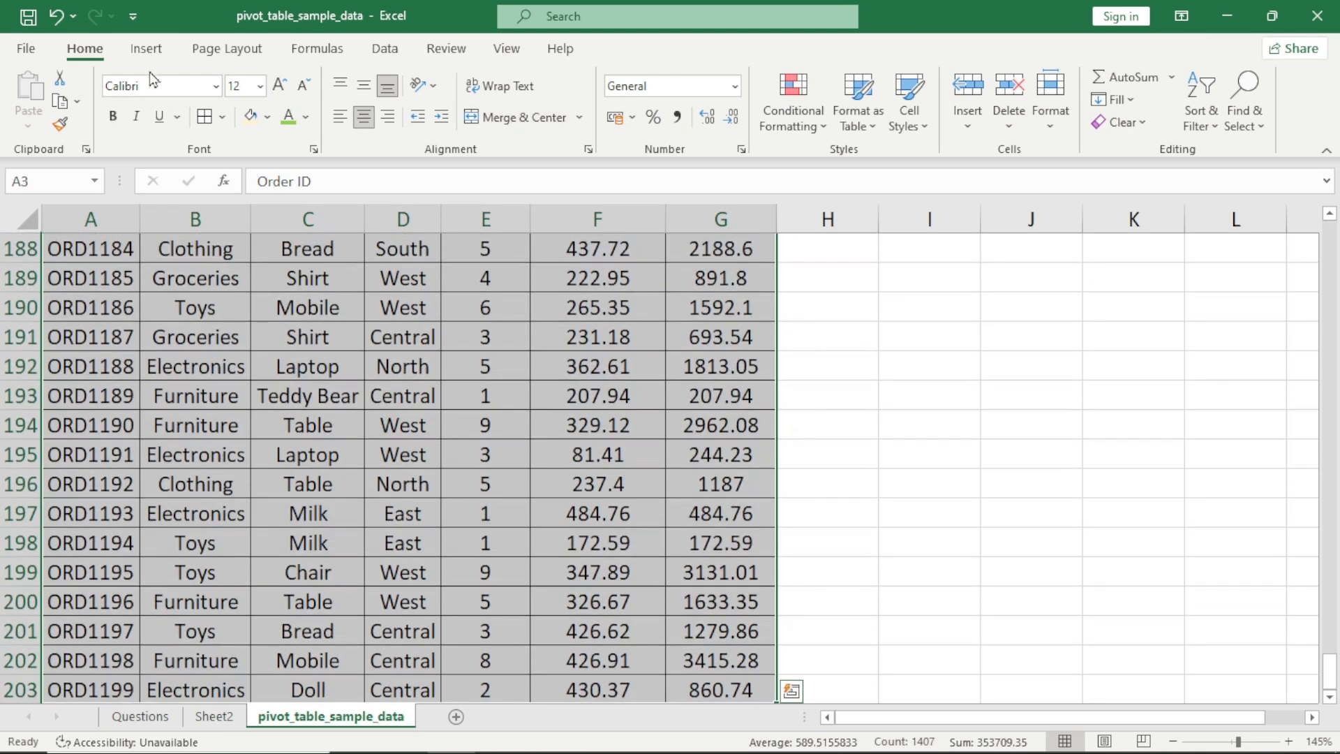
left_click(148, 49)
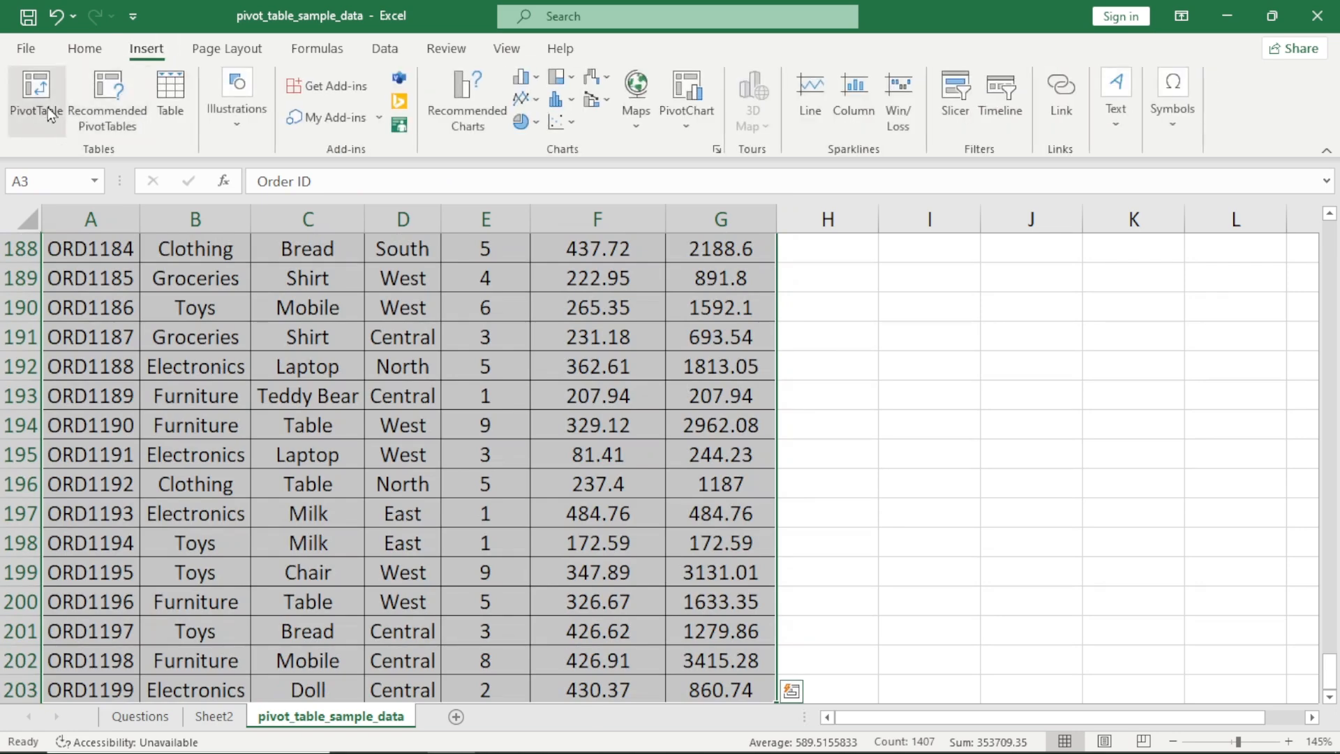
left_click(47, 107)
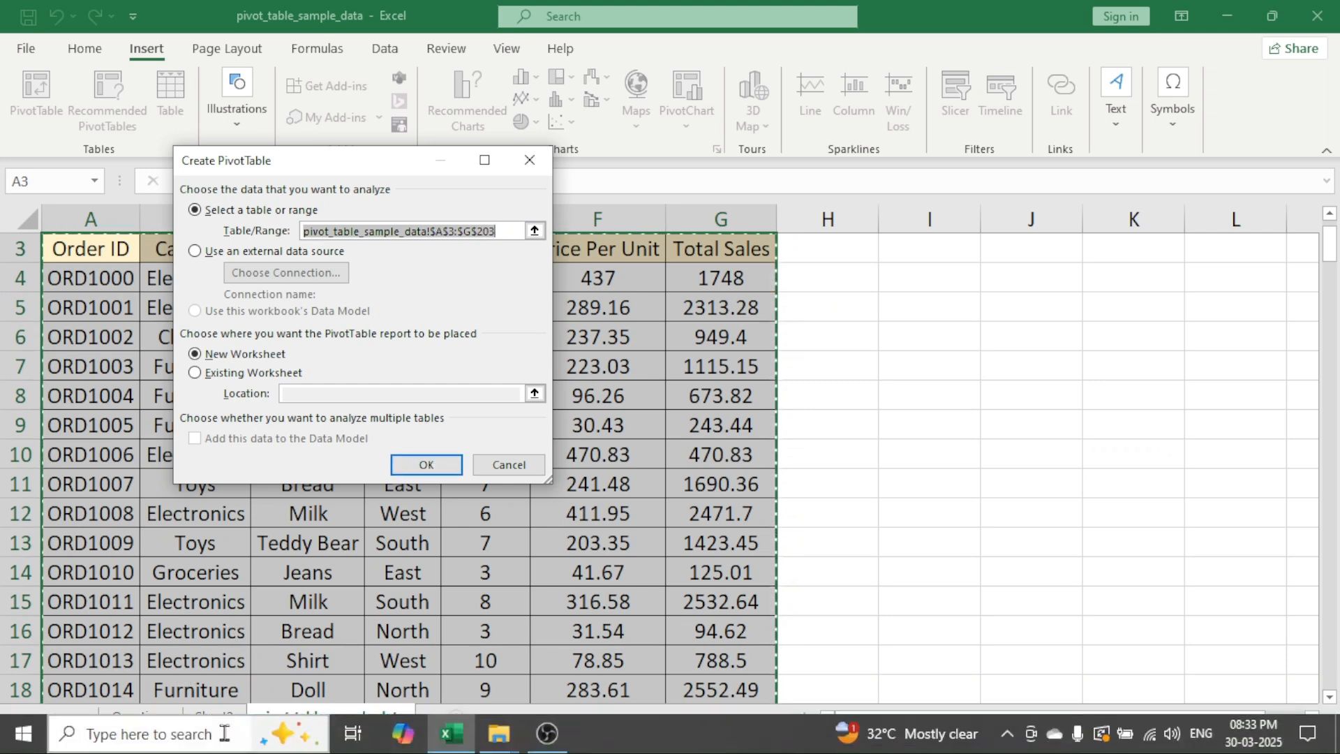
key("Escape")
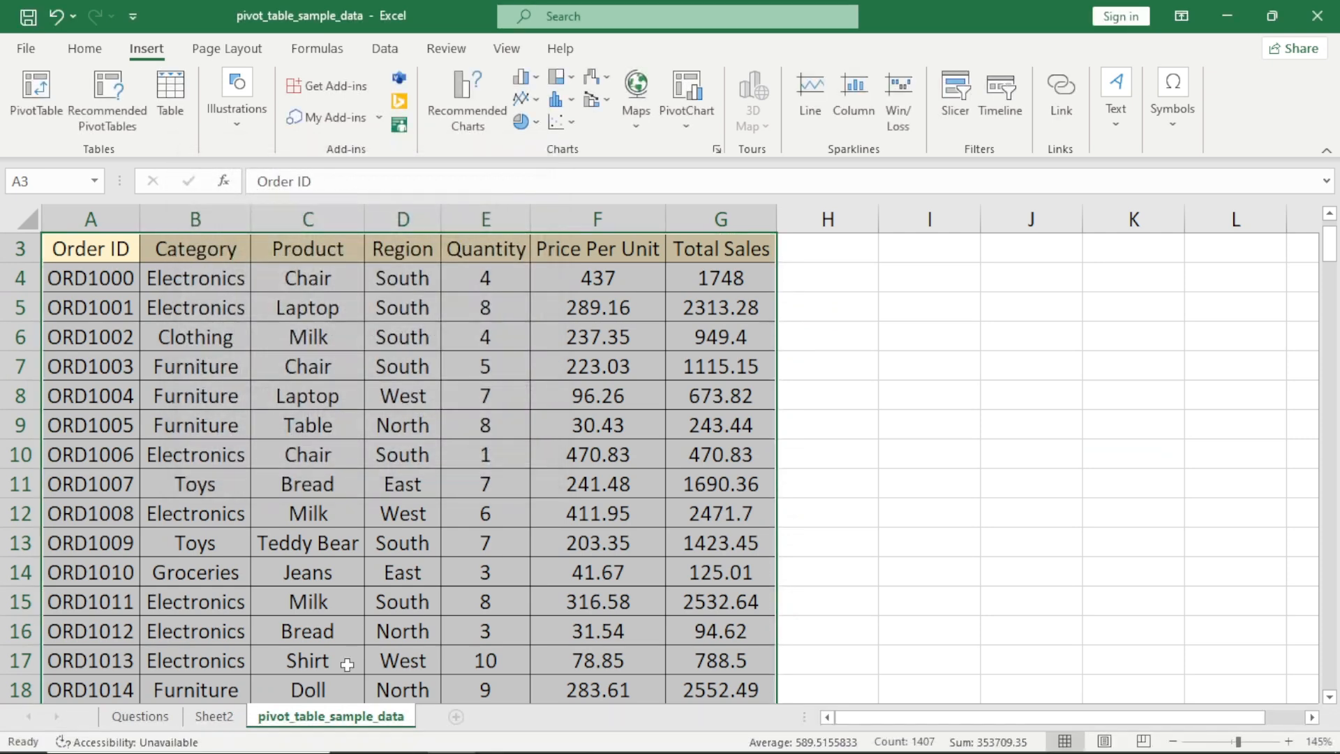
Look over the free cells below and beside the category pivot on Sheet2, and return to the pivot_table_sample_data sheet
left_click(235, 729)
left_click(87, 480)
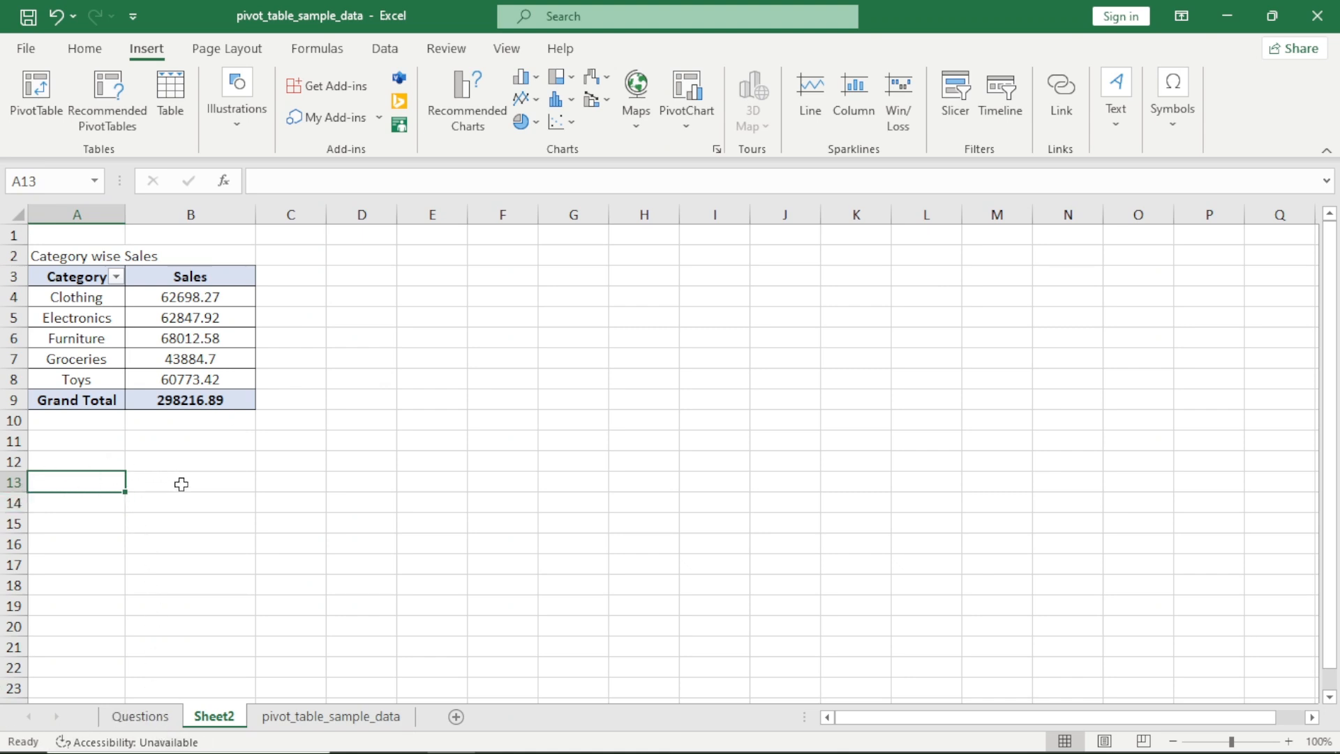
left_click(221, 508)
left_click(984, 272)
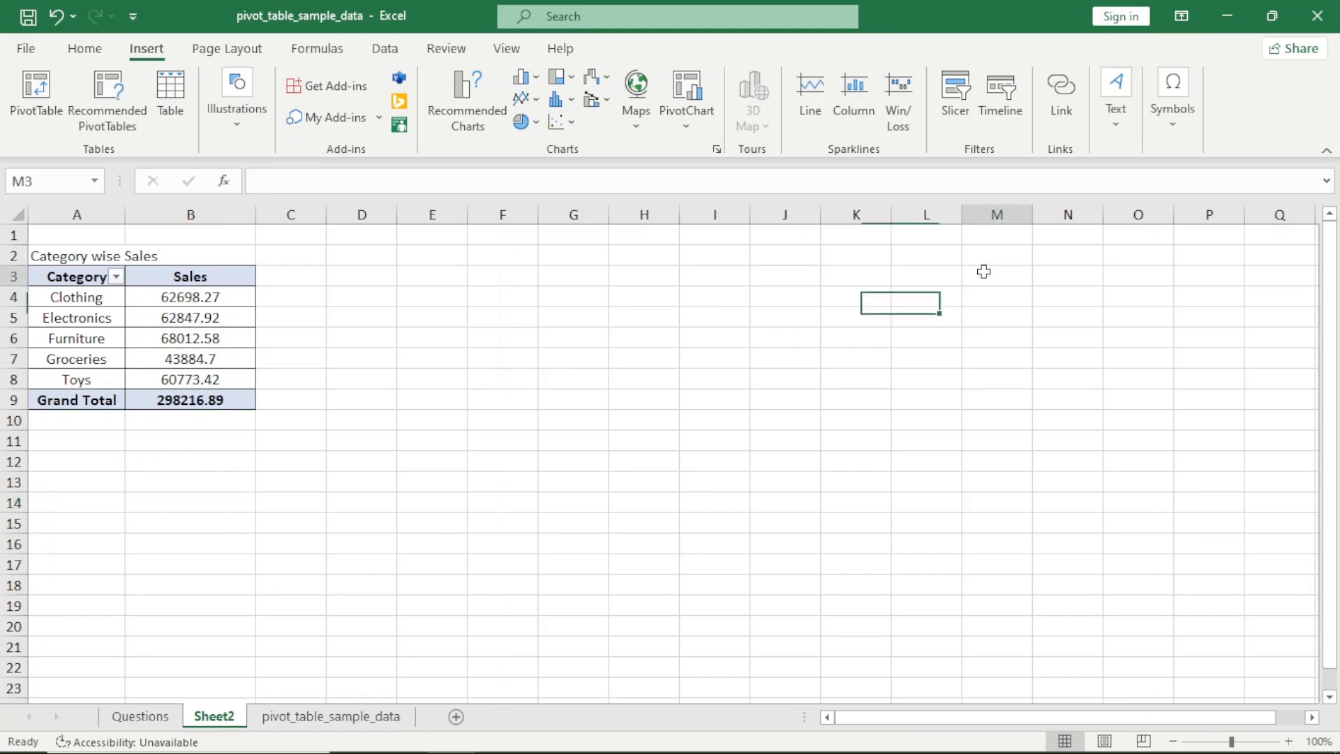
left_click(289, 719)
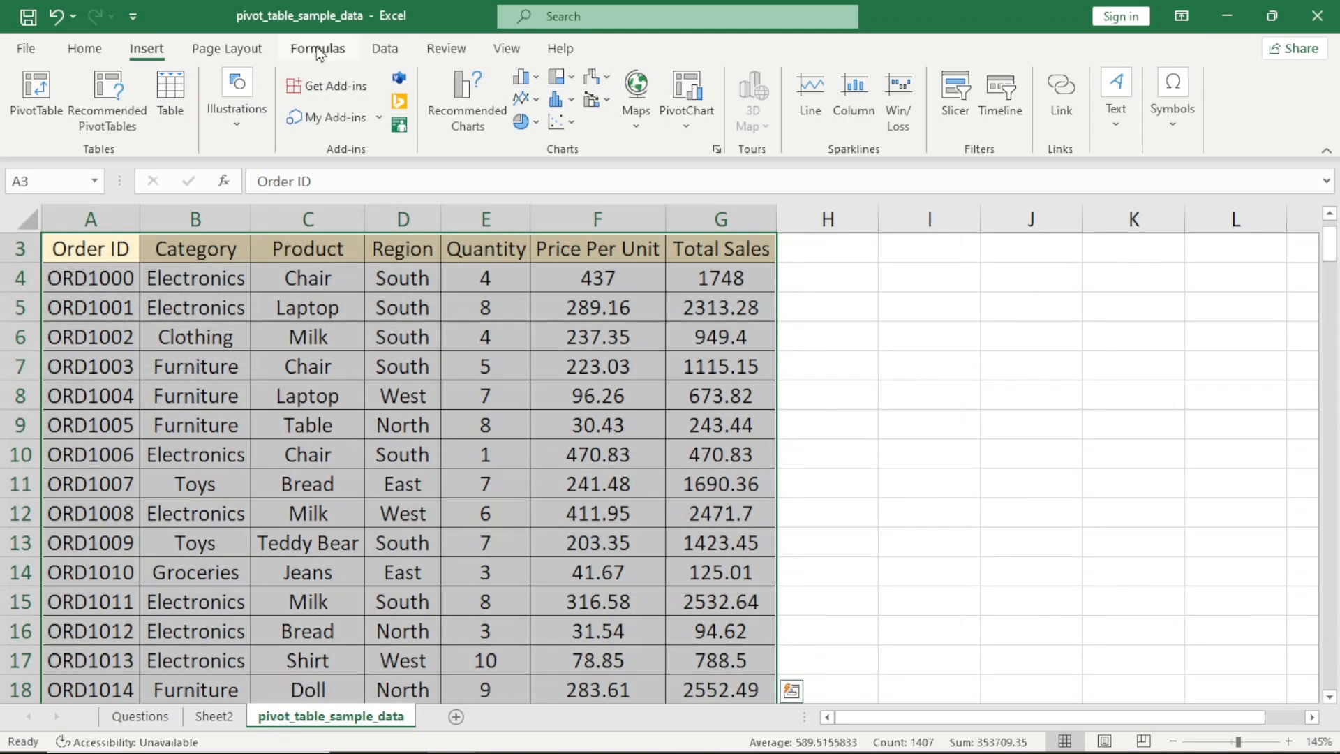
Create a pivot table from pivot_table_sample_data A3:G203 and place it on the existing Sheet2 at cell A13
left_click(35, 94)
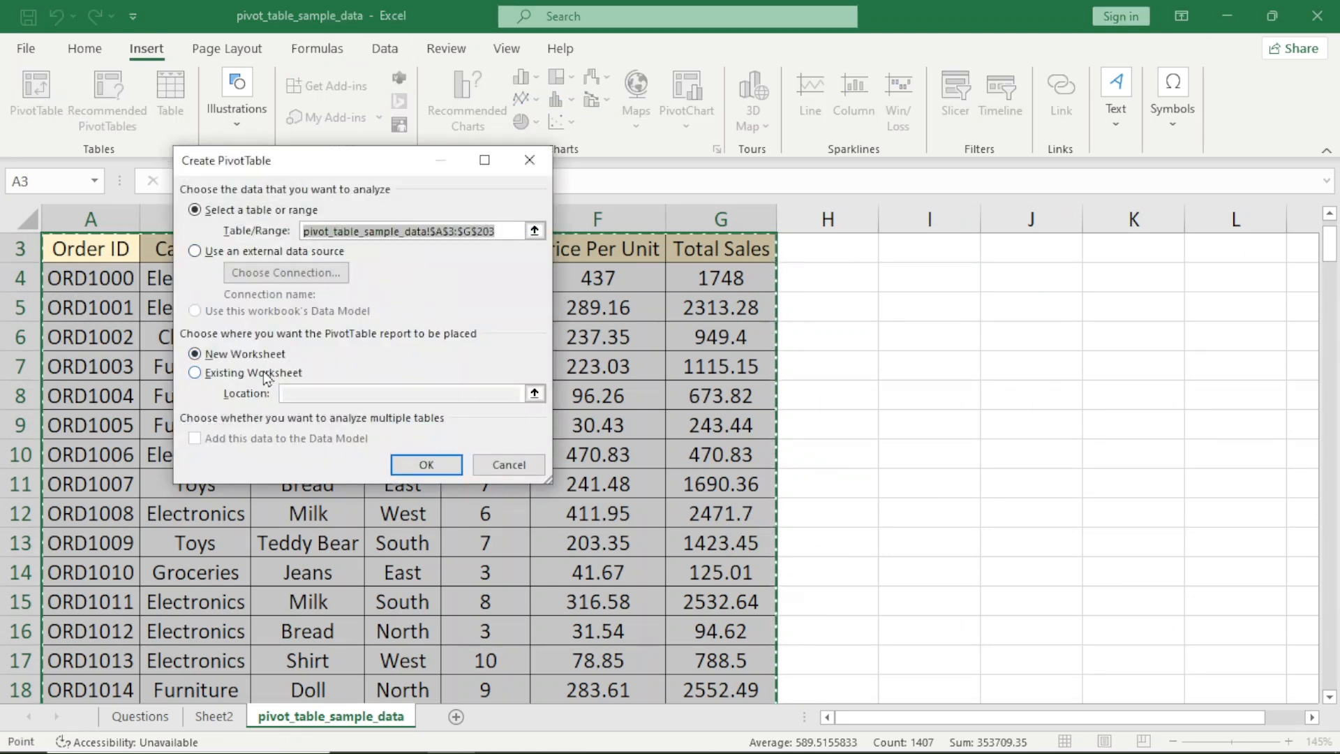
left_click(209, 375)
left_click(320, 396)
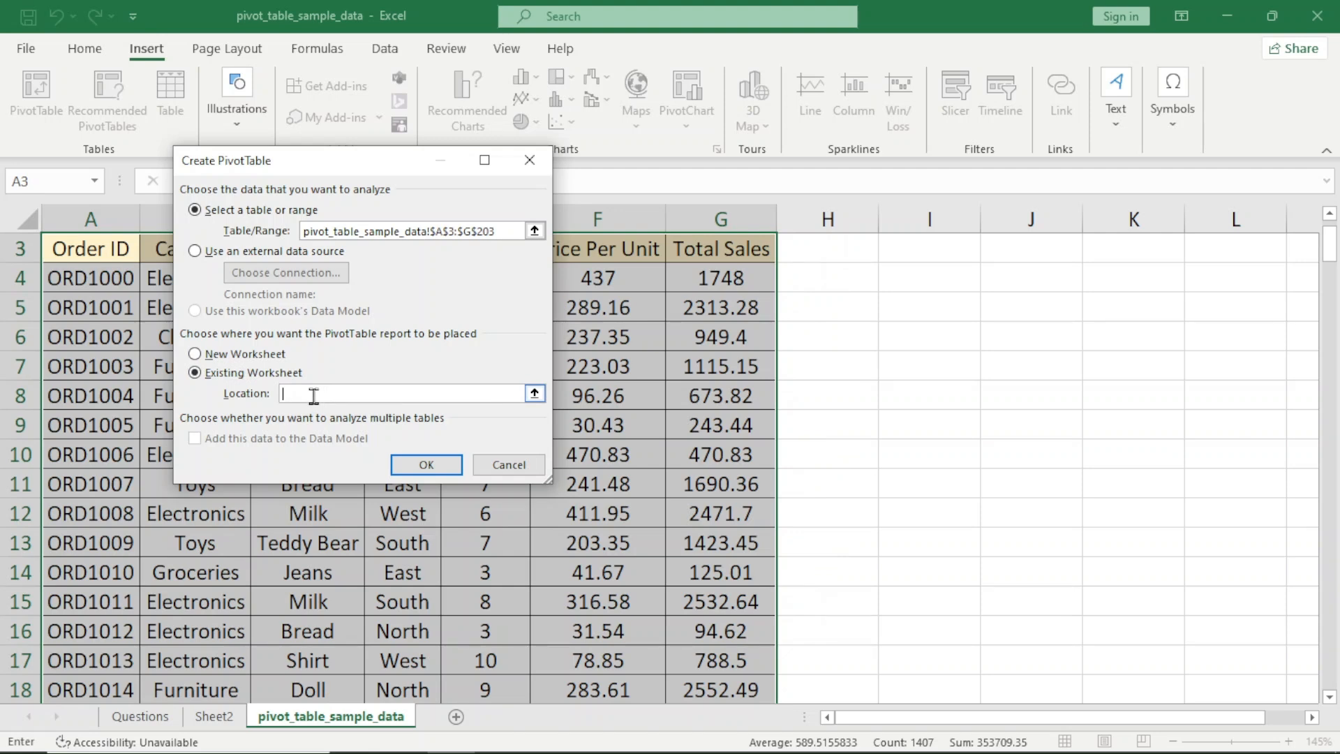
left_click(215, 717)
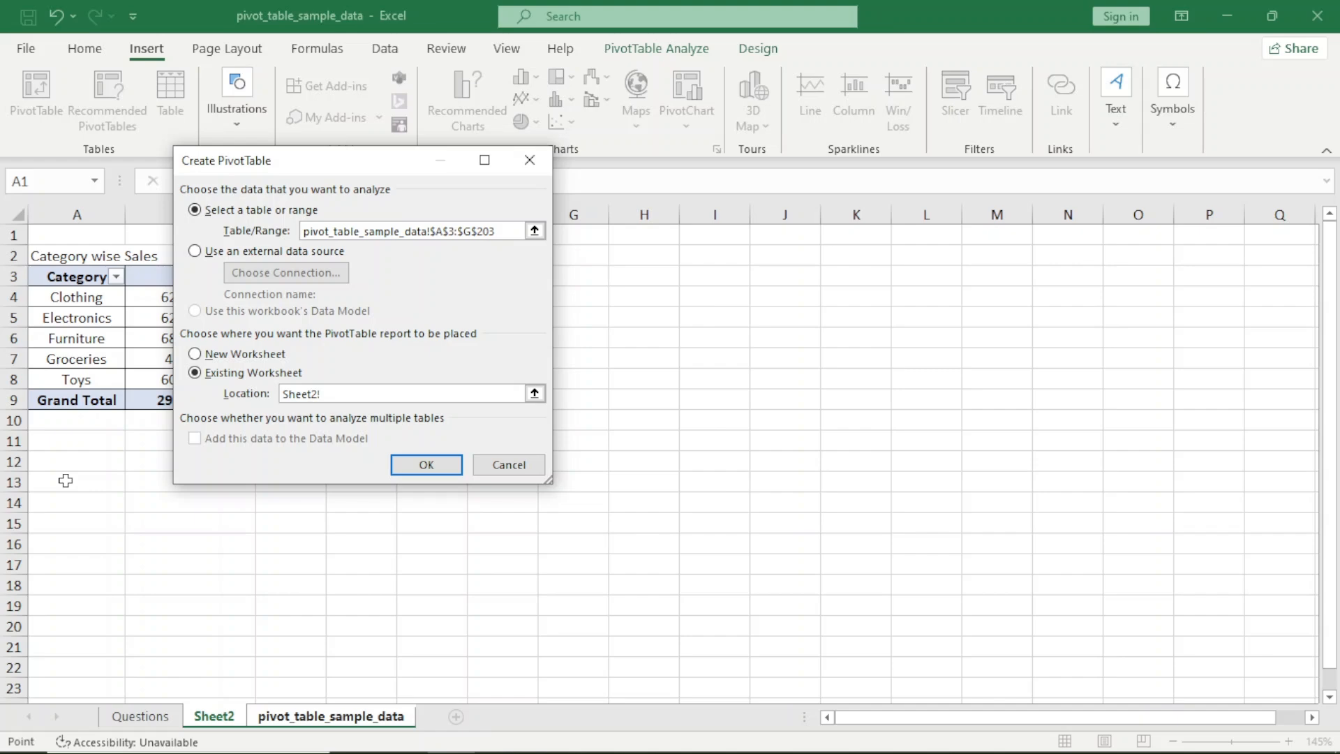
left_click(65, 481)
left_click(439, 466)
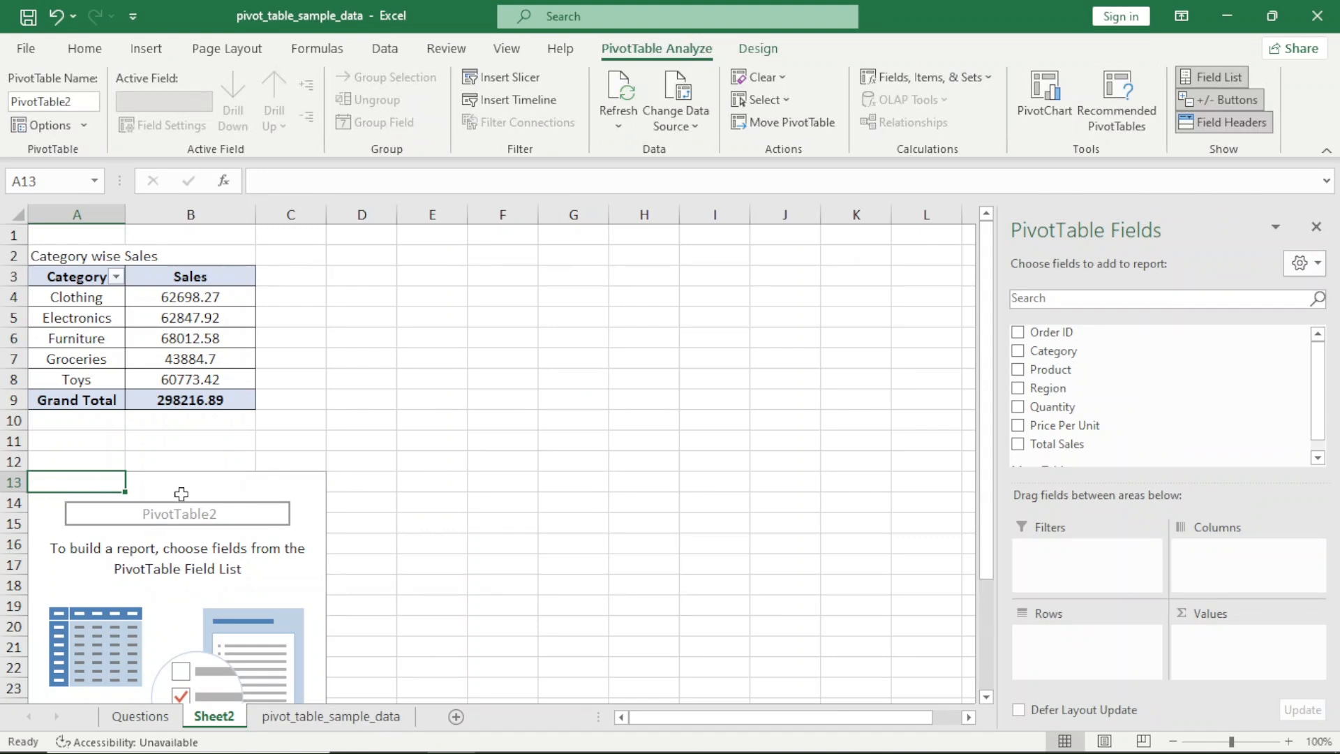
Check the question list and build the new pivot with Product as rows and the sum of Total Sales as values
key("ctrl+Page_Up")
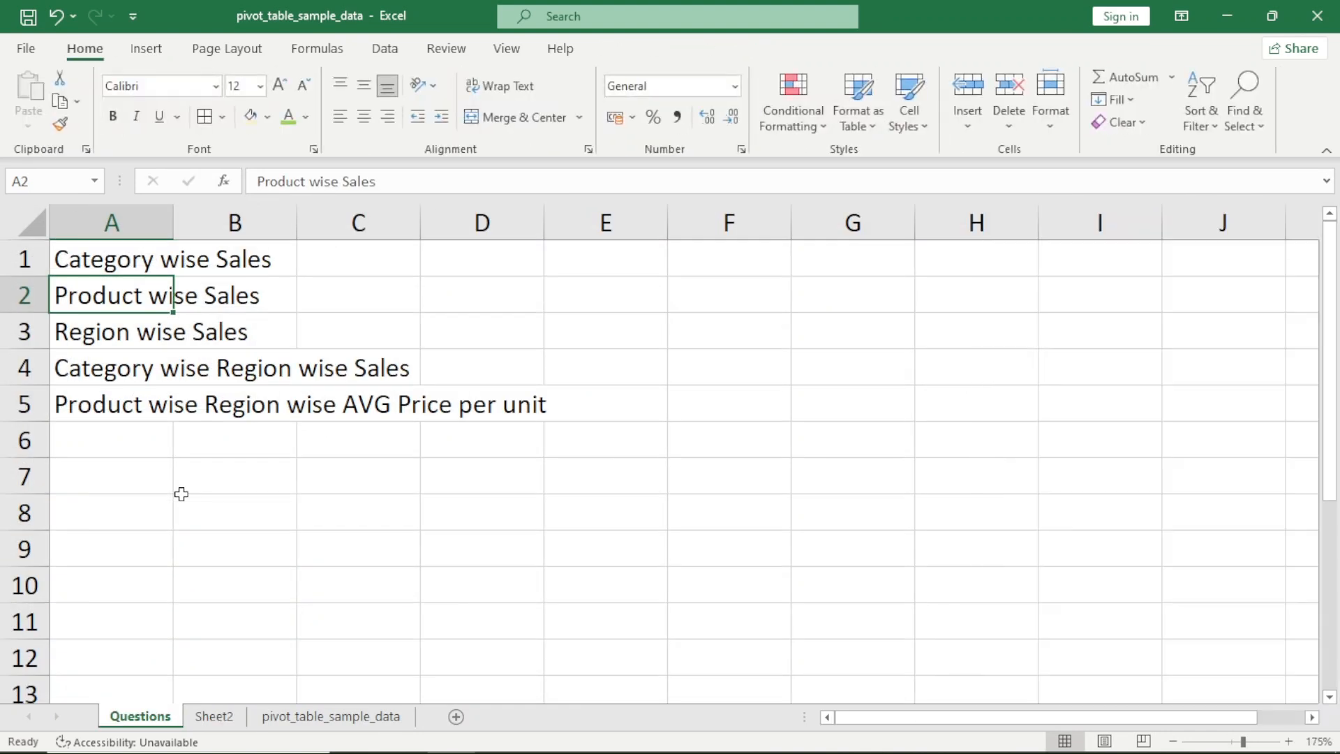
key("ctrl+Page_Down")
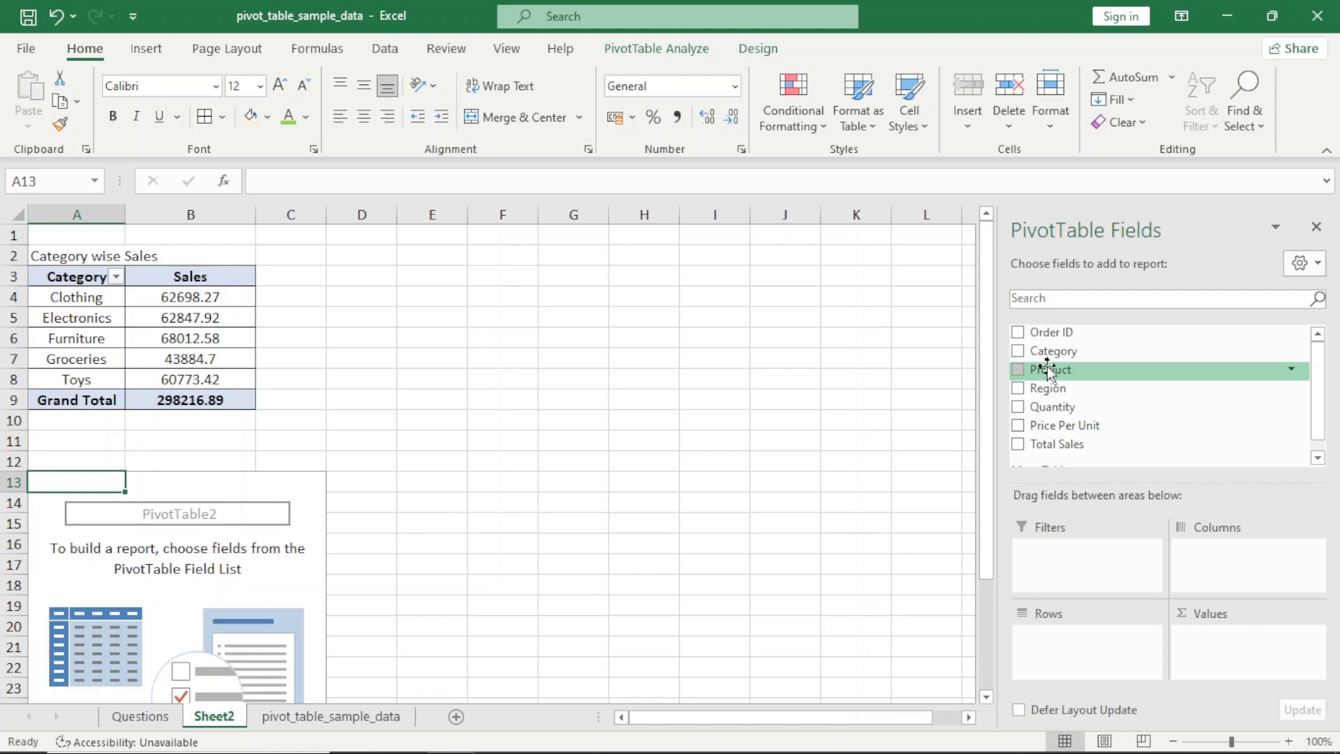
left_click_drag(1047, 366, 1086, 664)
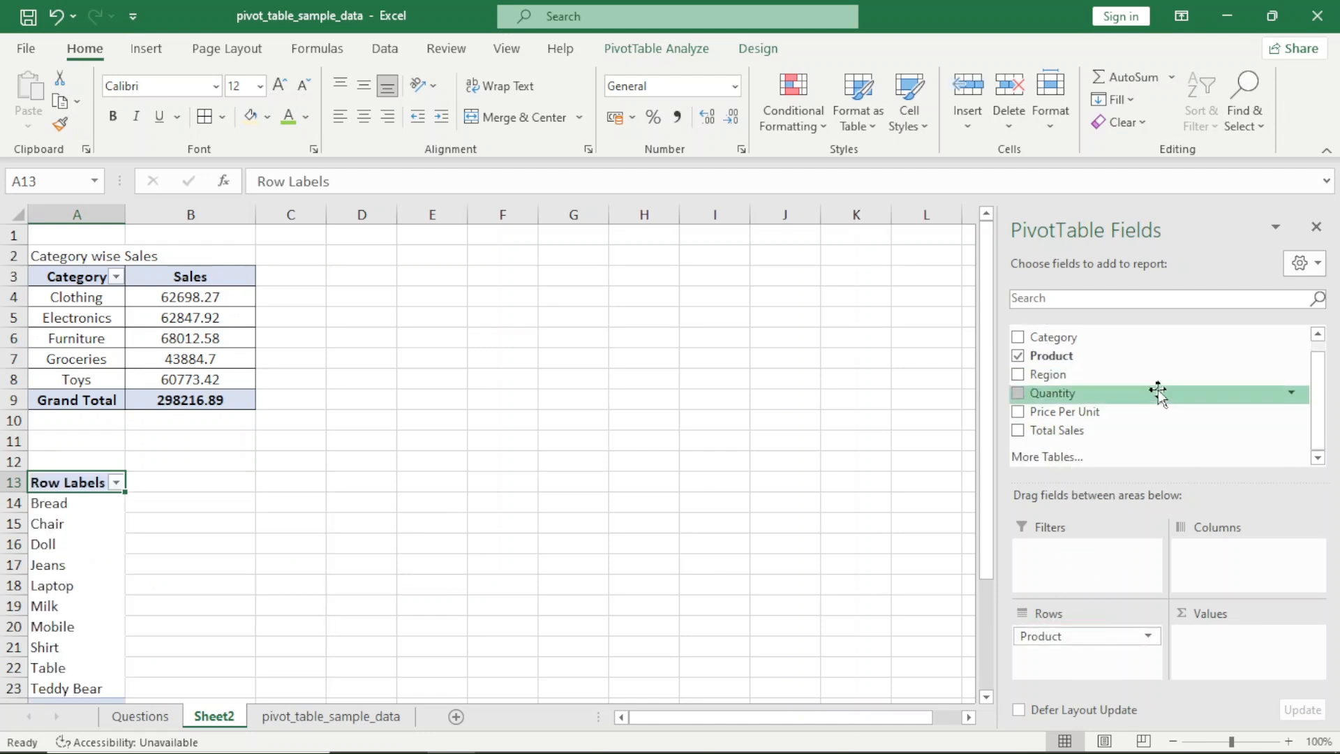
left_click_drag(1105, 430, 1233, 634)
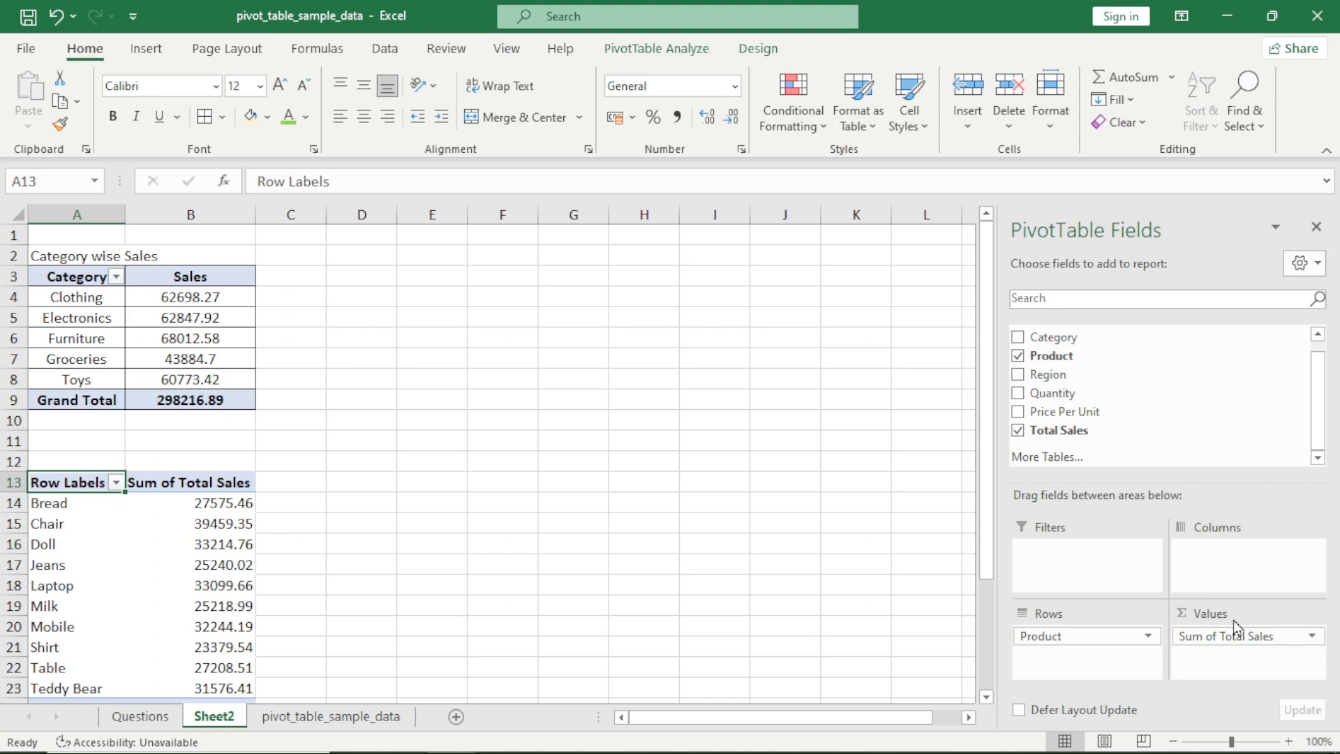
Examine the new product pivot from its header to the grand total, reading the first products and their sales row by row
key("ctrl+Down")
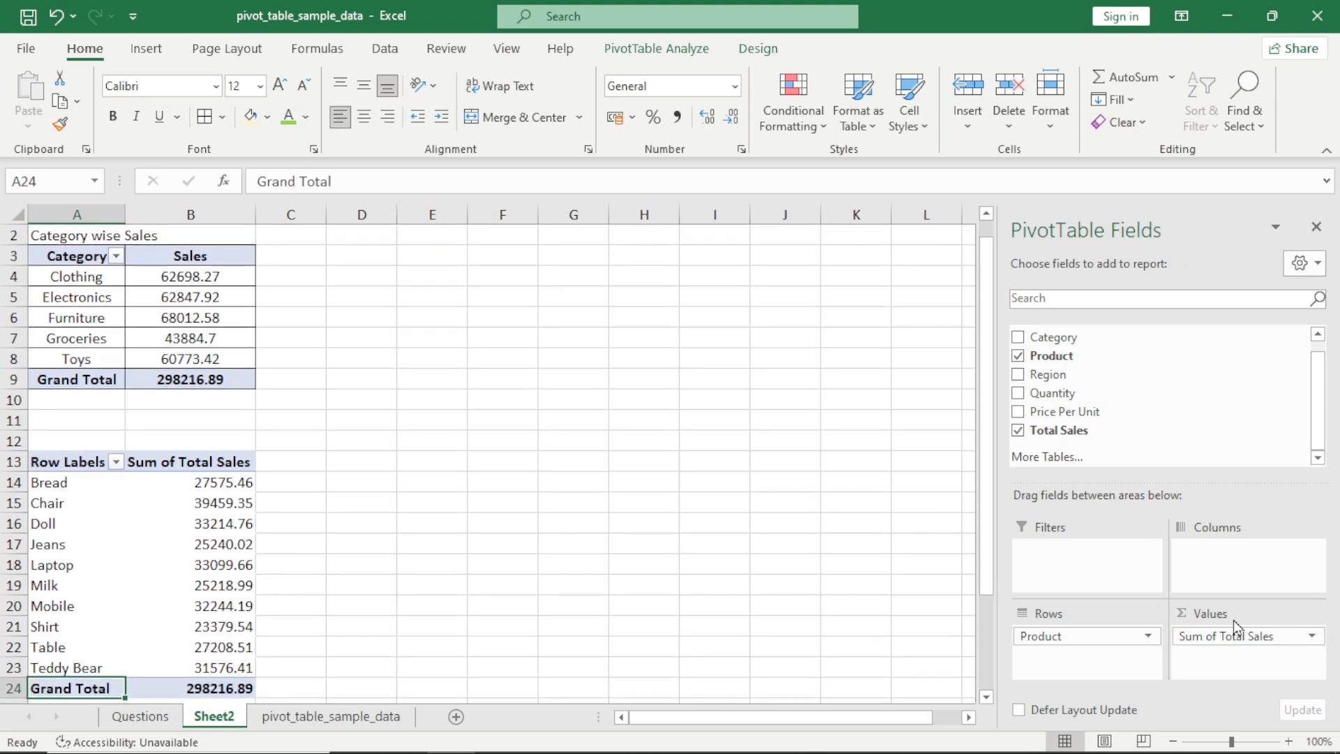
key("ctrl+Up")
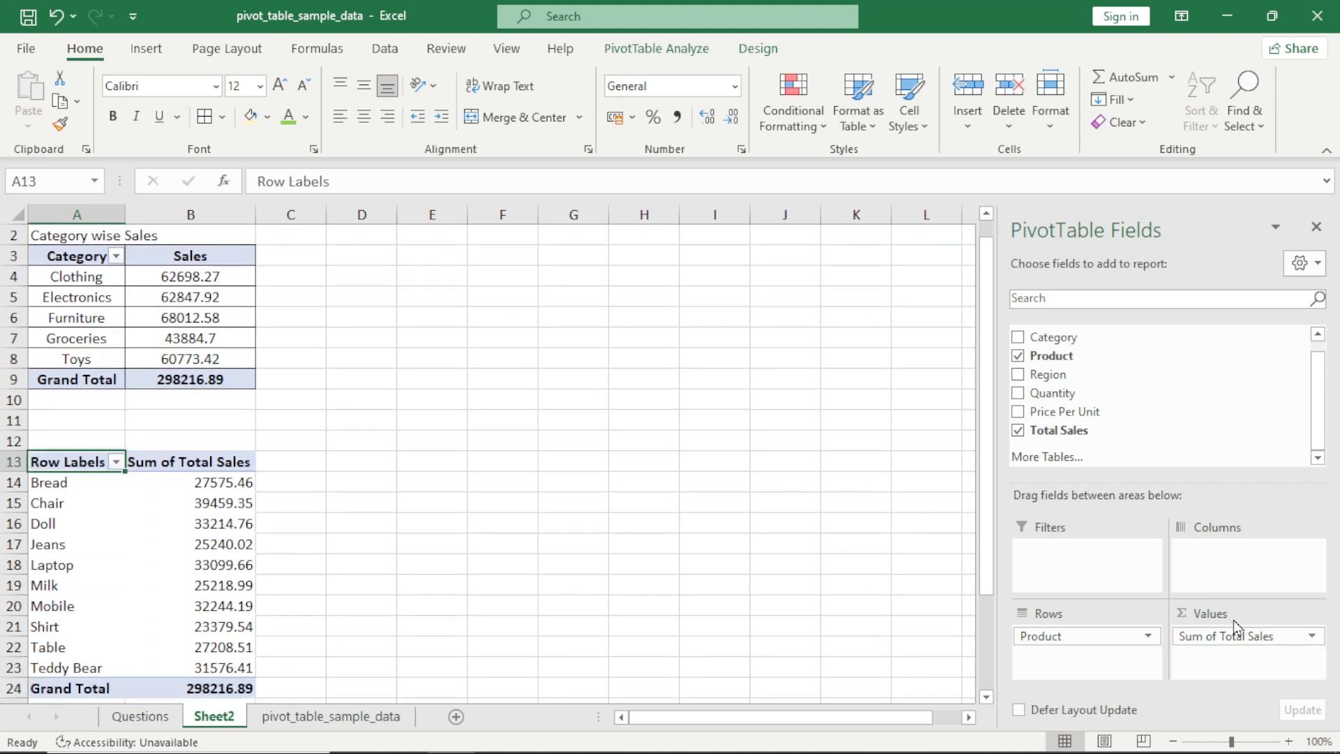
key("Return")
key("Tab")
key("Return")
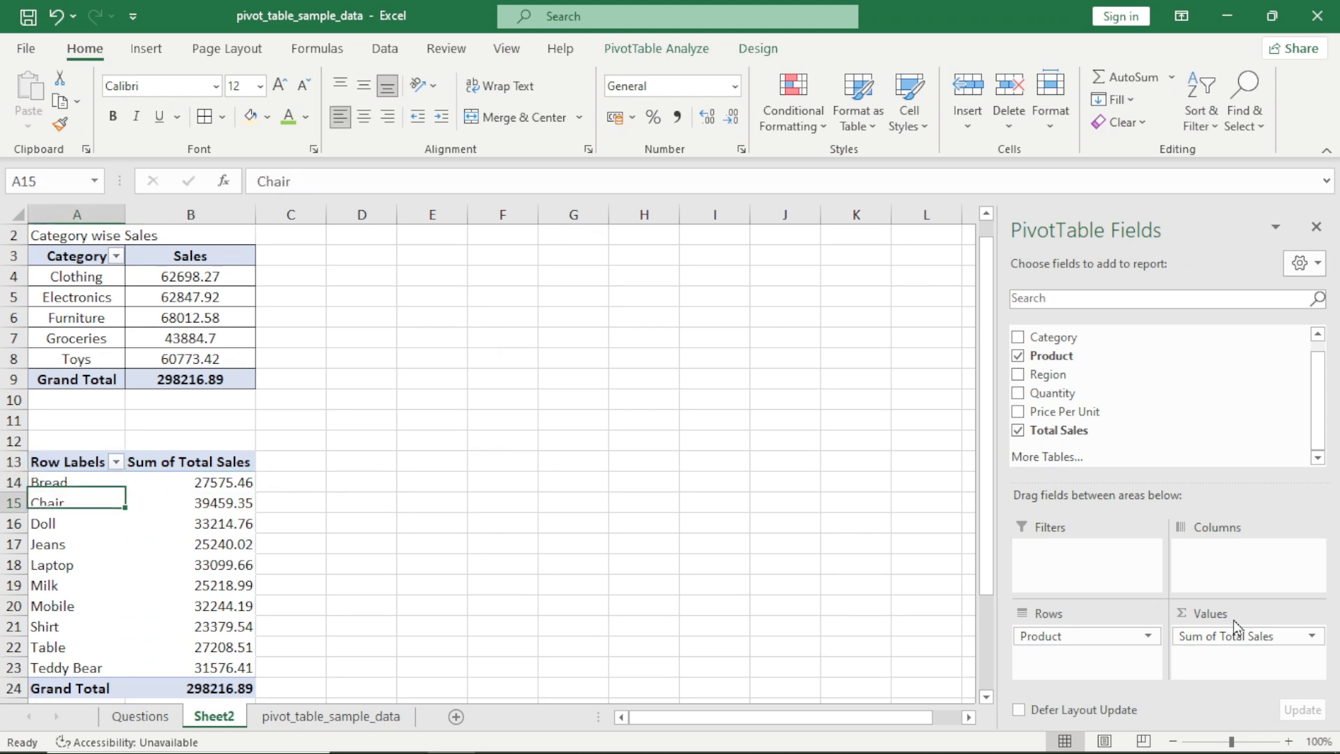
key("Tab")
key("shift+Tab")
key("Return")
key("Tab")
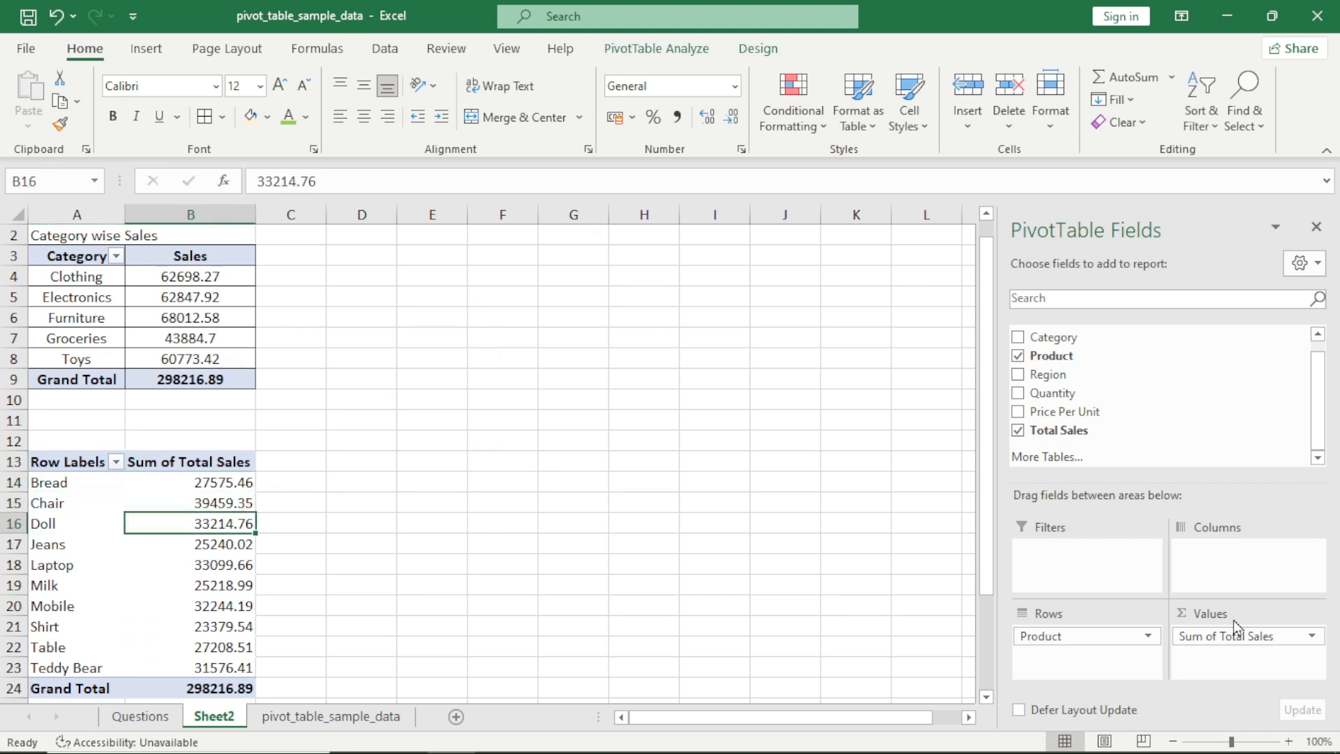
key("shift+Tab")
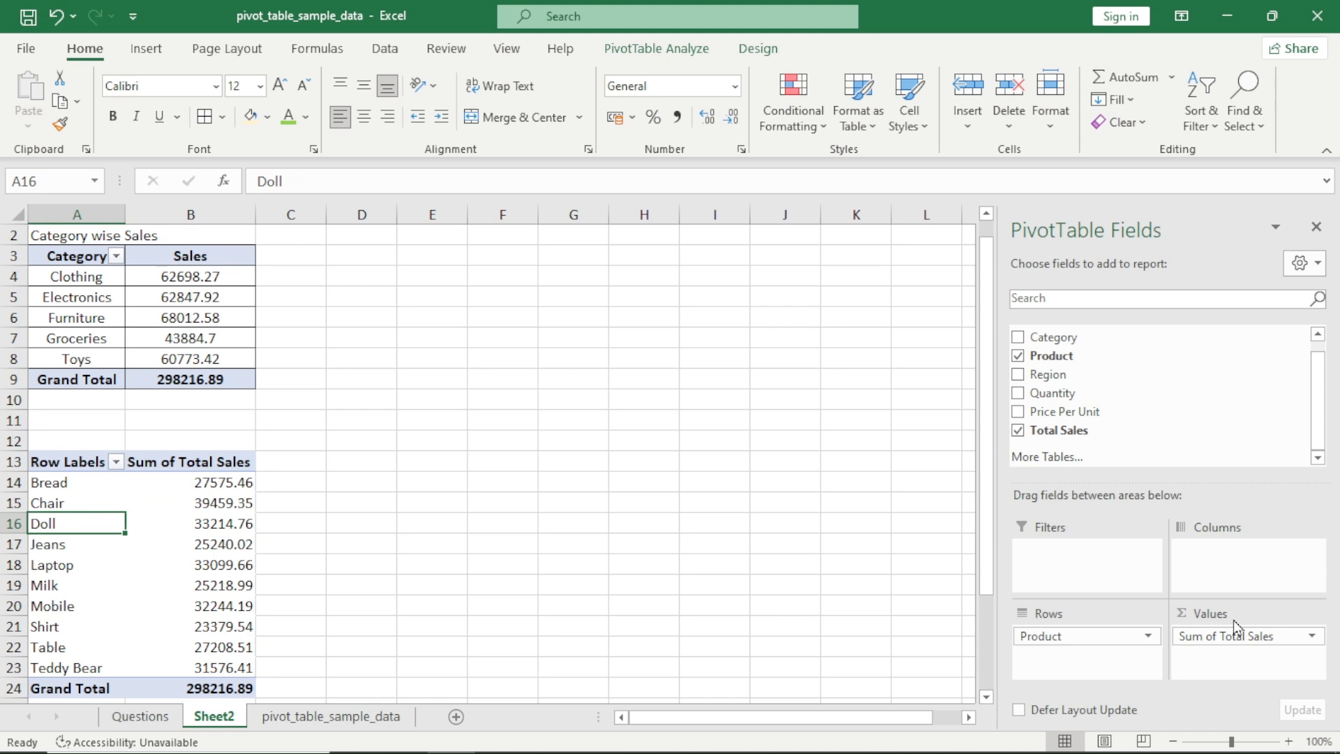
key("Return")
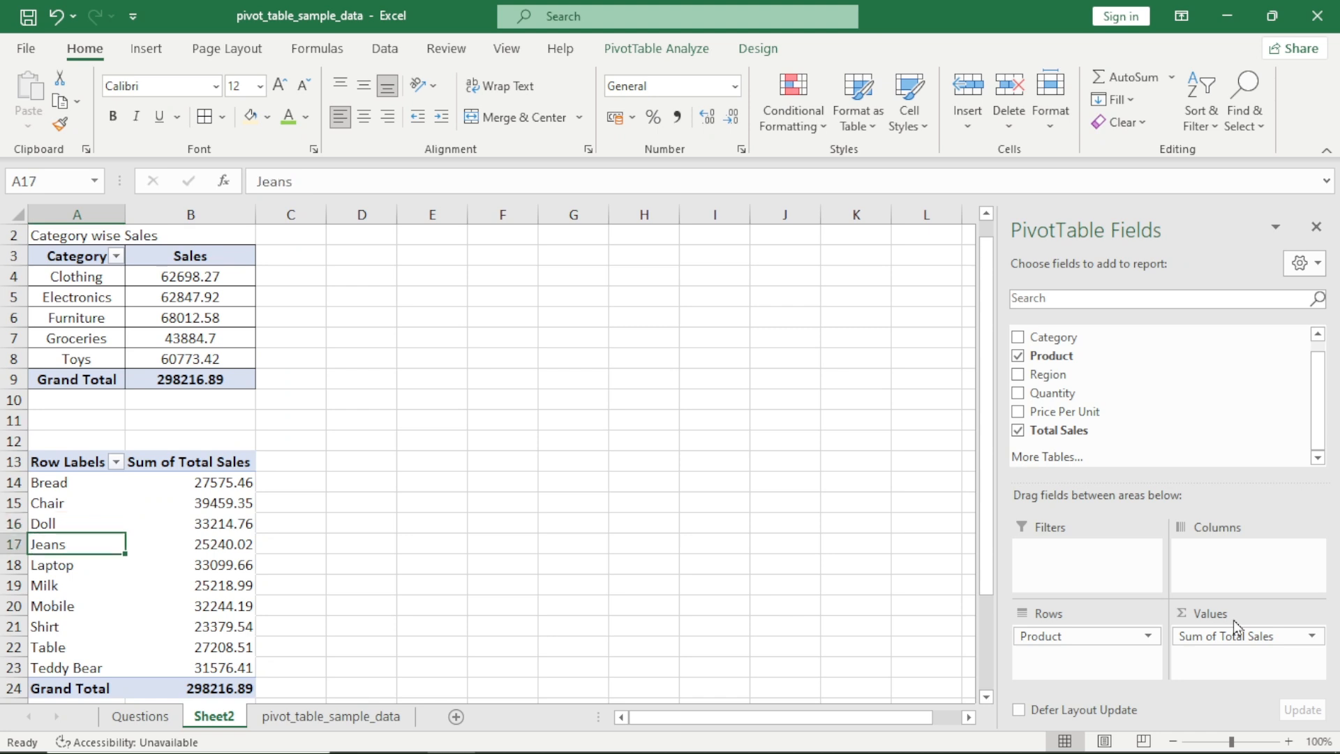
key("Tab")
key("shift+Tab")
key("ctrl+Up")
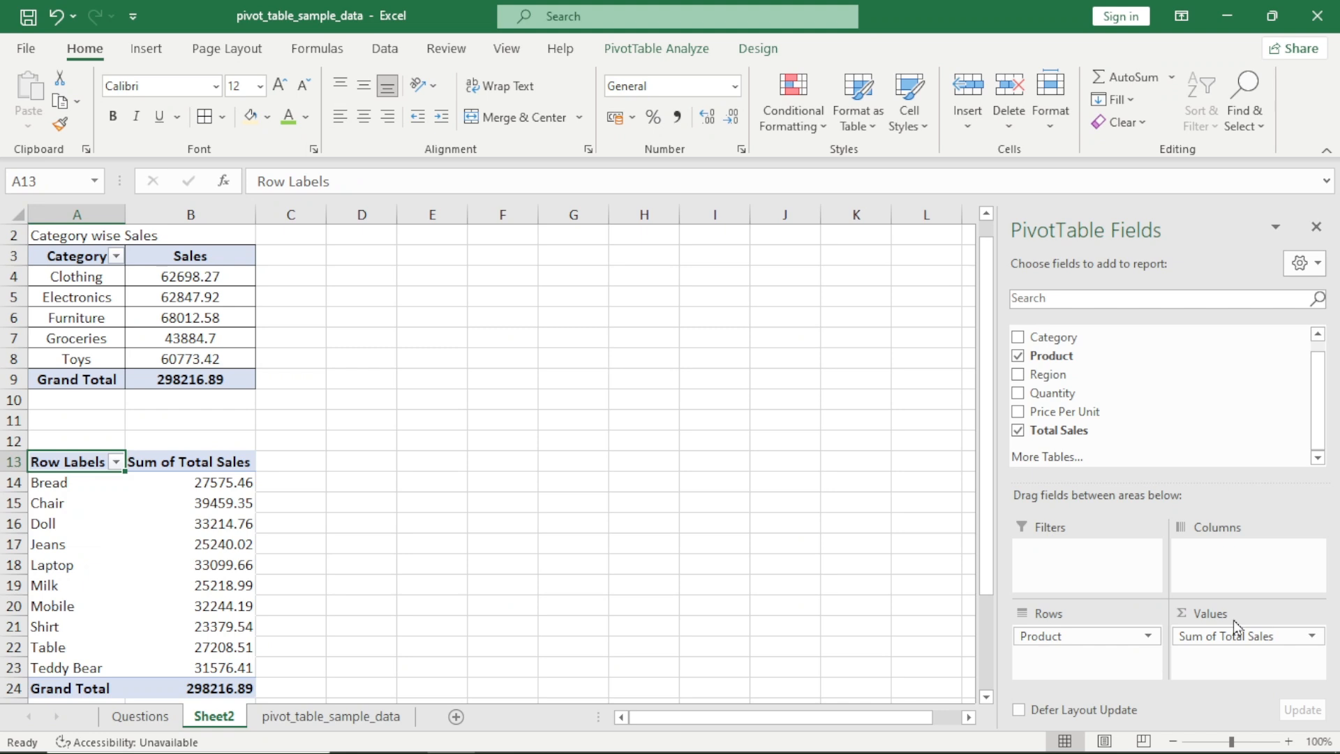
Rename the product pivot's headers in A13 and B13 to Product and Sales
type("Product")
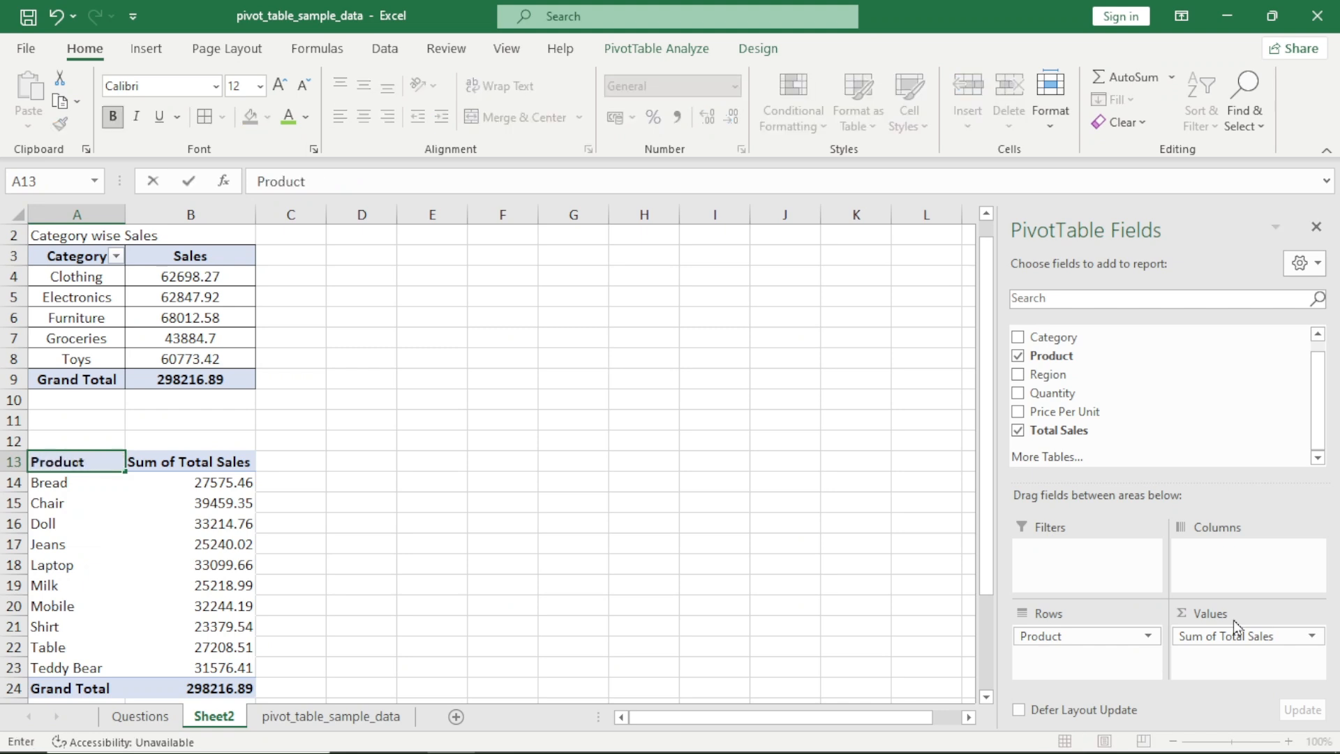
key("Tab")
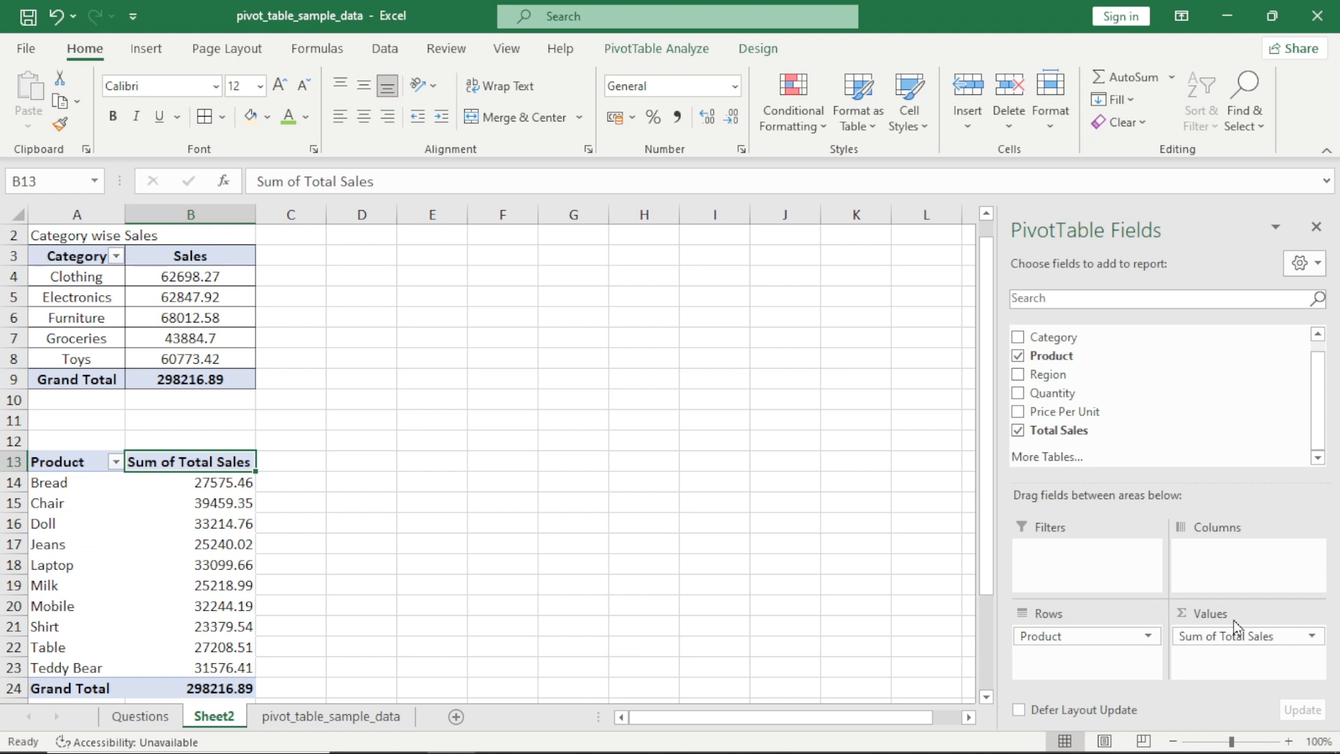
type("Sales")
key("Return")
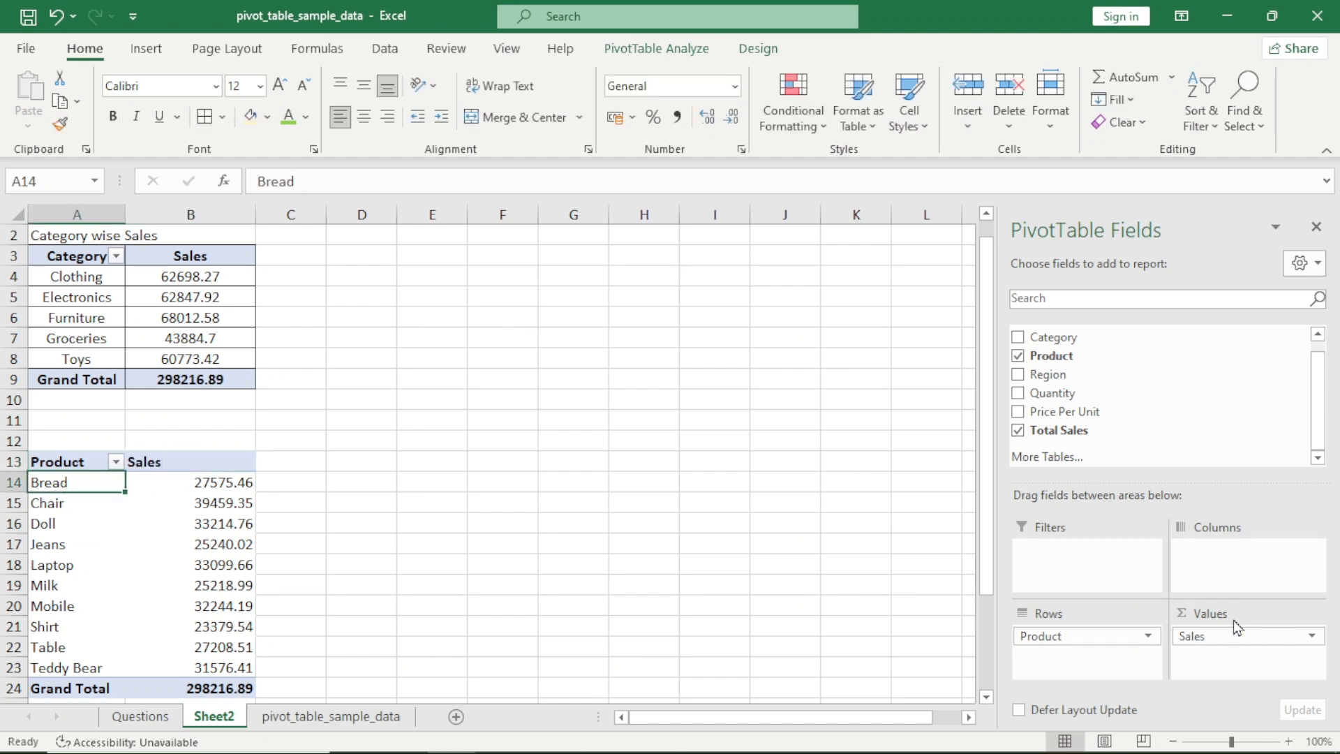
Center the contents of the product pivot A13:B24 and apply borders to all its cells
key("shift+space")
key("Up")
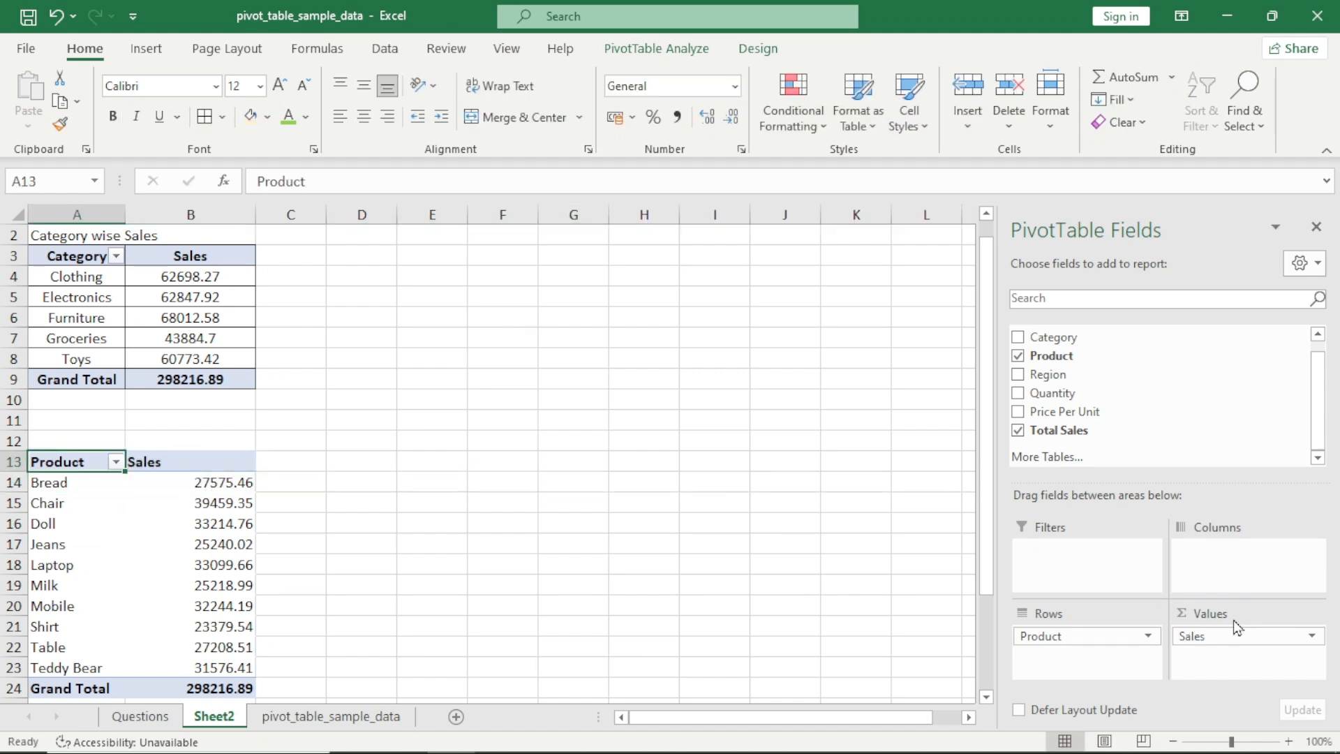
key("ctrl+shift+Right")
key("ctrl+shift+Down")
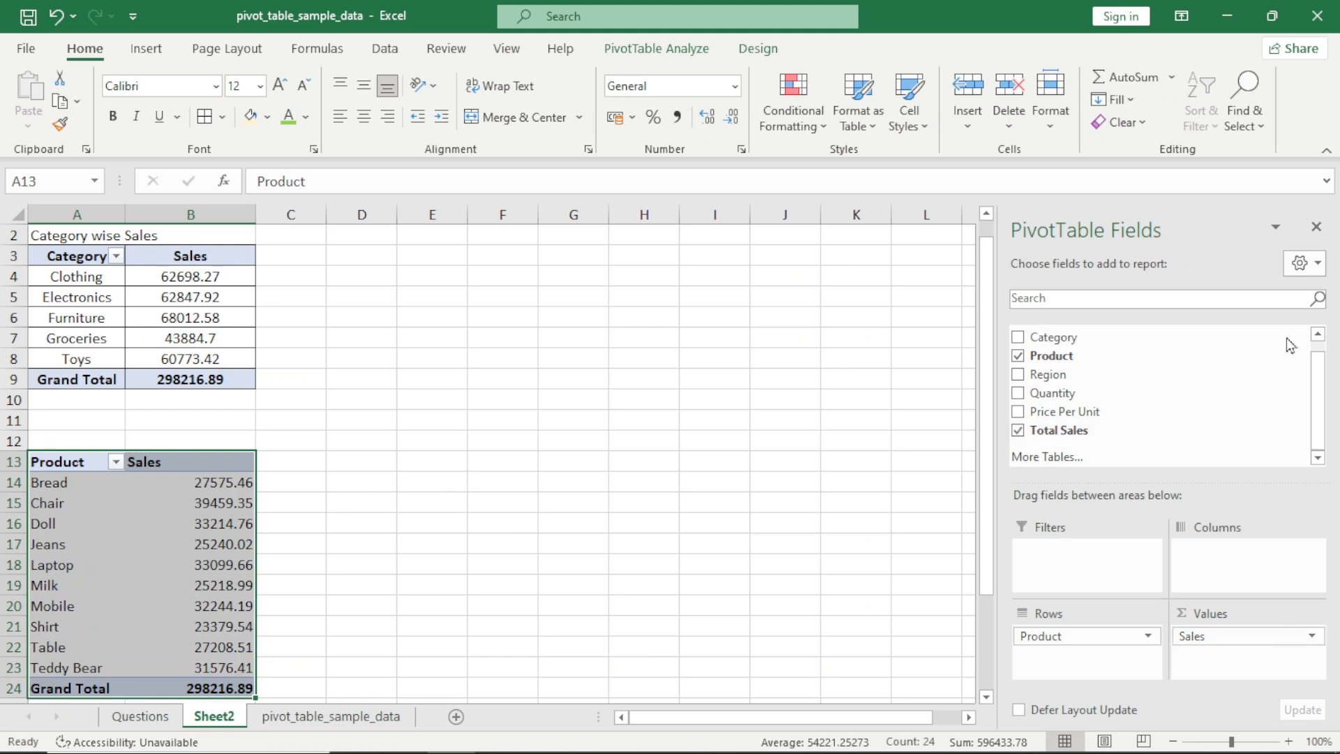
left_click(358, 124)
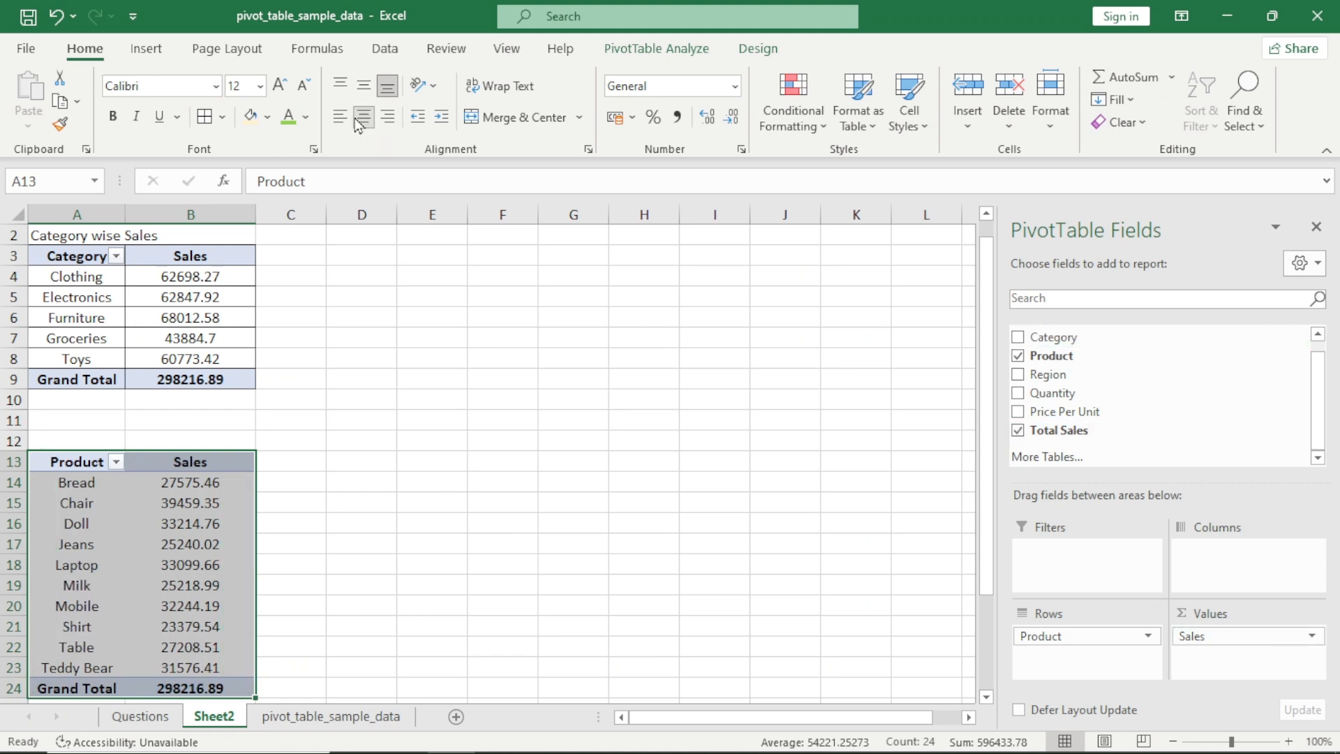
left_click(203, 120)
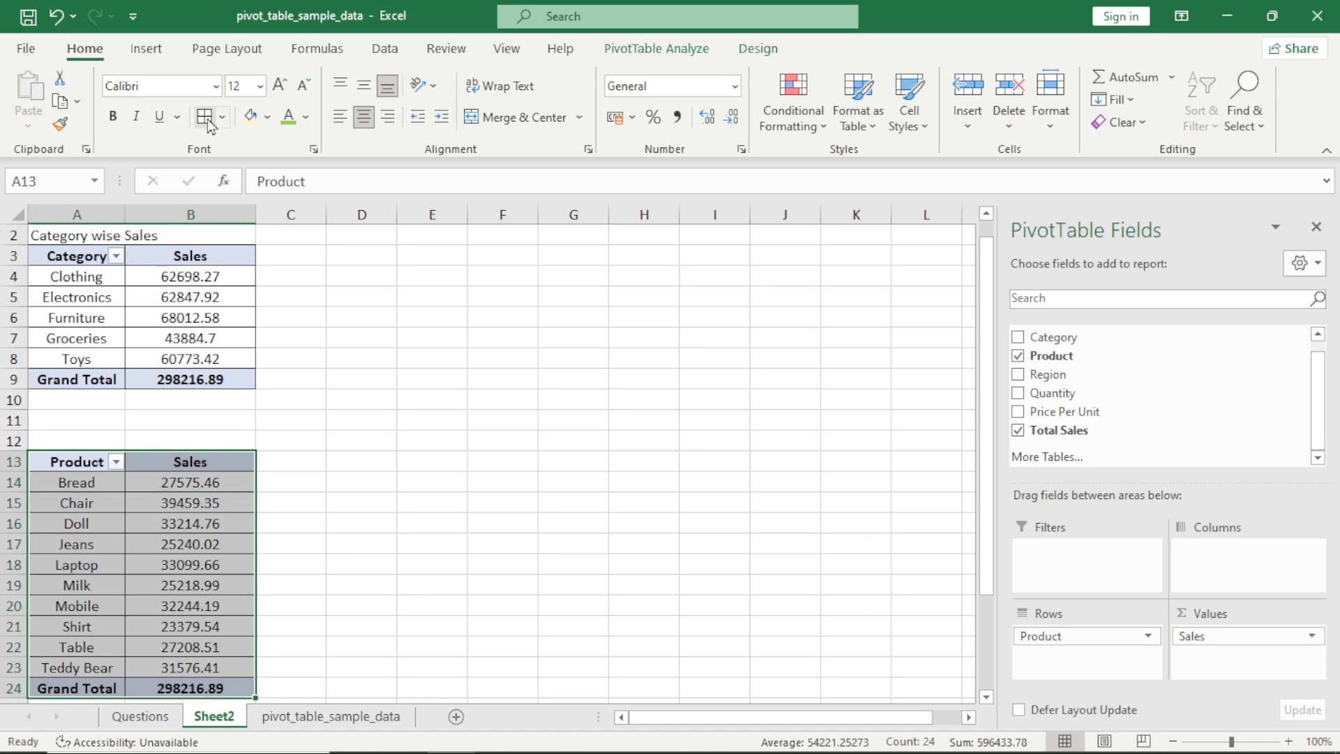
Copy the question "Product wise Sales" from the Questions sheet into A12 above the product pivot as its title
key("Up")
key("ctrl+Page_Up")
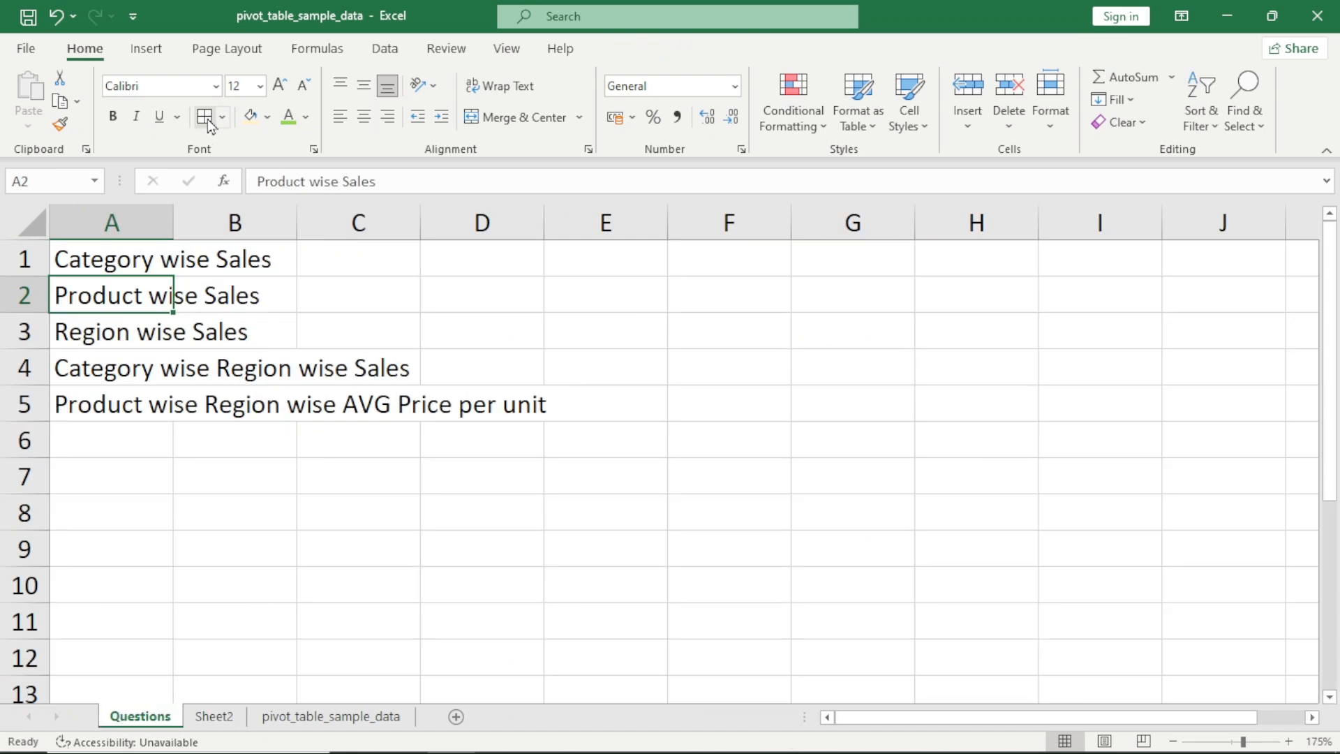
key("ctrl+c")
key("ctrl+Page_Down")
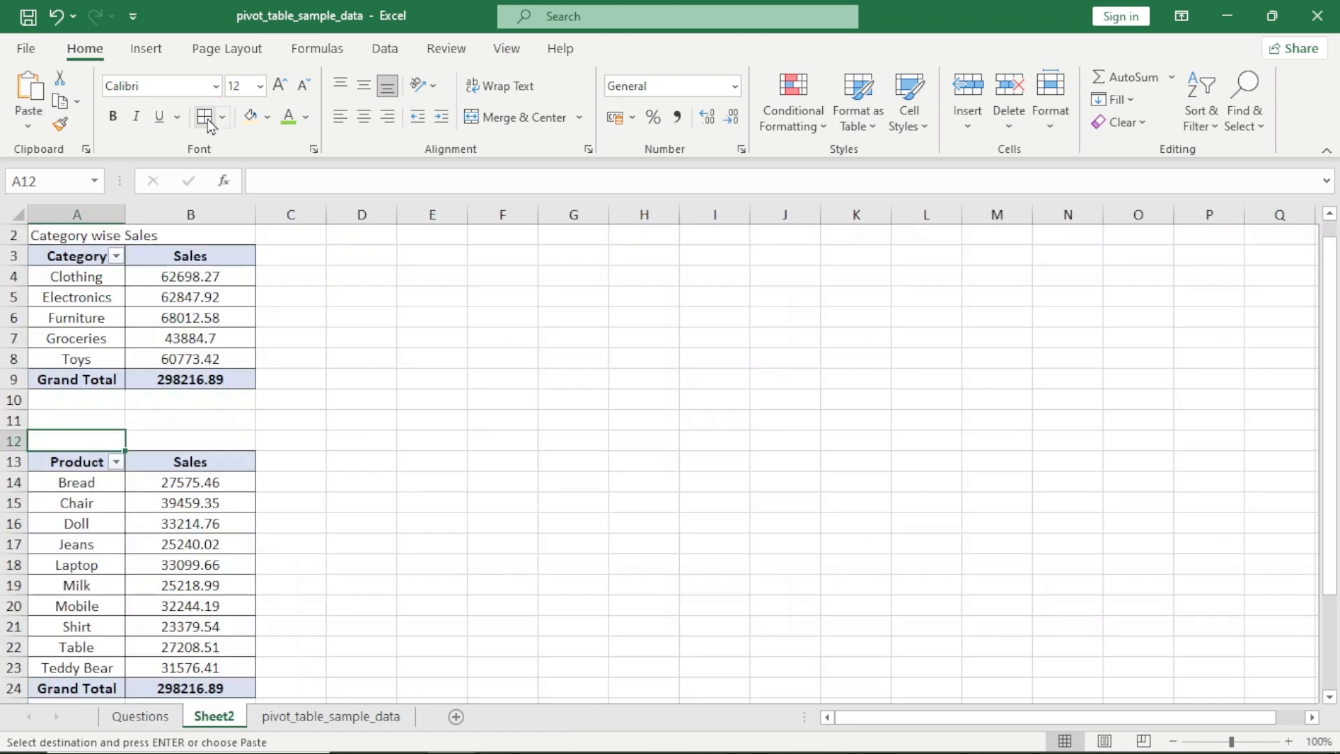
key("ctrl+v")
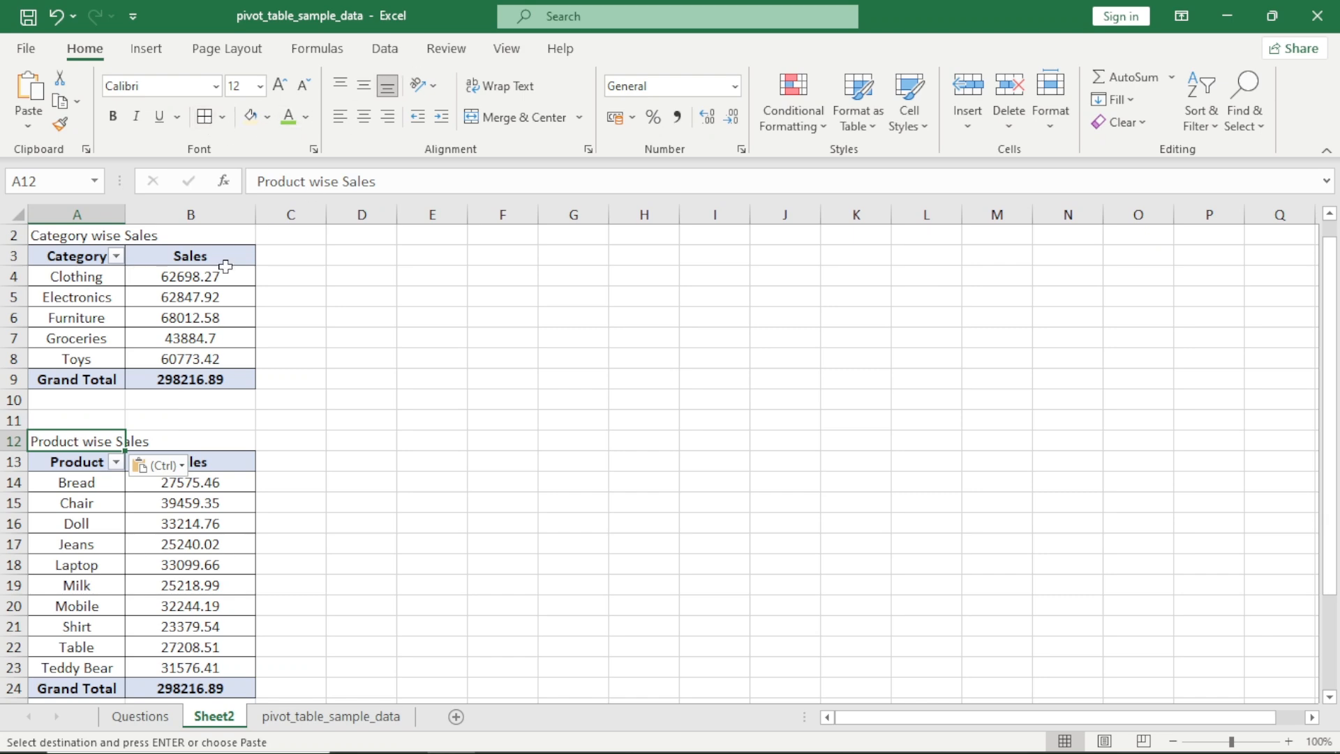
scroll(225, 266, "up", 1, "ctrl")
scroll(224, 265, "up", 1, "ctrl")
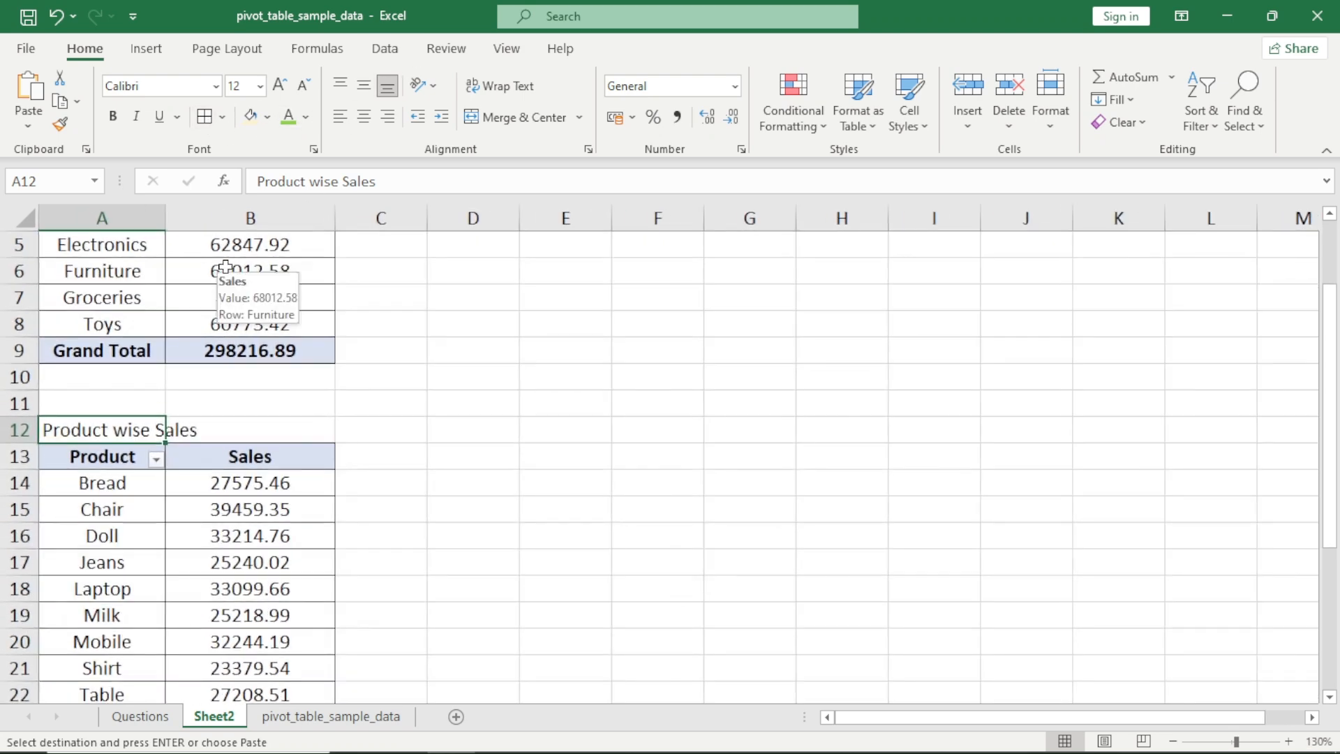
key("Down")
key("Down")
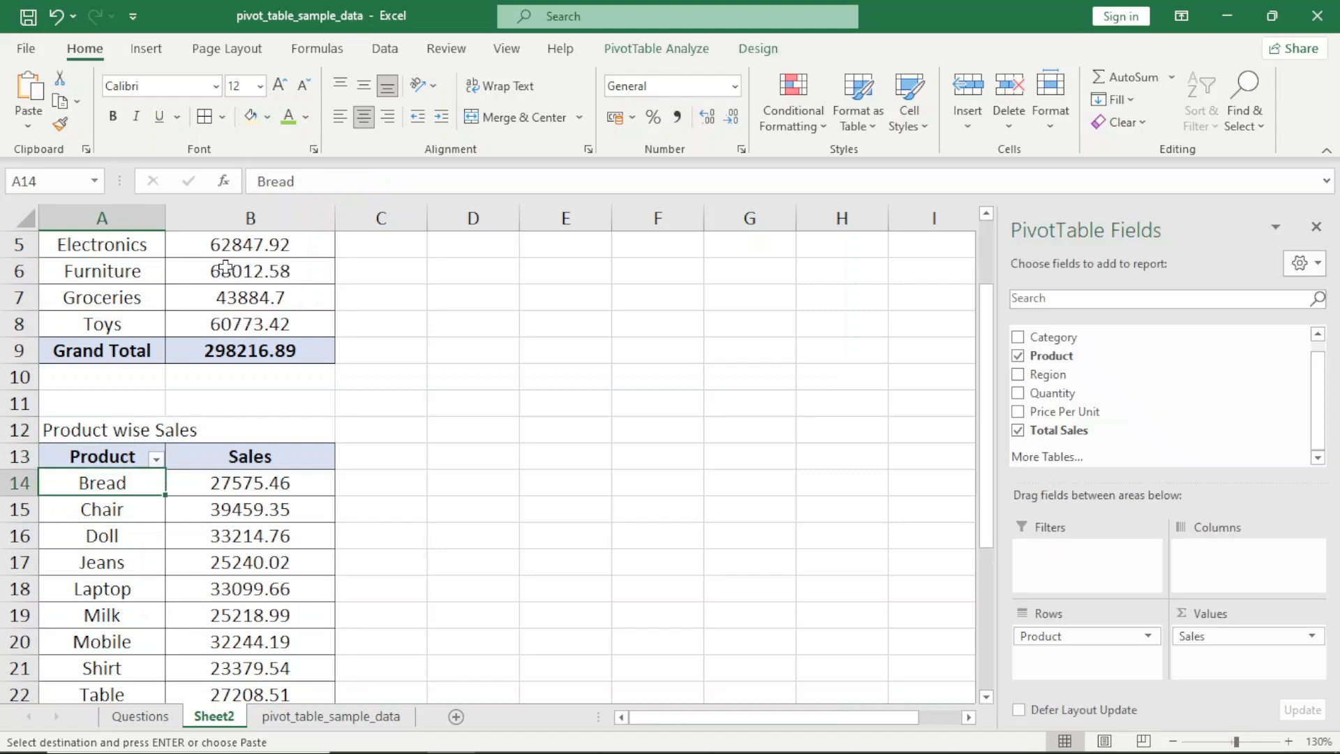
Copy the question "Region wise Sales" from A3 of the Questions sheet into D2 on Sheet2, beside the category pivot's title
key("ctrl+Page_Up")
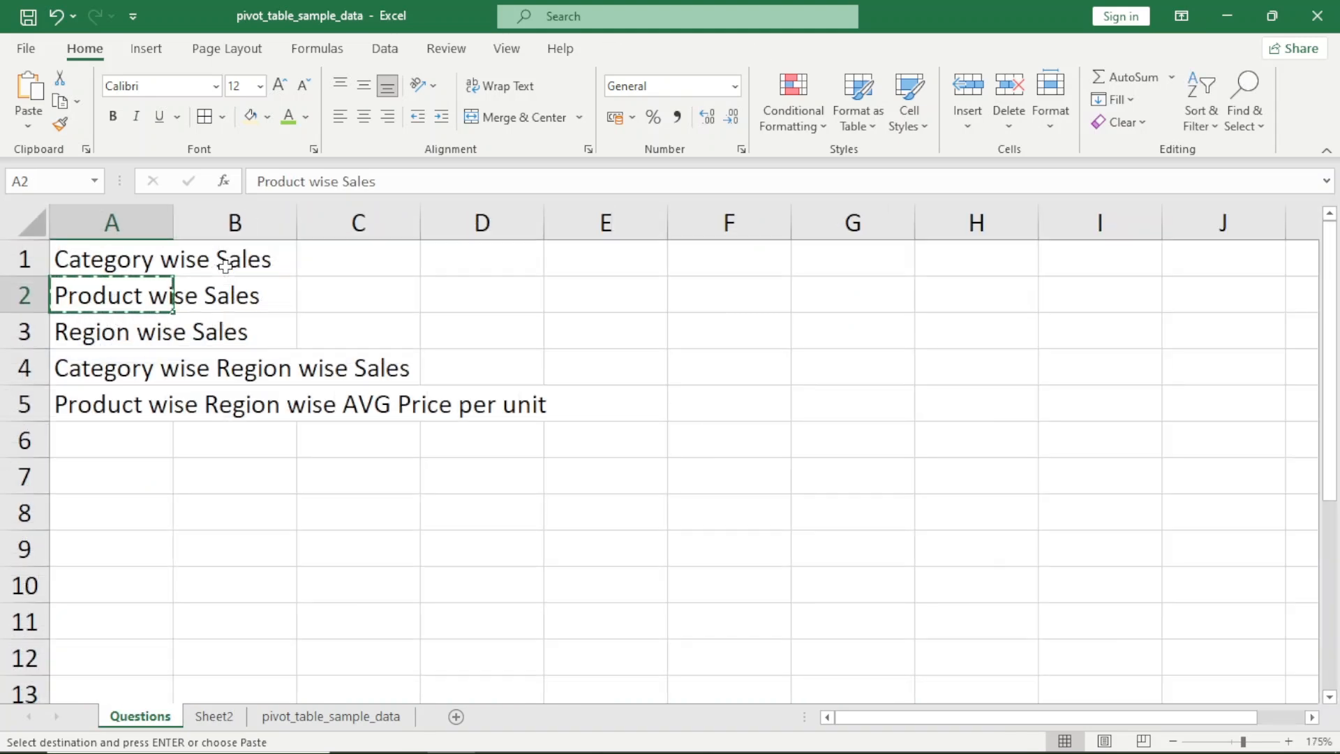
key("Down")
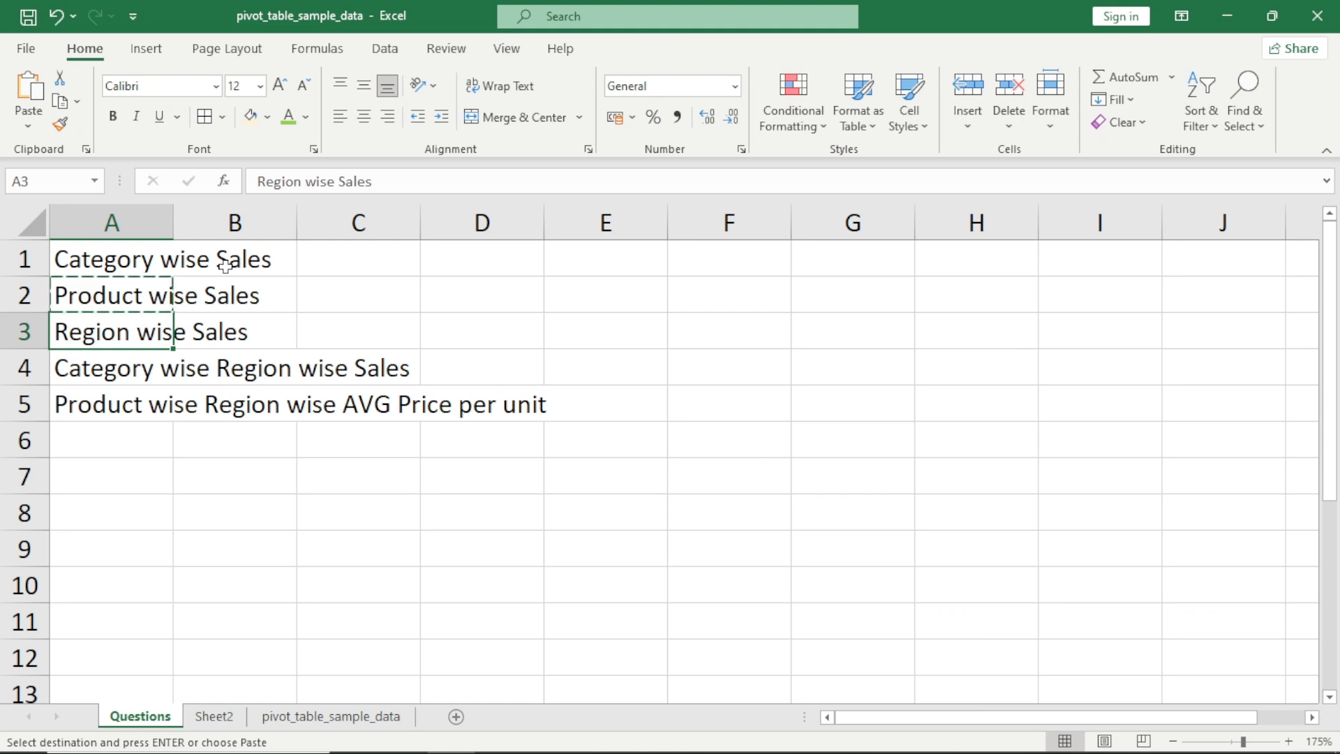
key("ctrl+c")
key("ctrl+Page_Down")
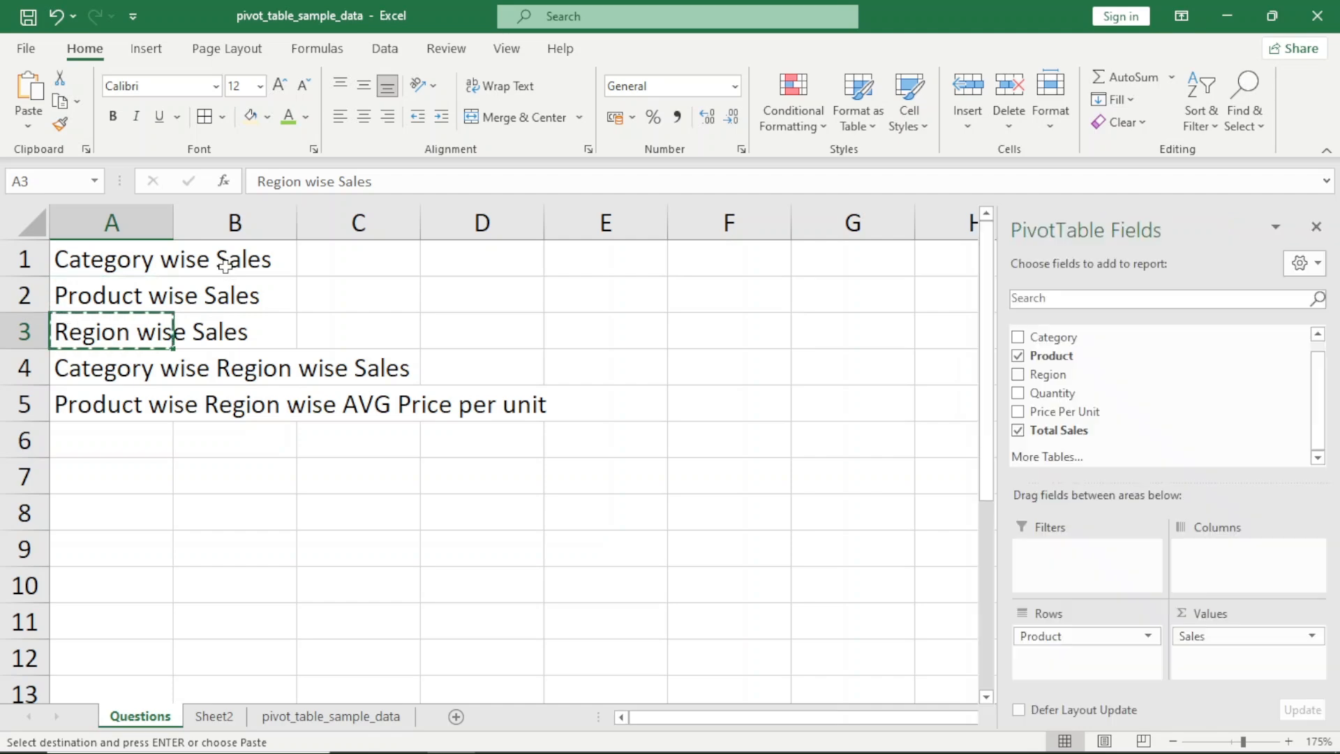
key("ctrl+Up")
key("ctrl+Up")
key("ctrl+Home")
key("Right")
key("Right")
key("Right")
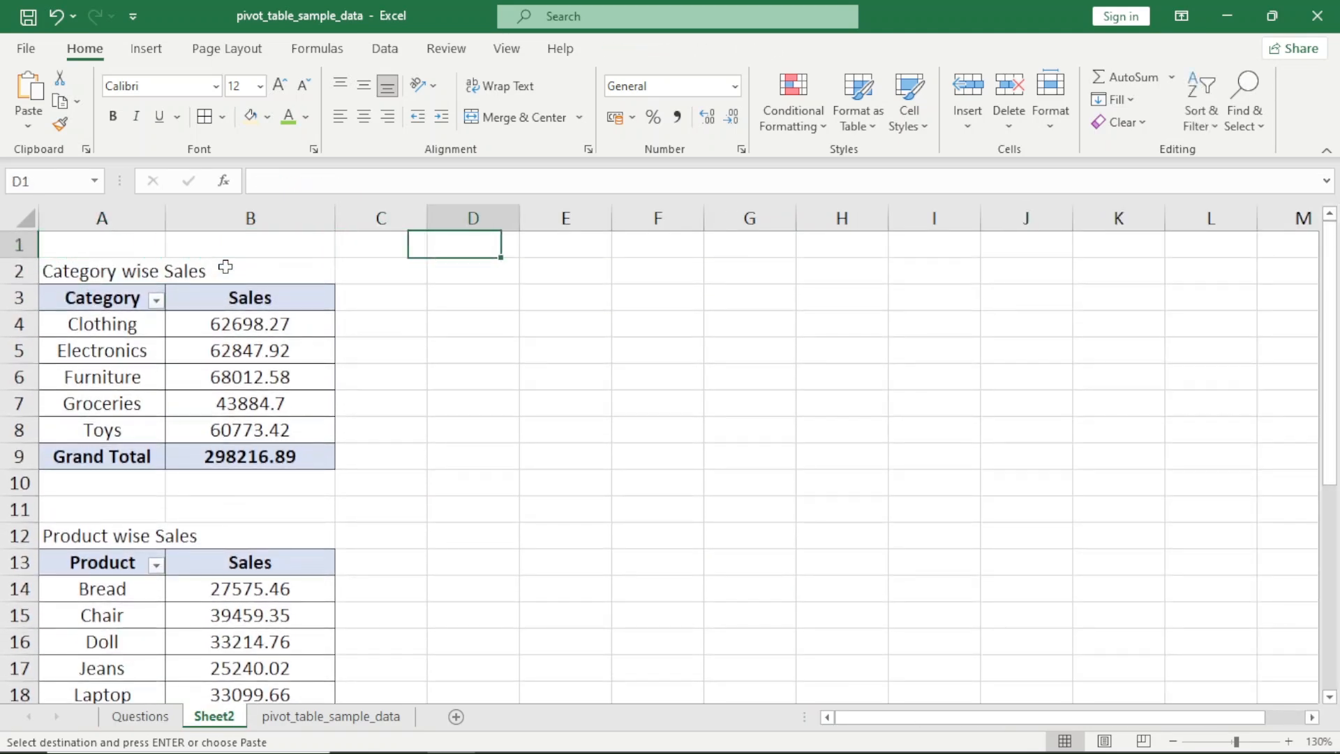
key("Down")
key("ctrl+v")
key("Down")
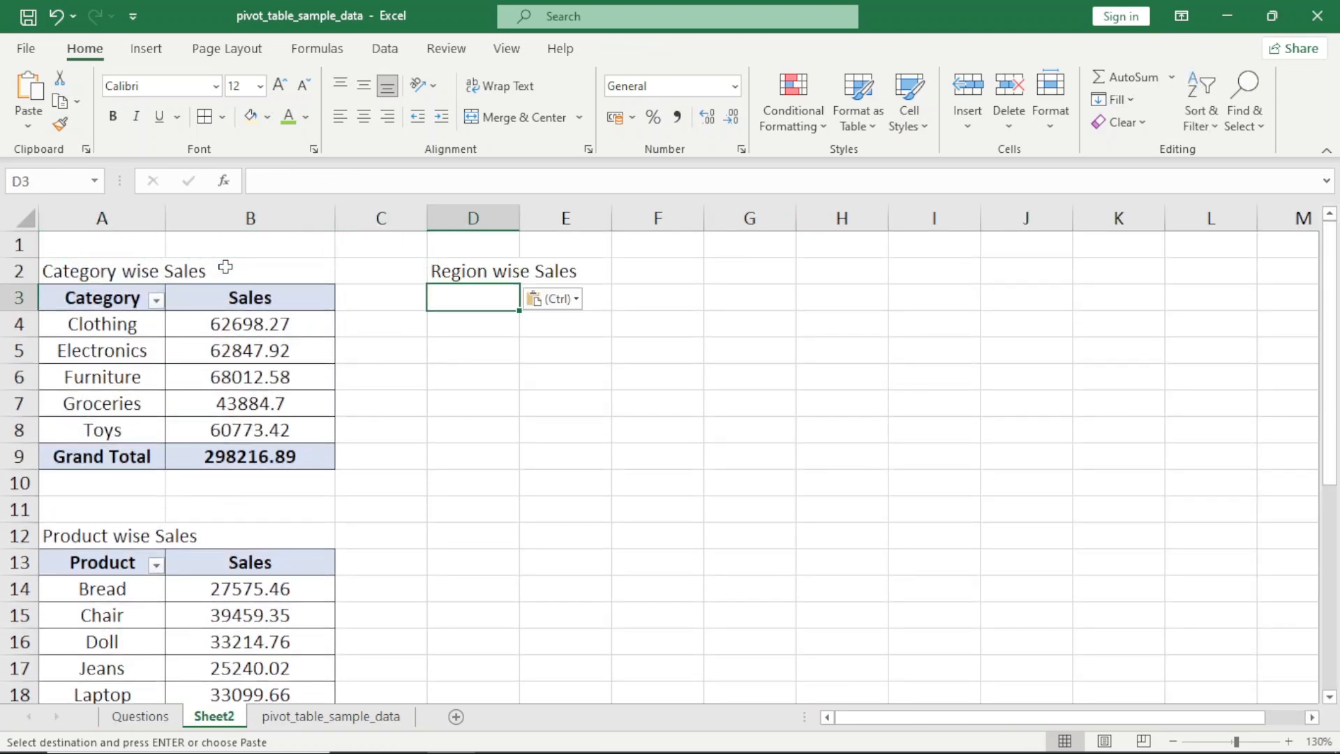
Look over the free area D3:G11 below the Region wise Sales title, and return to the Questions sheet
key("shift+Right")
key("shift+Right")
key("shift+Right")
key("shift+Down")
key("shift+Down")
key("shift+Down")
key("shift+Down")
key("shift+Down")
key("shift+Down")
key("shift+Down")
key("shift+Down")
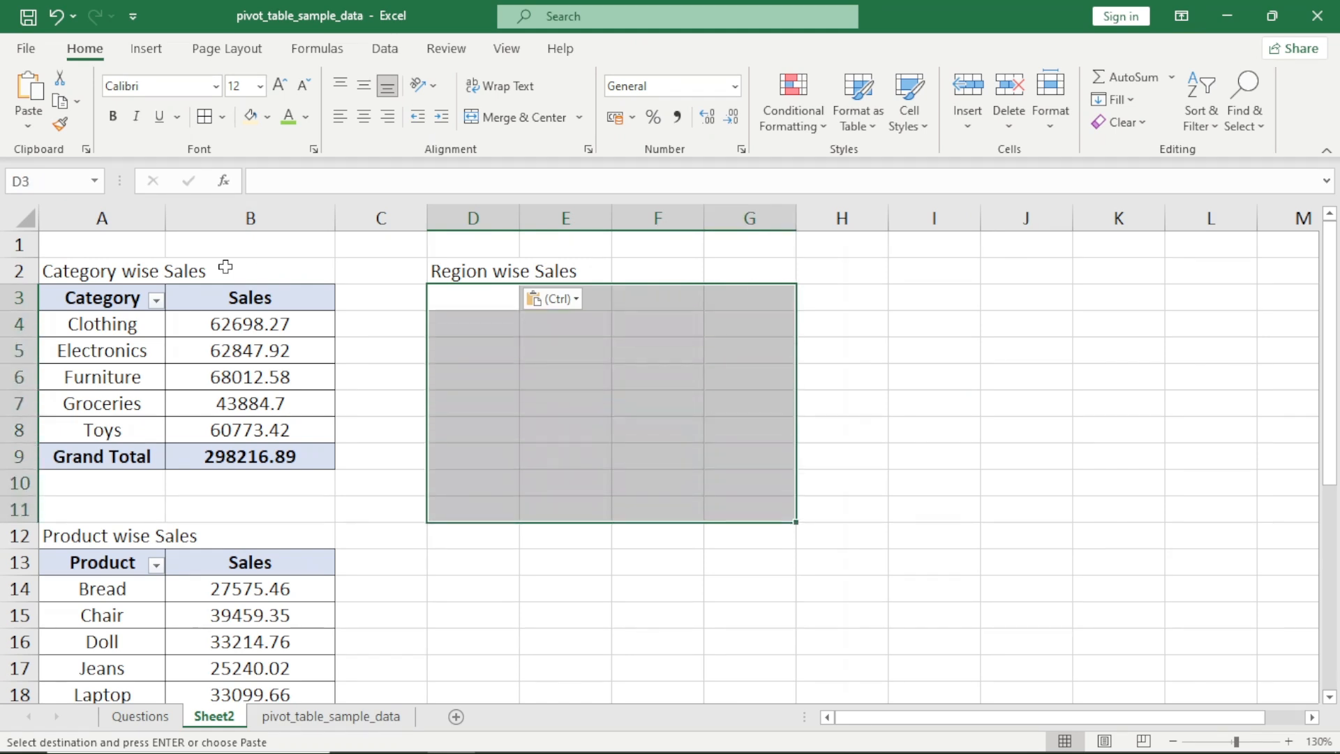
key("Left")
key("Left")
key("Left")
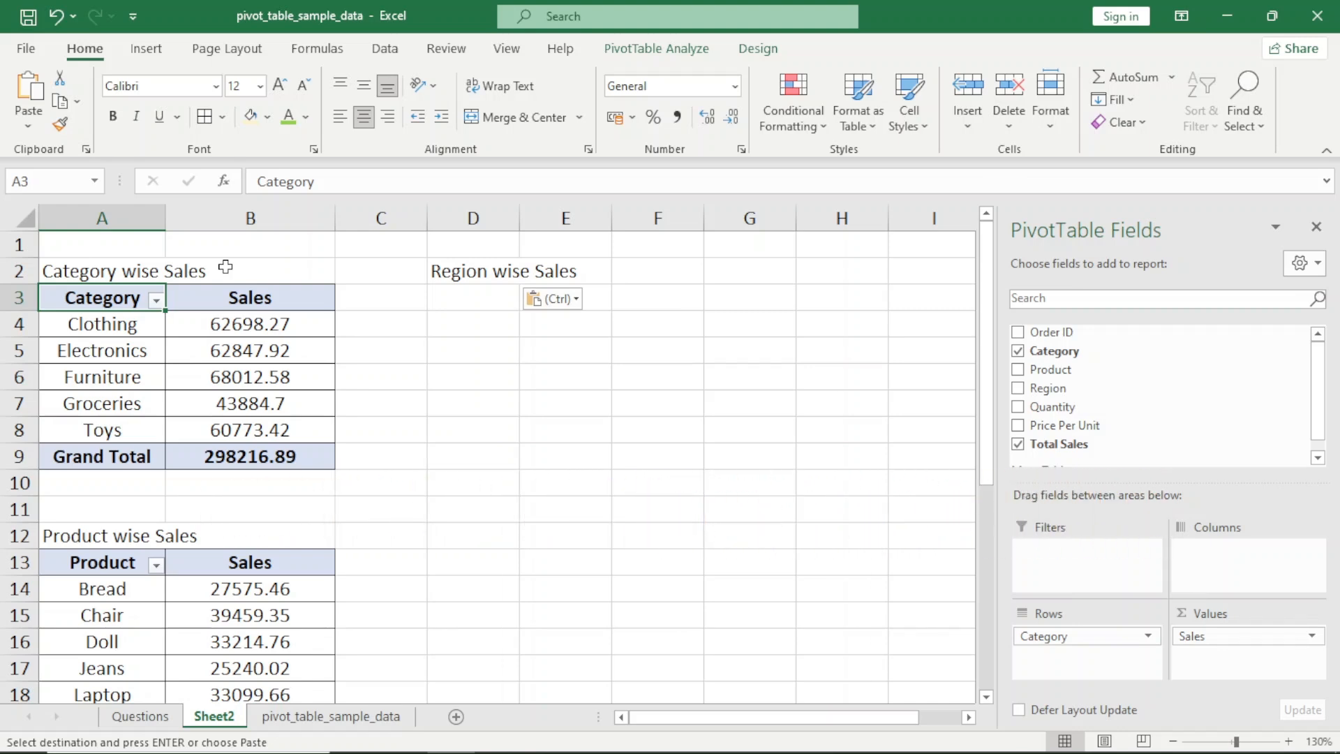
key("ctrl+Page_Up")
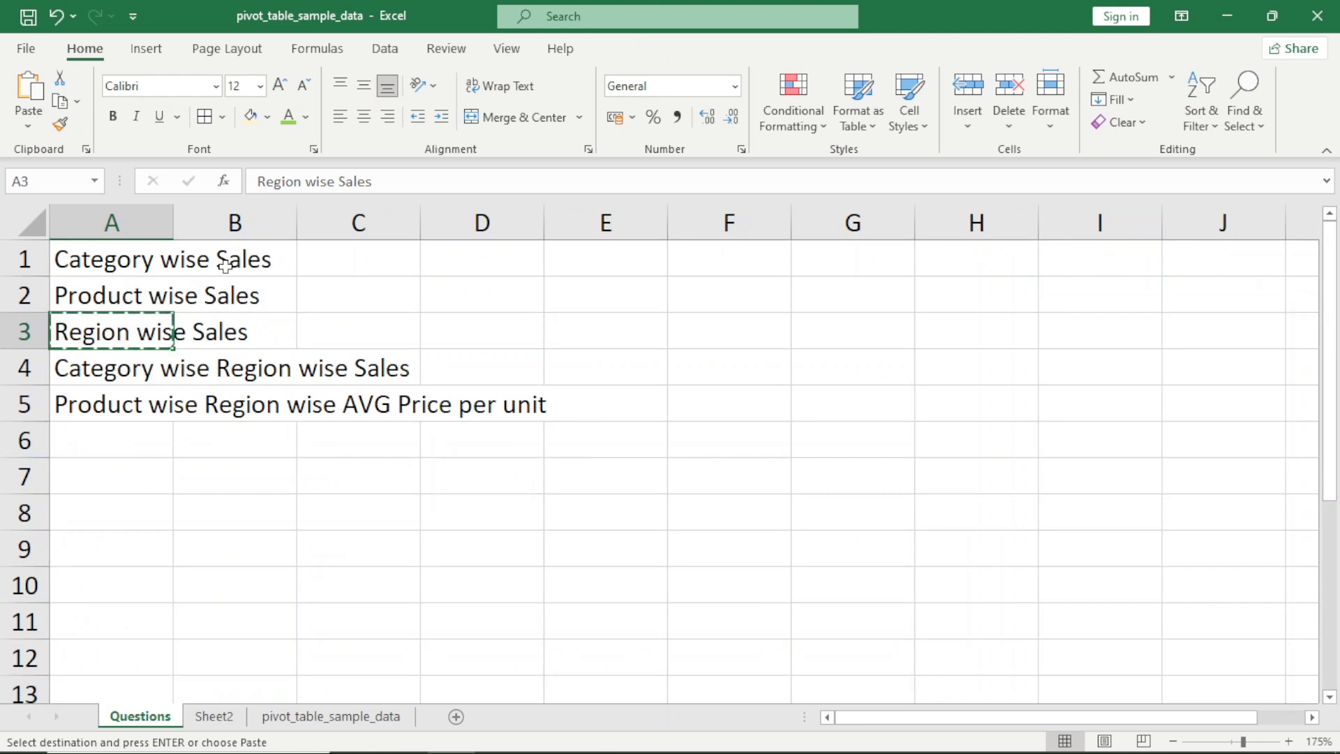
Read the fourth question on the Questions sheet, and look over the category and product pivots on Sheet2
key("Down")
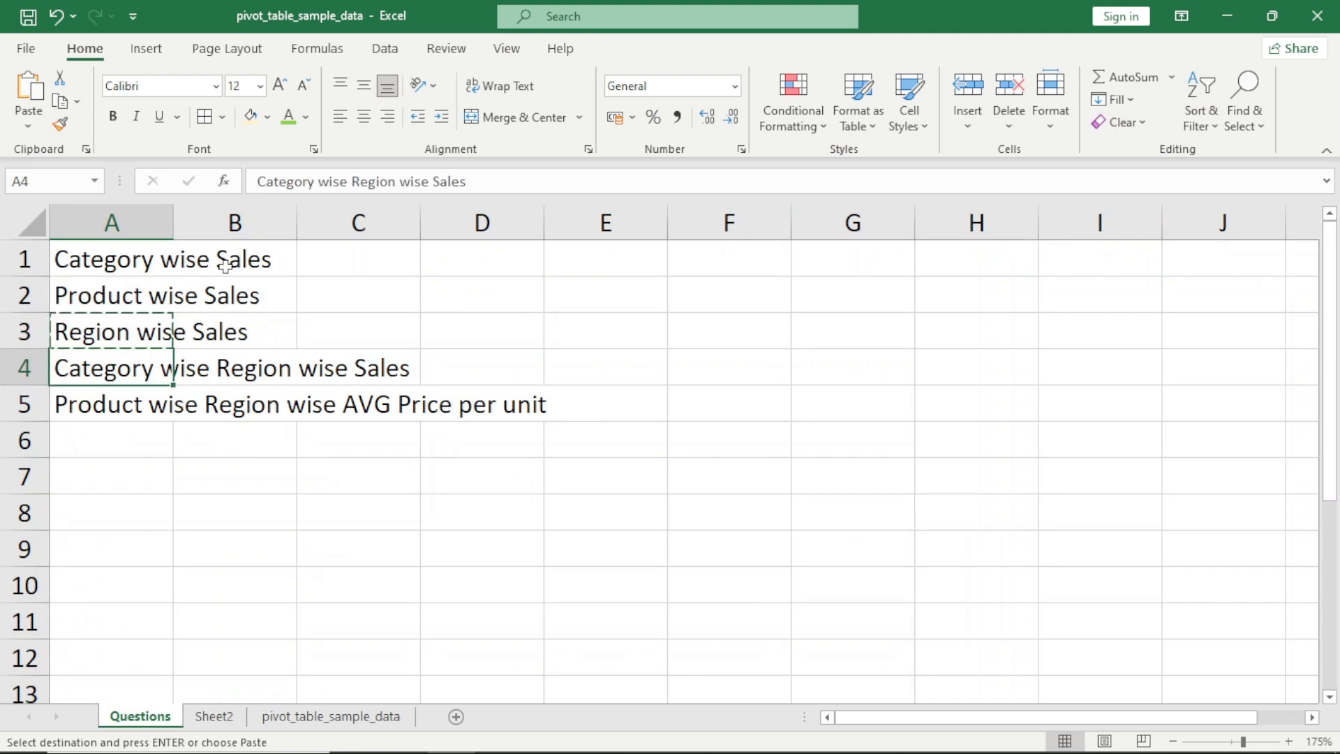
key("ctrl+Page_Down")
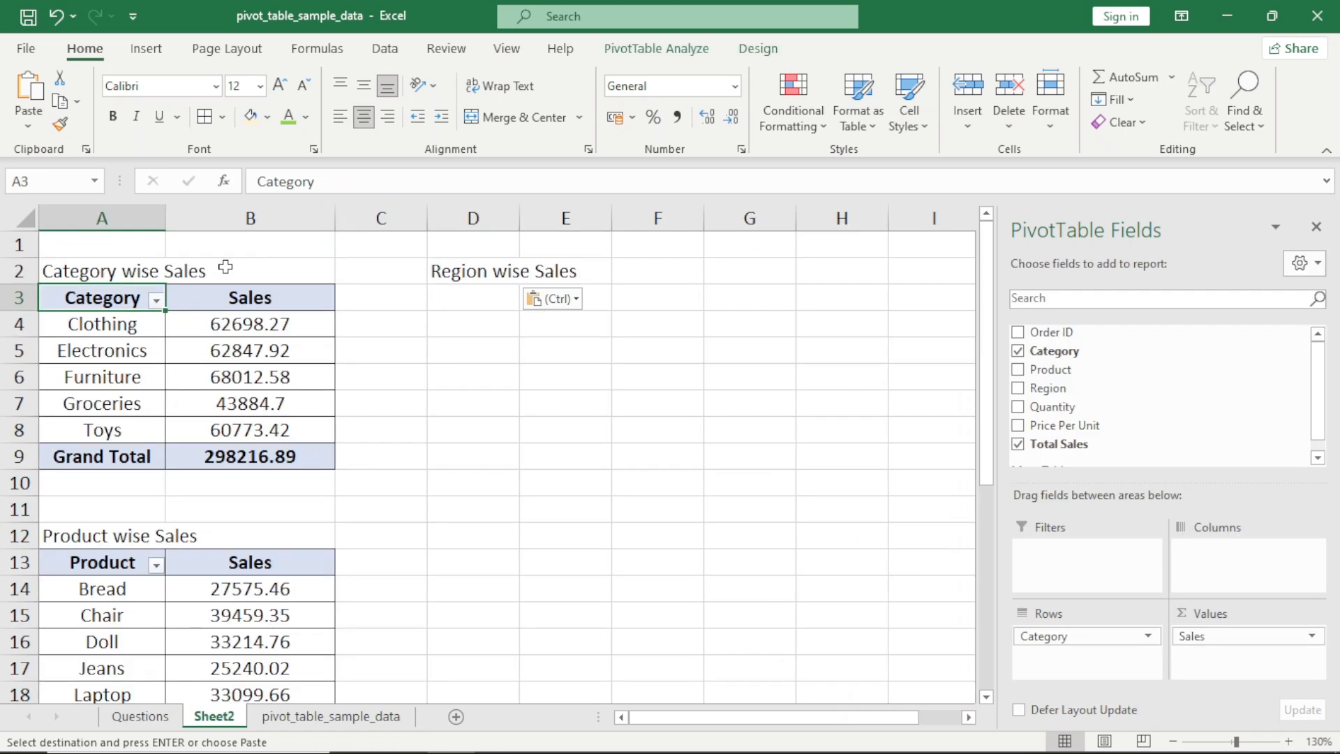
key("ctrl+shift+Down")
key("Right")
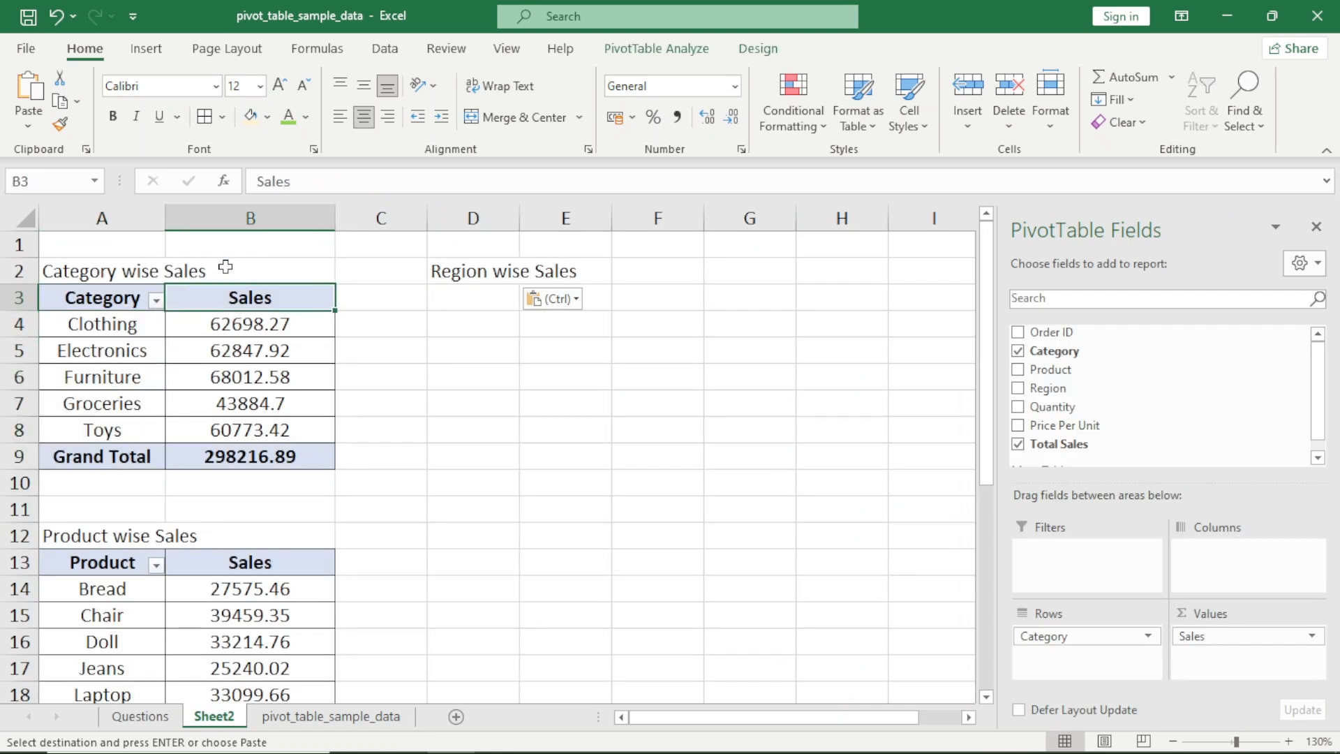
key("ctrl+shift+Down")
key("Left")
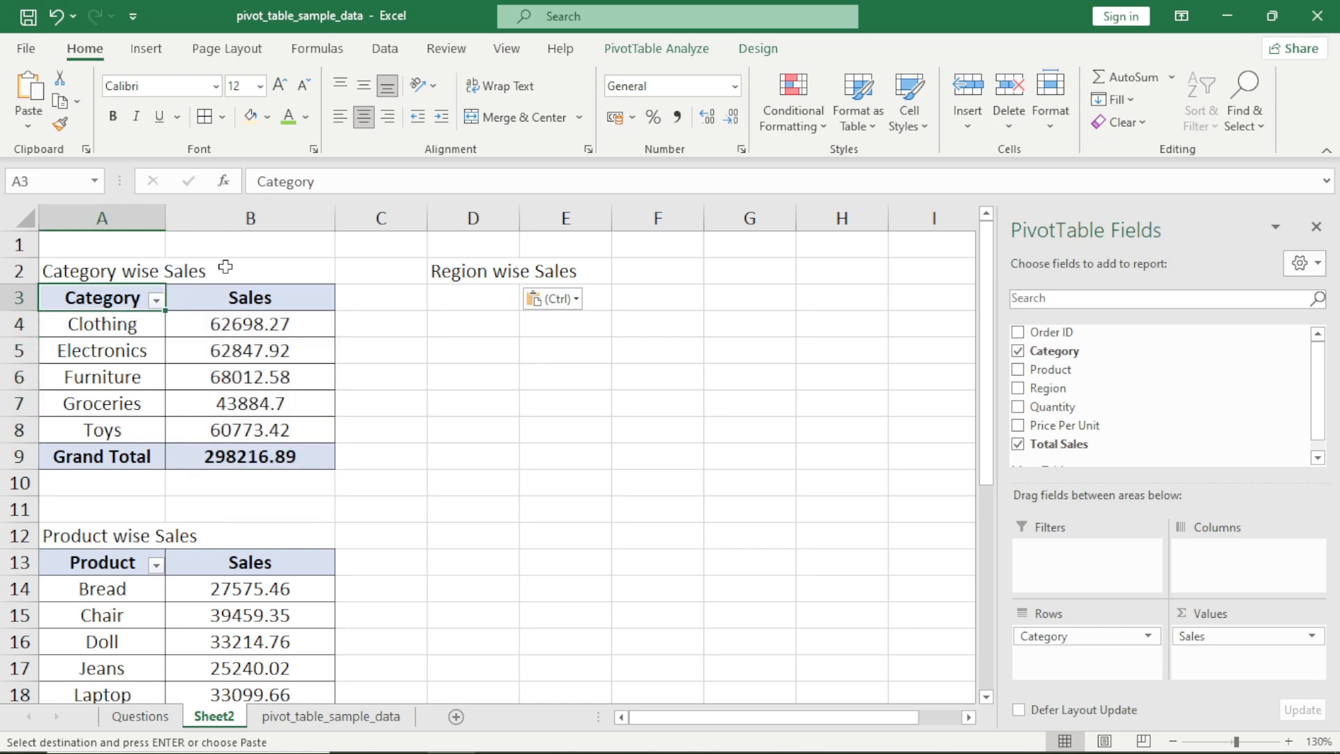
key("ctrl+shift+Down")
key("ctrl+Down")
key("ctrl+Down")
key("Down")
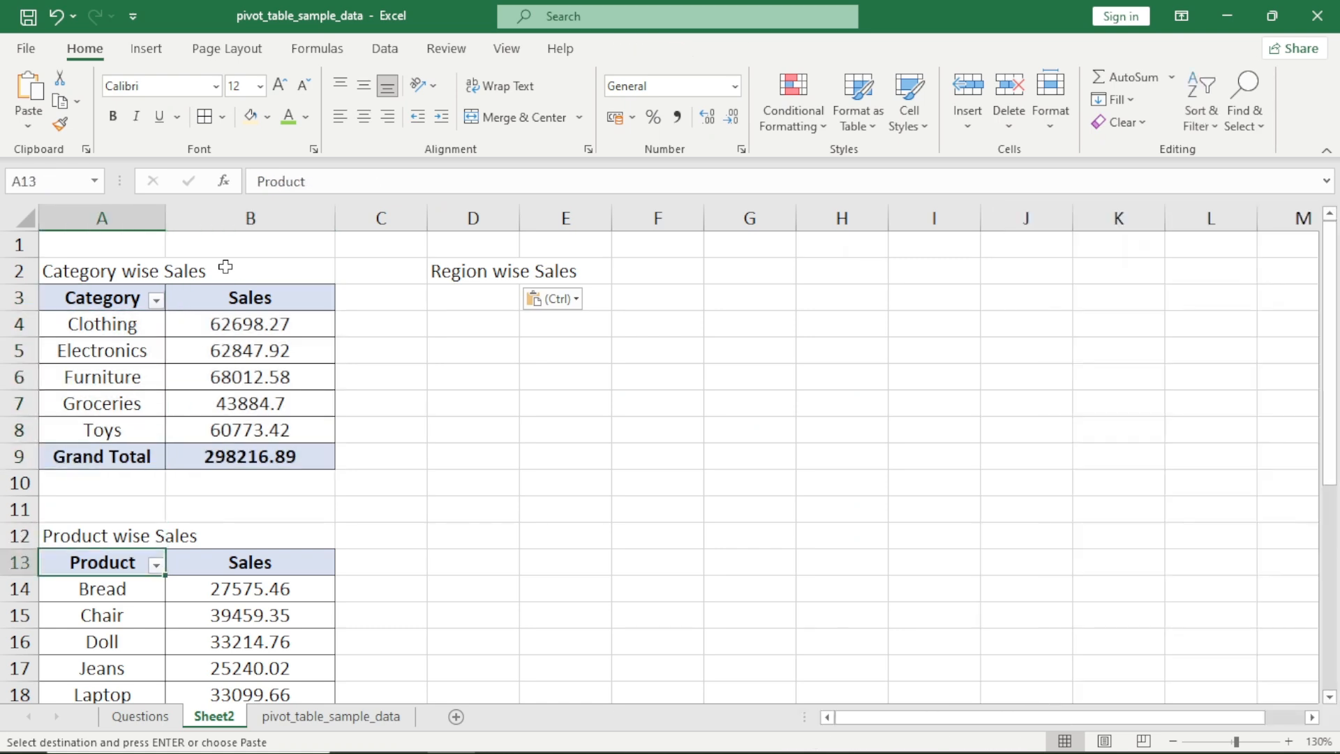
key("ctrl+shift+Down")
Examine the free cells below the Region wise Sales title on Sheet2 beside the category pivot, and return to the Questions sheet
key("Right")
key("Right")
key("Right")
key("ctrl+Up")
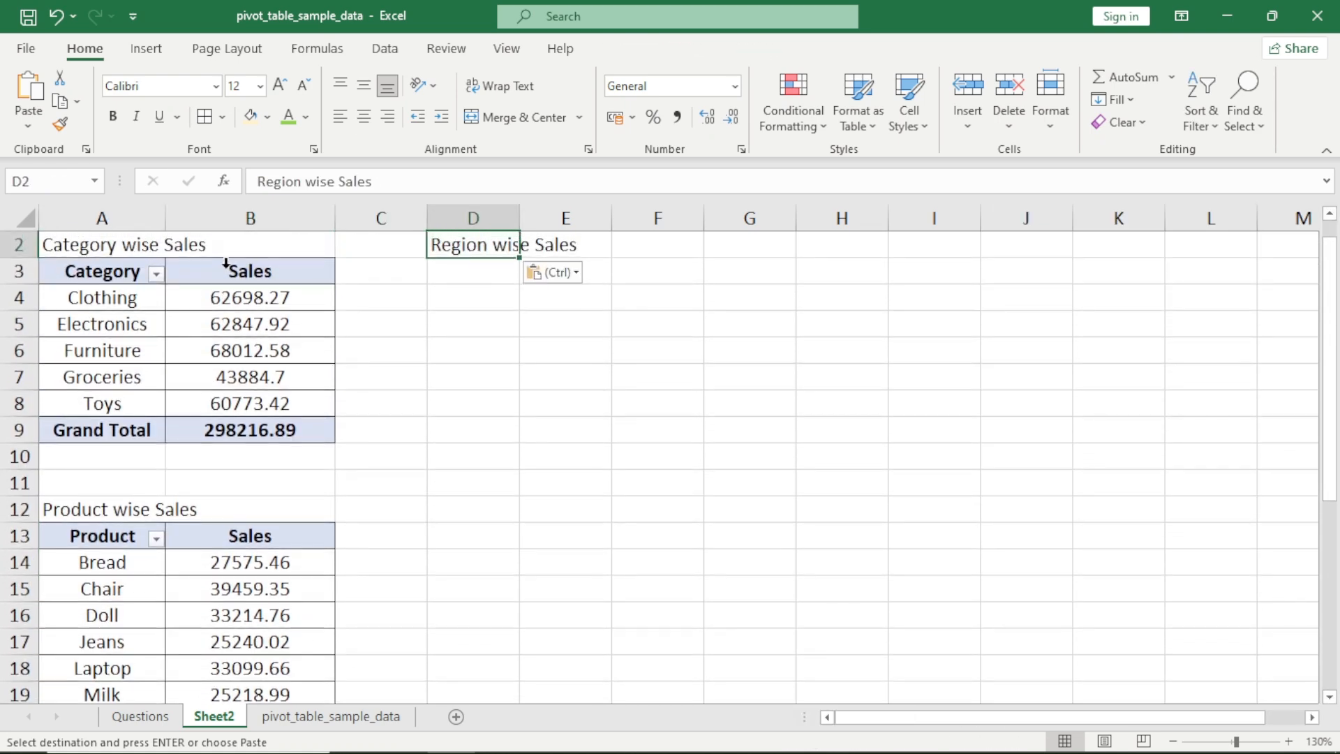
scroll(226, 266, "up", 1)
key("Down")
key("shift+Down")
key("shift+Down")
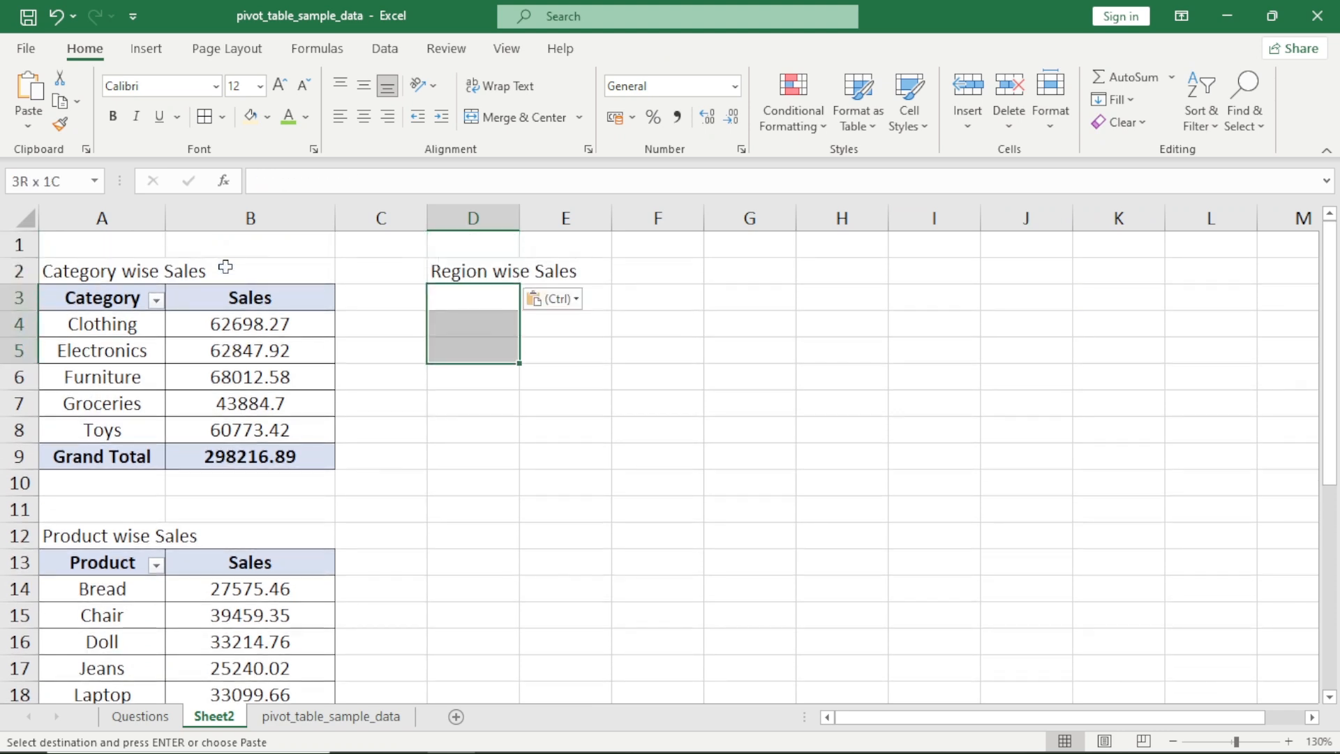
key("Down")
key("Left")
key("Left")
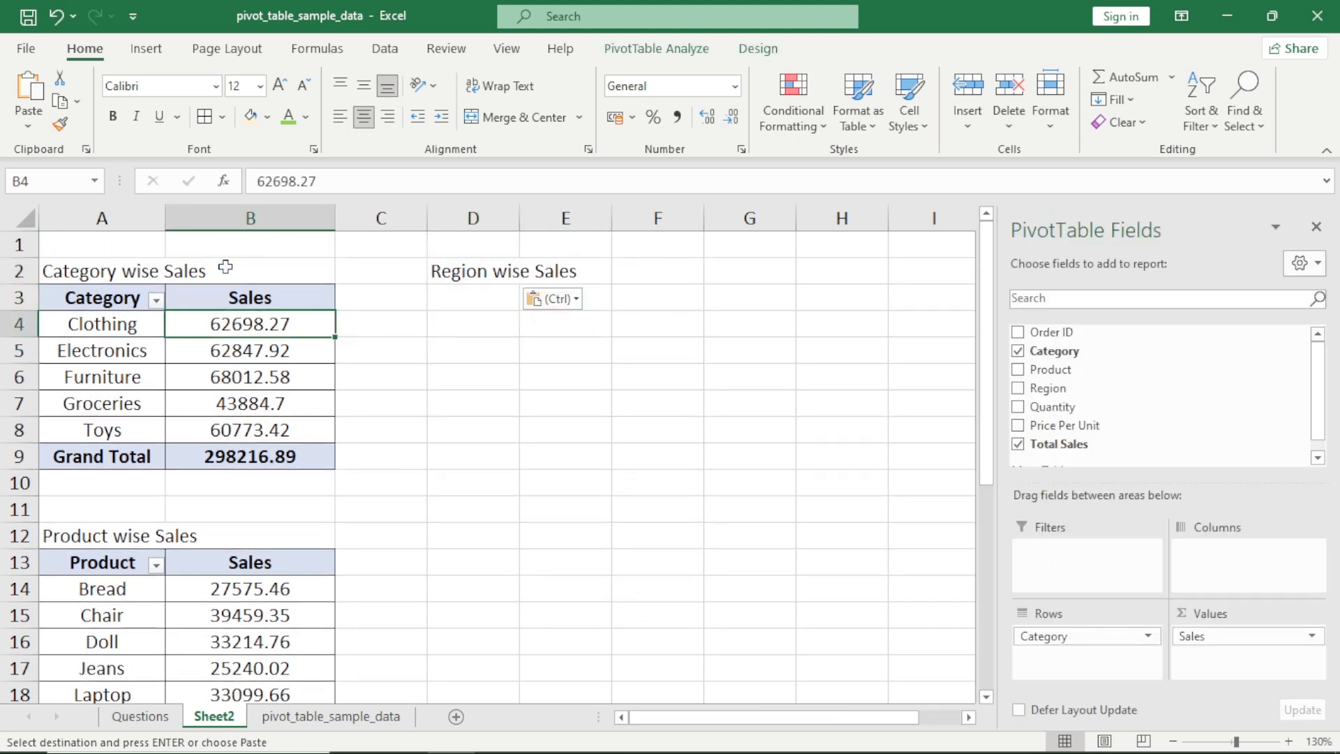
key("Right")
key("Right")
key("Right")
key("Up")
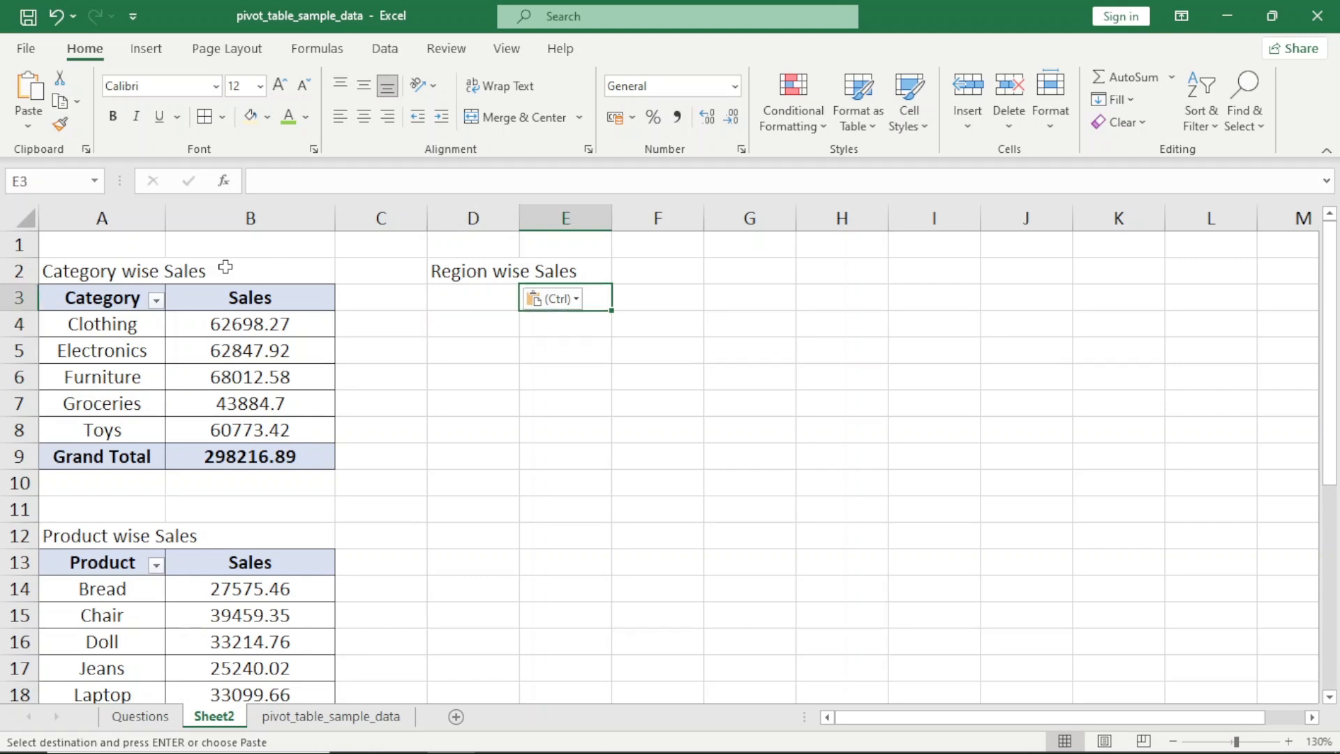
key("Left")
key("Down")
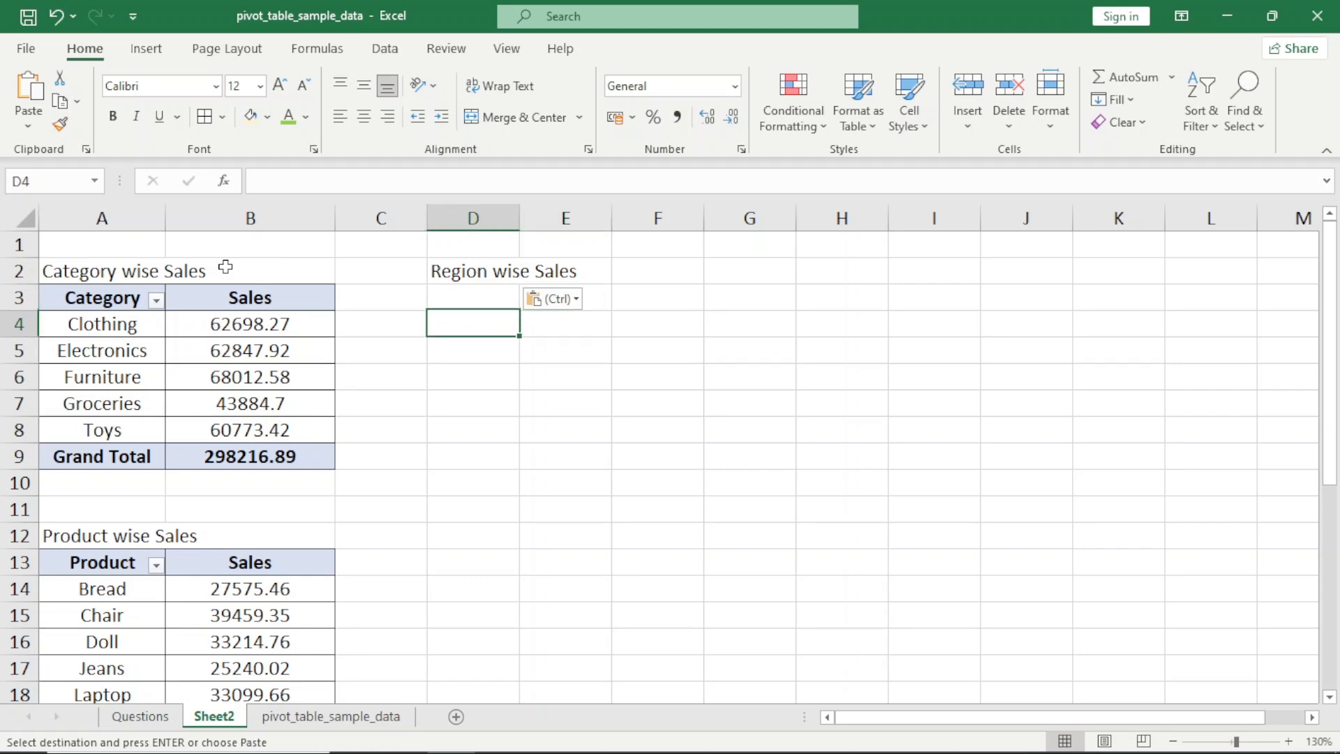
key("ctrl+Page_Up")
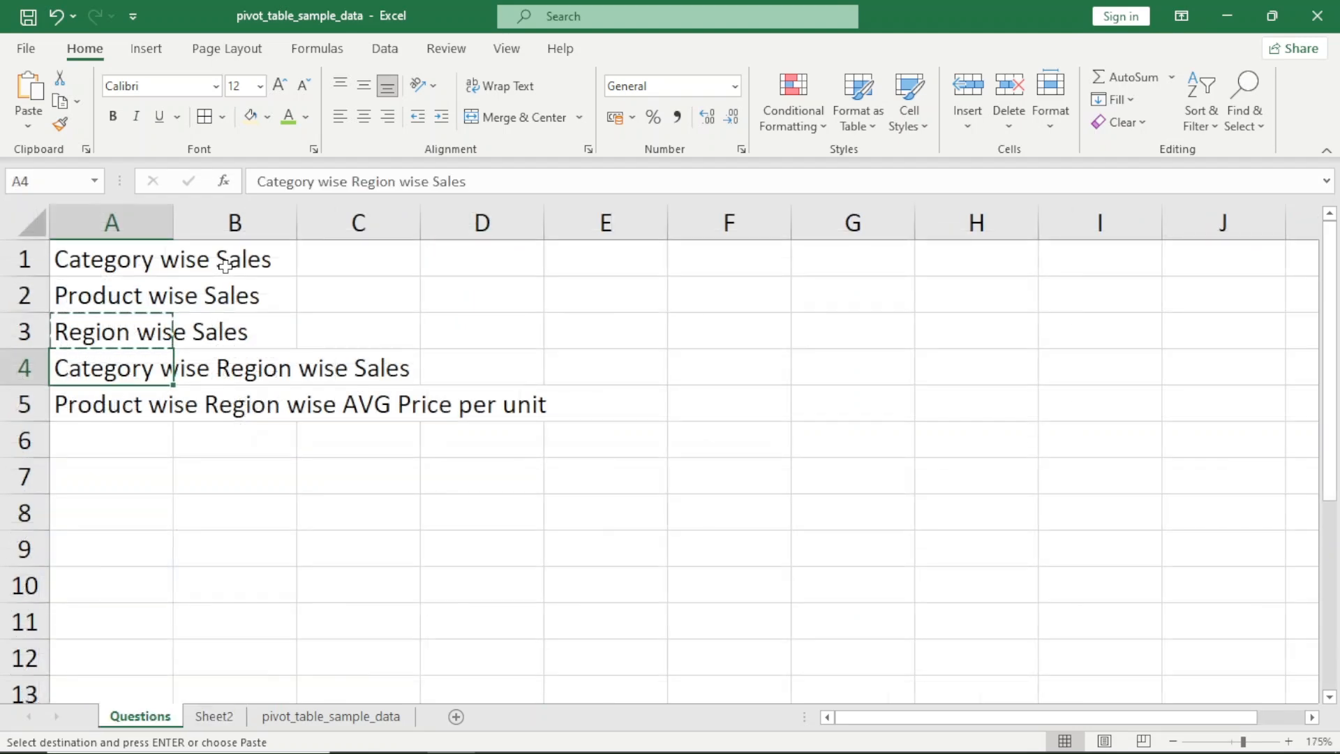
Insert a PivotTable from pivot_table_sample_data A3:G203 into the existing worksheet Sheet2 at cell A28
key("ctrl+Page_Down")
key("ctrl+Page_Down")
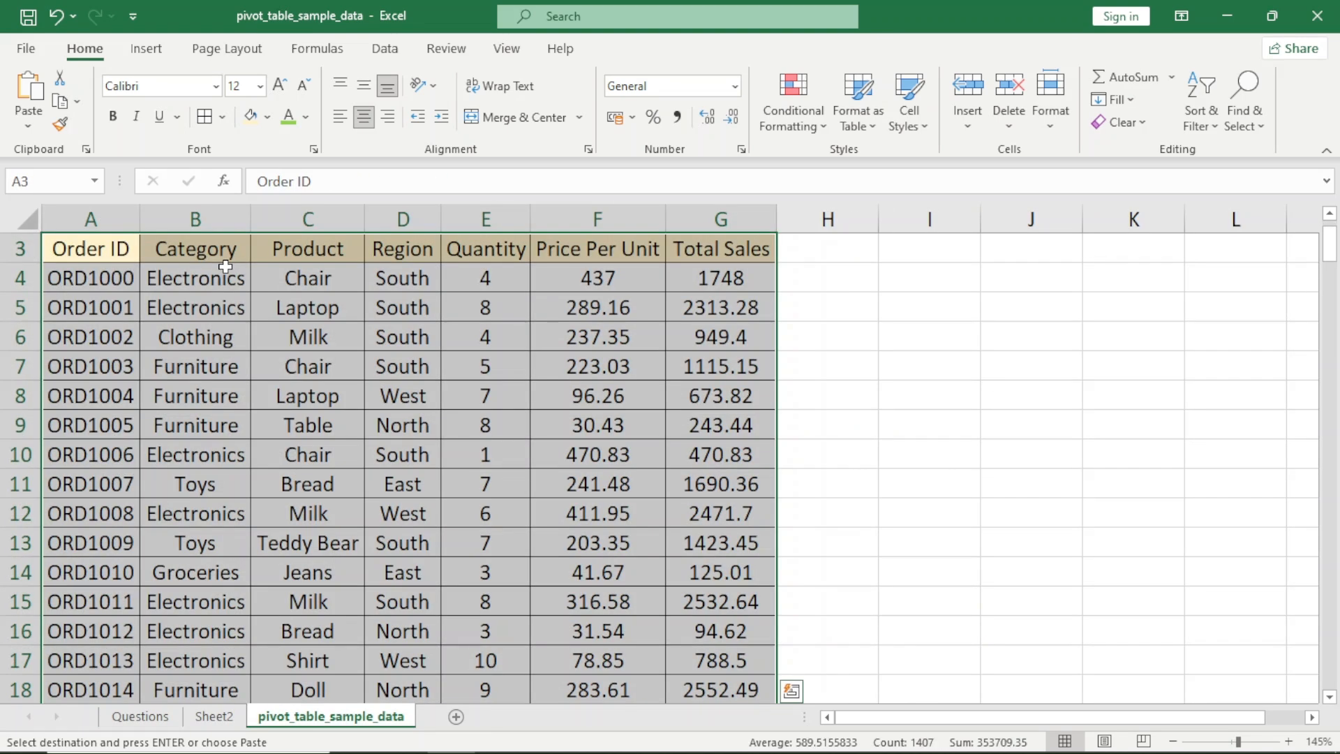
left_click(146, 49)
left_click(51, 101)
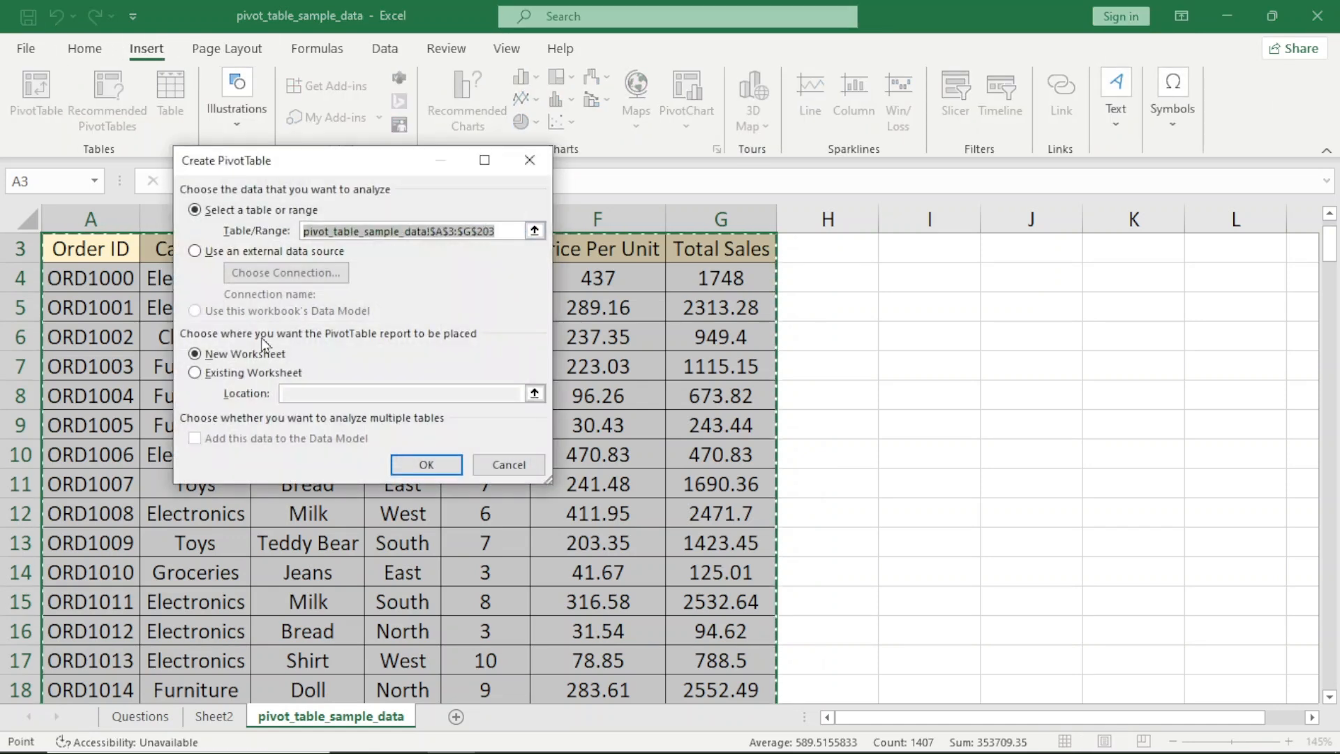
left_click(238, 374)
left_click(346, 393)
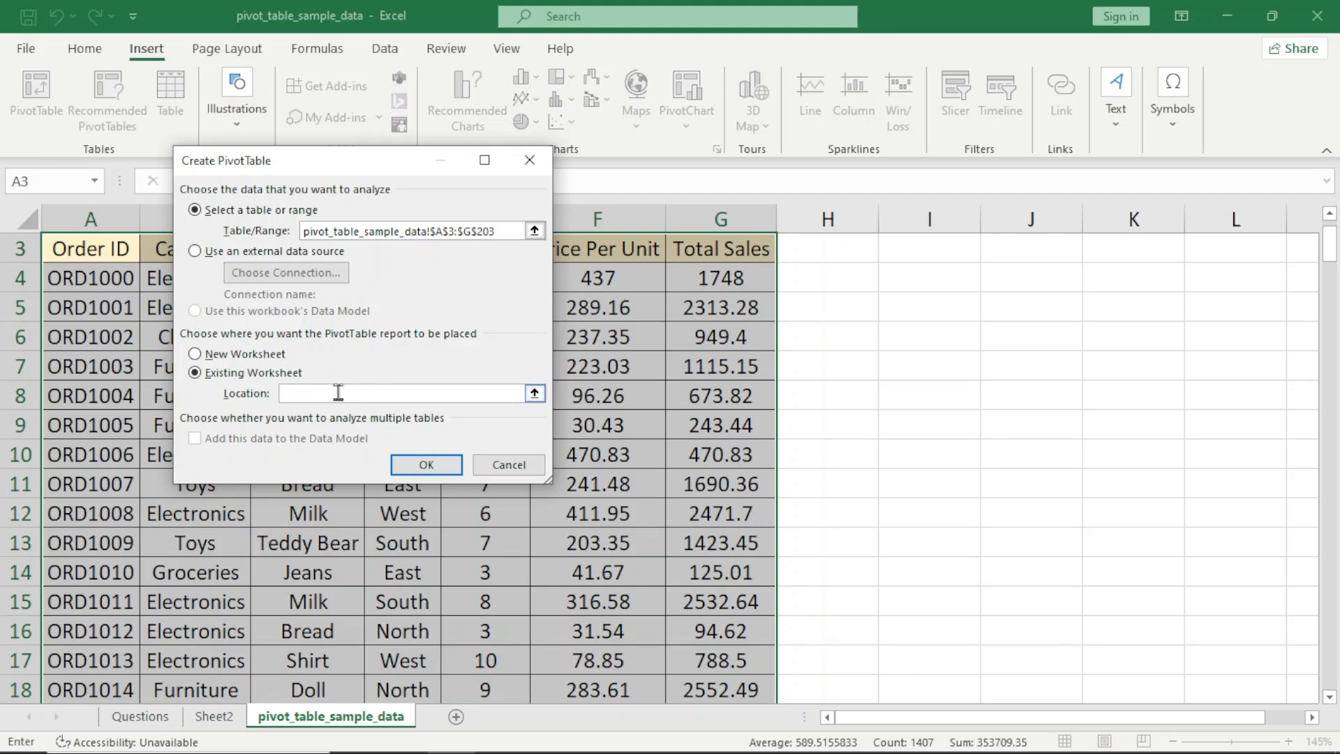
left_click(214, 717)
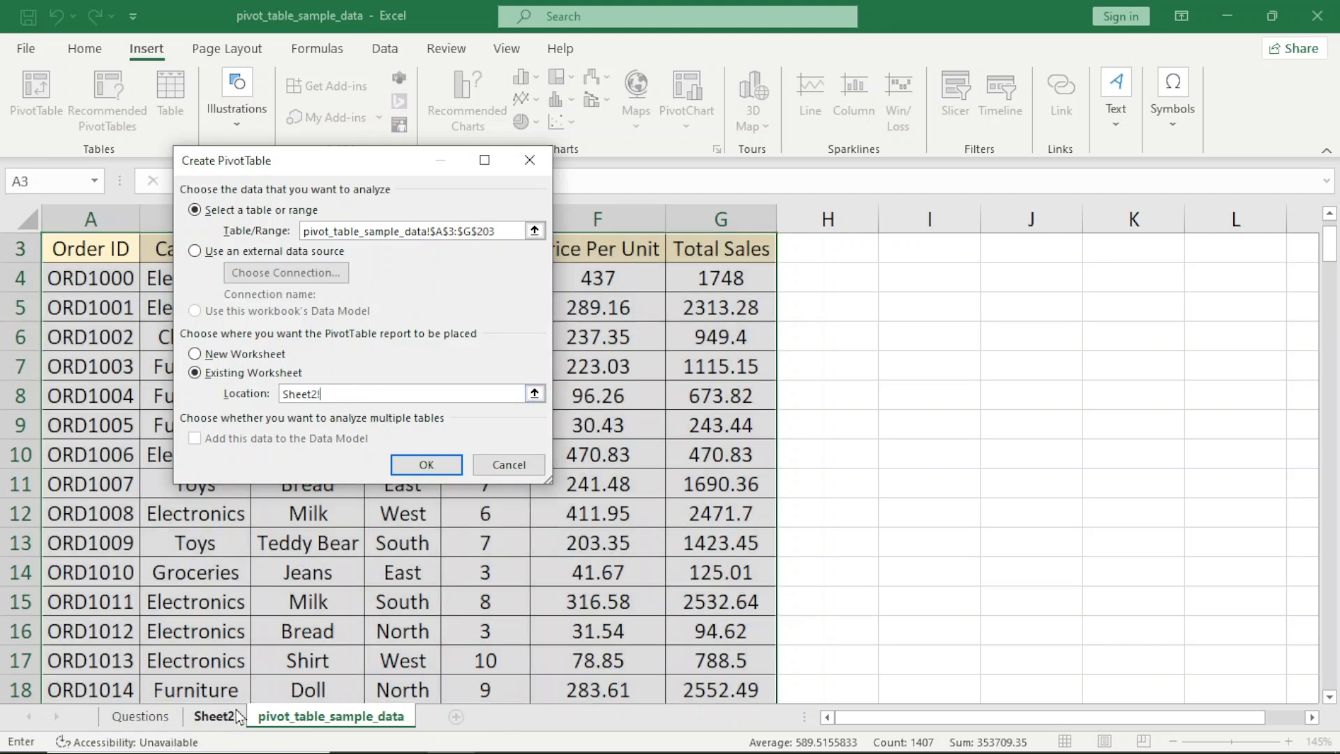
scroll(203, 631, "down", 5)
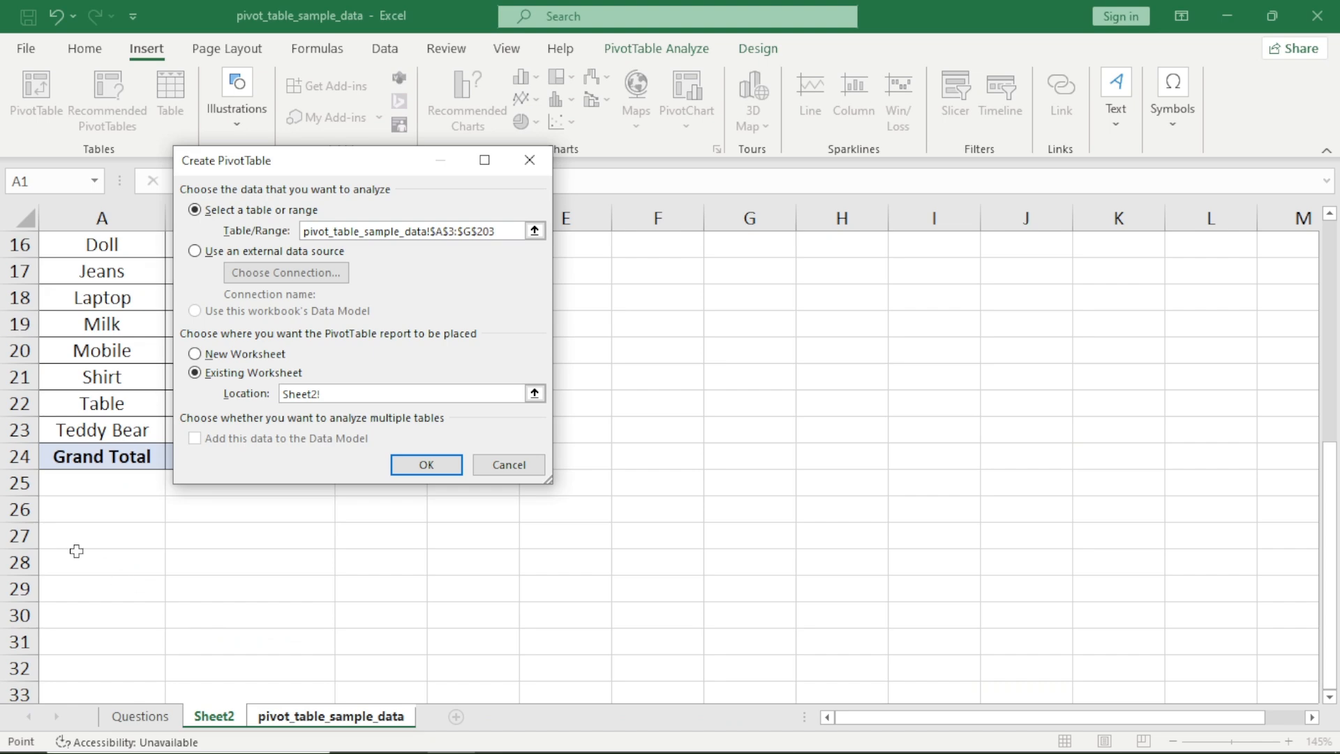
left_click(78, 555)
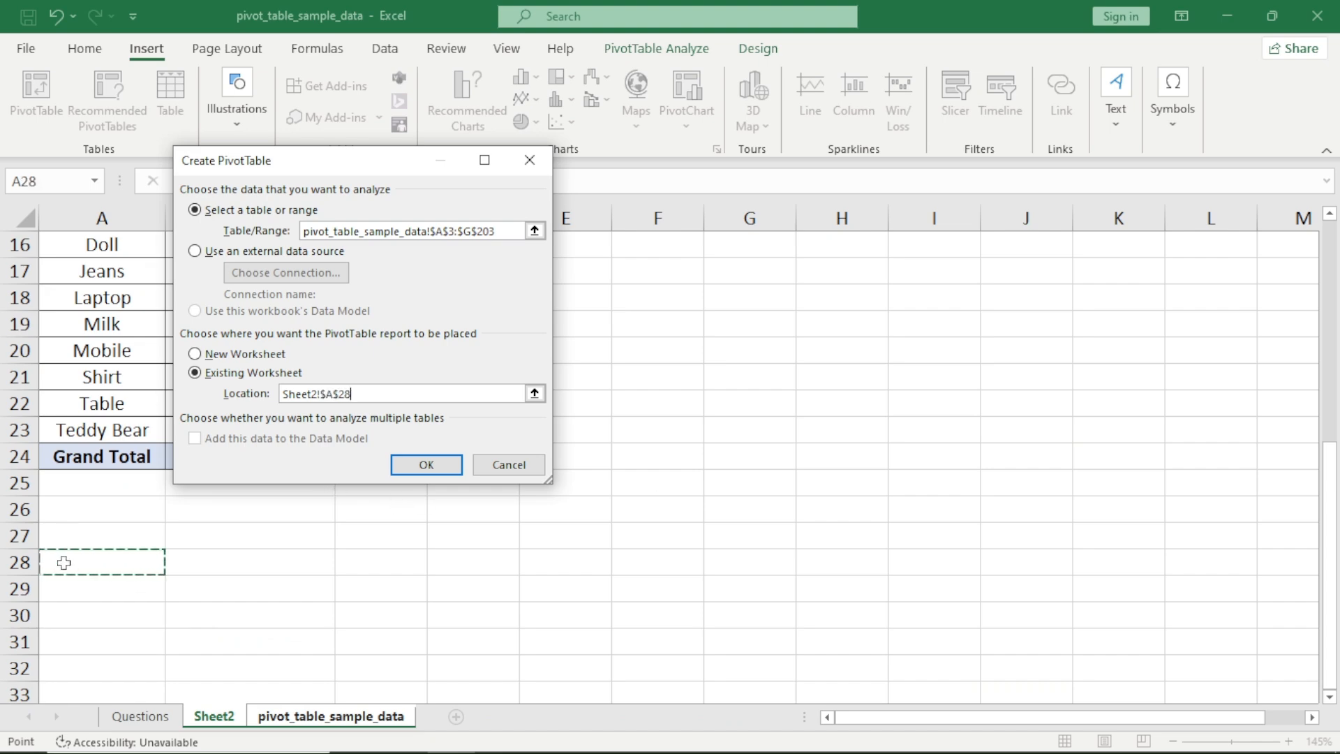
left_click(433, 464)
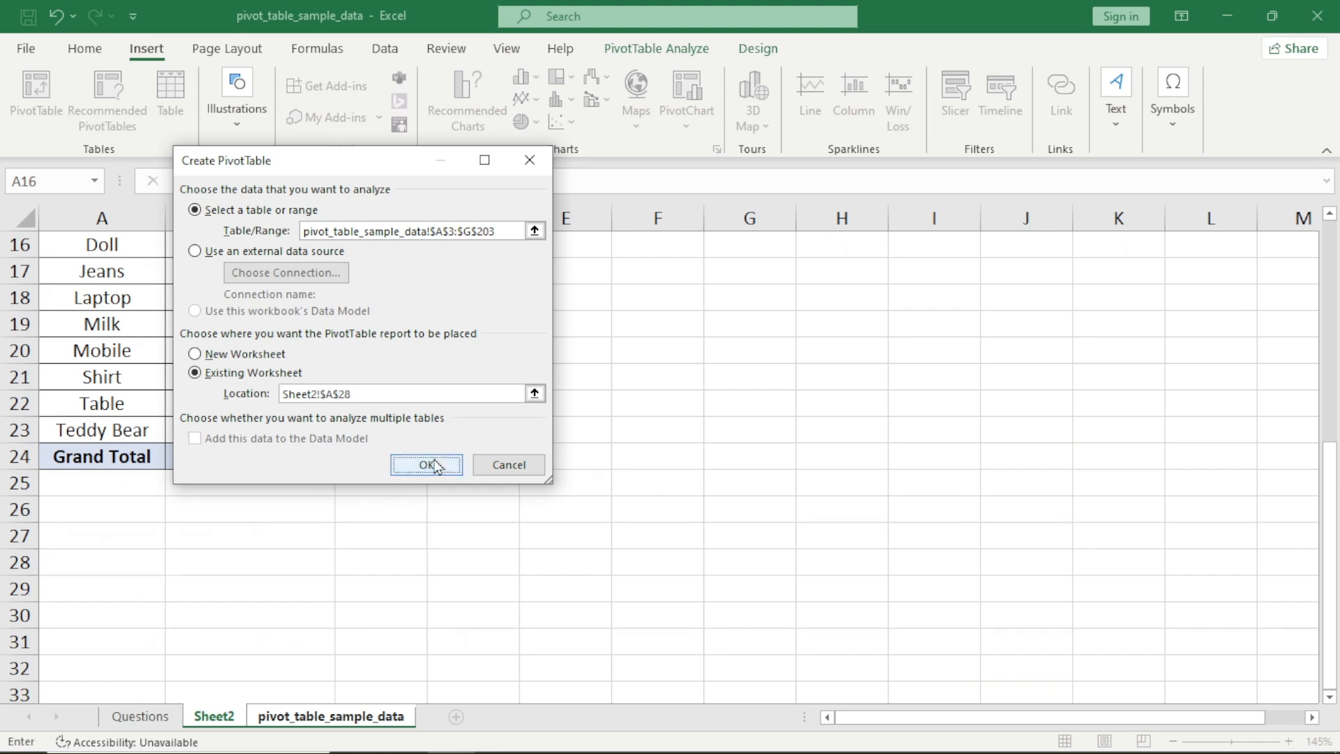
Review the existing pivots on Sheet2 and the list of questions, and return to the empty pivot at A28
scroll(293, 440, "up", 5)
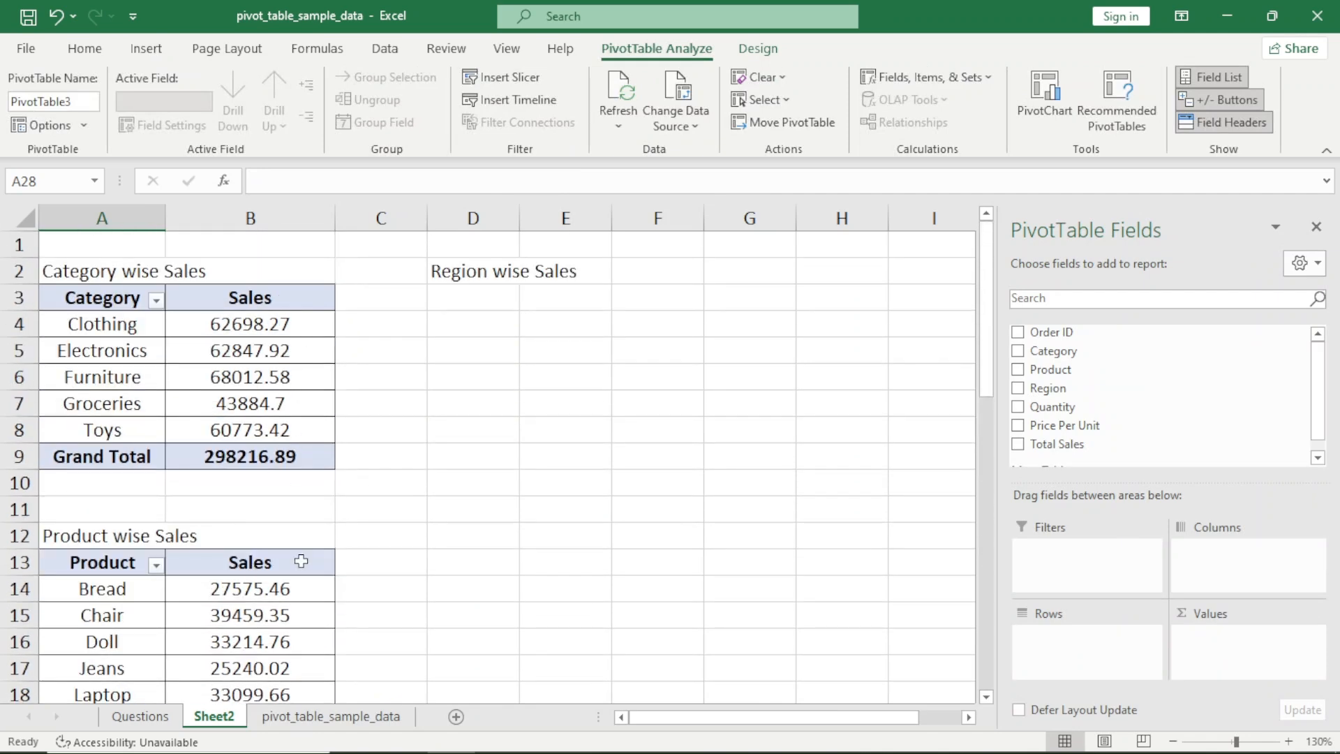
scroll(315, 531, "down", 3)
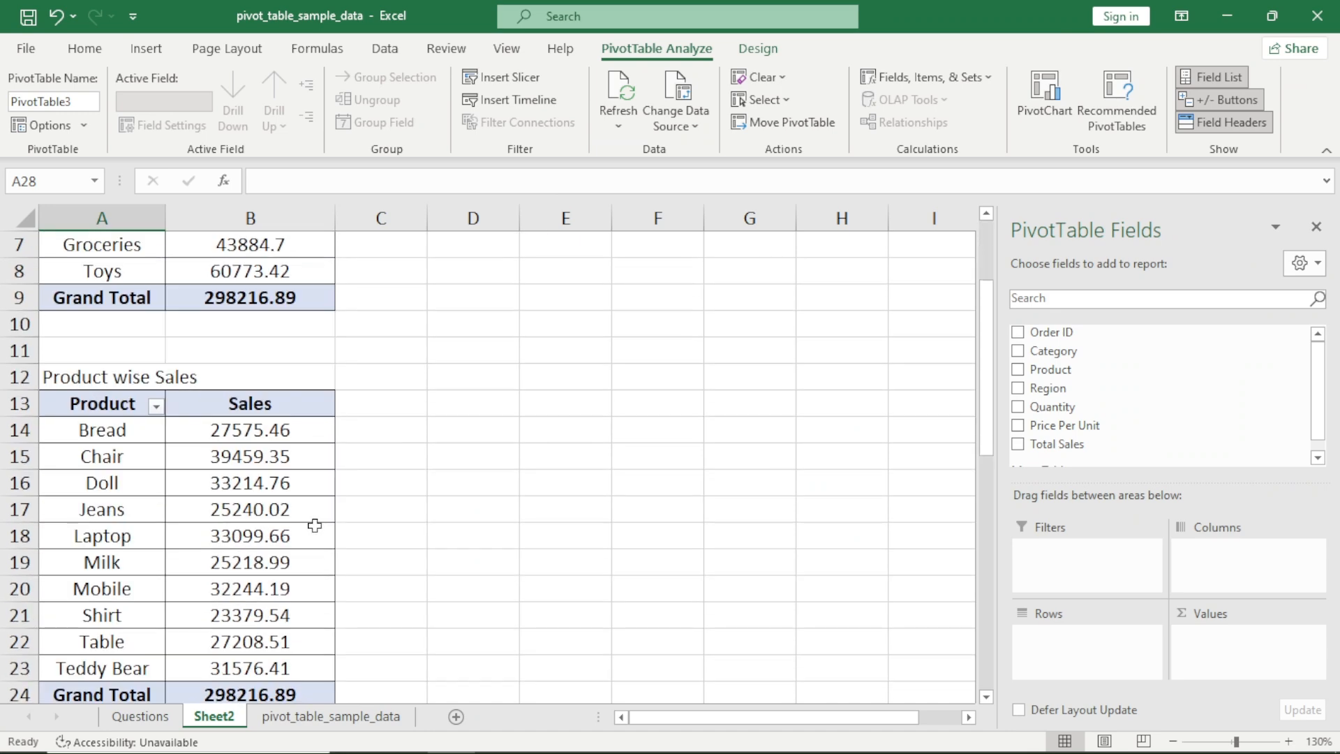
scroll(315, 525, "down", 5)
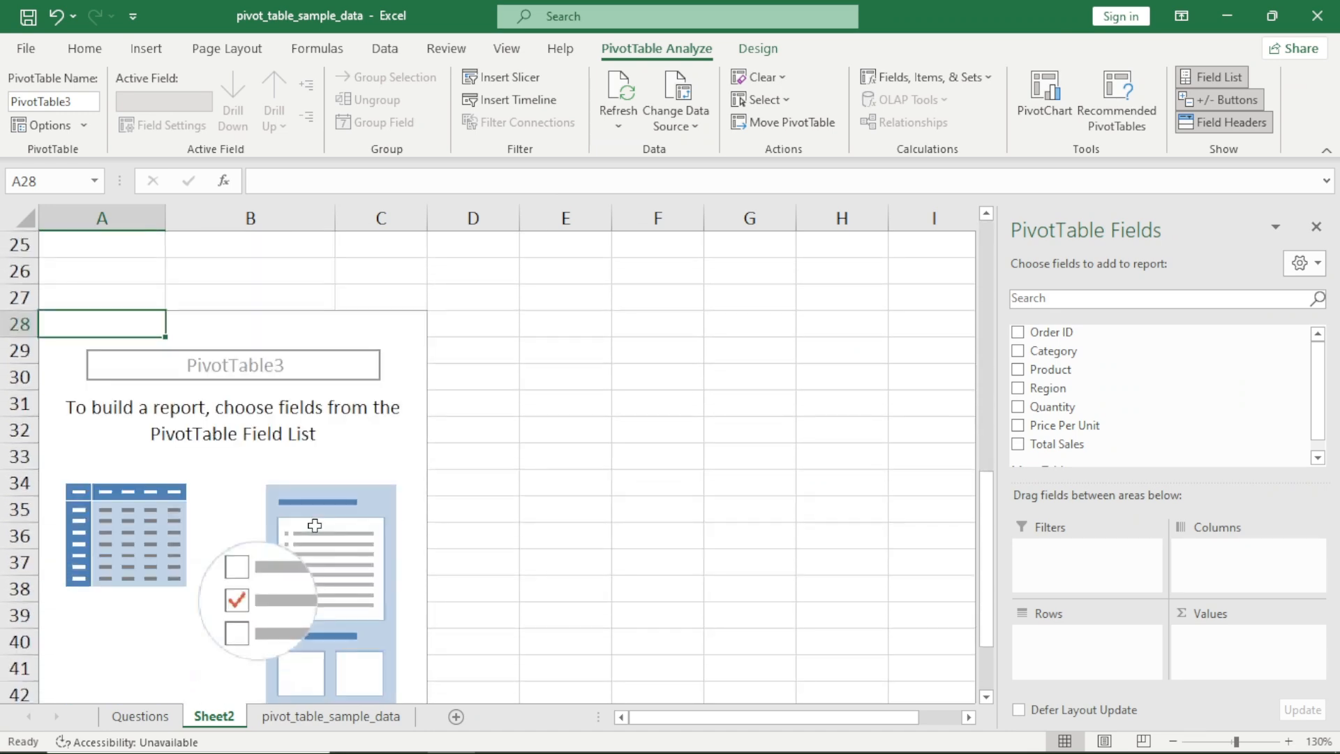
key("ctrl+Page_Up")
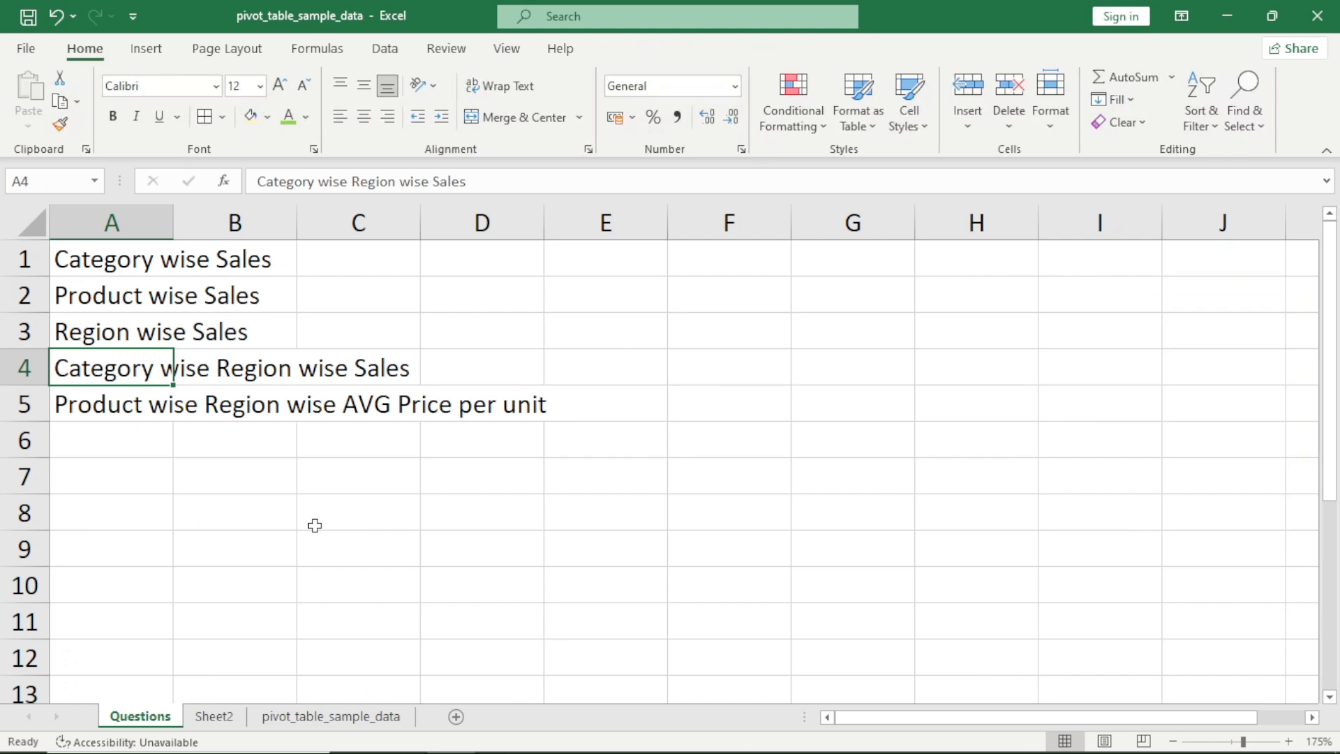
key("ctrl+Page_Down")
scroll(277, 336, "up", 8)
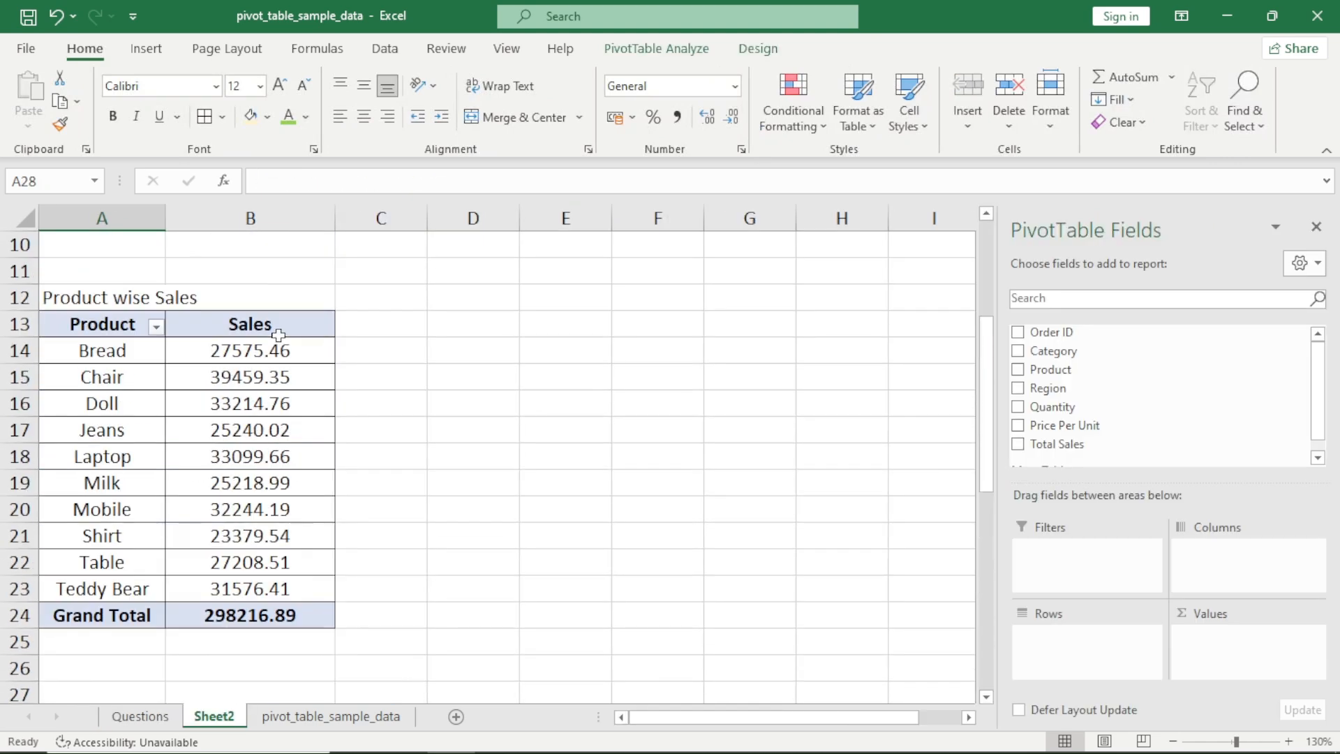
scroll(277, 336, "down", 3)
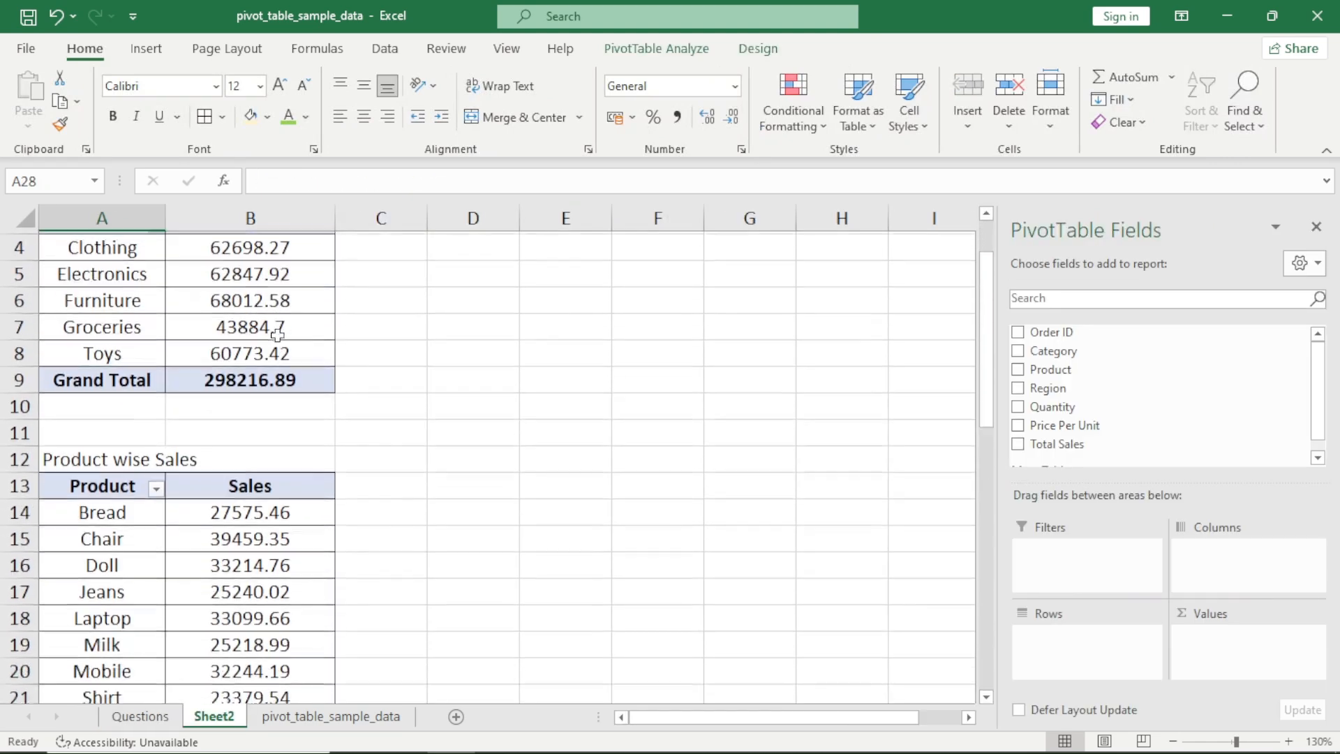
scroll(130, 460, "down", 3)
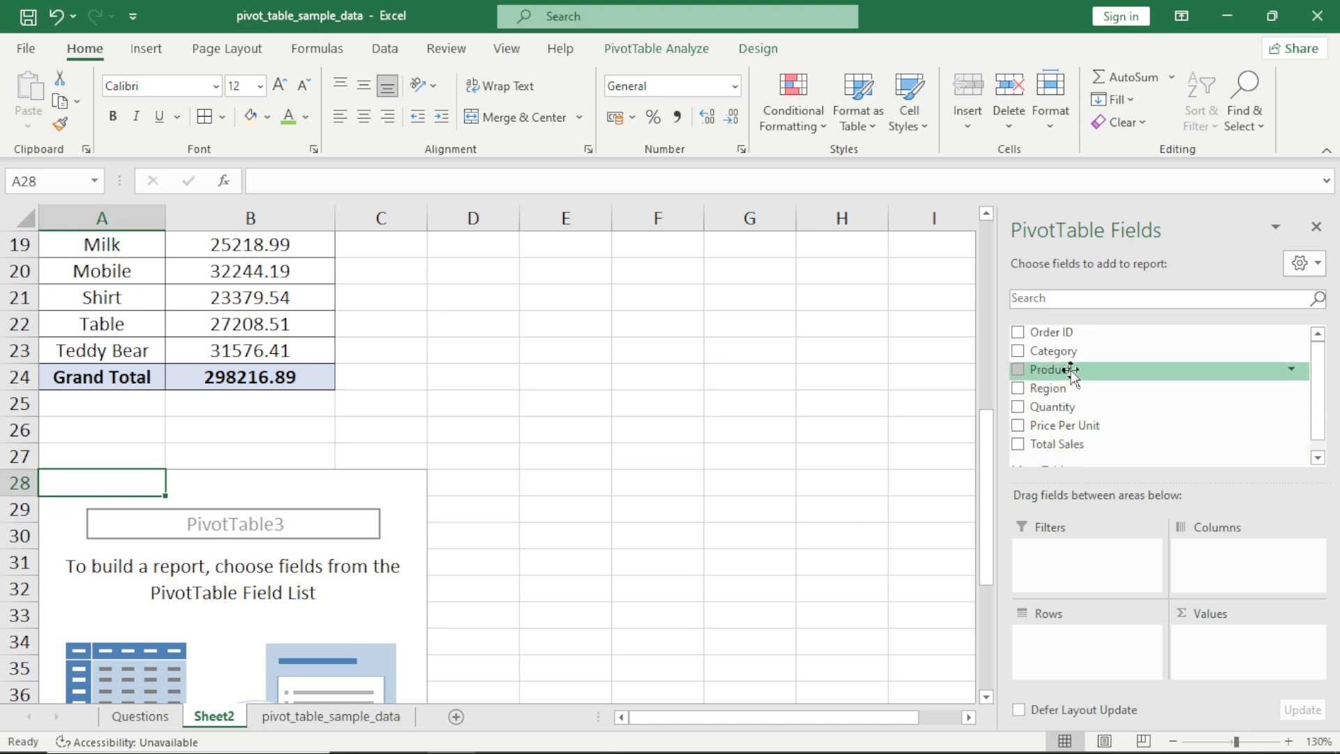
Build the pivot at A28 with Product as rows, Region as columns and the sum of Total Sales as values
left_click_drag(1070, 370, 1083, 663)
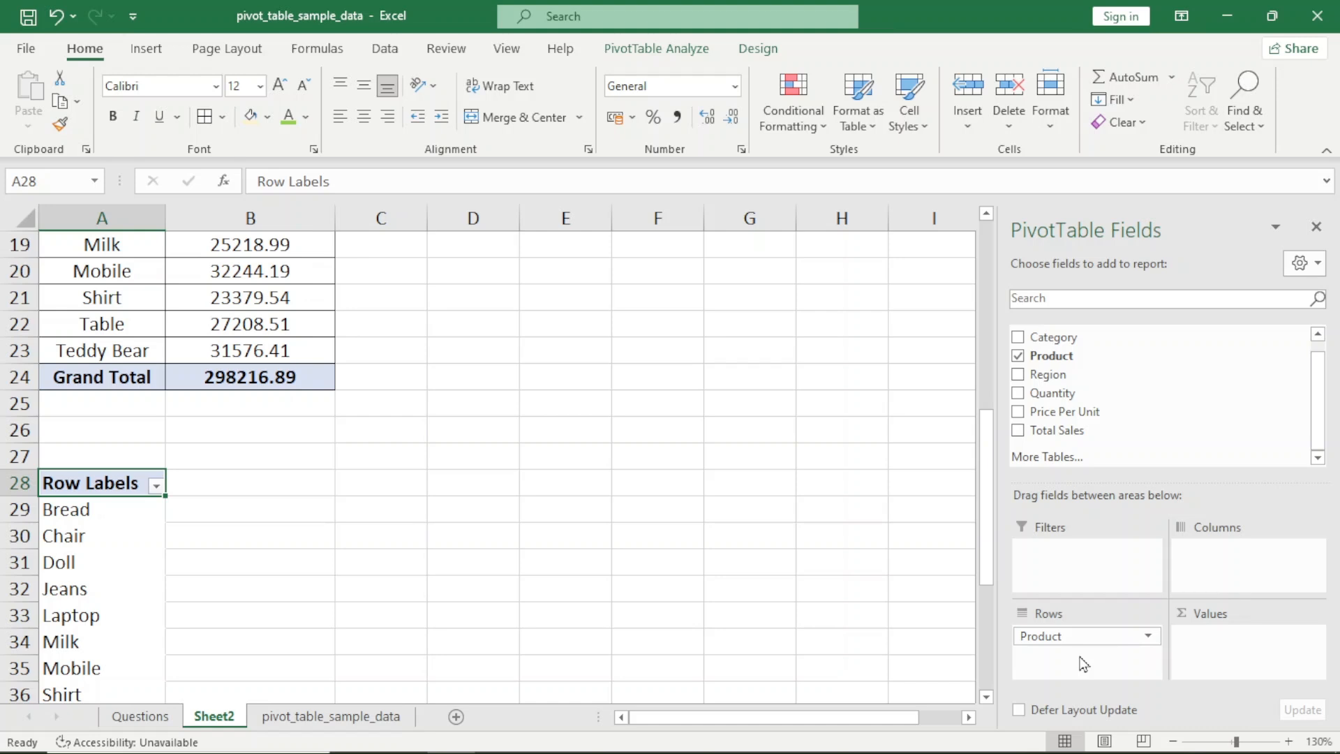
left_click_drag(1080, 430, 1217, 634)
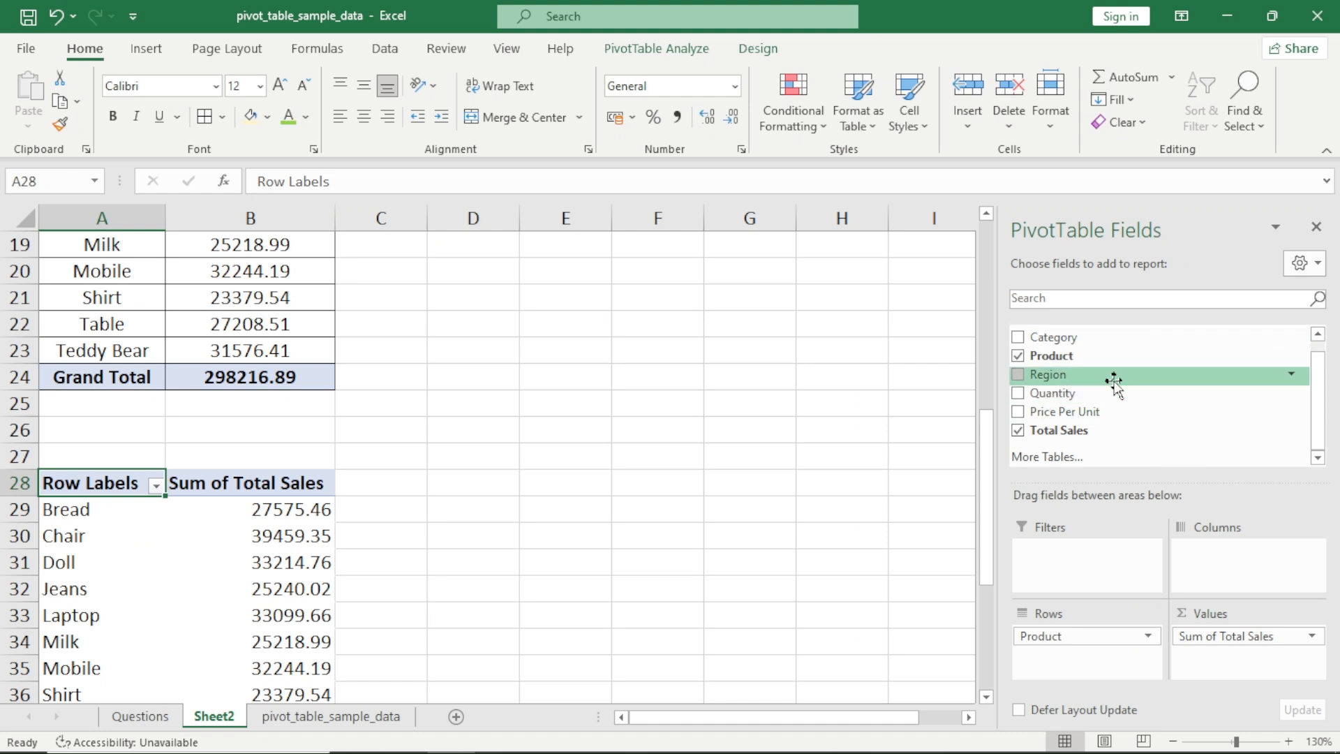
left_click_drag(1114, 381, 1221, 551)
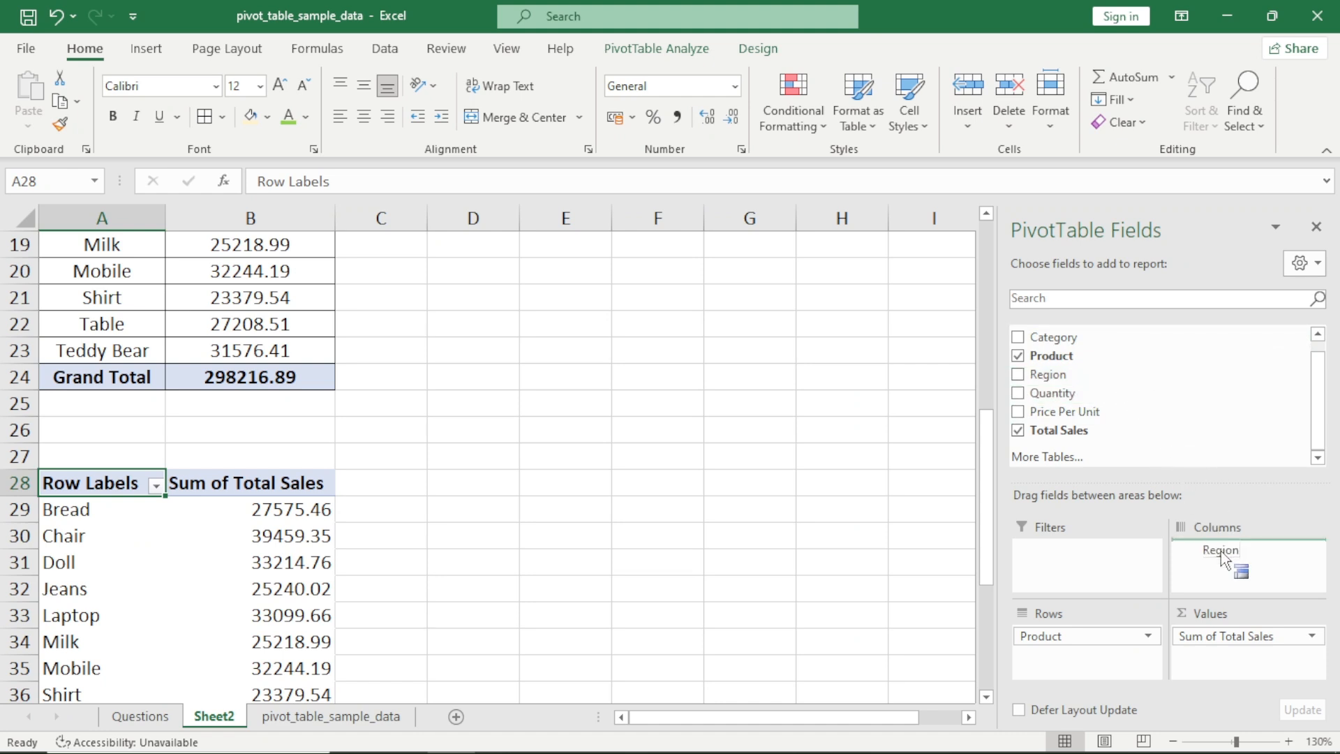
left_click_drag(1221, 551, 1221, 552)
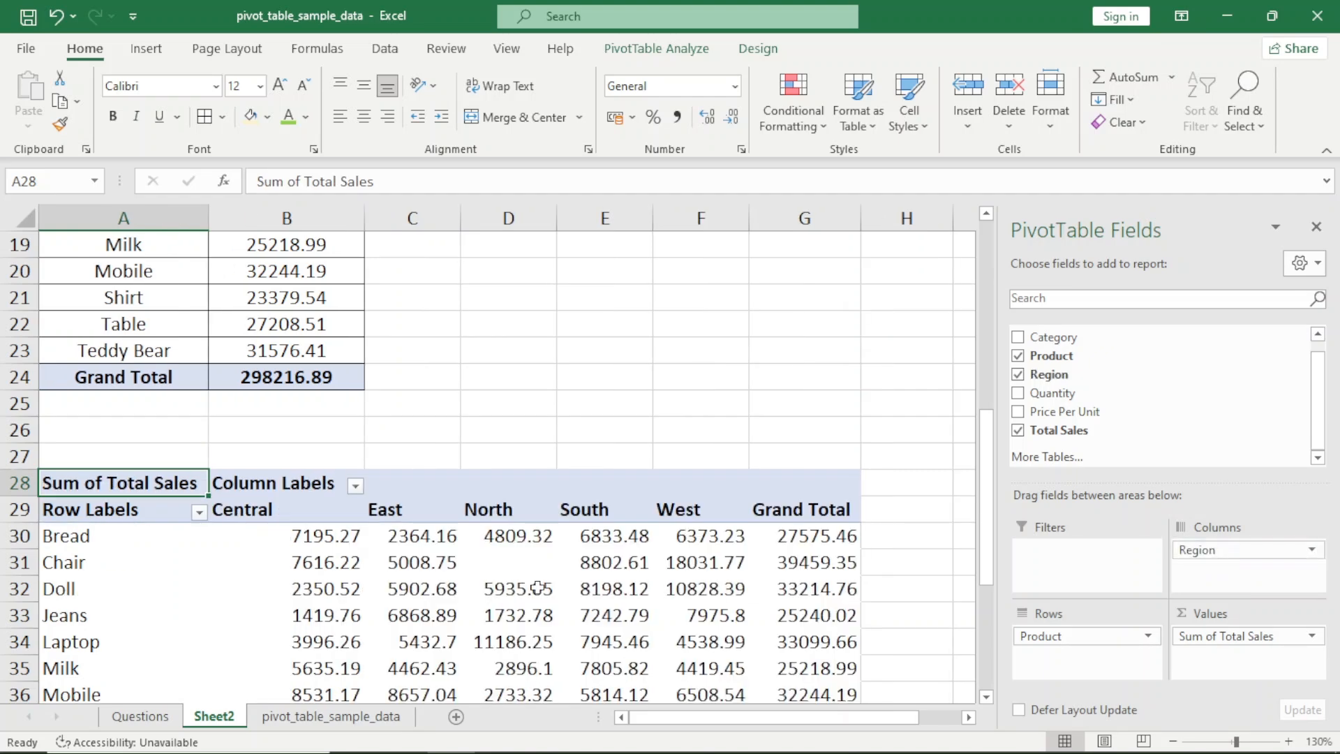
scroll(547, 586, "down", 3)
scroll(548, 586, "up", 1)
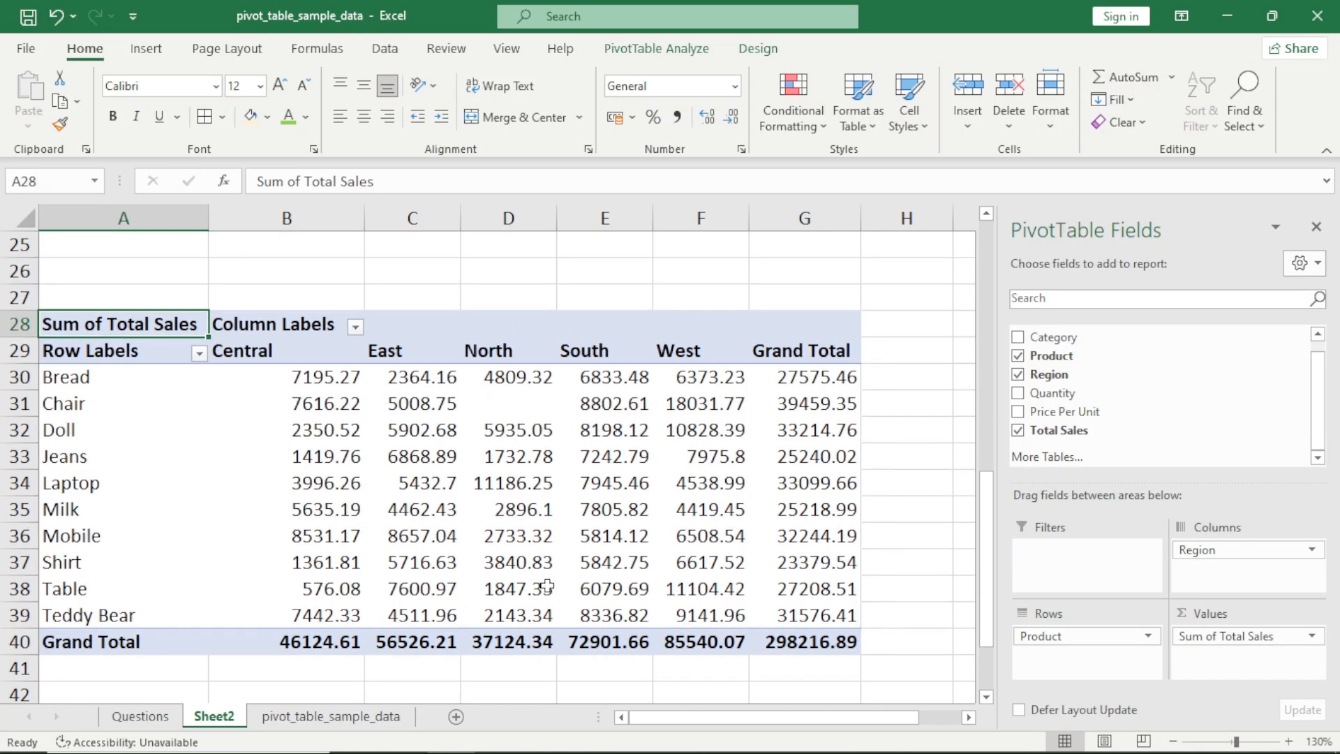
Rename the row labels header in A29 as Product/Region
key("Down")
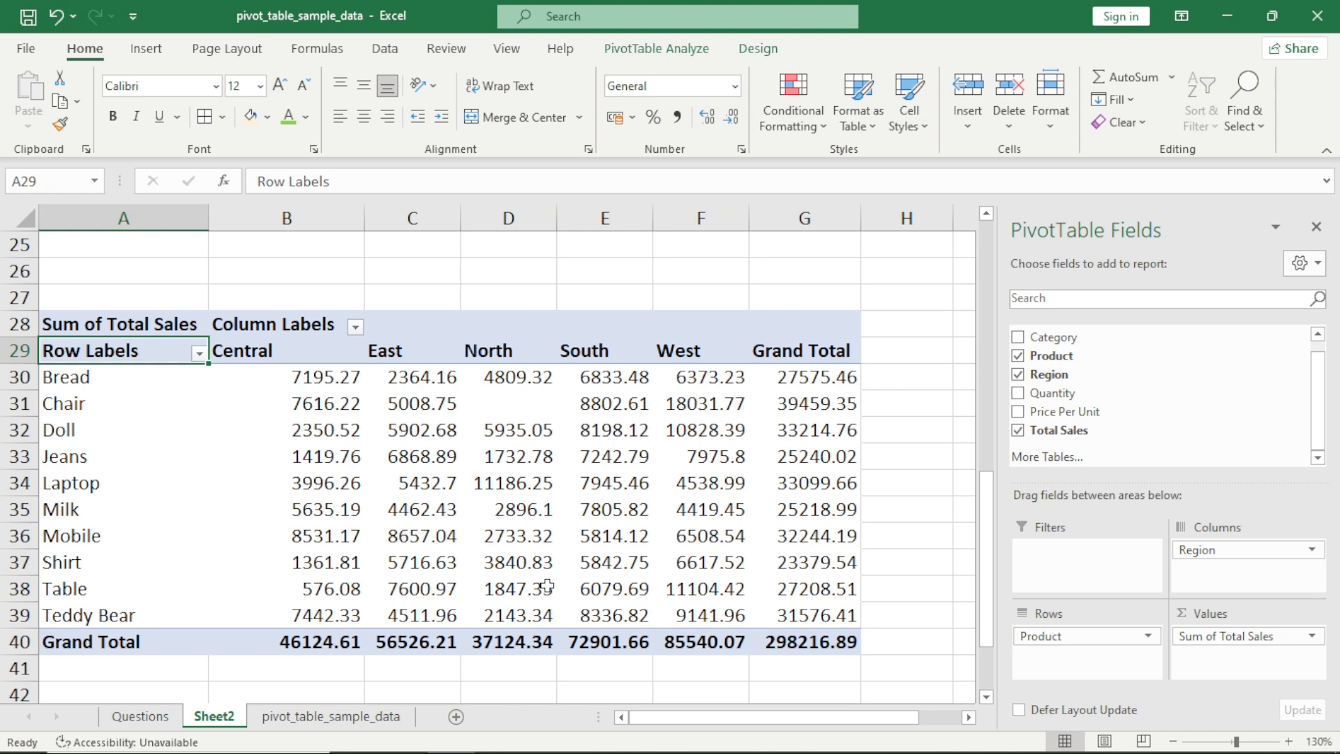
type("Ptof")
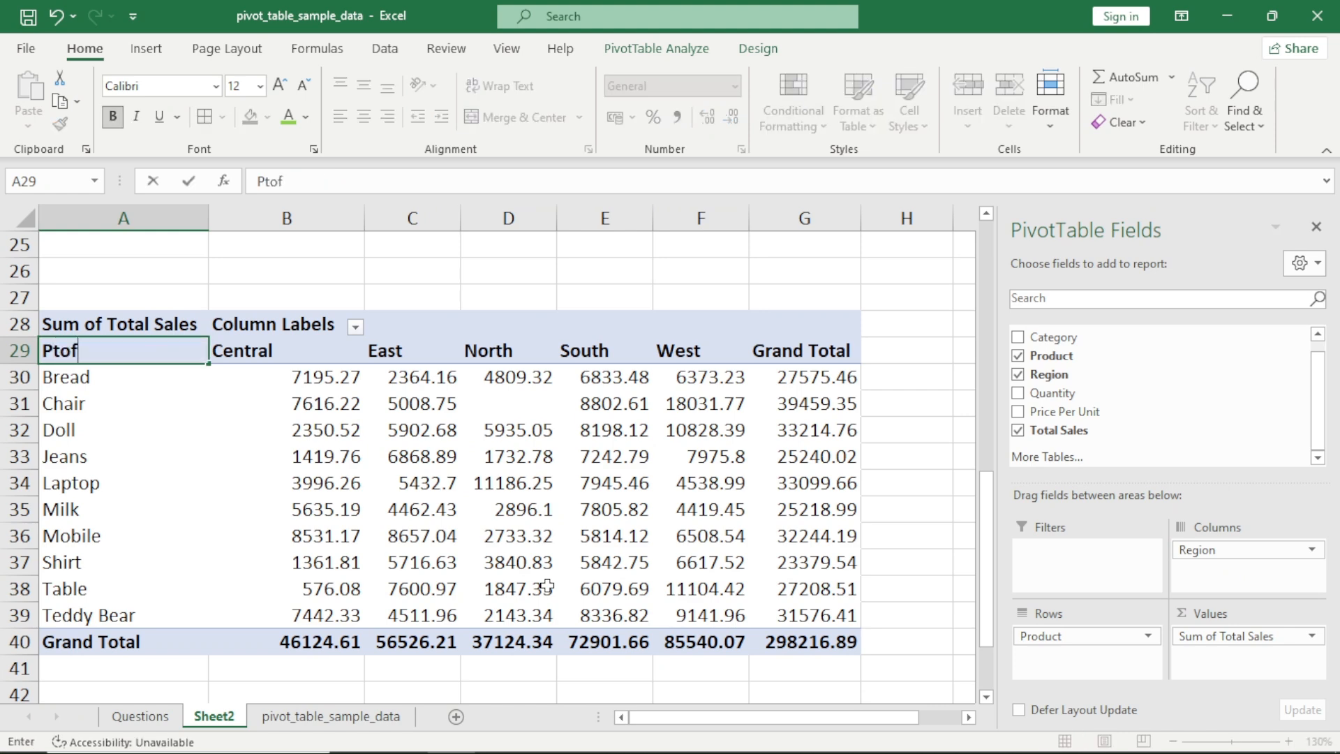
key("BackSpace")
key("BackSpace")
key("BackSpace")
type("roduct/Region")
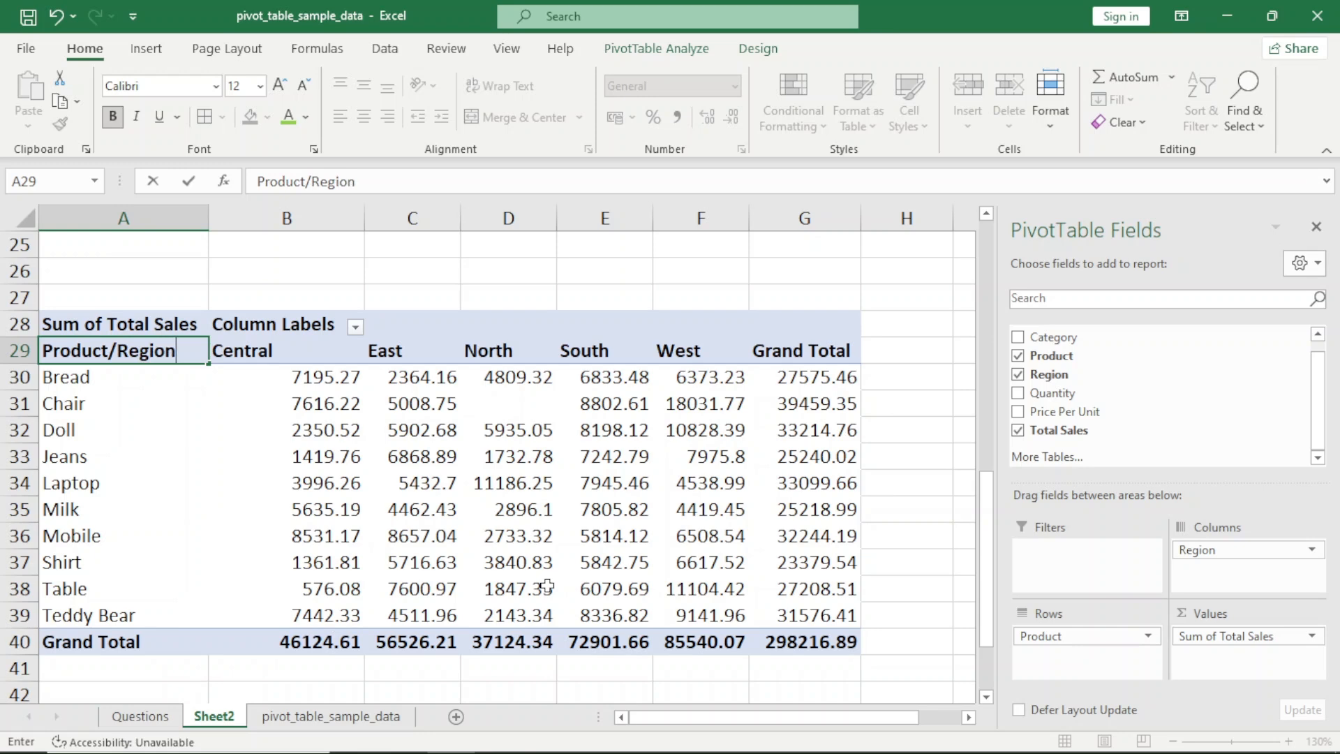
key("Tab")
key("Right")
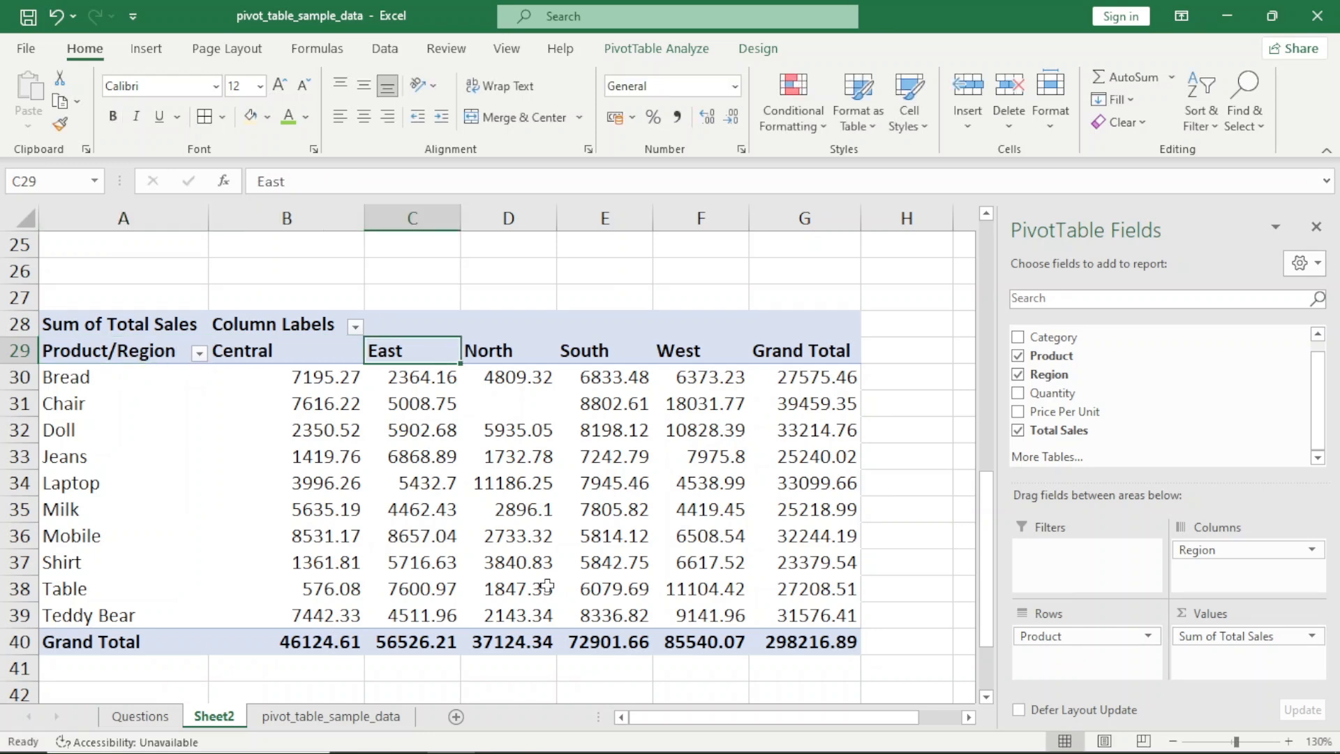
key("Right")
key("Right")
key("Right")
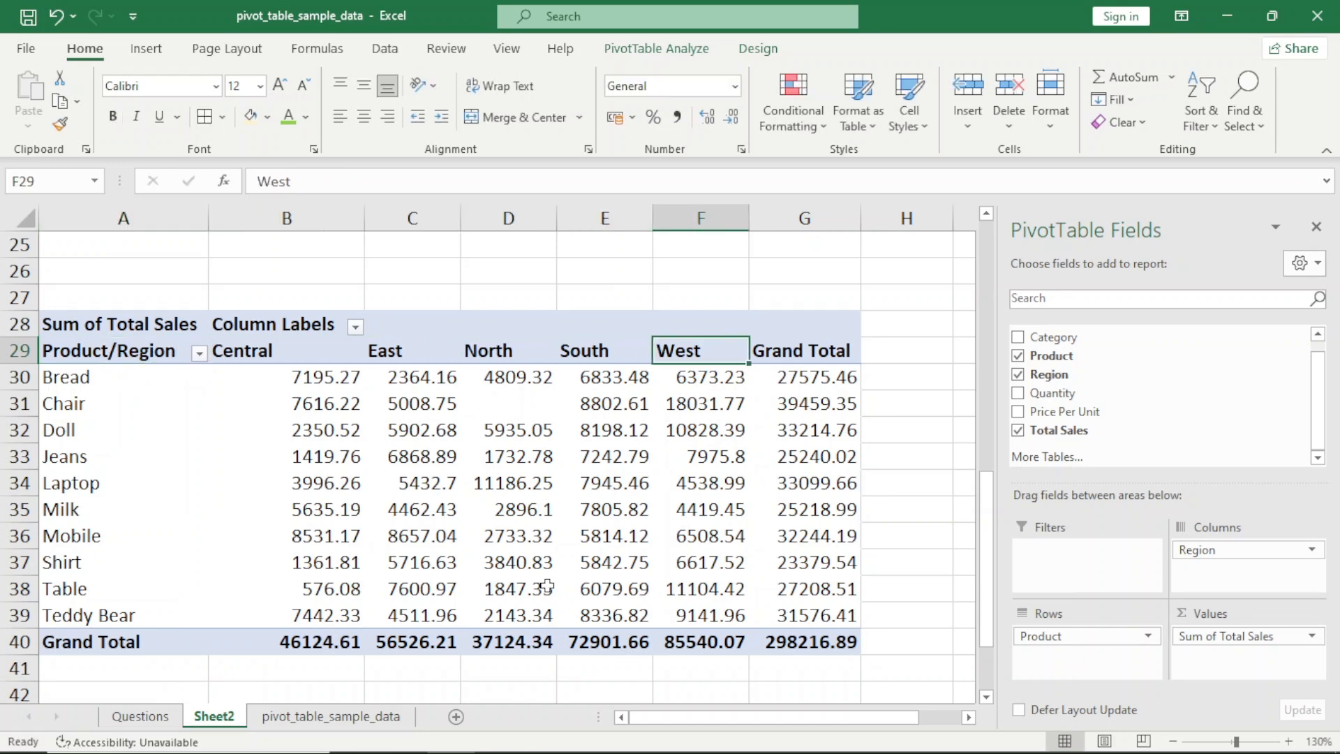
Examine the product rows, region column headers and totals of the pivot at A28
key("Left")
key("Left")
key("Left")
key("Left")
key("Left")
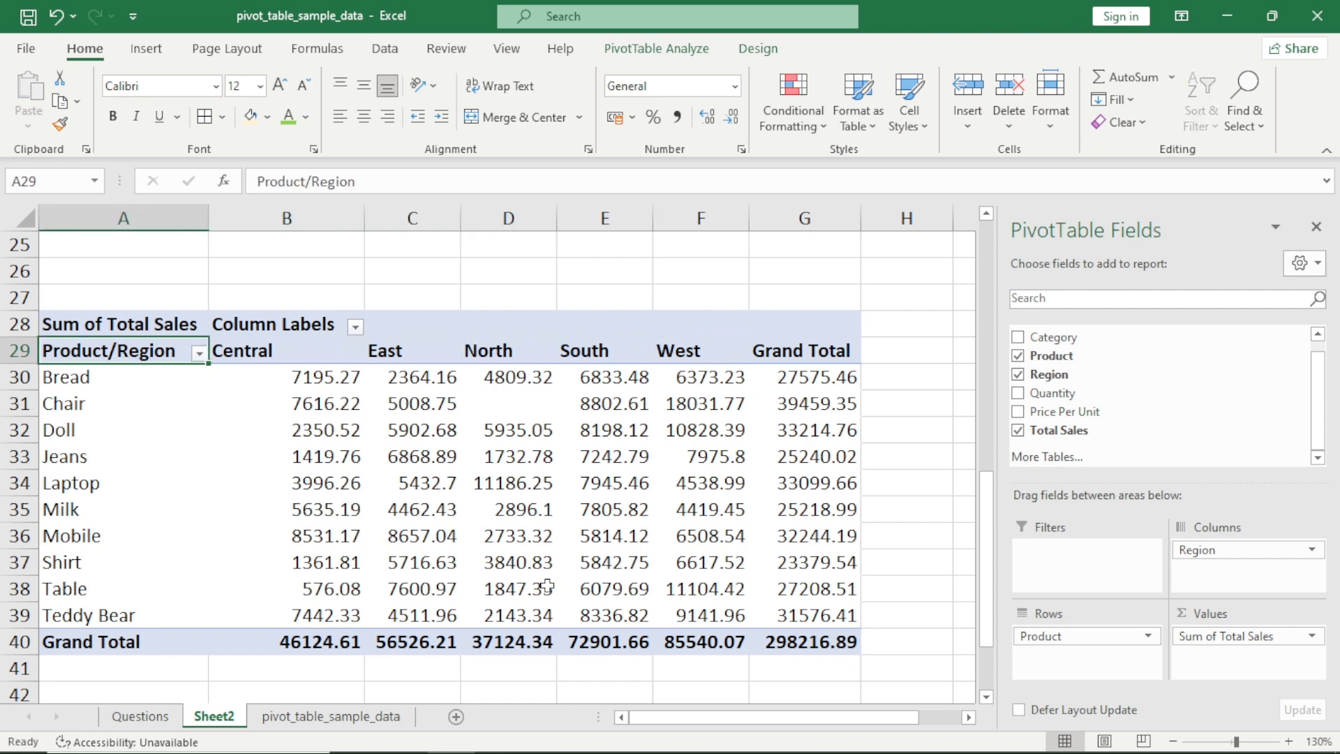
key("ctrl+shift+Right")
key("ctrl+shift+Down")
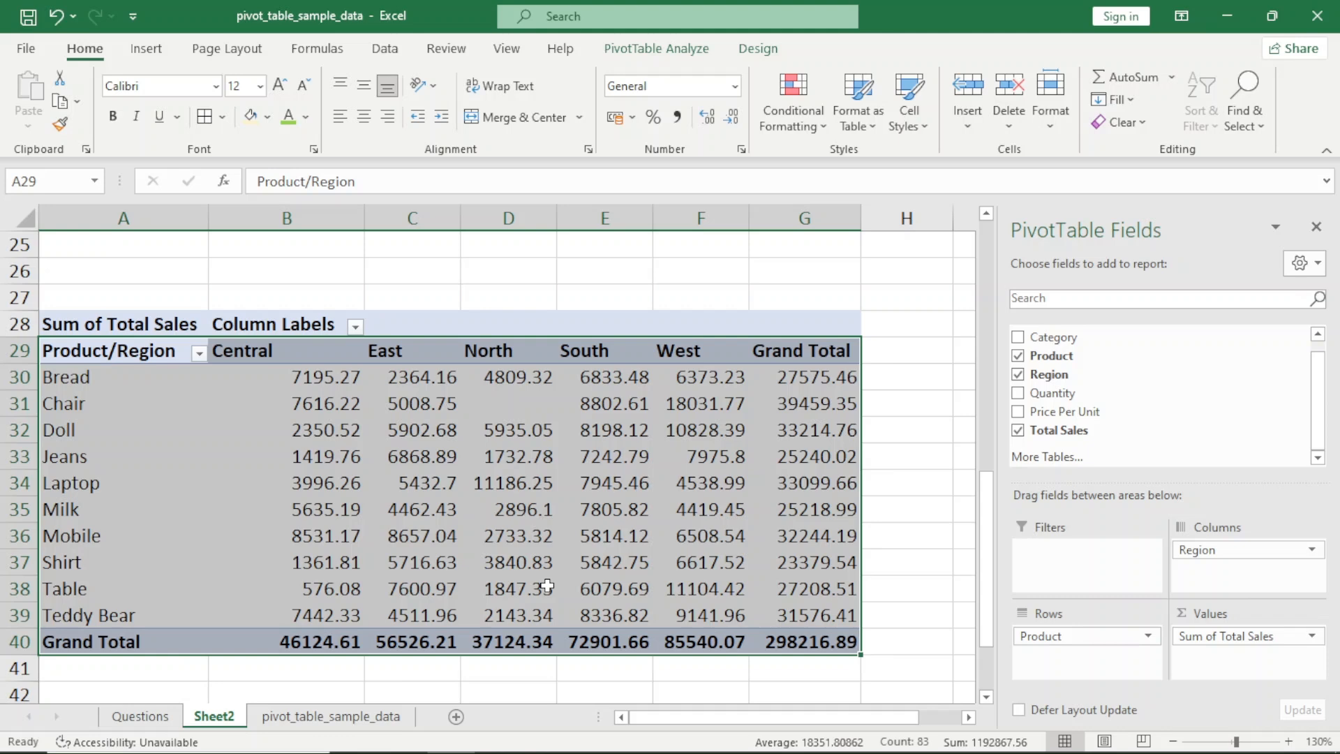
key("Down")
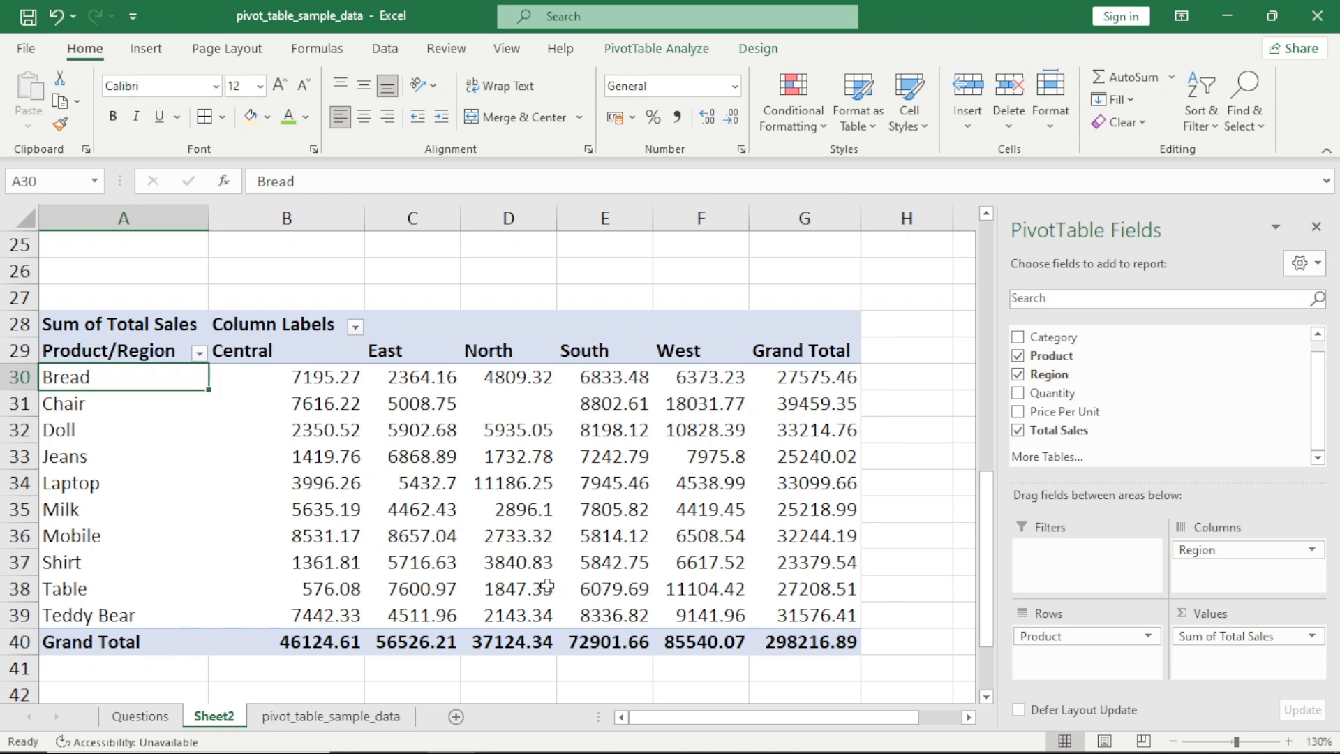
key("ctrl+shift+Down")
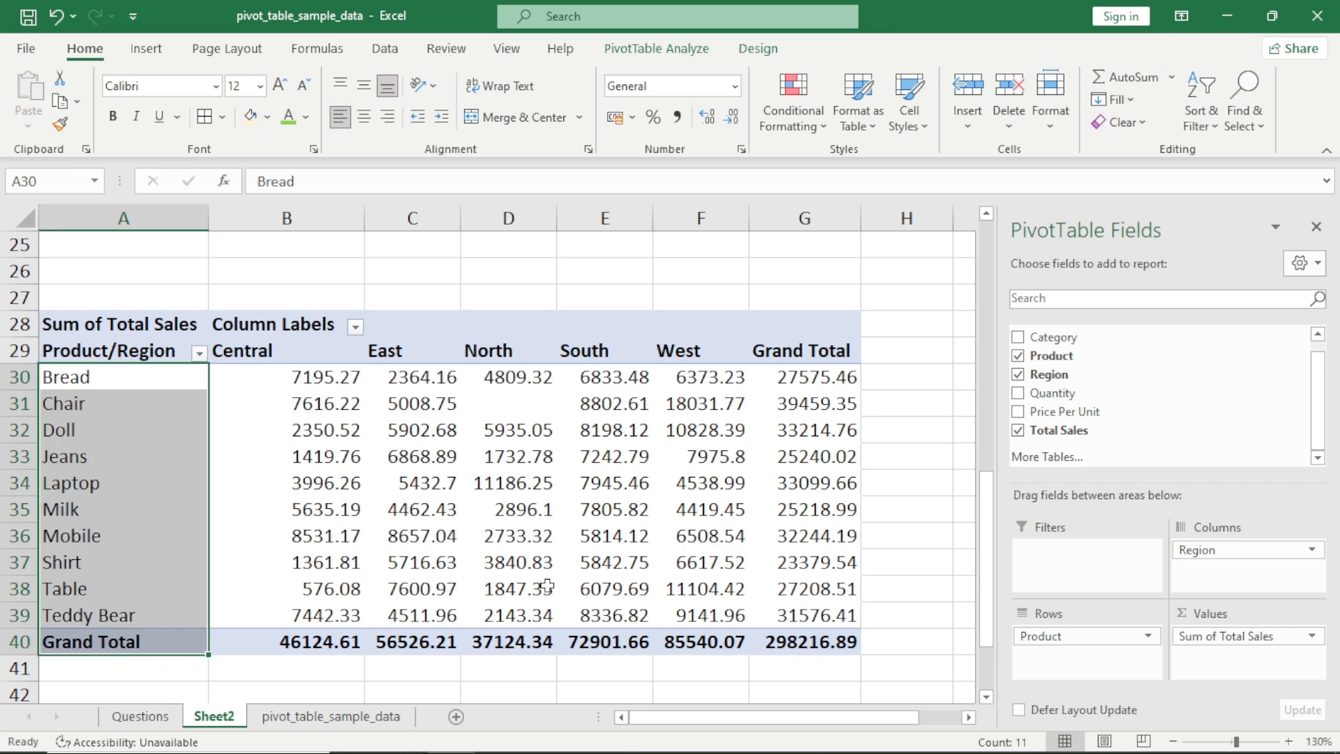
key("Up")
key("Right")
key("Left")
key("Down")
key("ctrl+shift+Down")
key("Up")
key("Right")
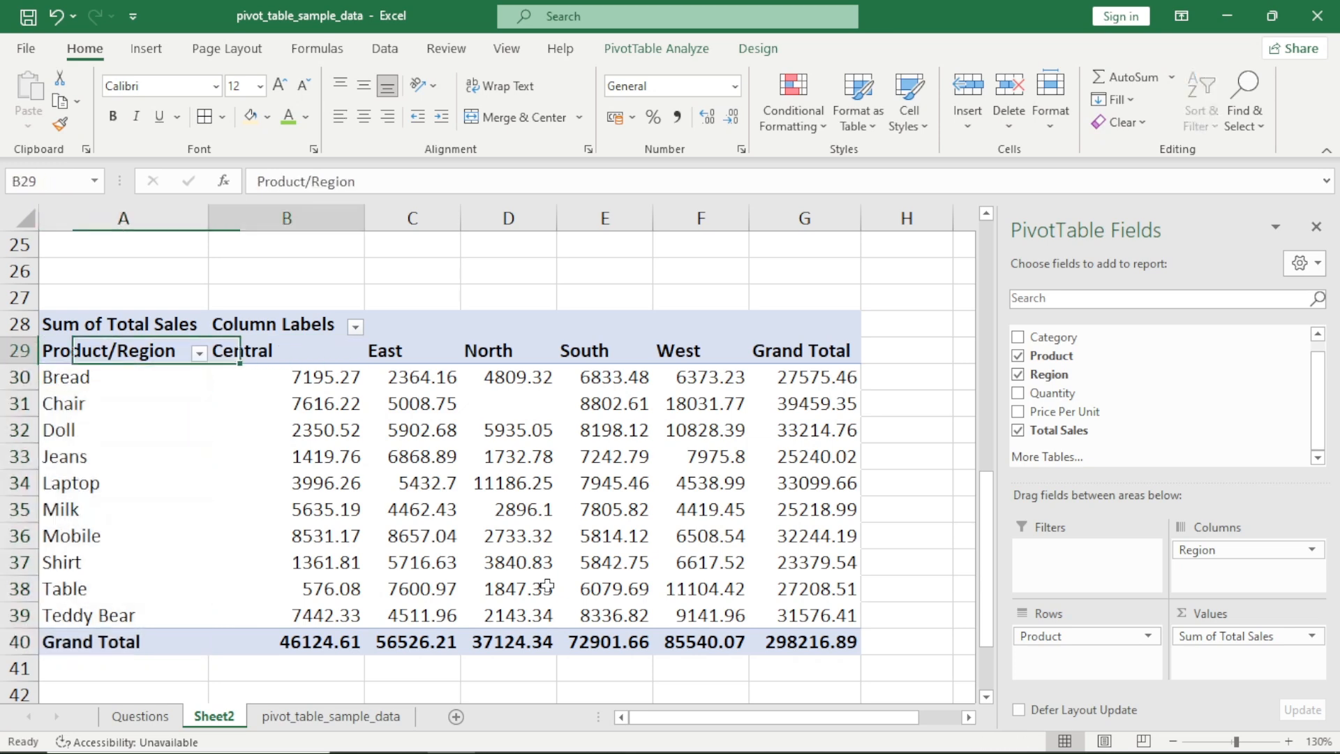
key("ctrl+shift+Right")
key("Left")
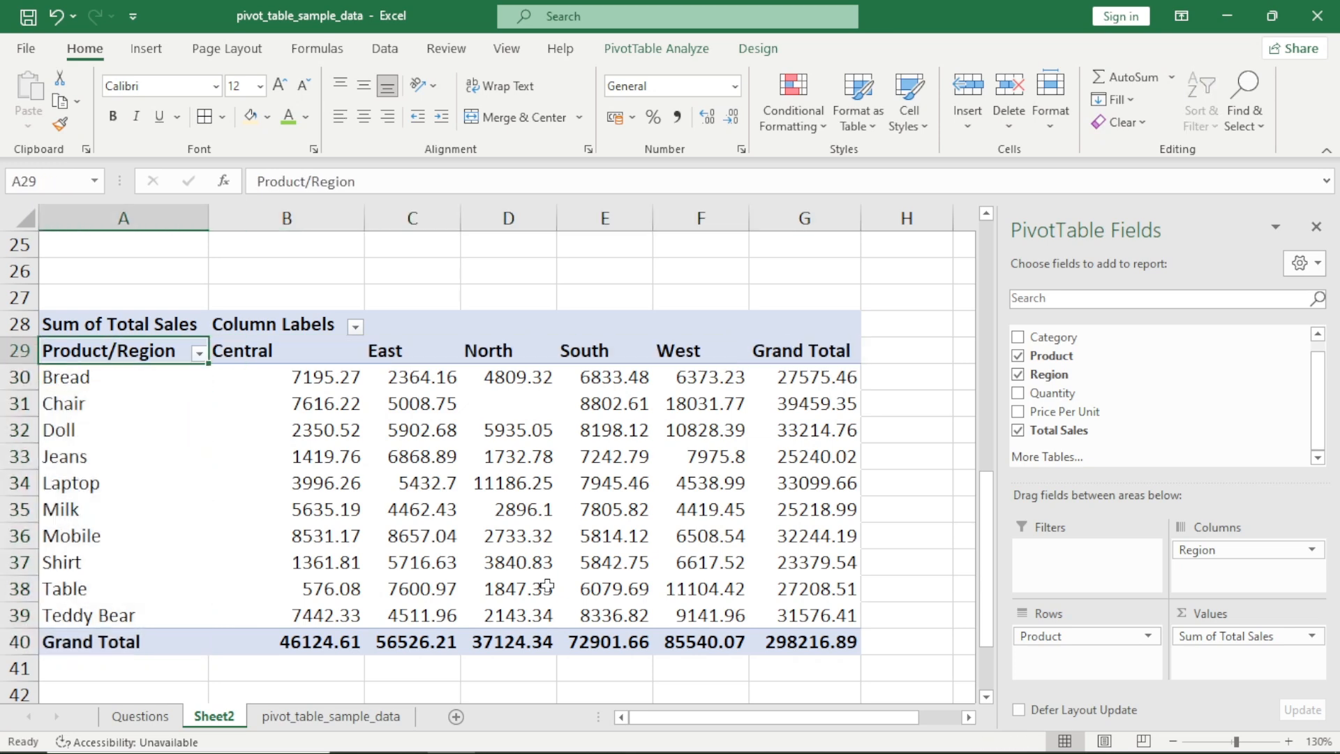
key("Right")
key("ctrl+shift+Right")
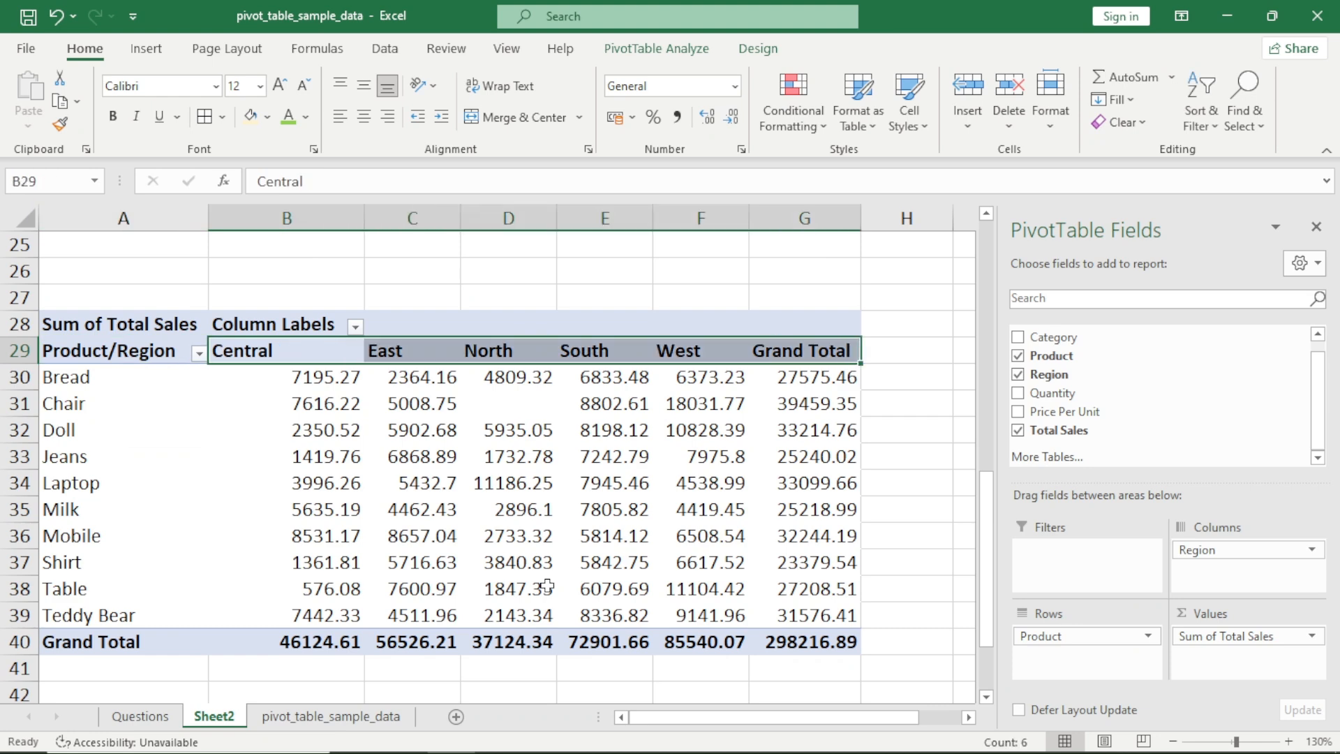
key("Left")
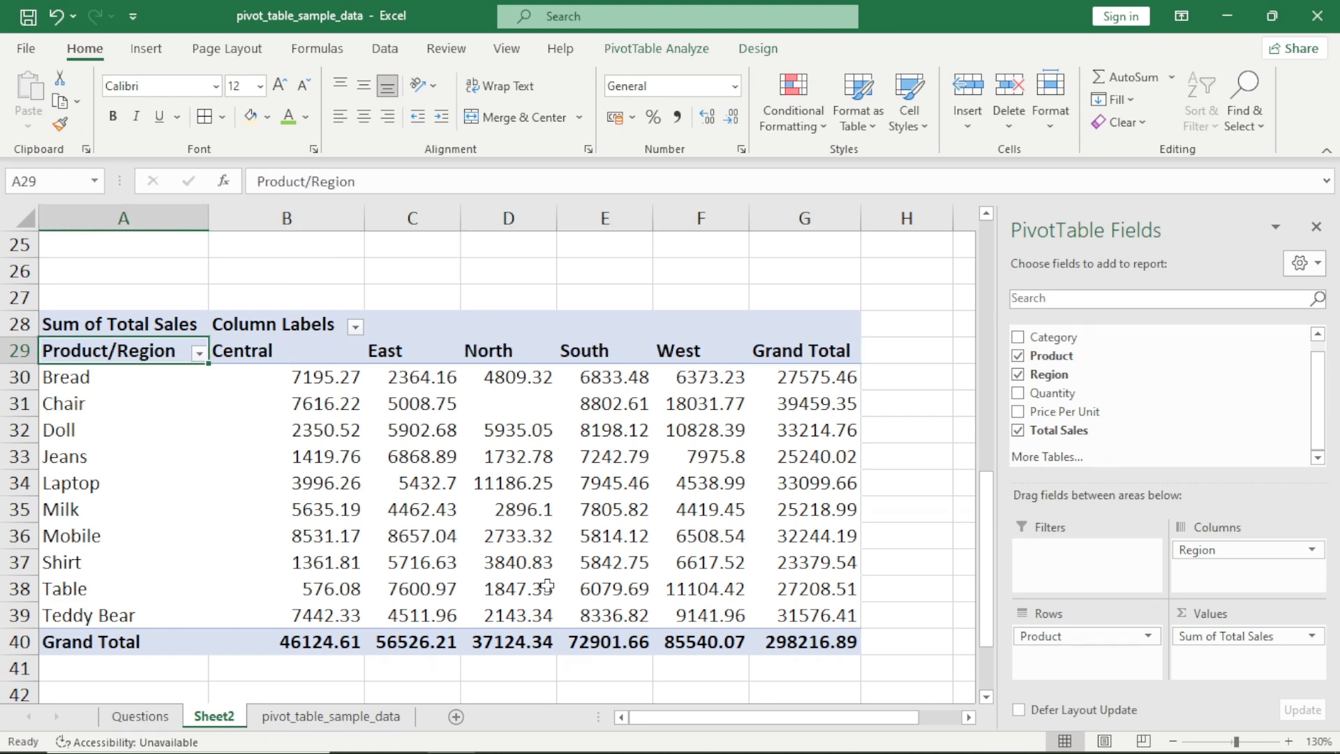
Centre-align the whole pivot at A28 and apply borders to all of its cells
key("ctrl+a")
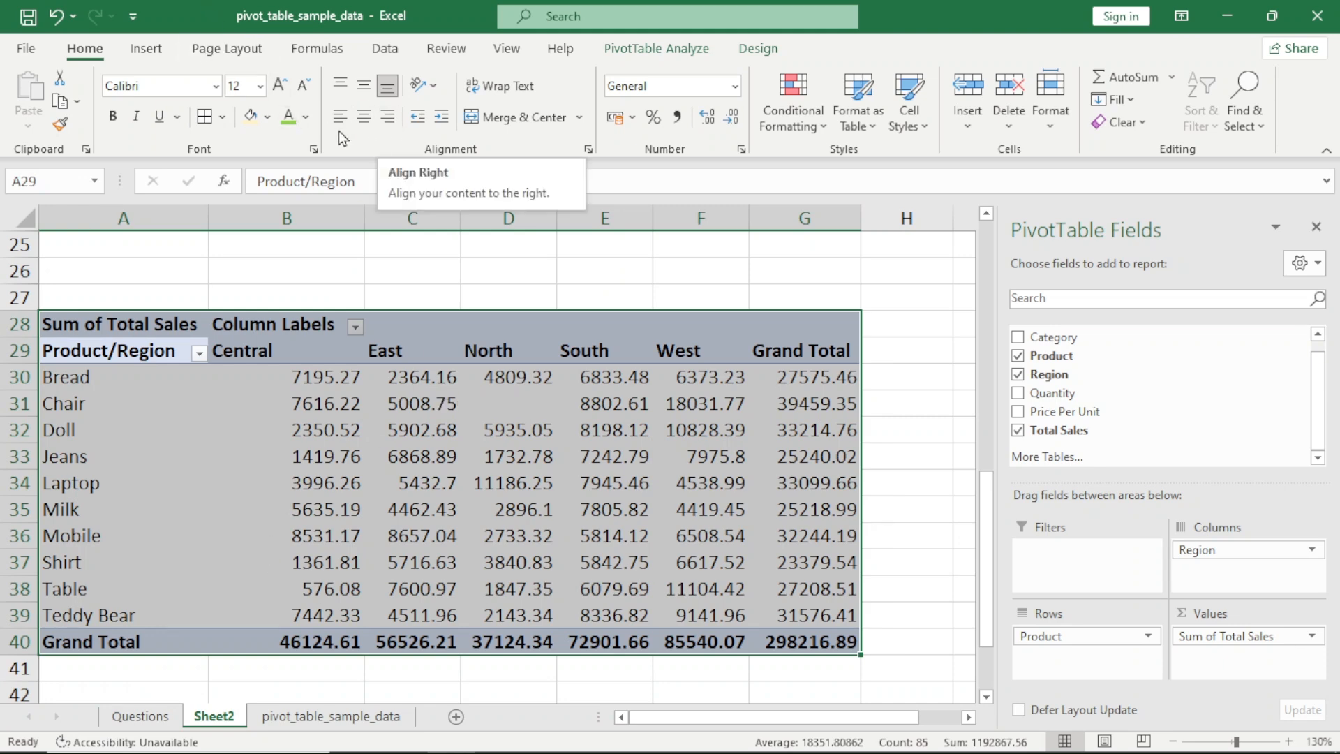
left_click(367, 124)
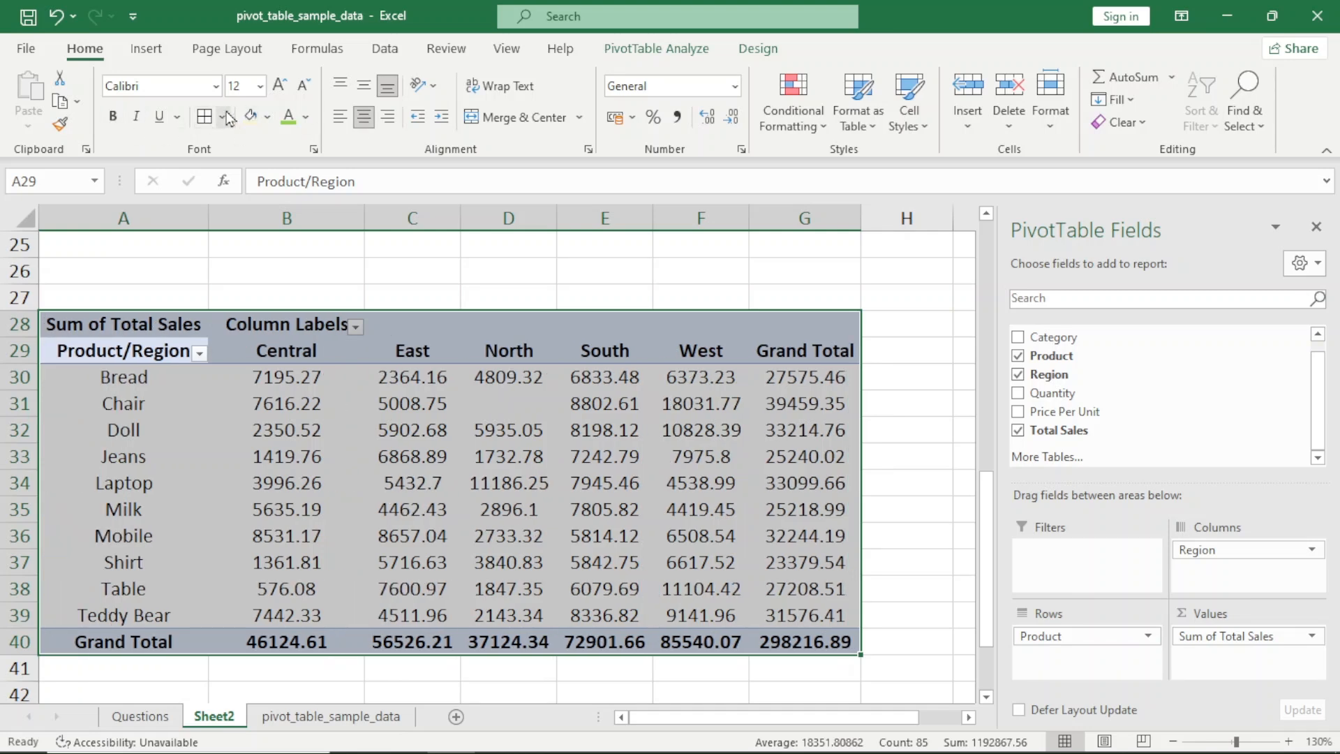
left_click(205, 119)
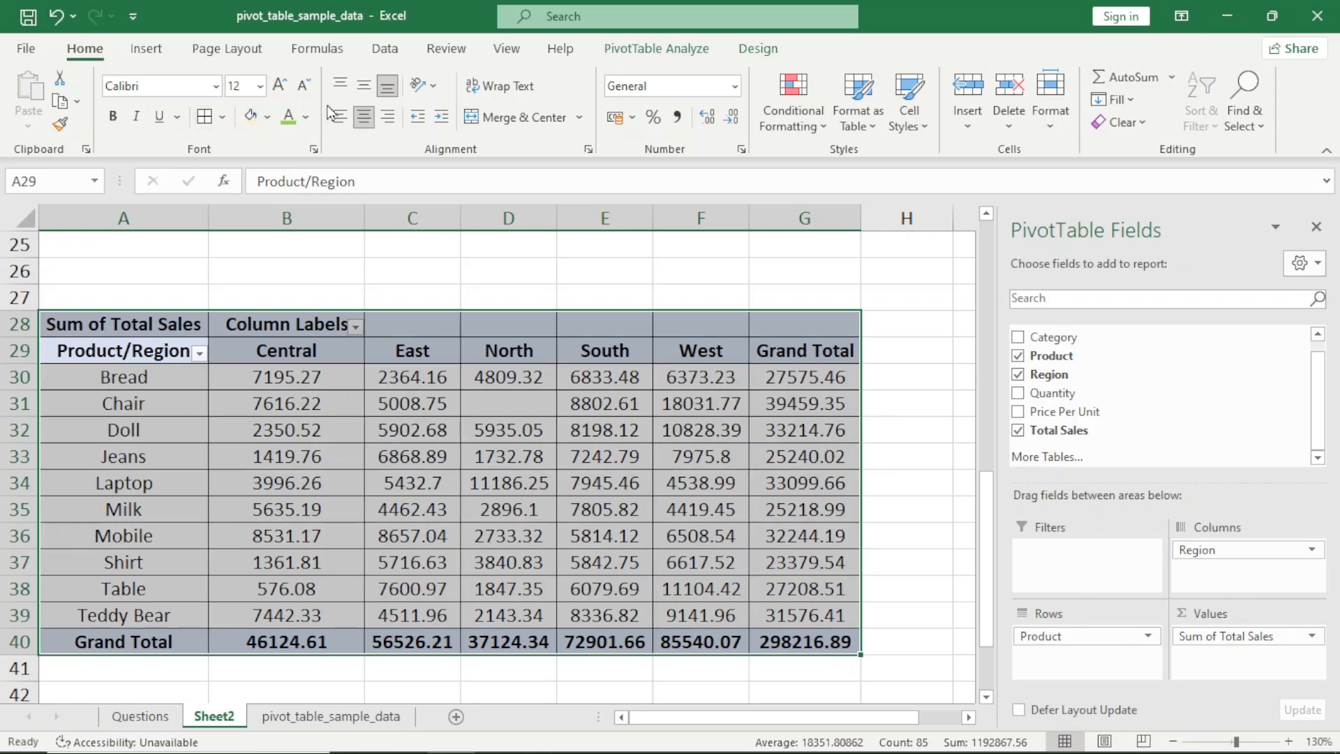
key("Down")
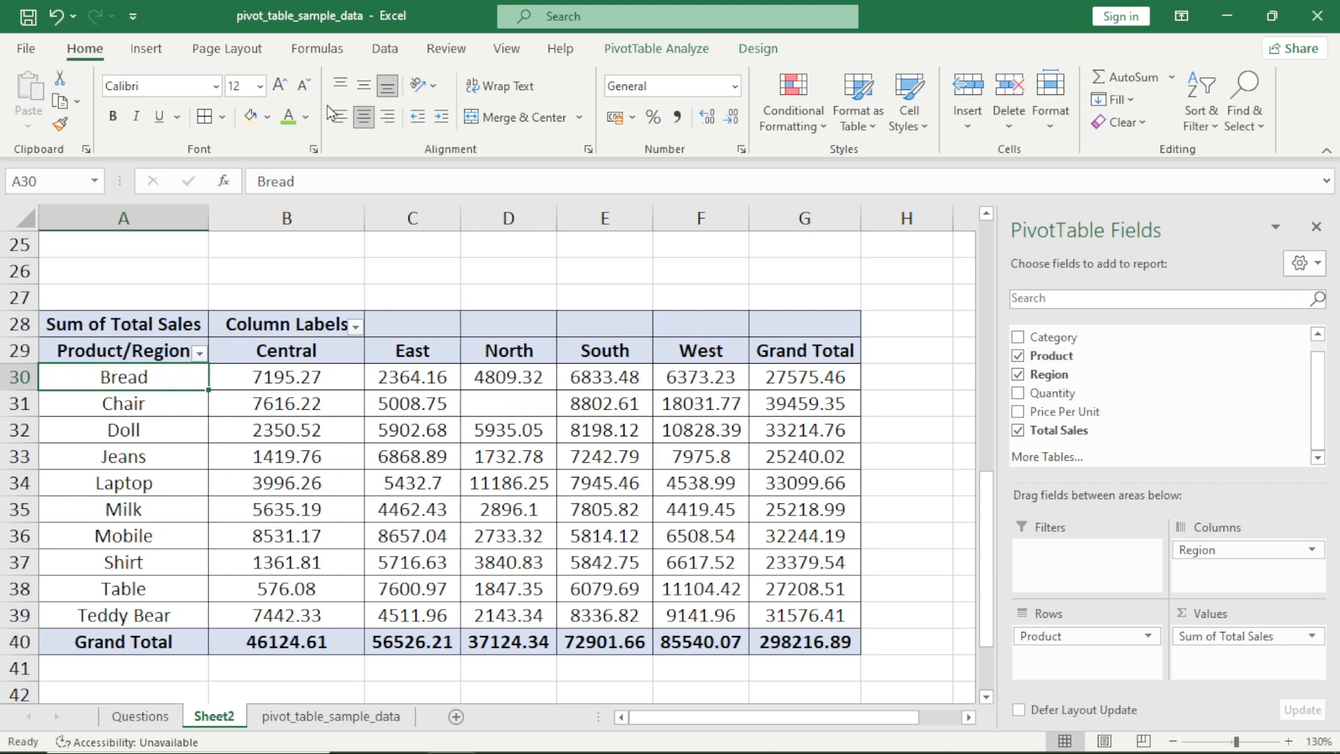
Read the Bread row's sales for each region through to its grand total
key("Right")
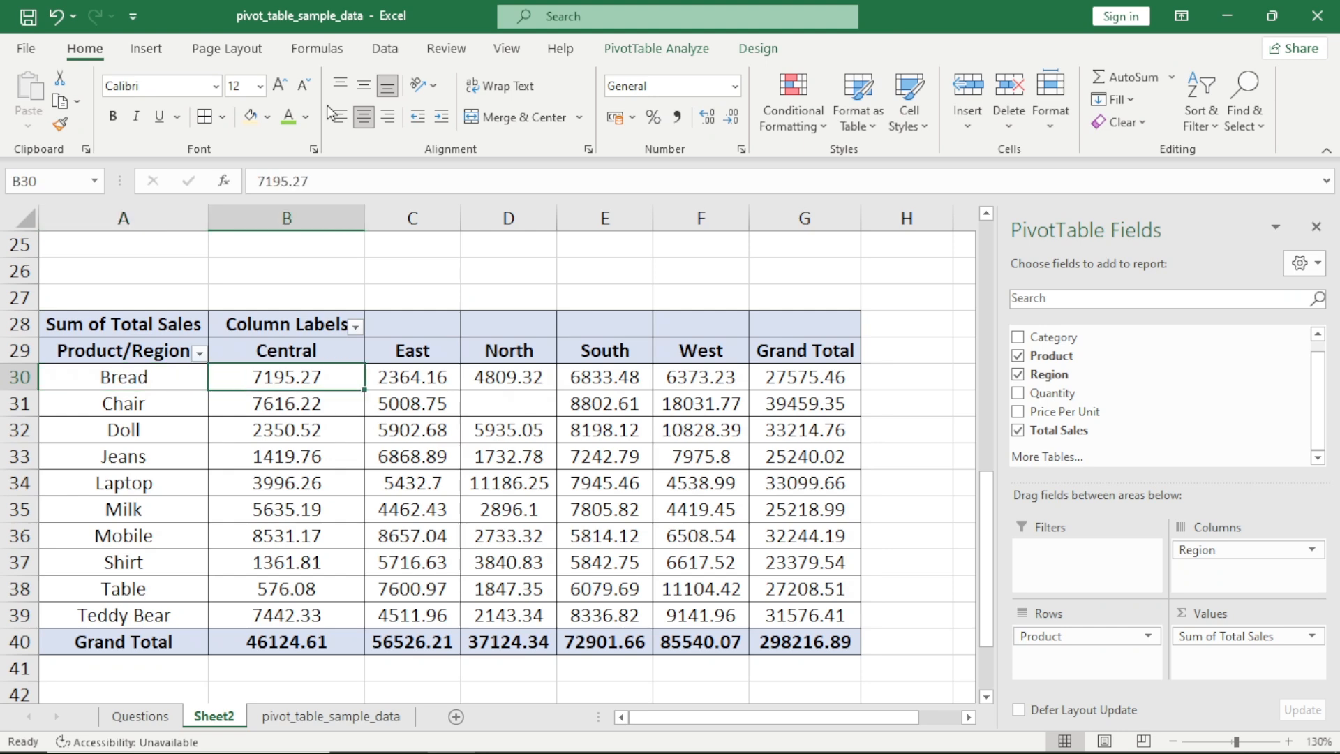
key("Right")
key("Right")
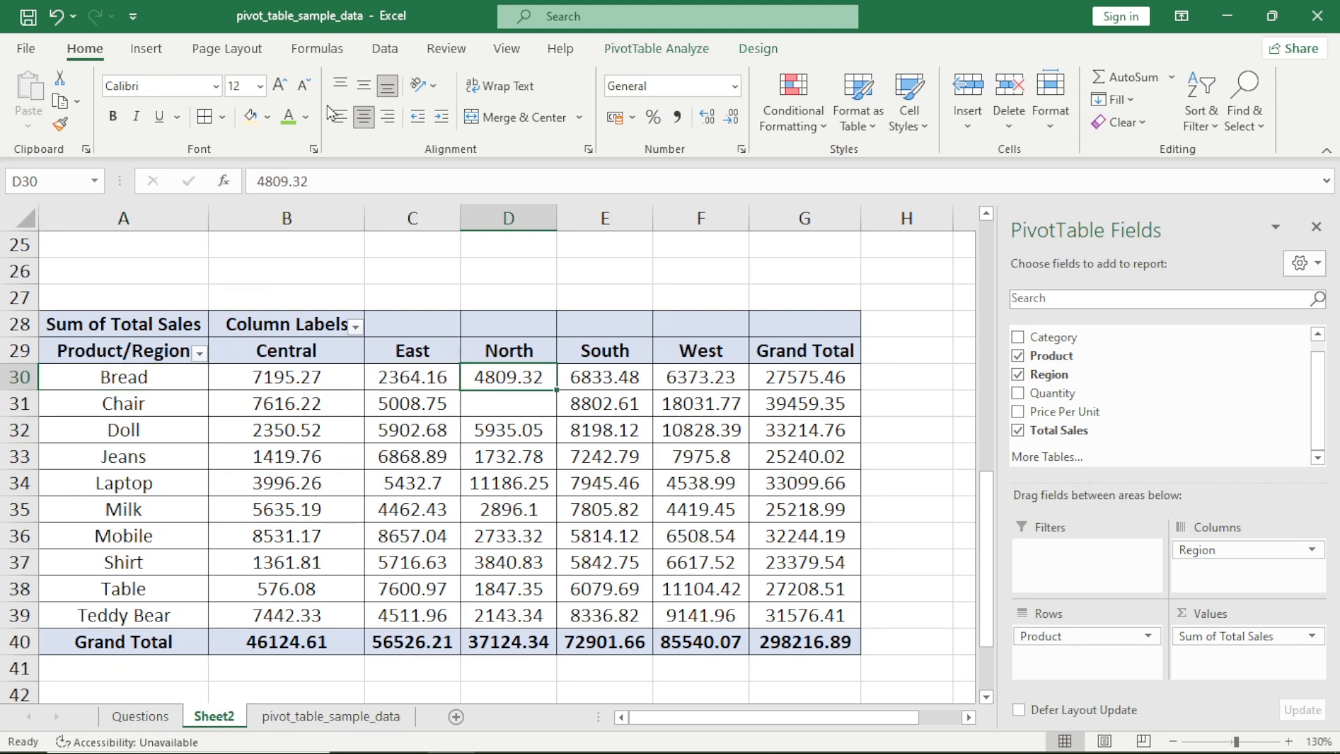
key("Right")
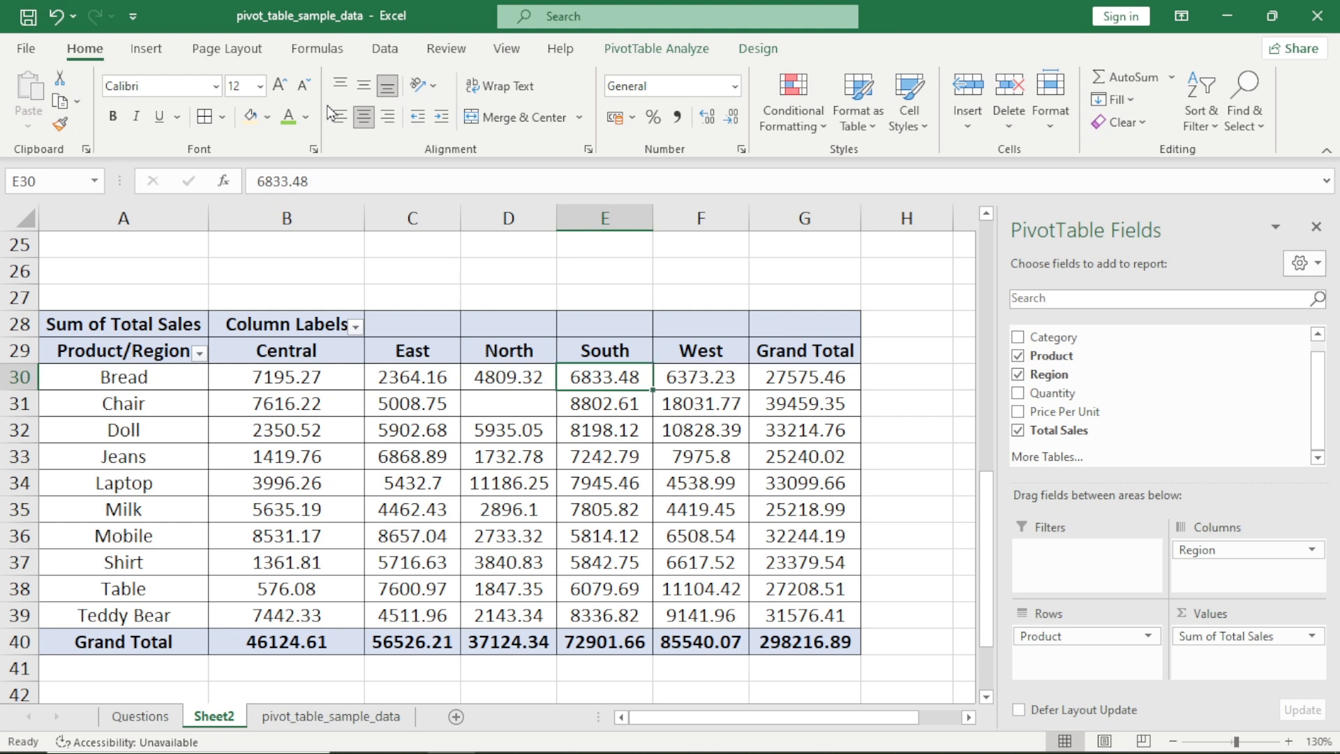
key("Right")
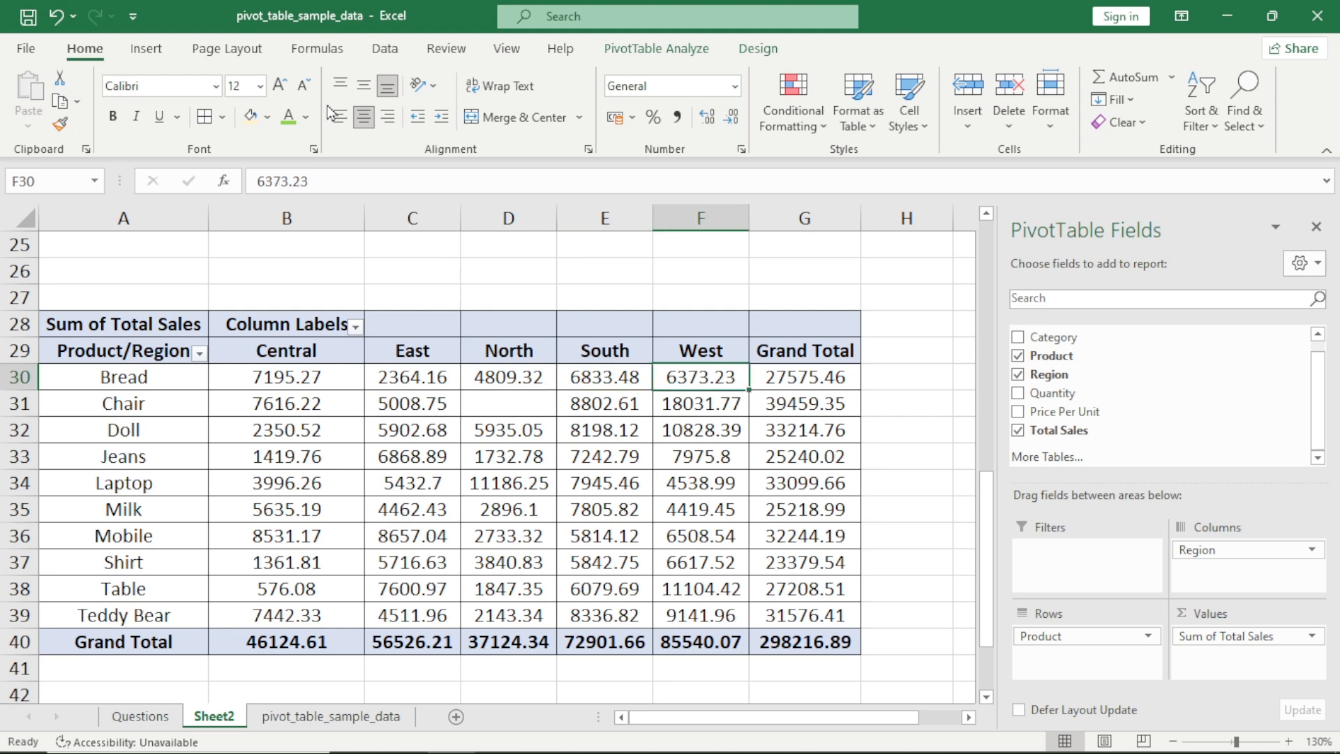
key("Right")
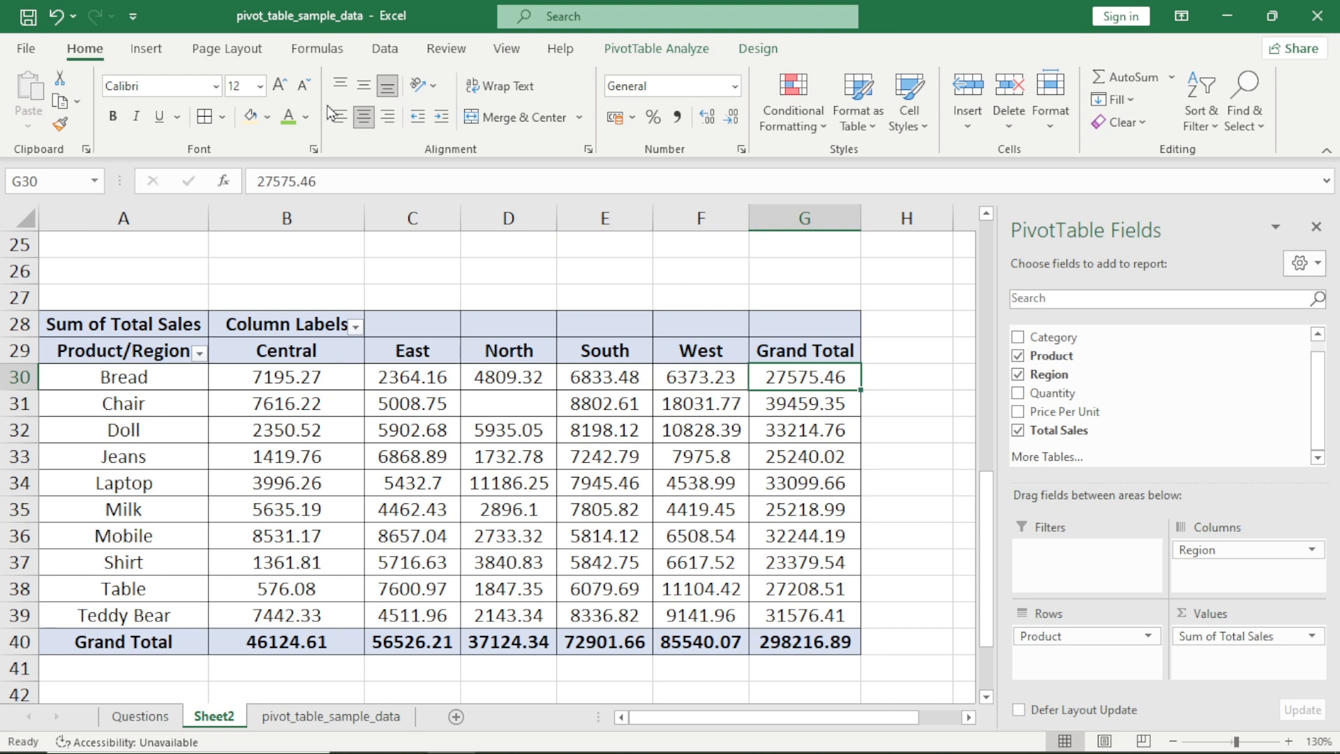
Copy the question "Category wise Region wise Sales" from the Questions sheet into Sheet2 cell A27 as the pivot's title
key("ctrl+Page_Up")
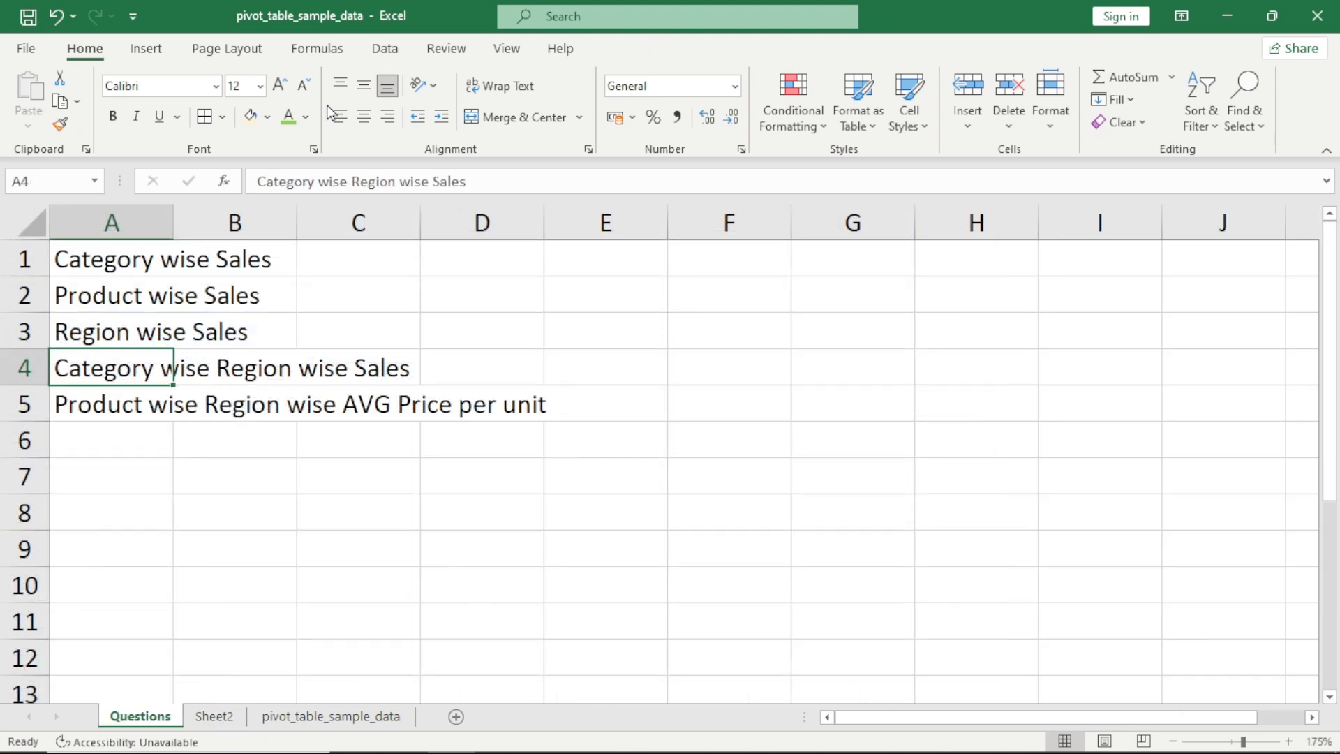
key("Down")
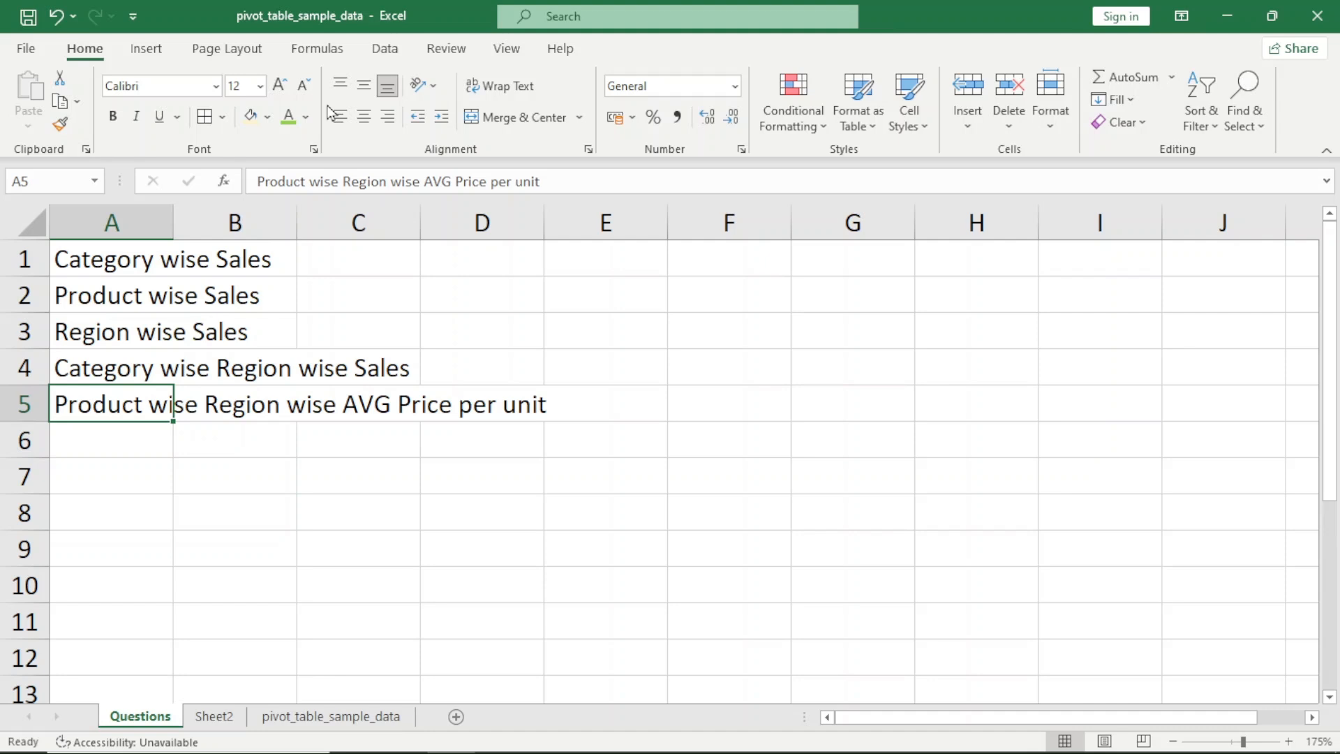
key("Up")
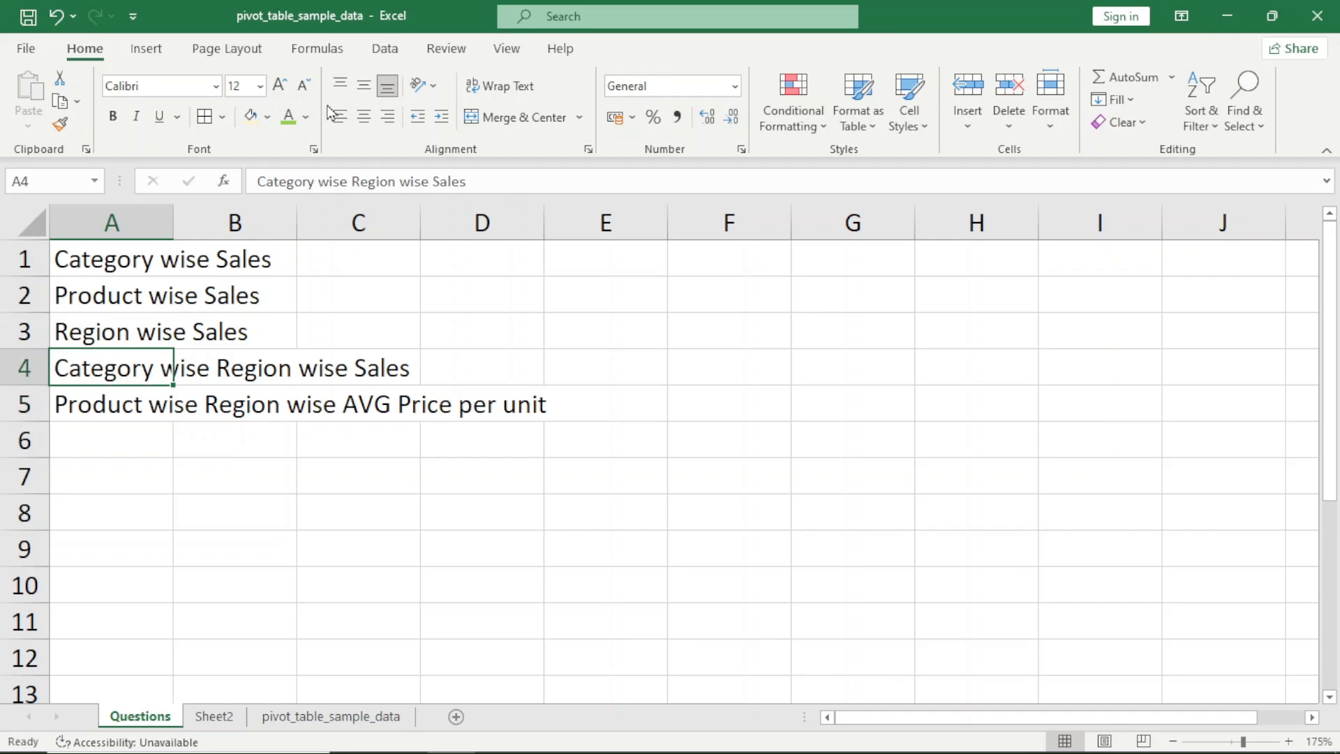
key("ctrl+c")
key("ctrl+Page_Down")
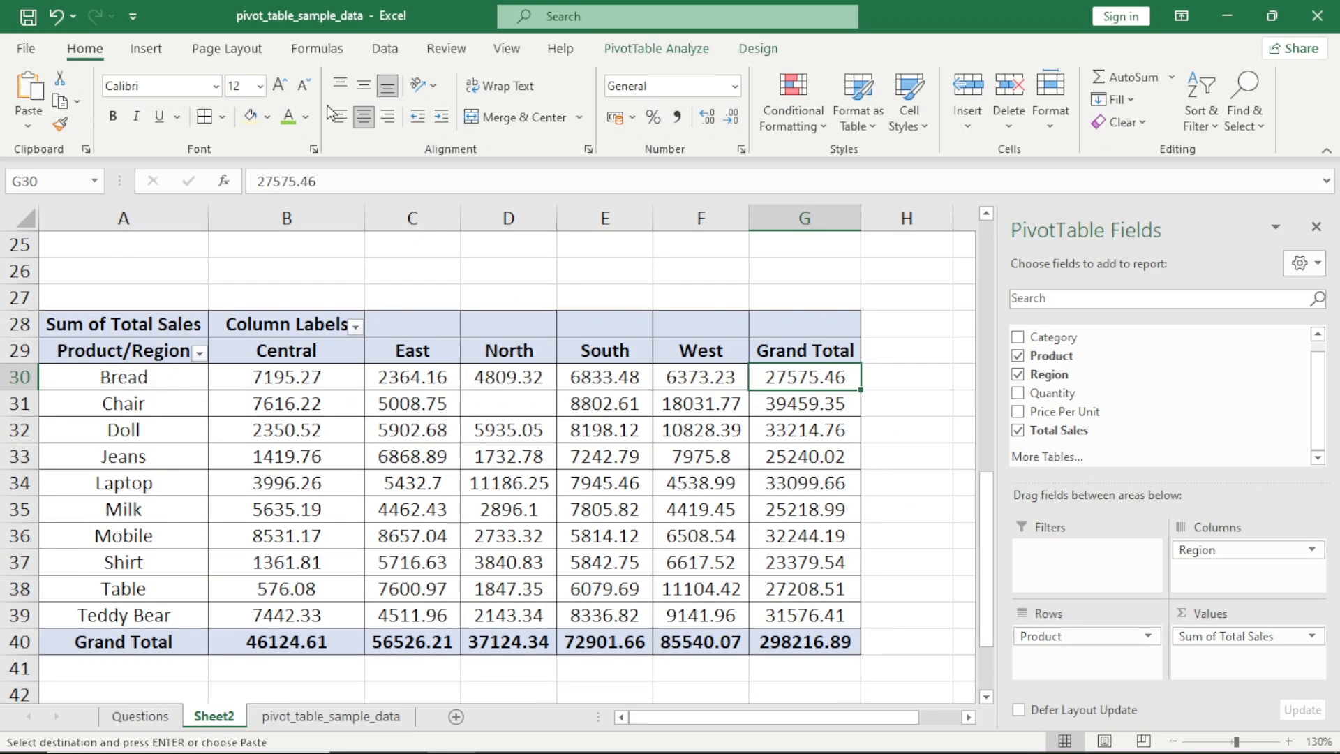
key("Up")
key("Up")
key("Up")
key("Home")
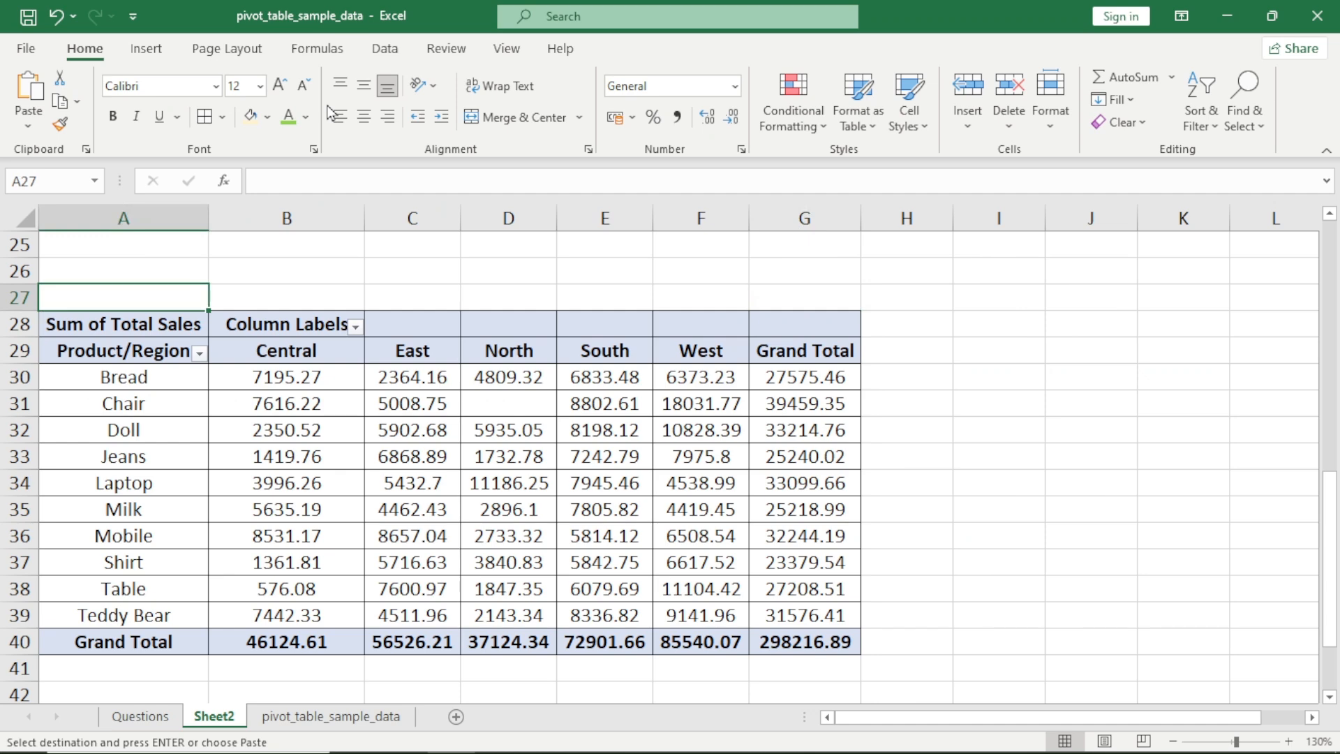
key("ctrl+v")
Examine the regional sales of Bread and the Grand Total column for all products in the titled pivot
key("Down")
key("Down")
key("Down")
key("Right")
key("Right")
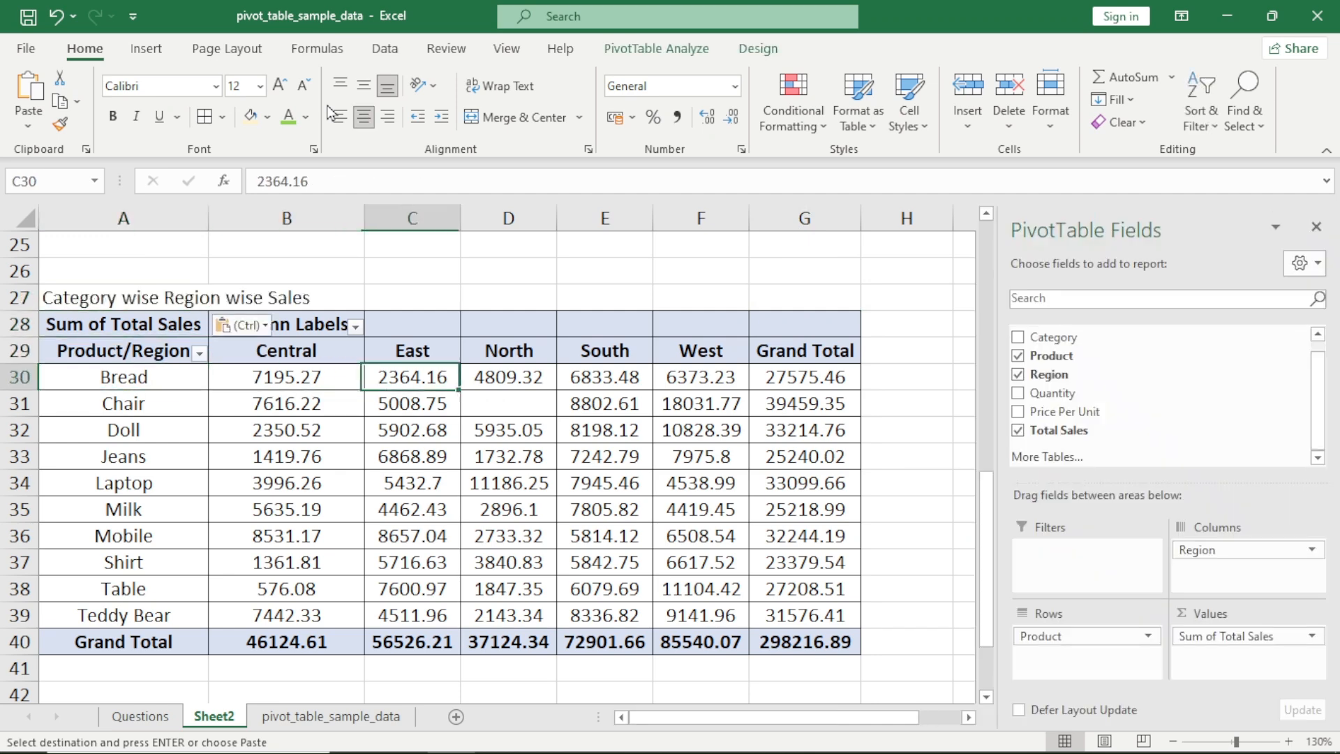
key("Left")
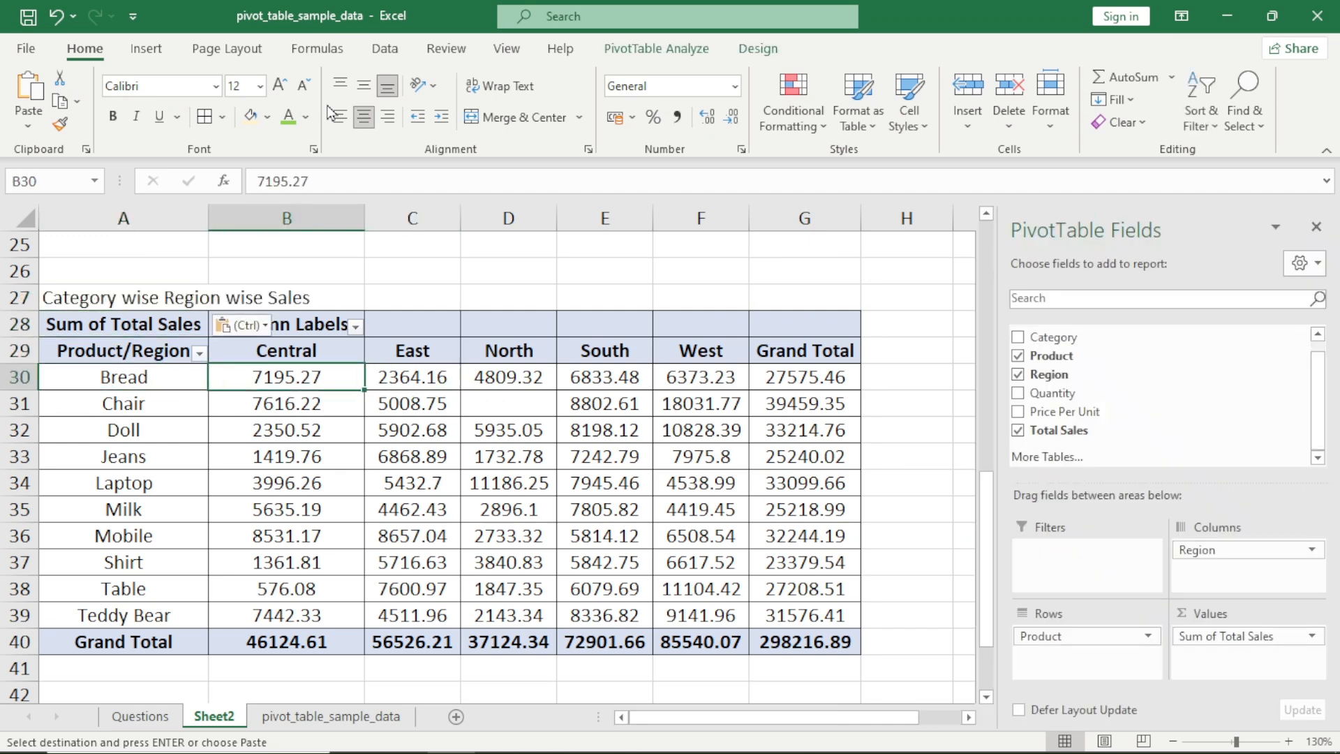
key("Right")
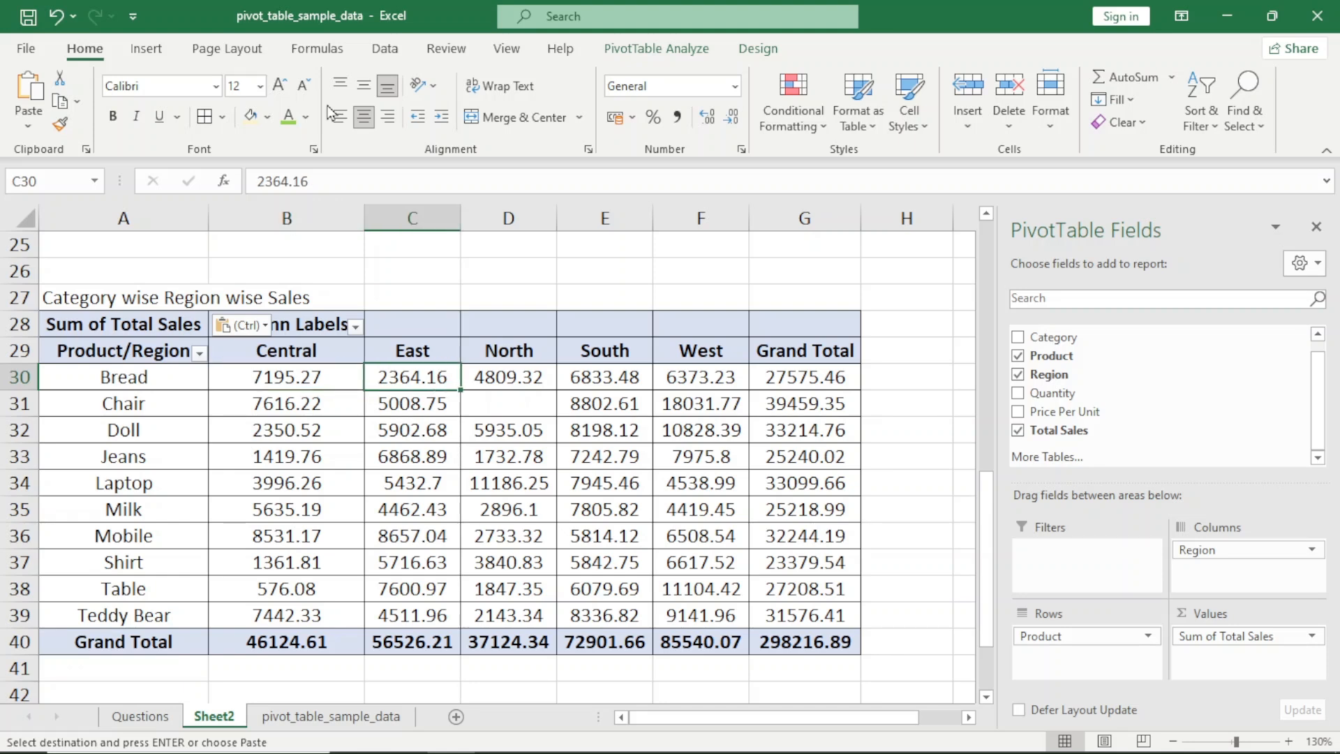
key("Right")
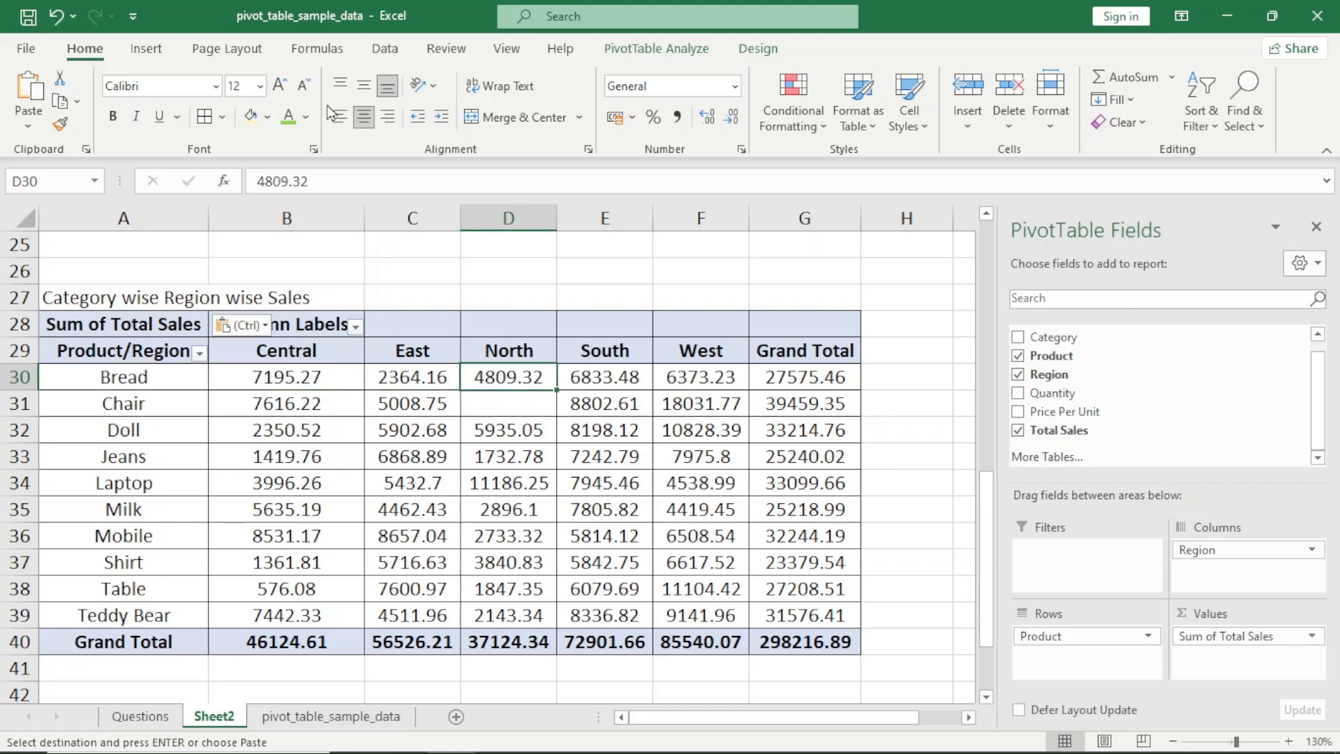
key("Right")
key("Right")
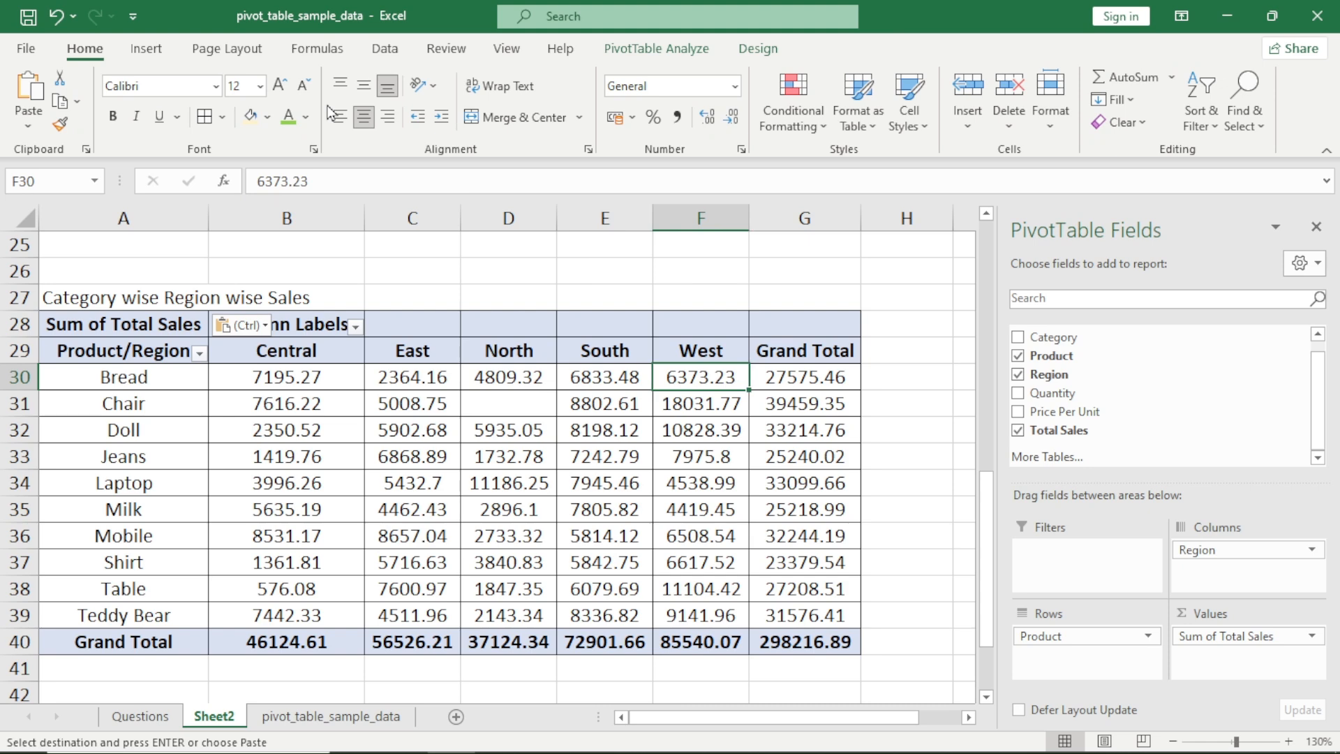
key("Right")
key("ctrl+shift+Down")
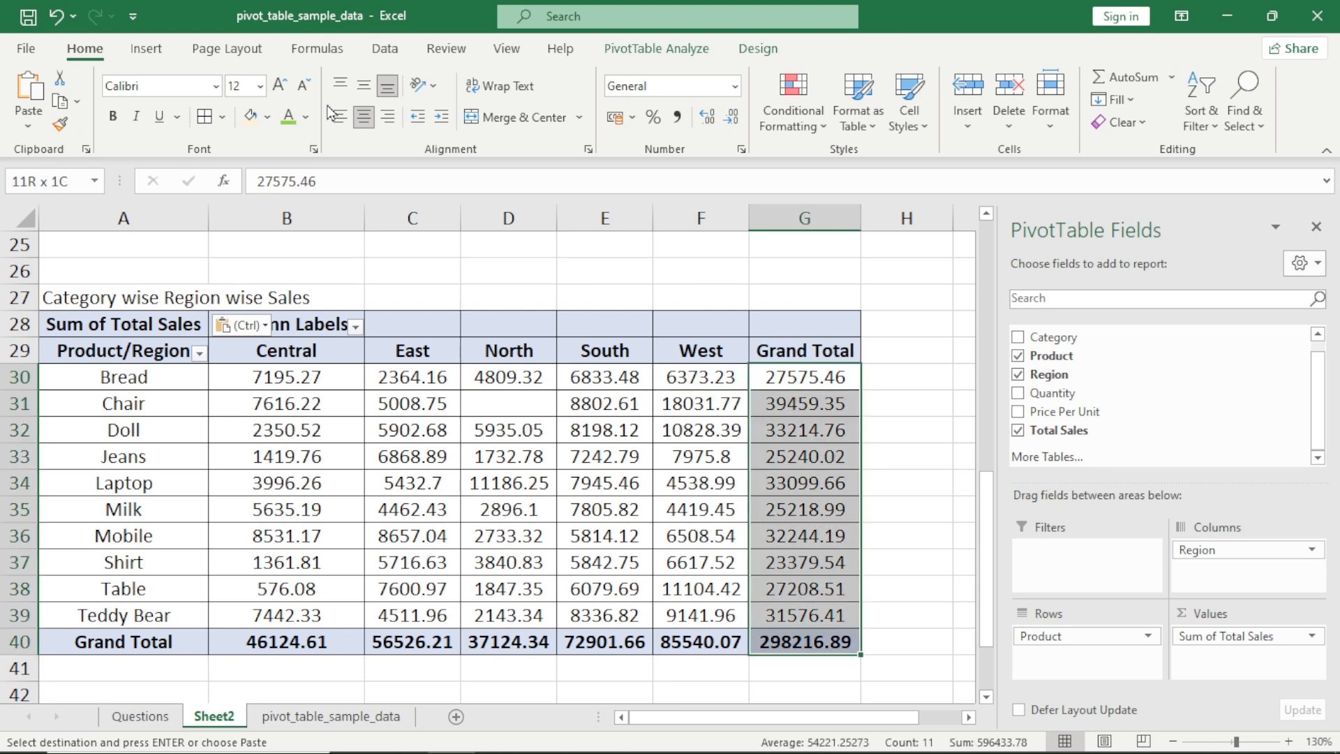
key("shift+Up")
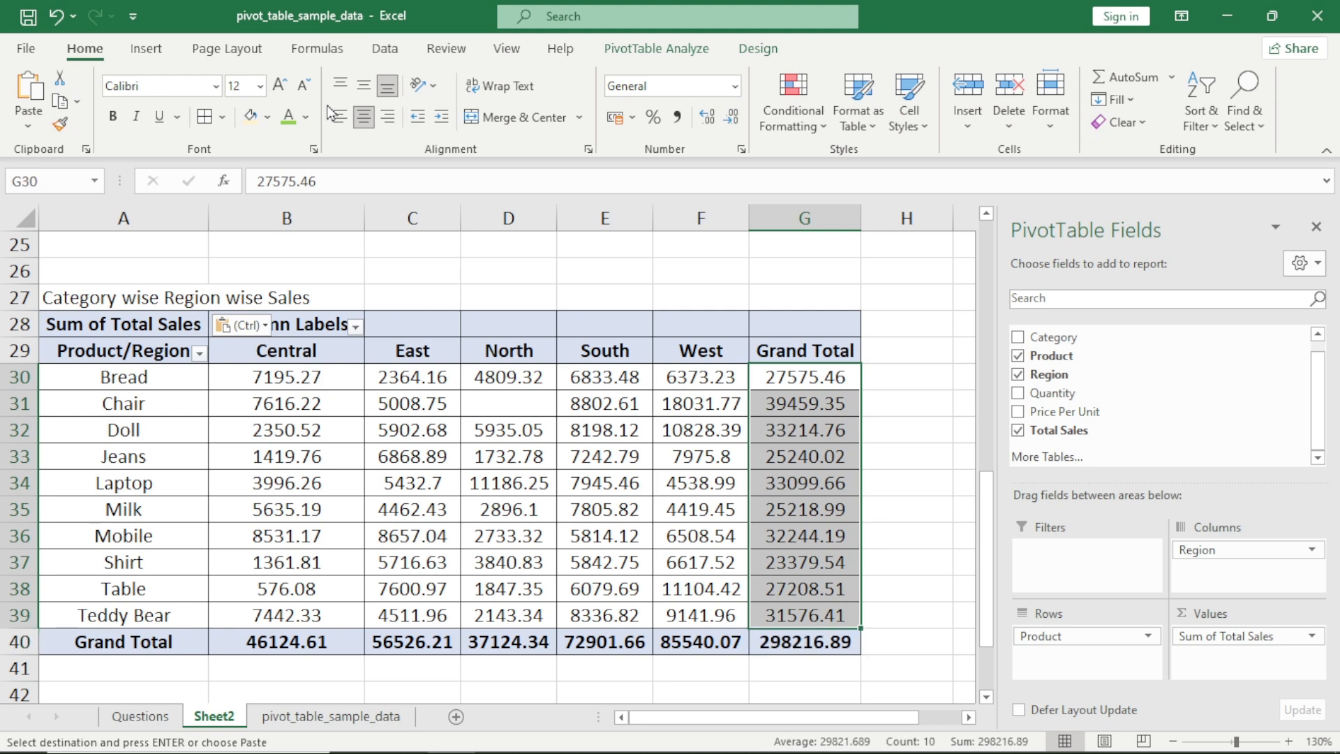
key("ctrl+Left")
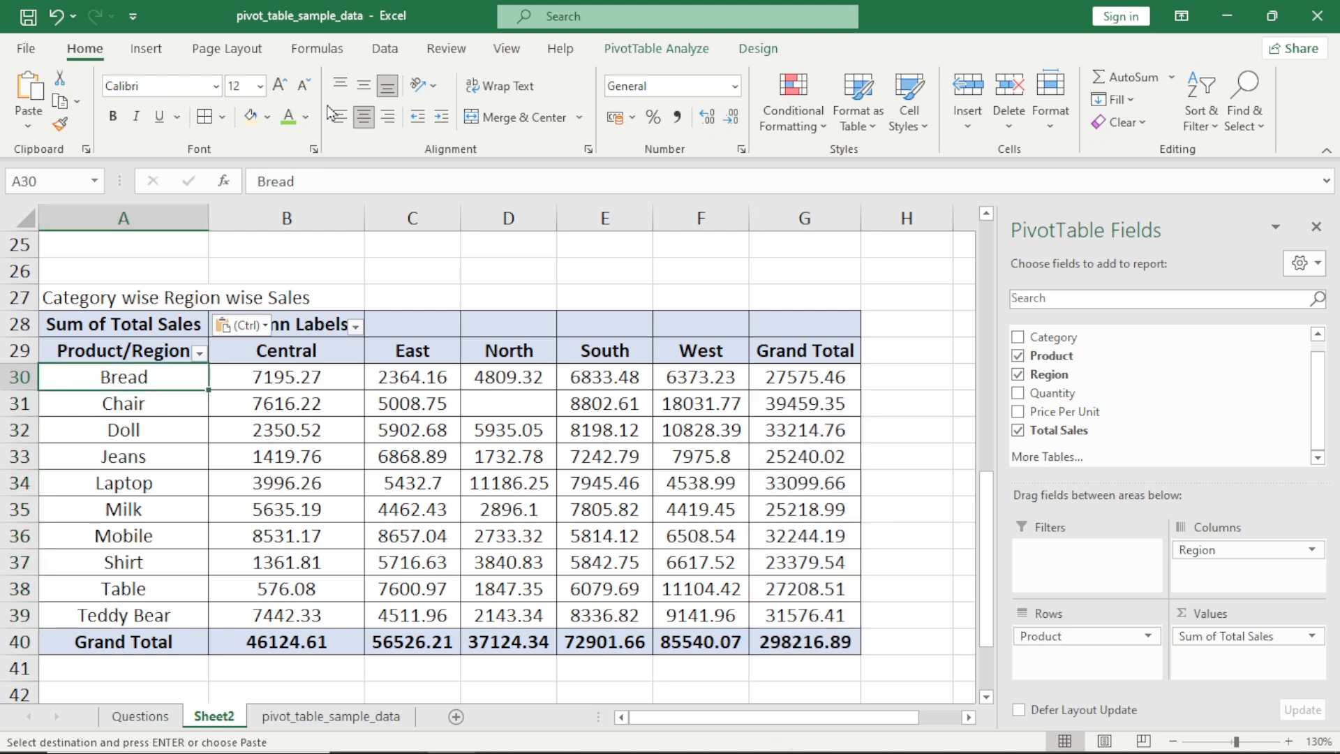
Find the empty area of Sheet2 below the Category wise Region wise Sales pivot and select cell A44
key("ctrl+Down")
key("ctrl+Down")
key("ctrl+Up")
key("Down")
key("Down")
key("Down")
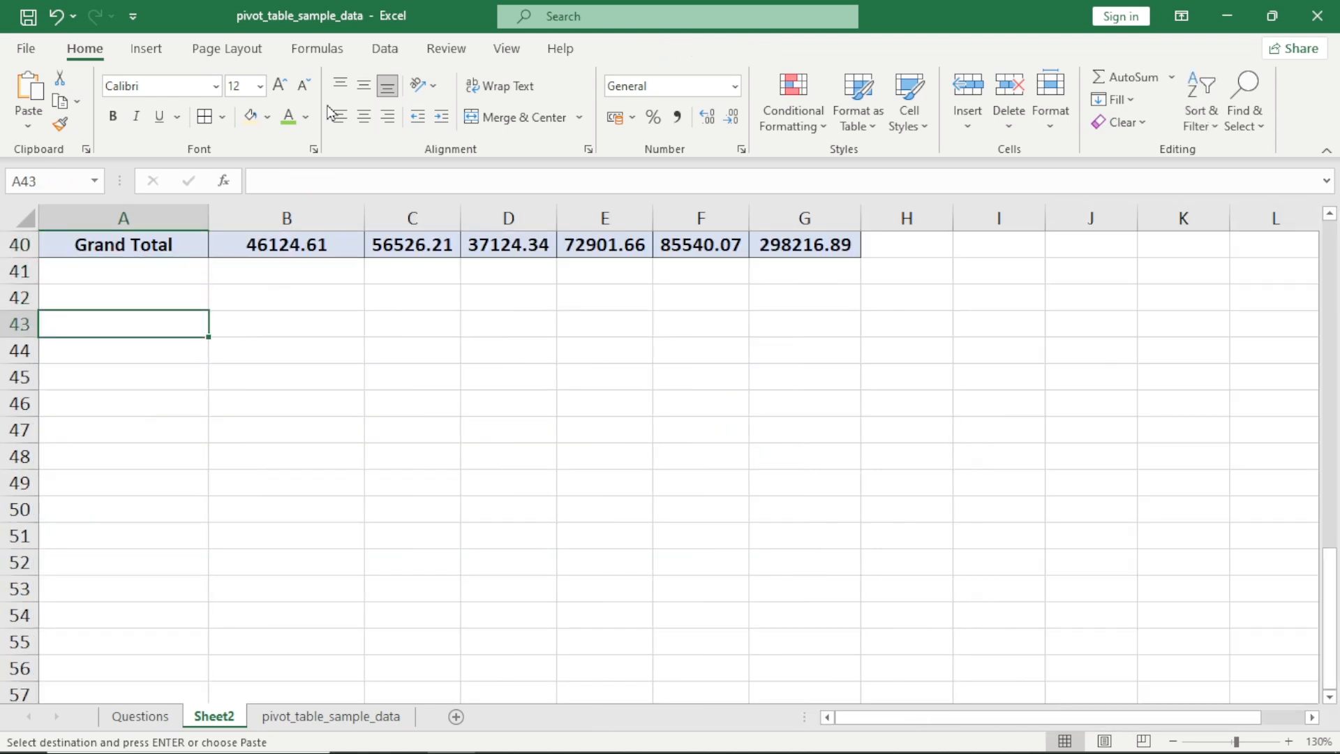
key("ctrl+Up")
key("ctrl+Up")
key("ctrl+Up")
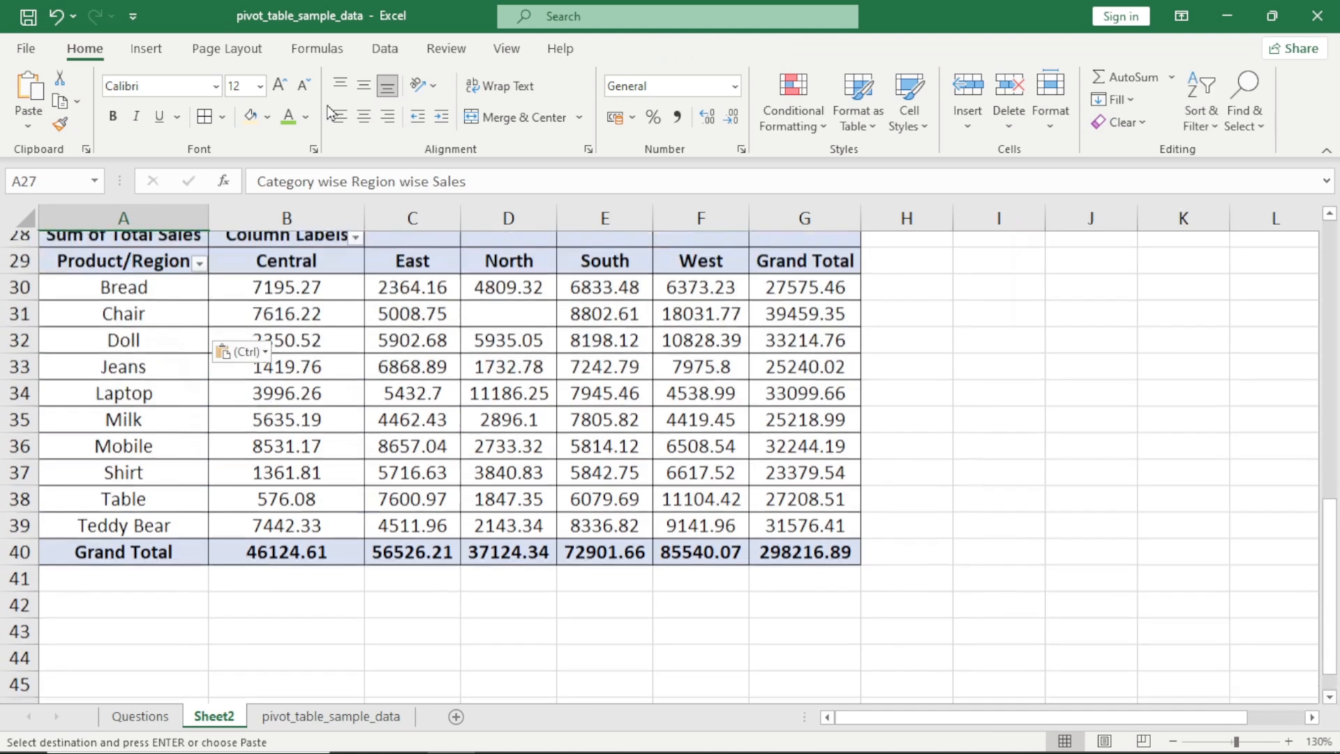
scroll(306, 460, "down", 1)
scroll(306, 461, "down", 2)
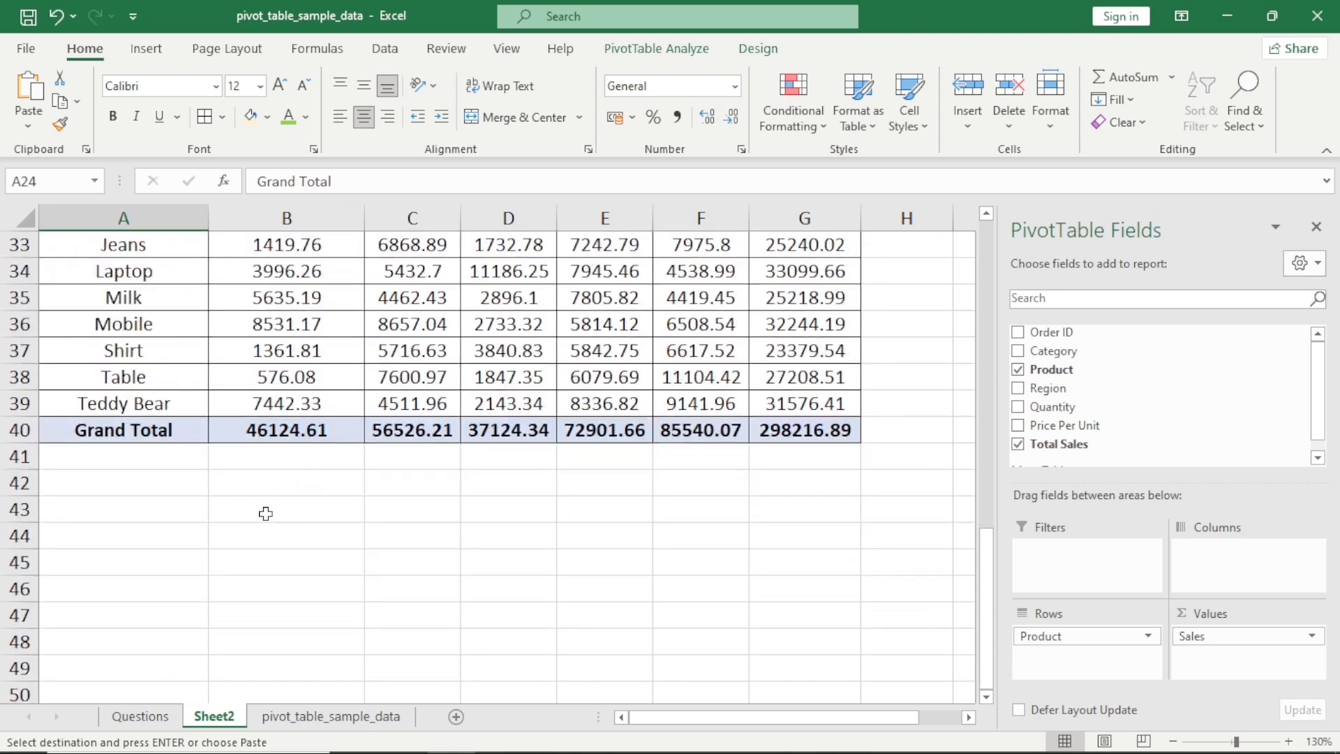
left_click(108, 539)
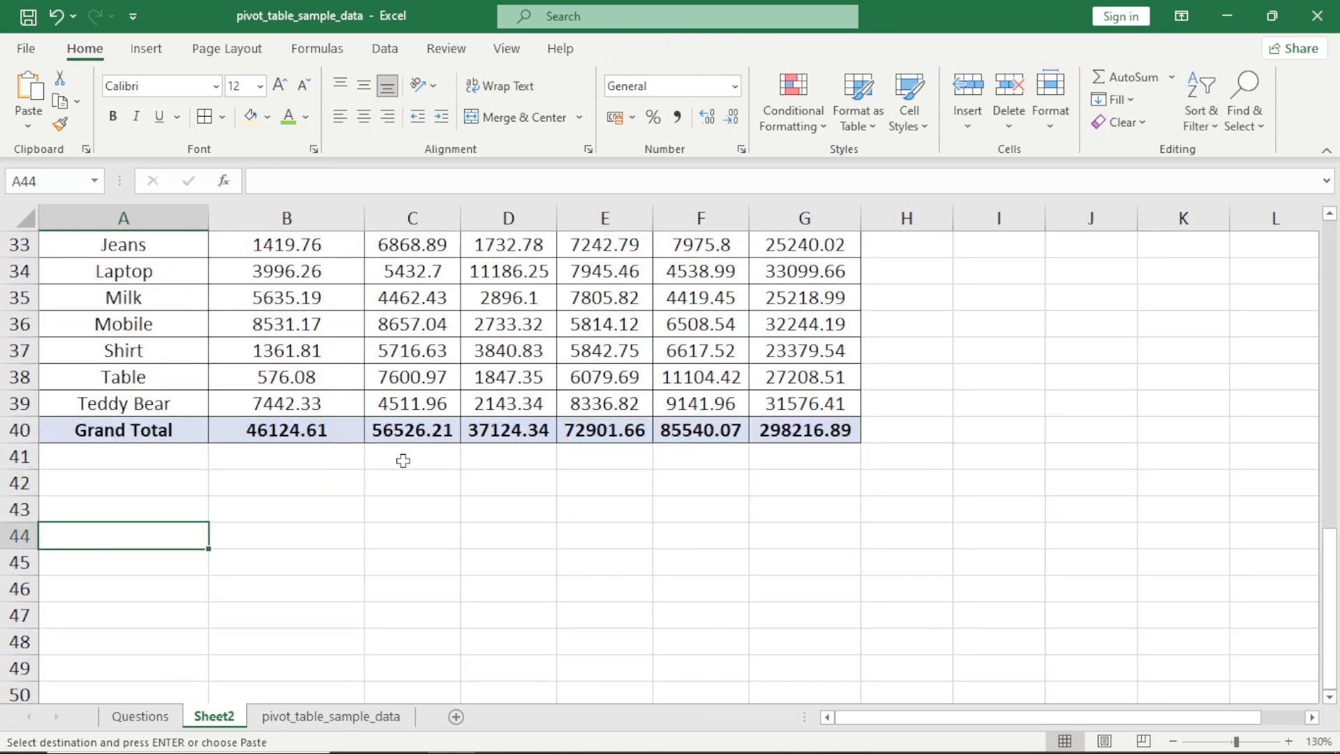
Insert a pivot table at Sheet2 cell A45 from the range A3:G203 of the pivot_table_sample_data sheet
key("ctrl+Page_Down")
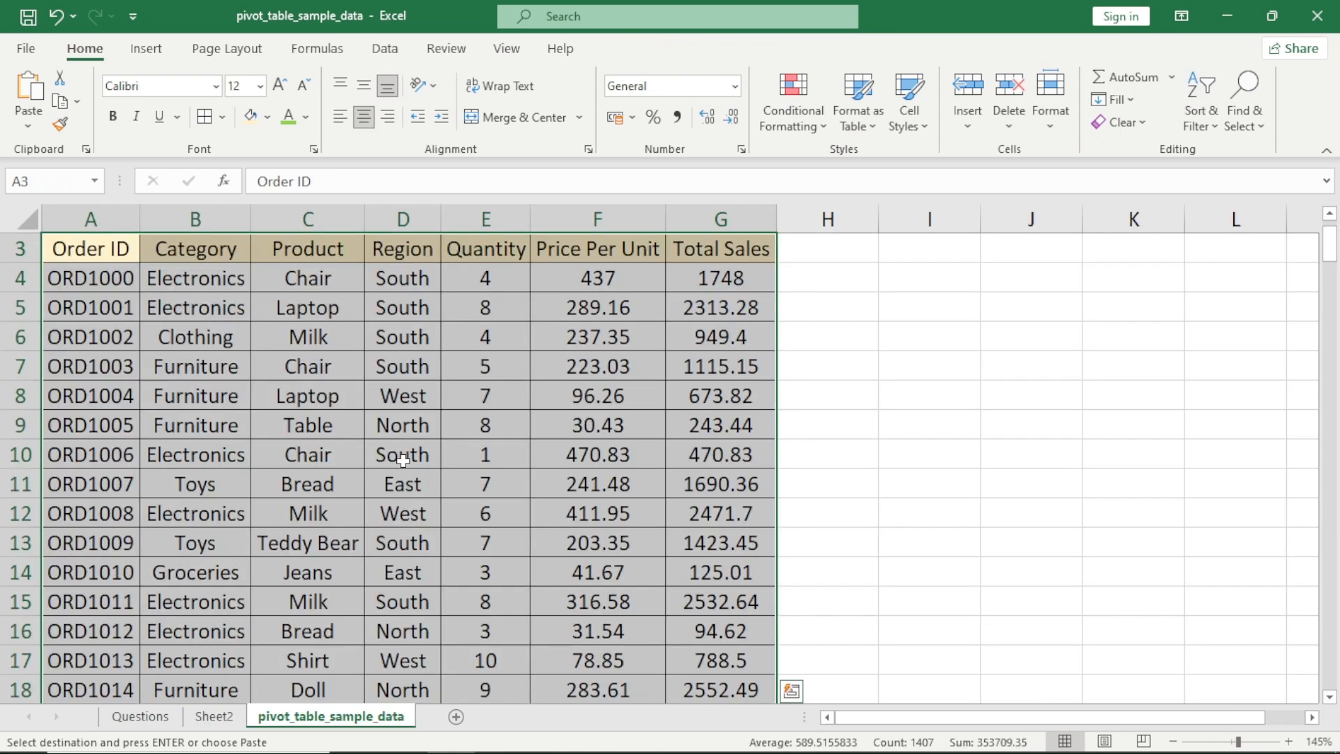
key("ctrl+Left")
key("ctrl+shift+Right")
key("ctrl+shift+Down")
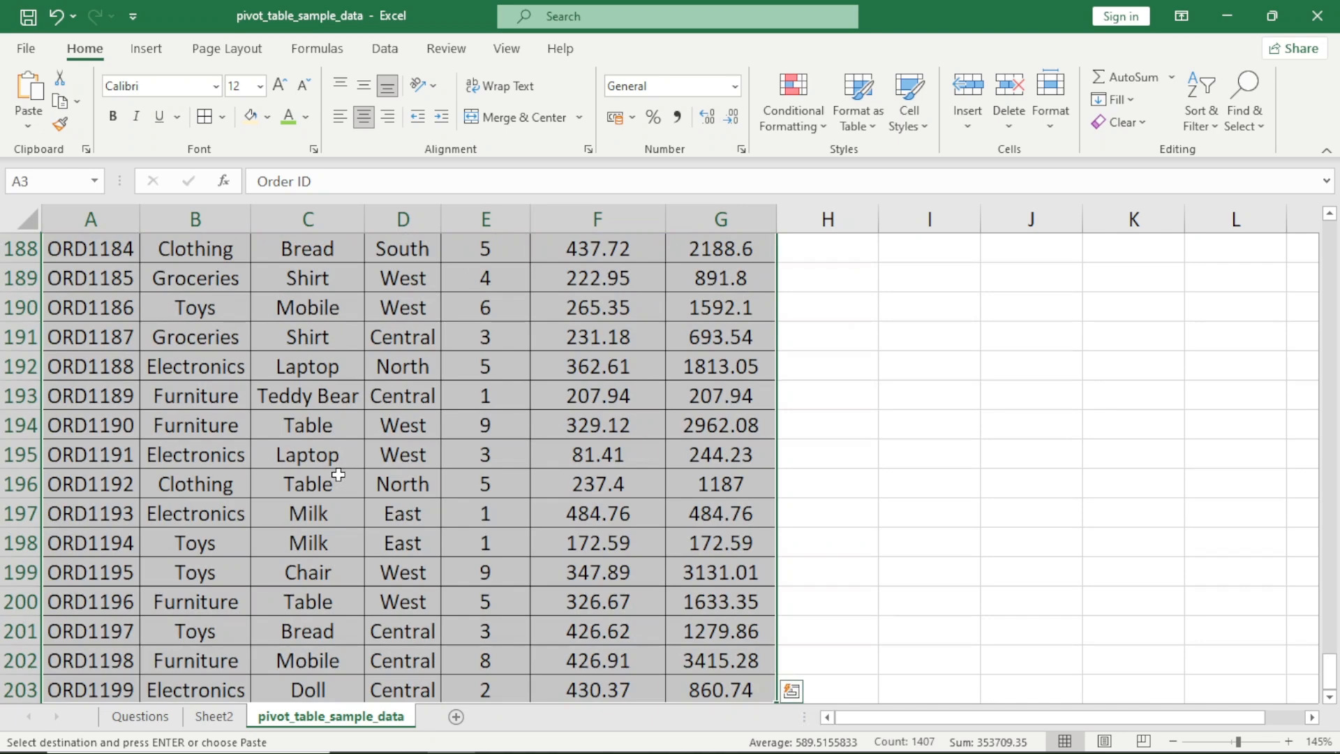
left_click(133, 53)
left_click(37, 95)
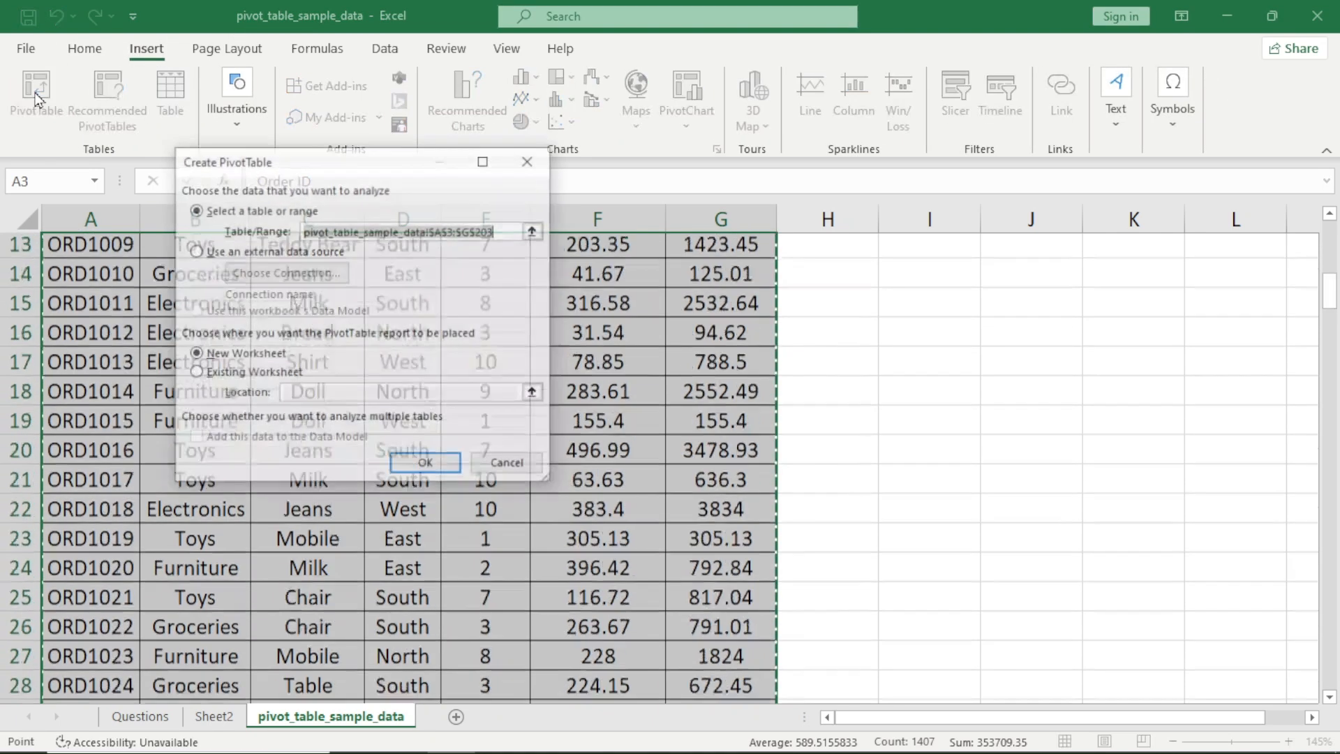
left_click(217, 374)
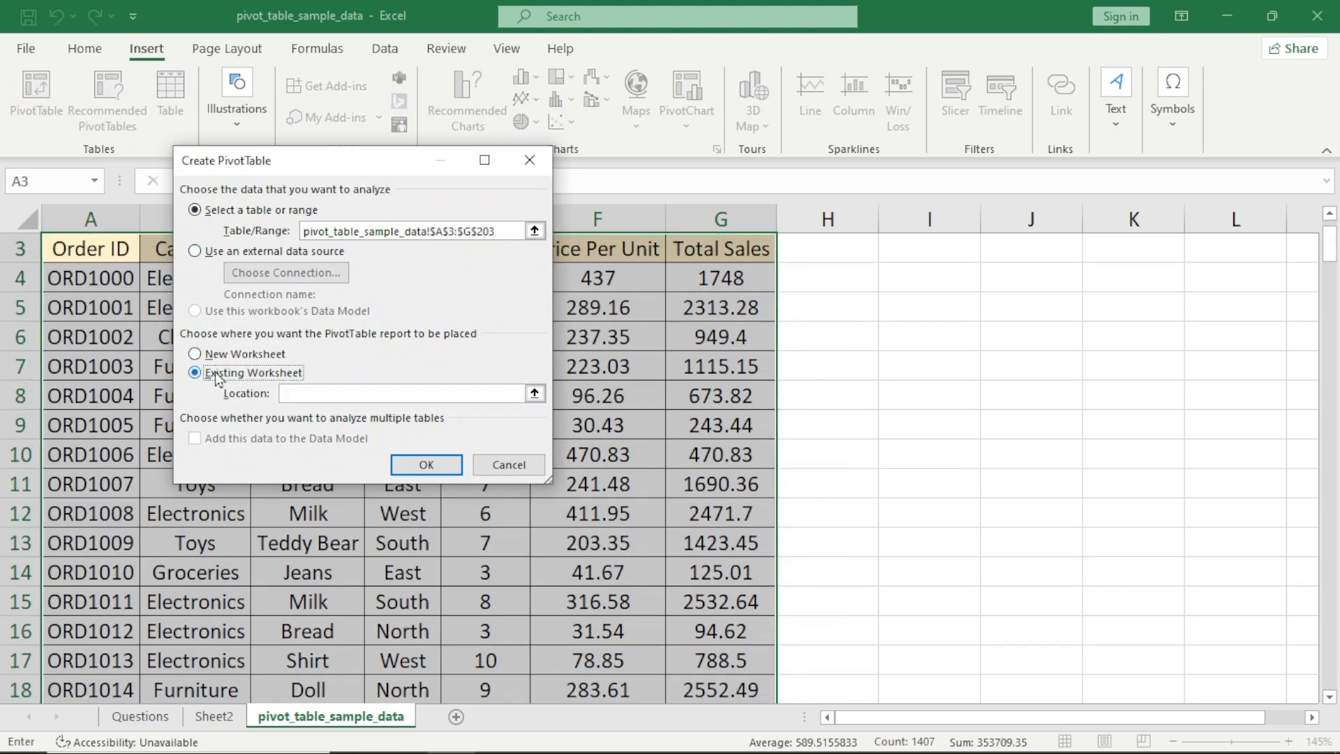
left_click(340, 395)
left_click(214, 716)
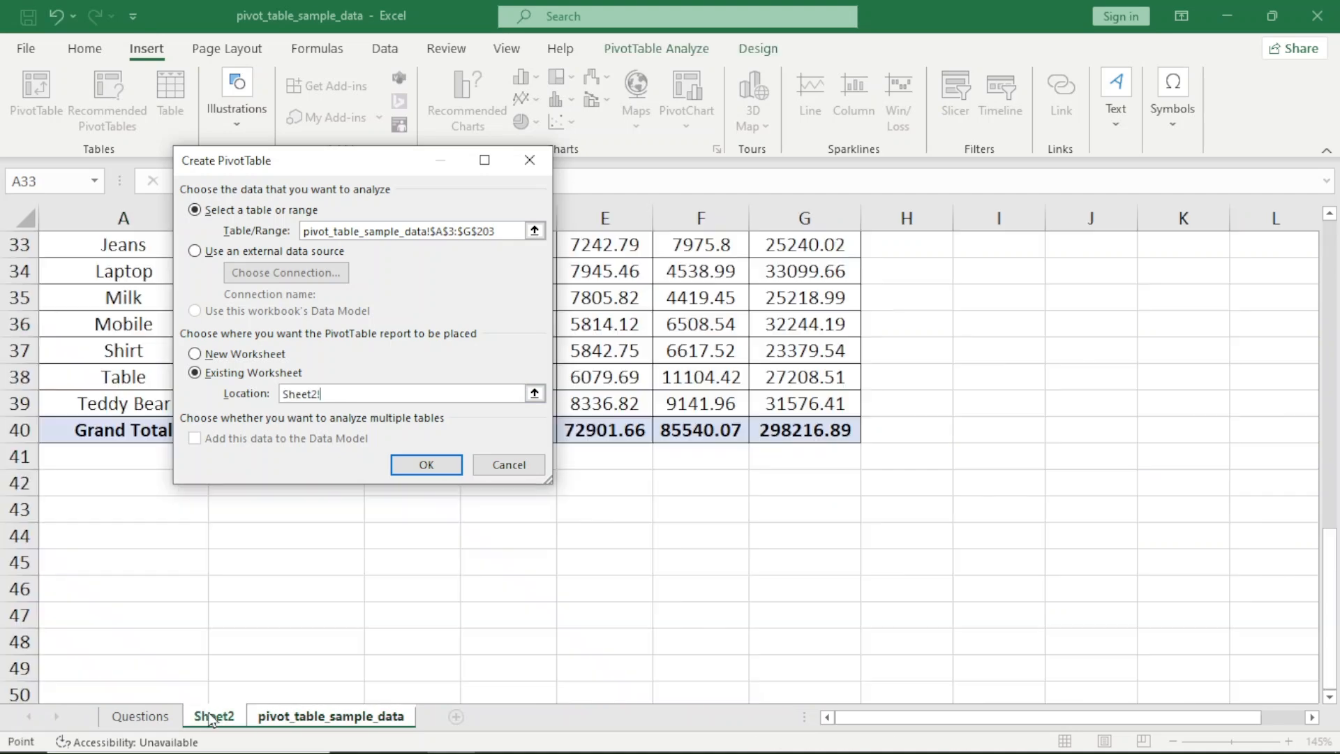
left_click(75, 564)
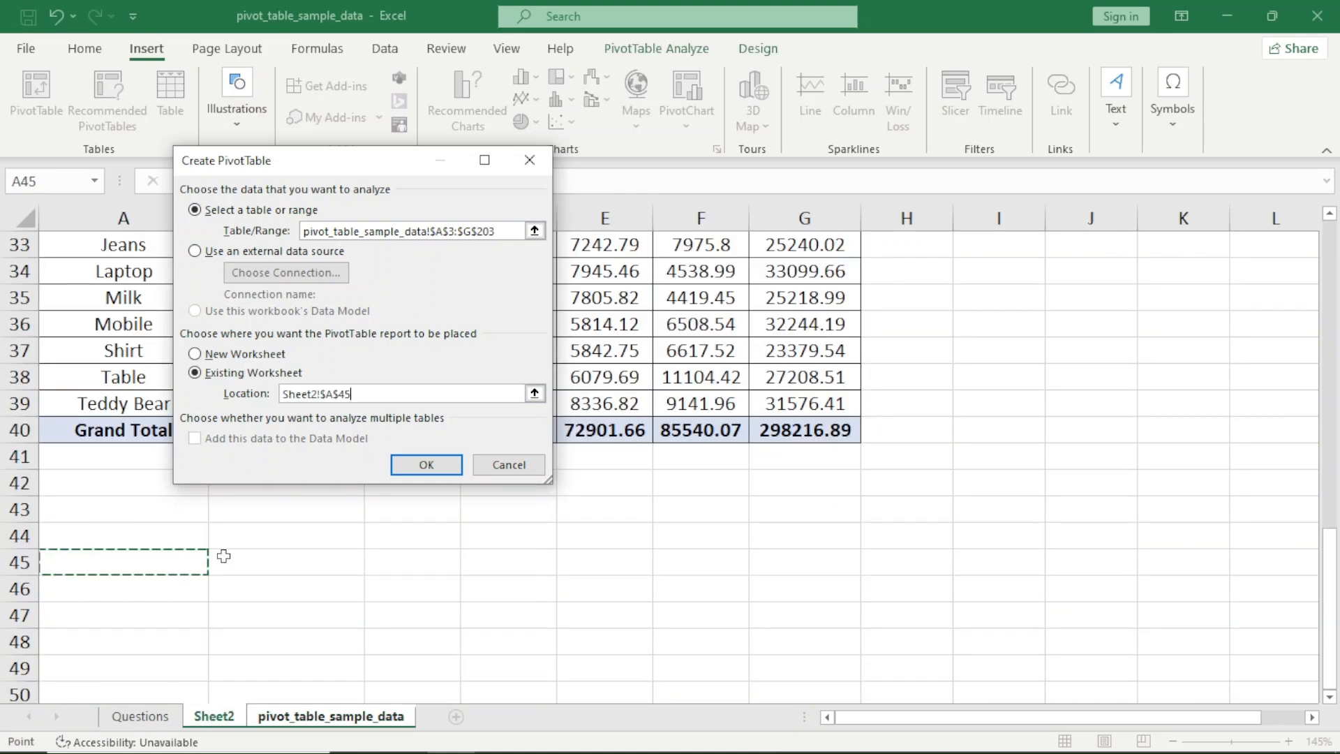
left_click(443, 466)
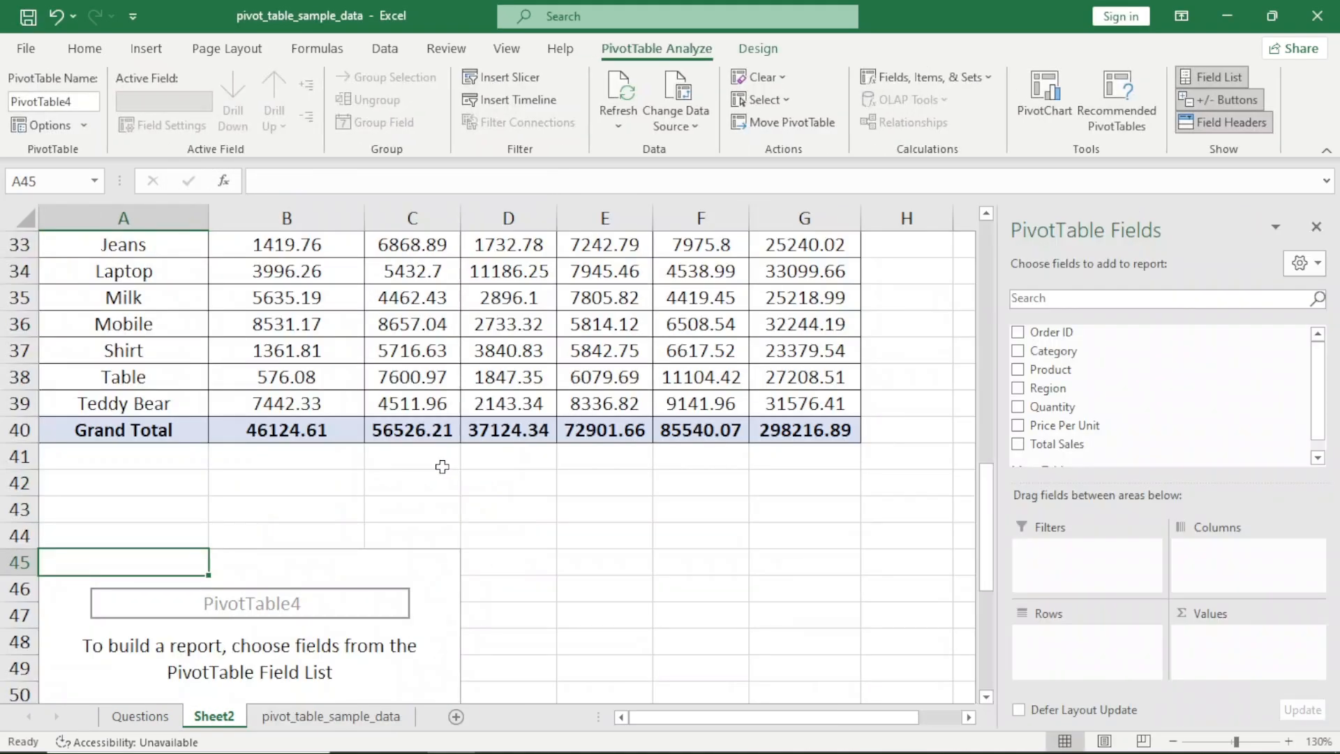
Copy the question "Product wise Region wise AVG Price per unit" from the Questions sheet into Sheet2 cell A44 as the pivot's title
key("ctrl+Page_Up")
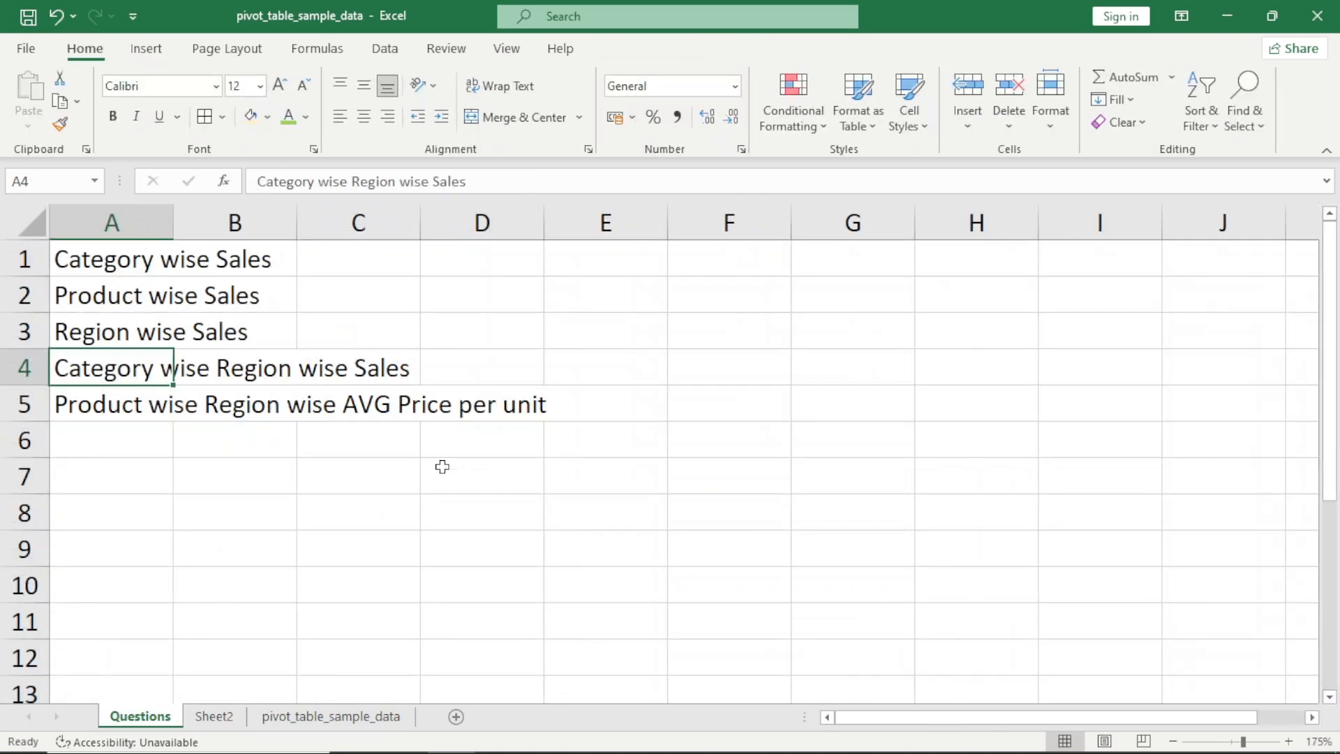
key("Down")
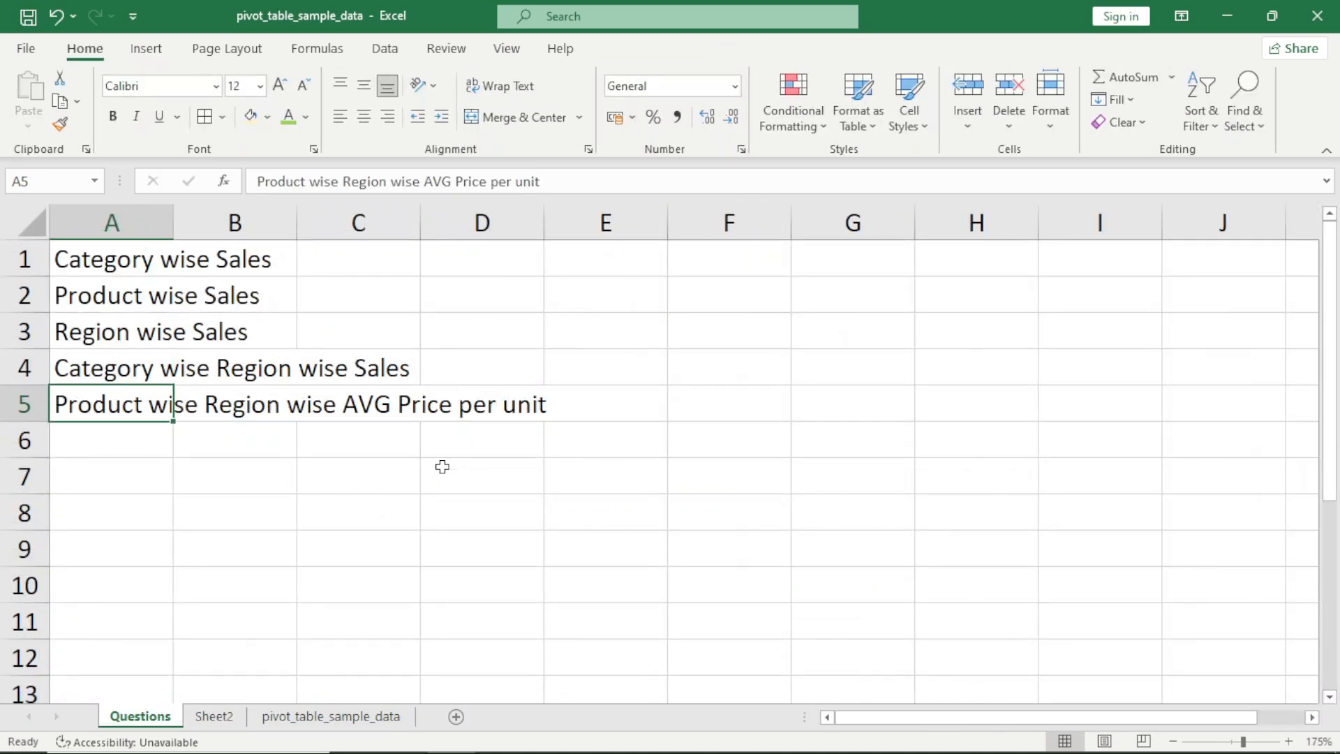
key("ctrl+c")
key("ctrl+Page_Down")
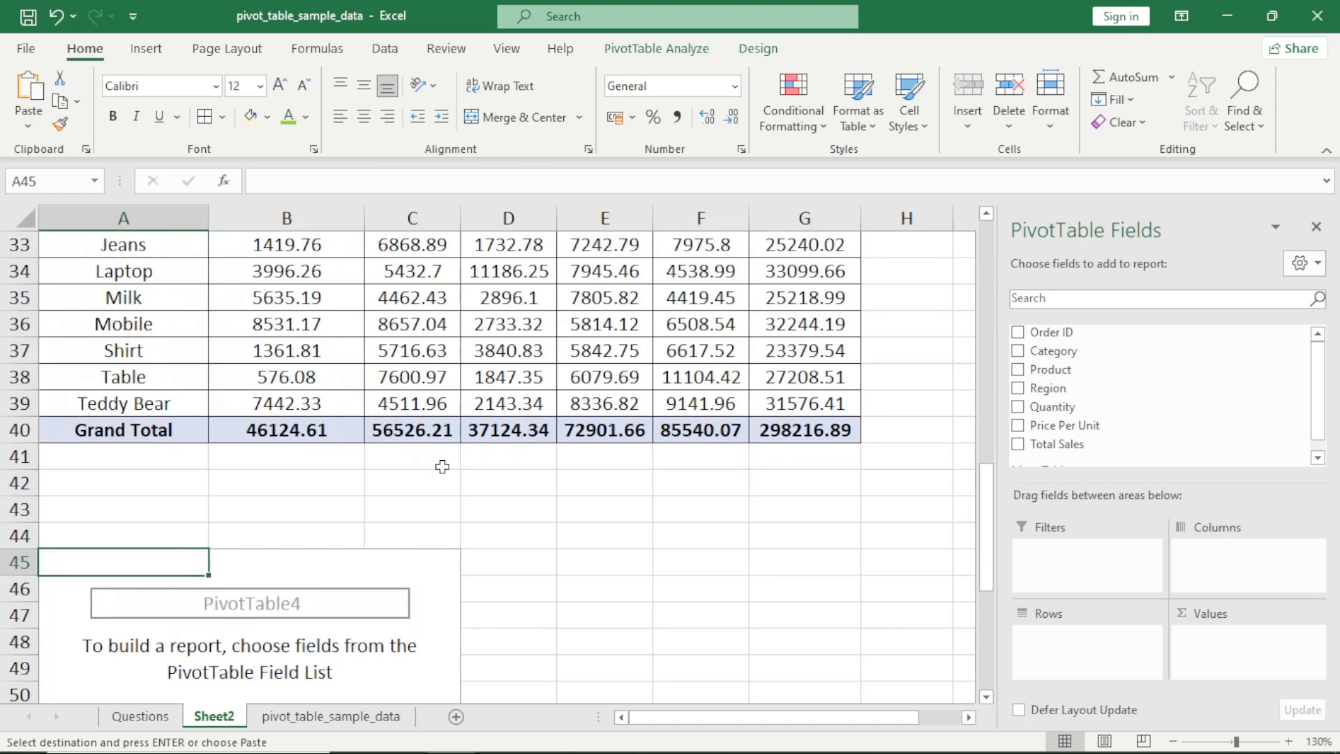
key("Up")
key("ctrl+v")
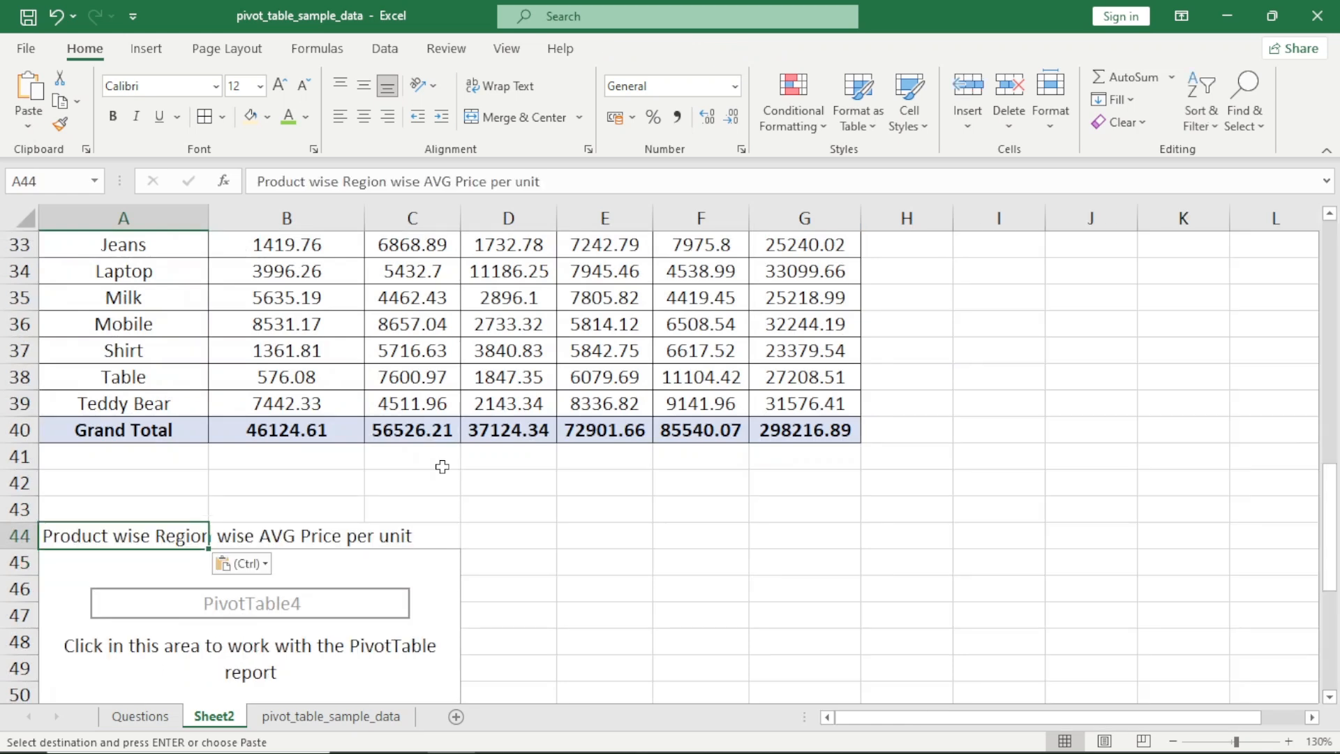
Build the pivot at A45 with Product as rows, Region as columns and Price Per Unit as values
key("Down")
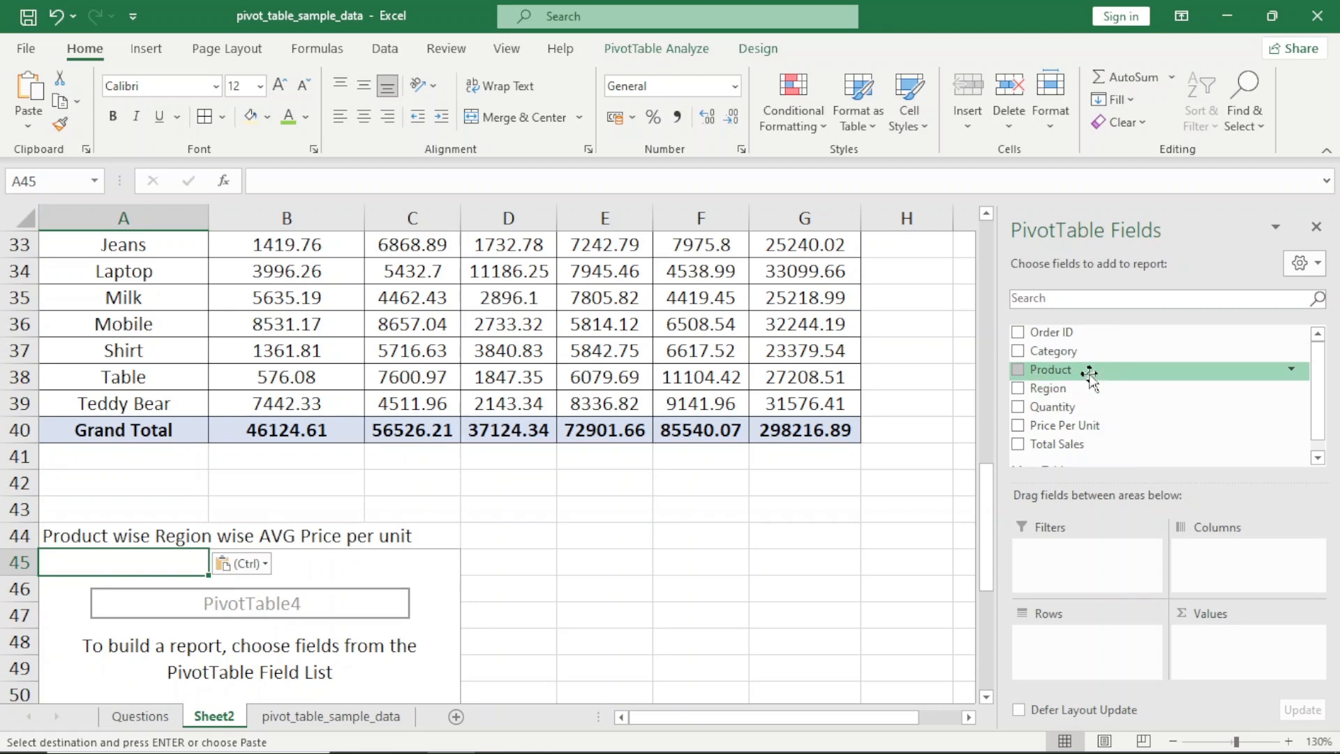
left_click_drag(1092, 370, 1086, 632)
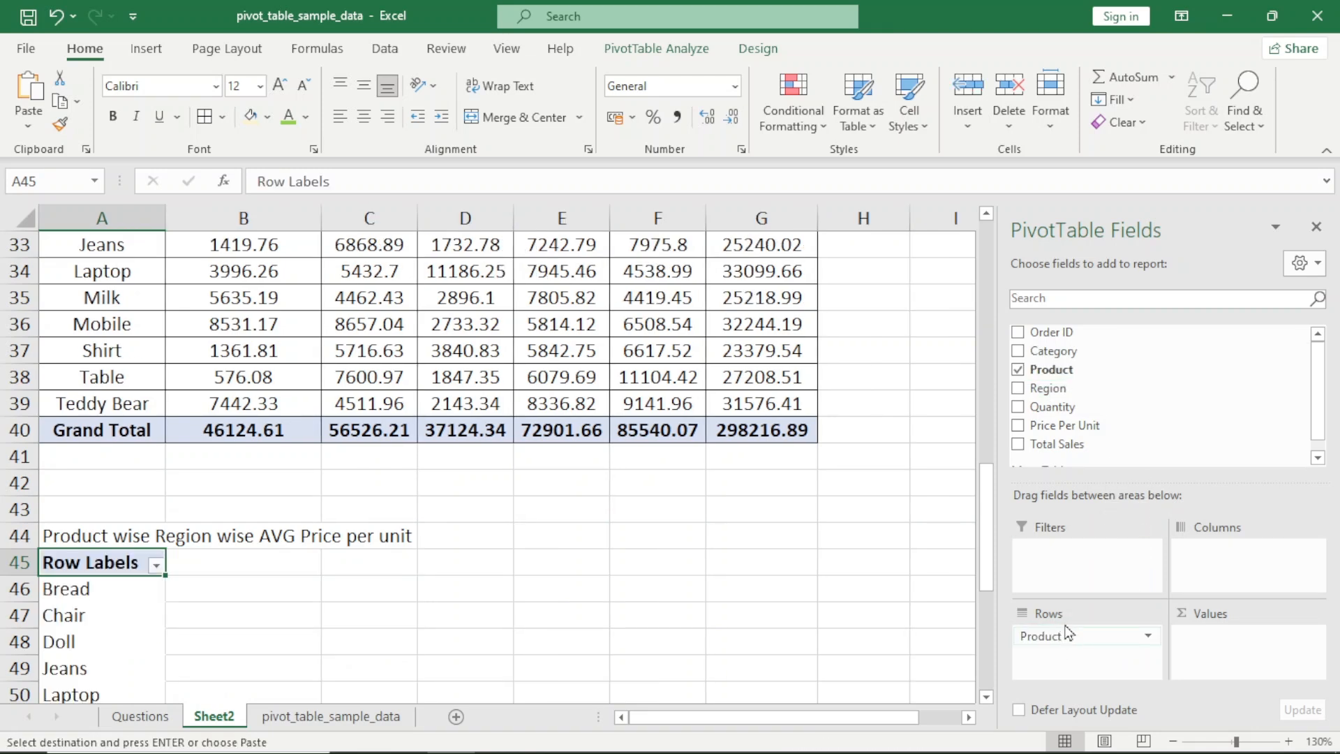
scroll(560, 507, "down", 2)
scroll(560, 507, "down", 1)
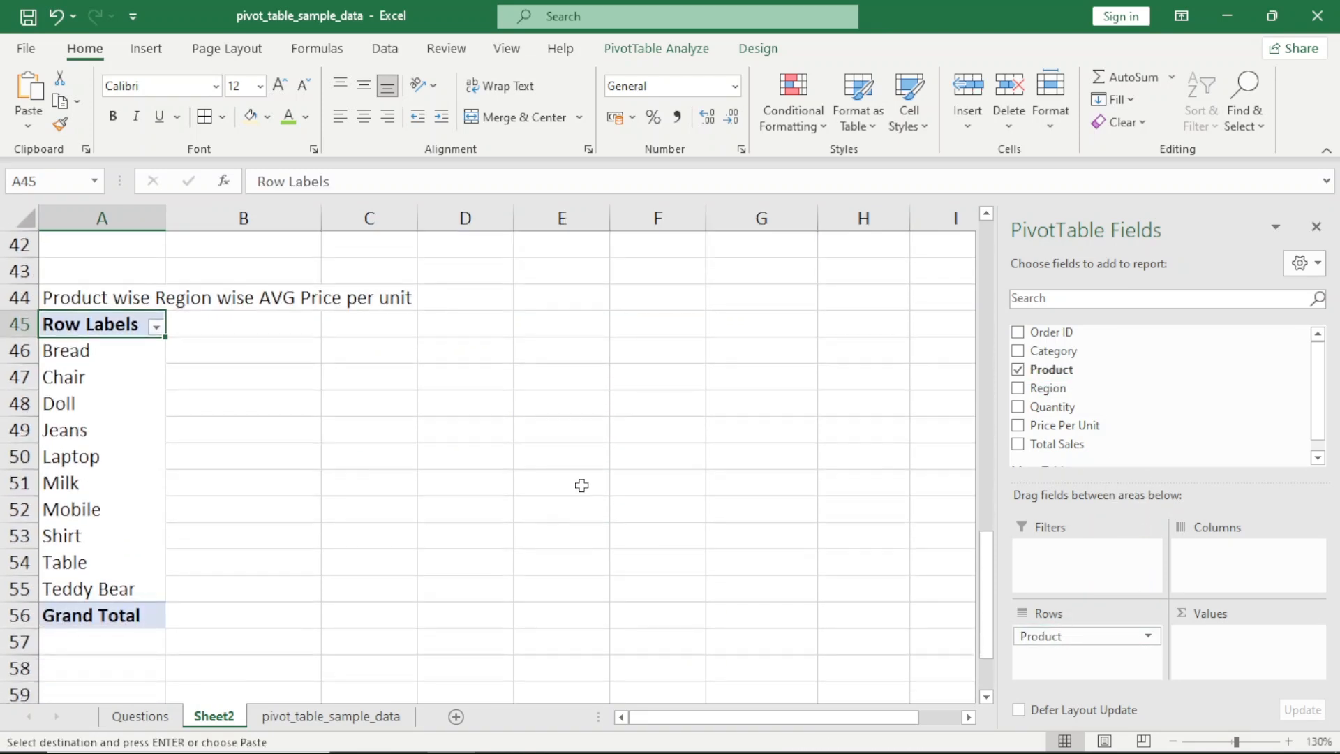
left_click_drag(1055, 396, 1235, 564)
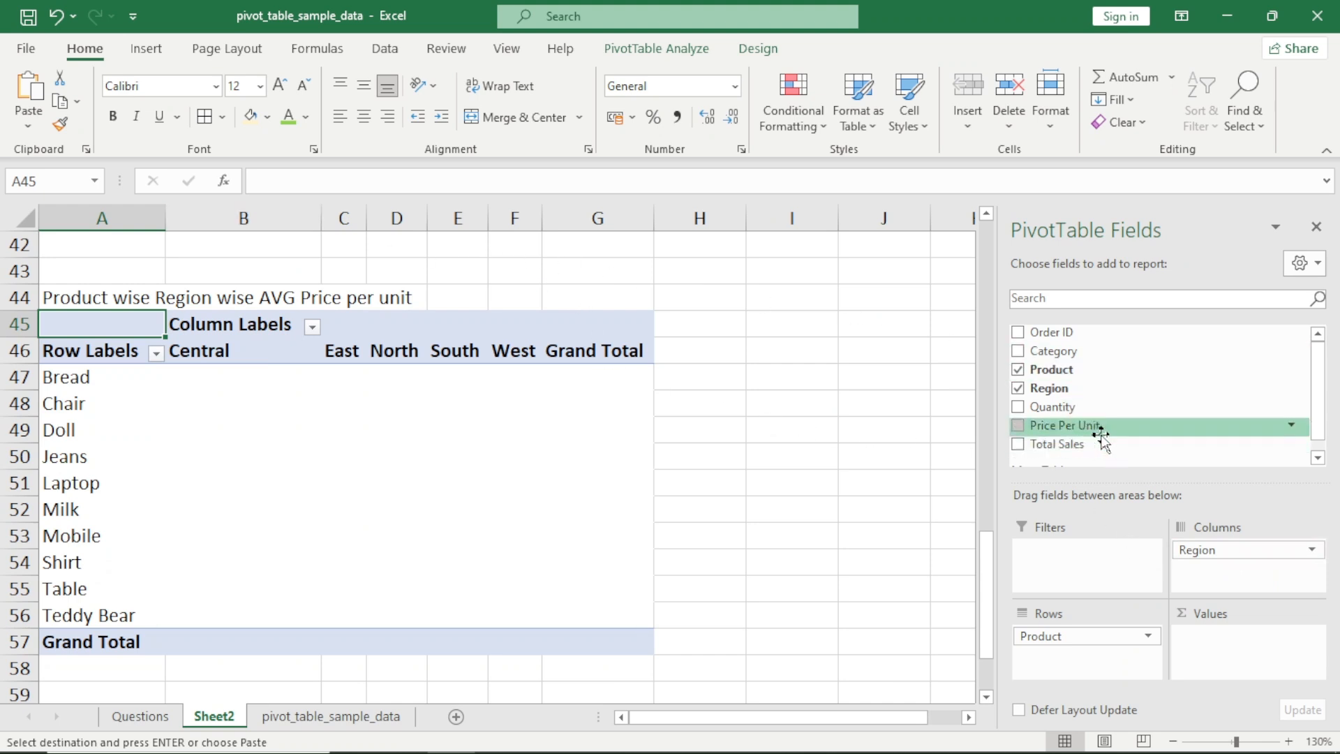
left_click_drag(1115, 436, 1214, 649)
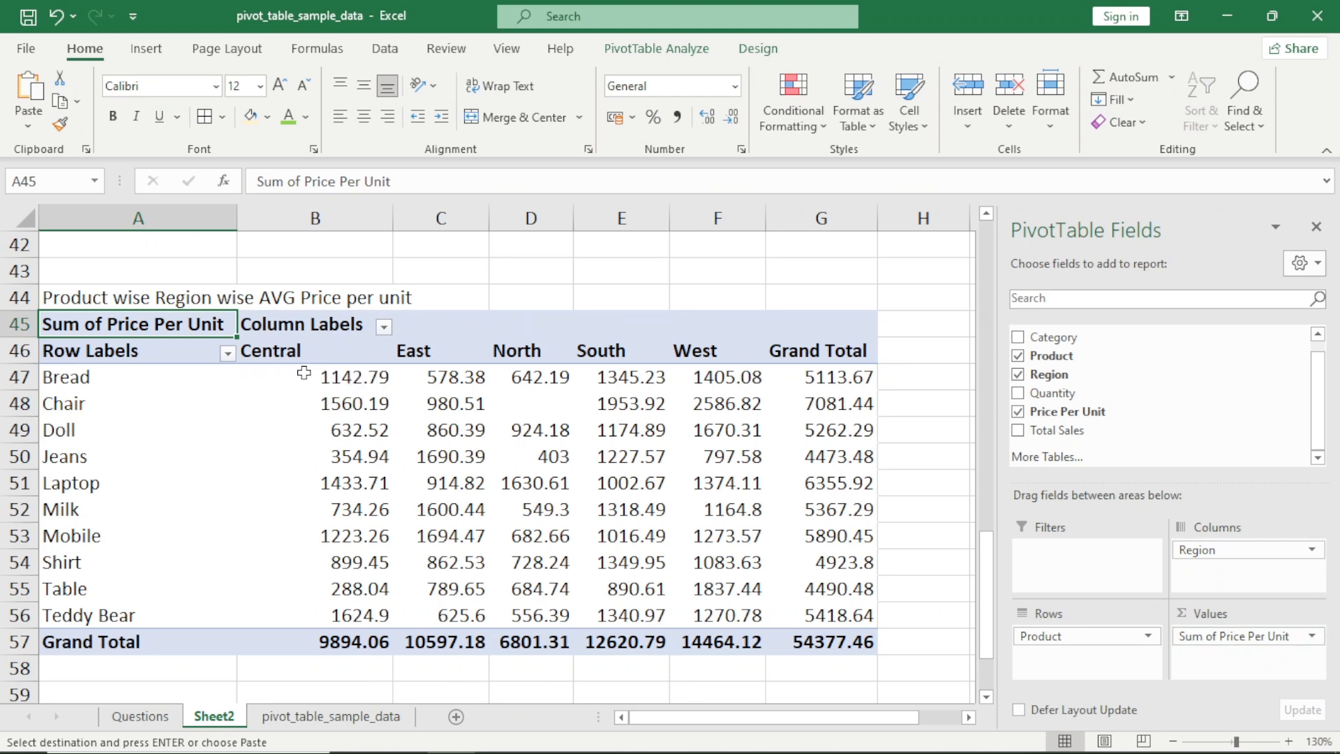
Change the Price Per Unit value field's summary calculation to Average in the pivot at A45
mouse_move(362, 372)
mouse_move(302, 373)
mouse_move(427, 389)
left_click(1314, 641)
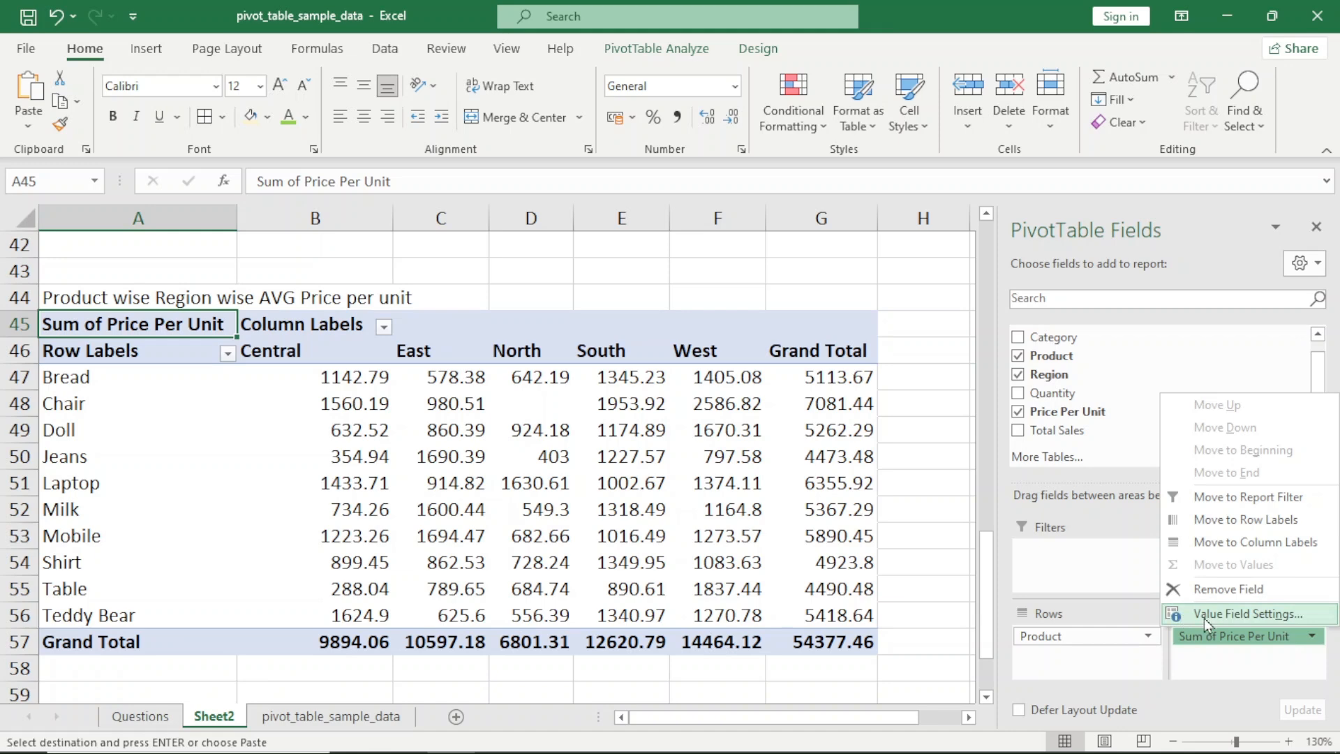
left_click(1236, 618)
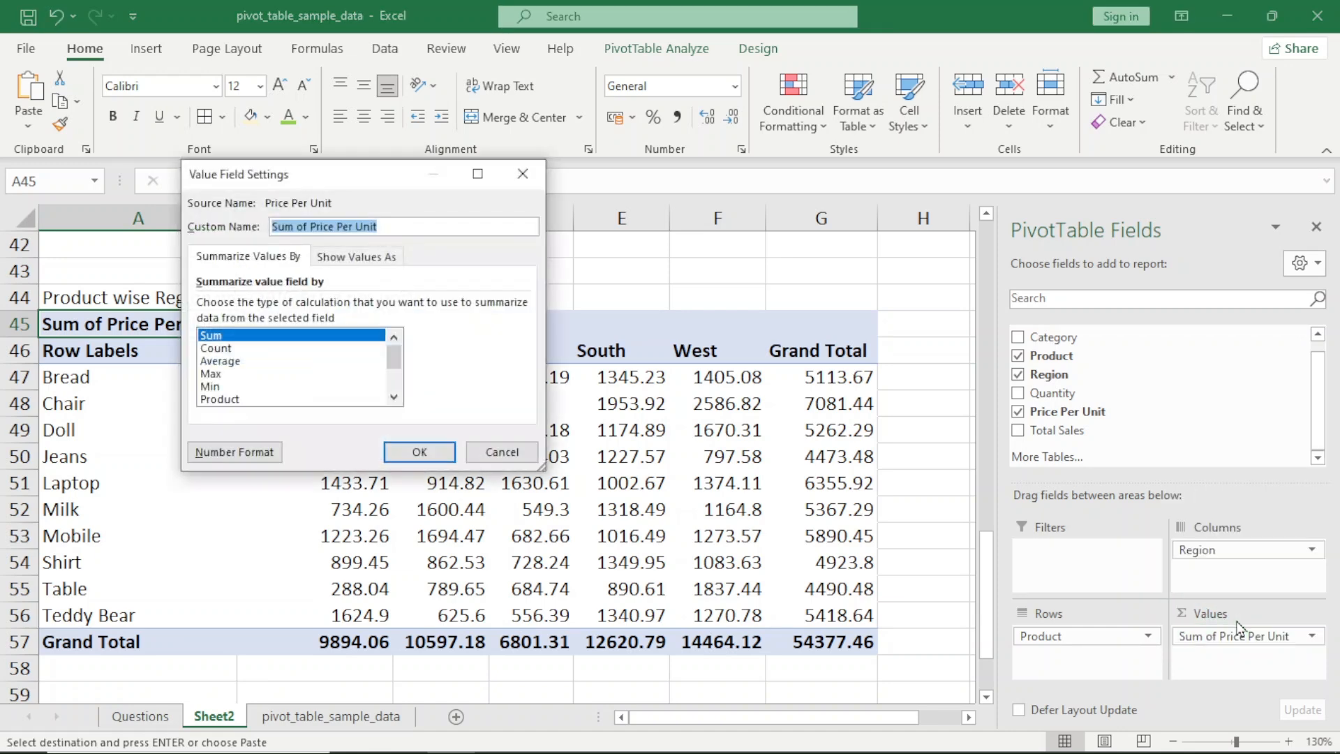
left_click(250, 351)
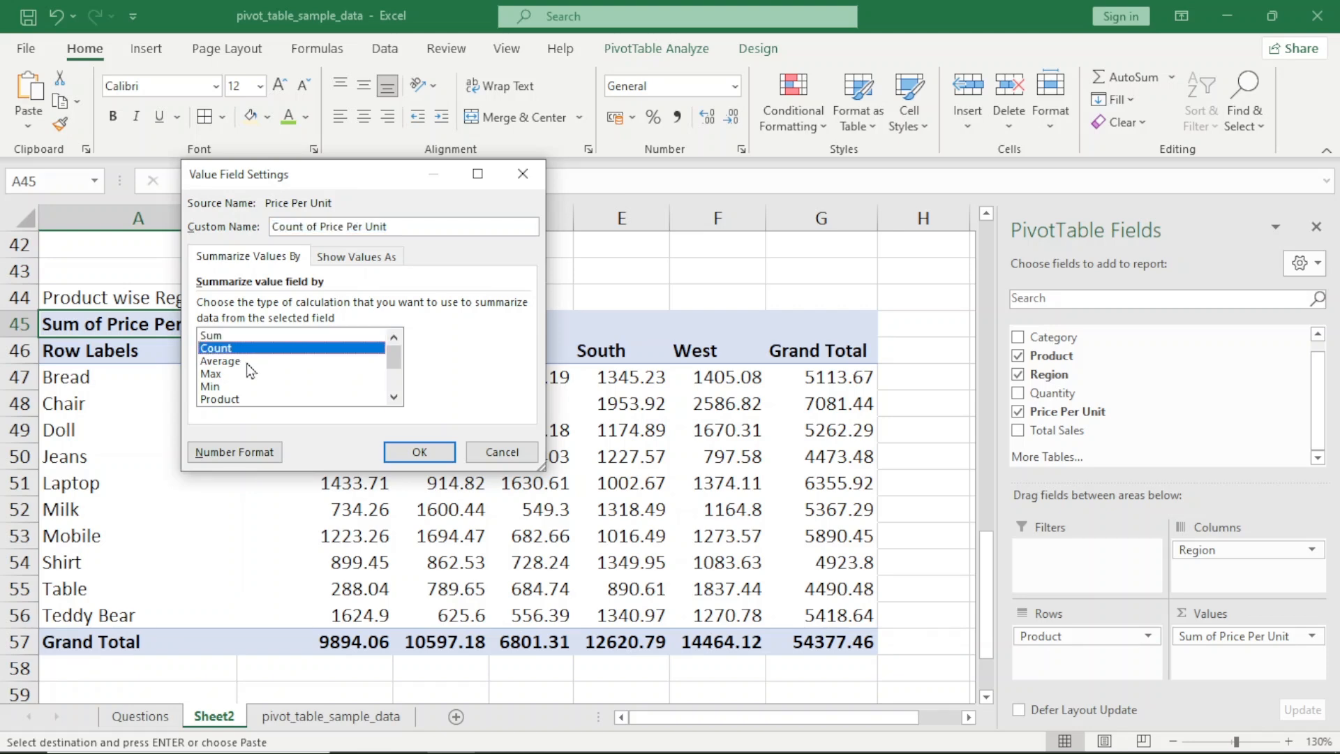
left_click(246, 362)
left_click(246, 376)
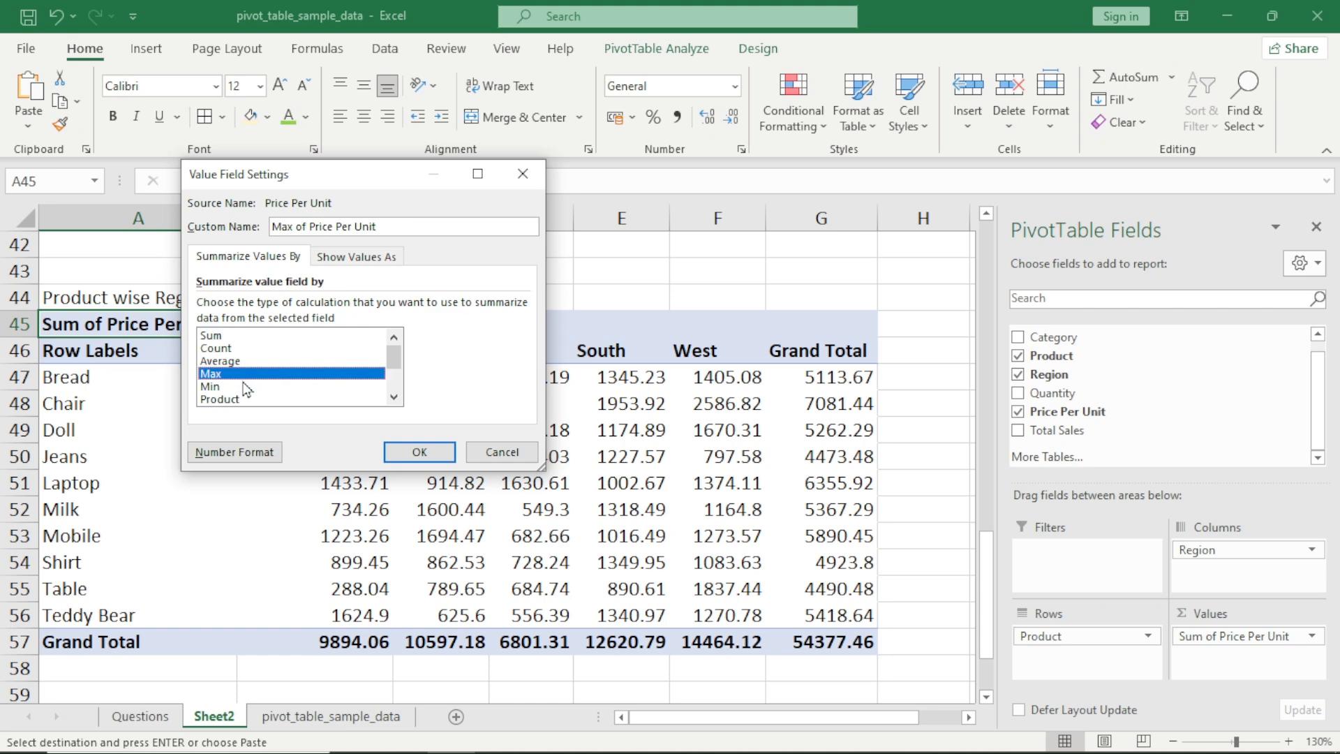
left_click(246, 389)
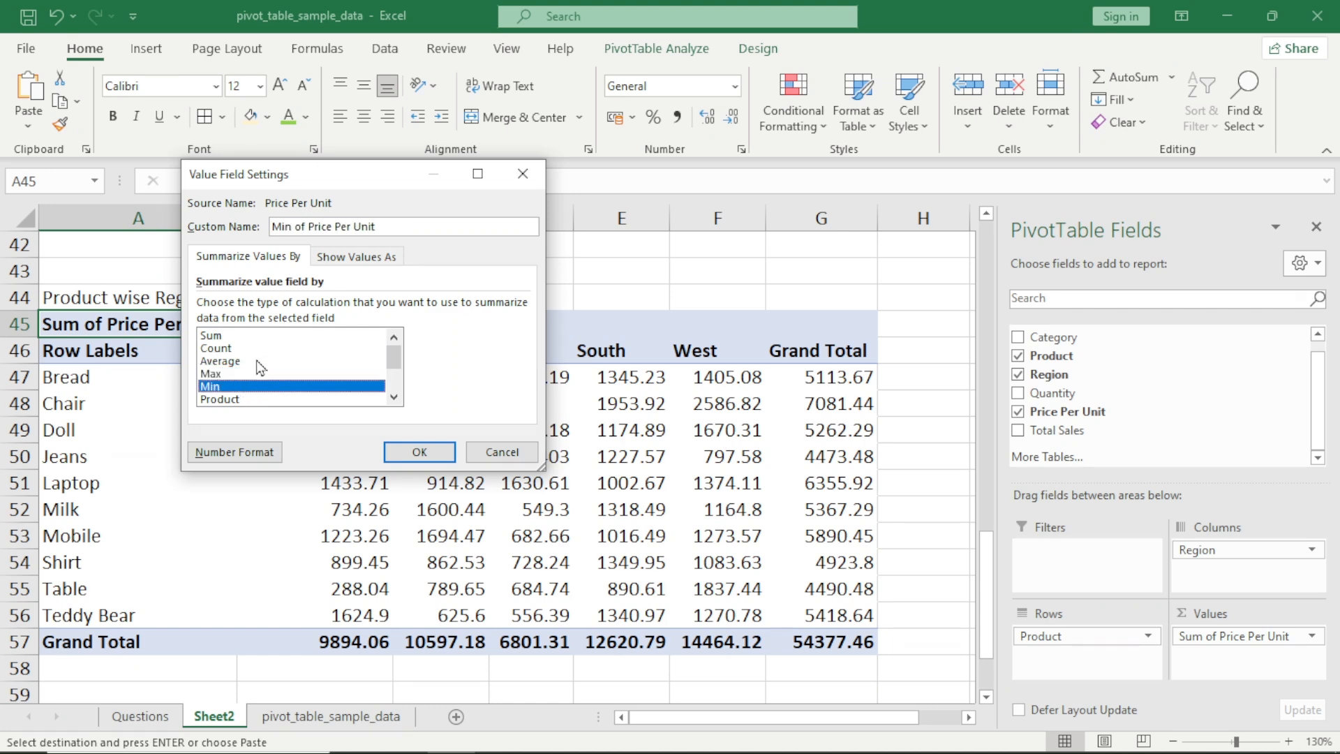
scroll(262, 372, "down", 2)
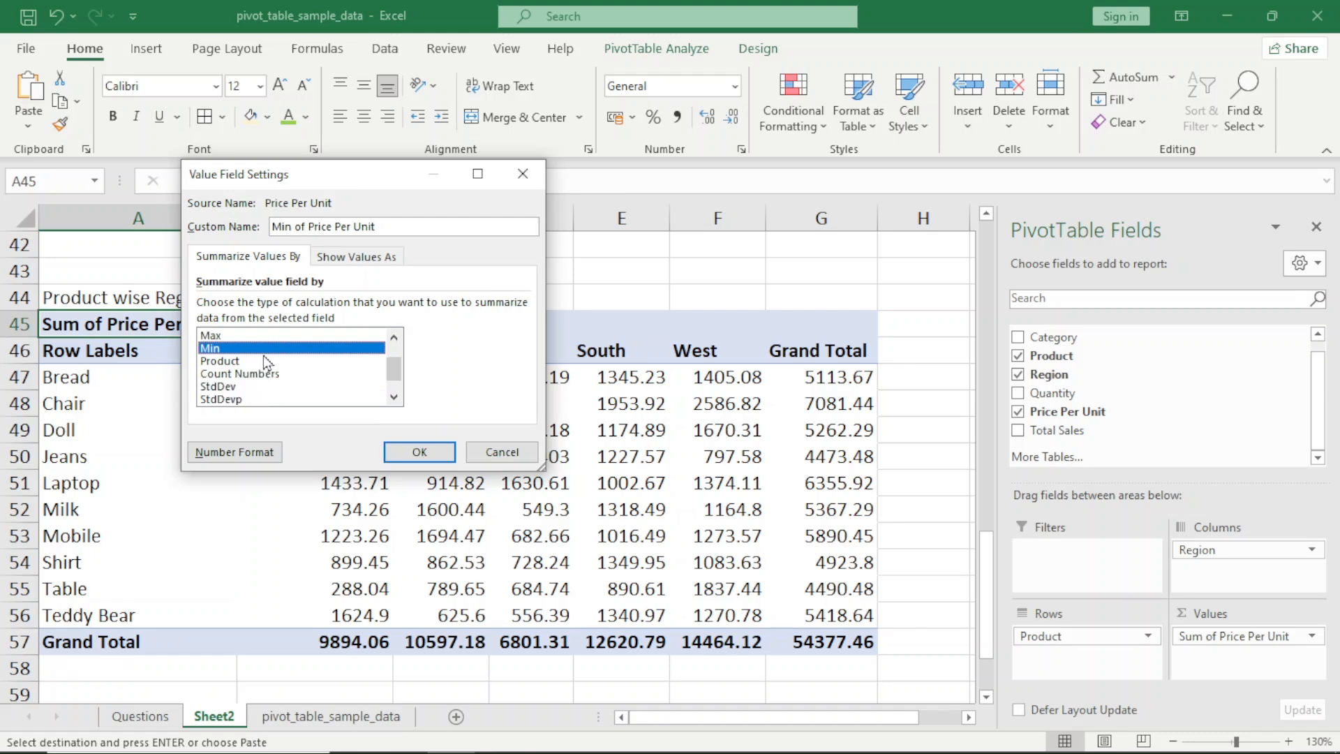
scroll(267, 363, "up", 2)
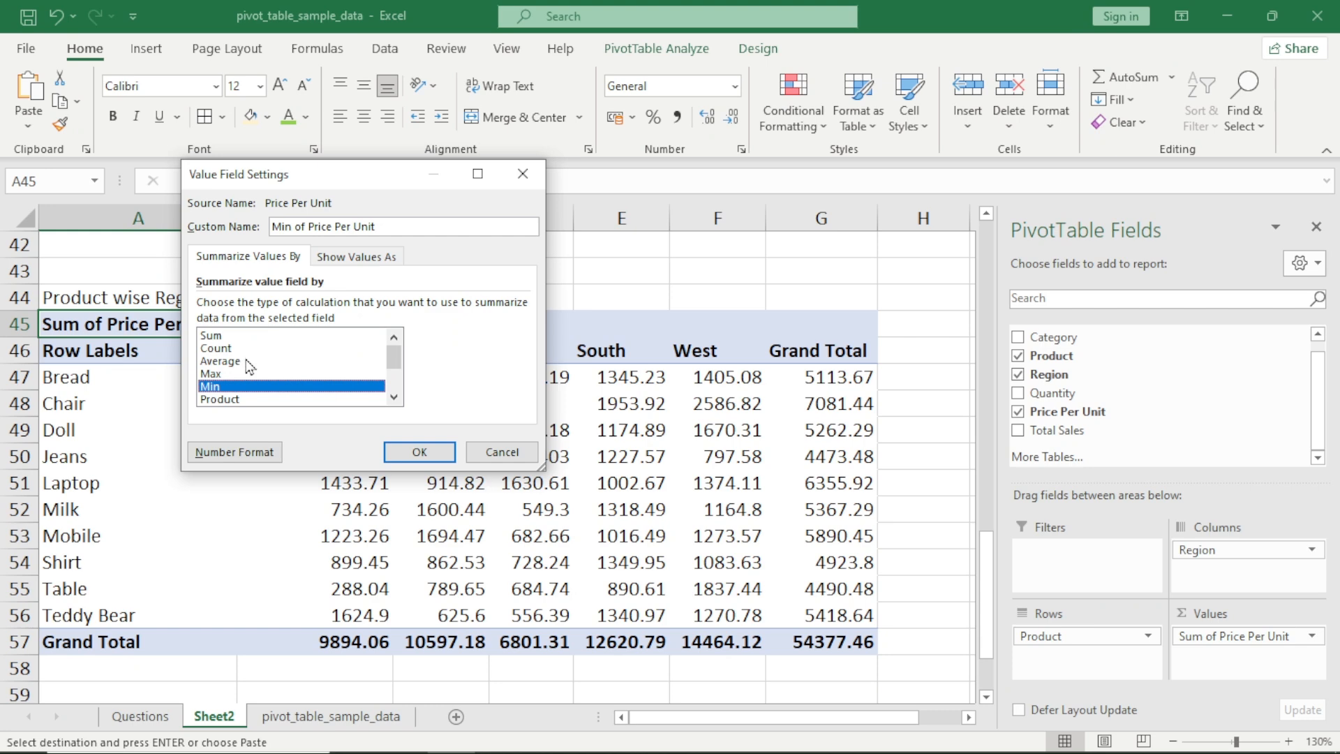
left_click(241, 363)
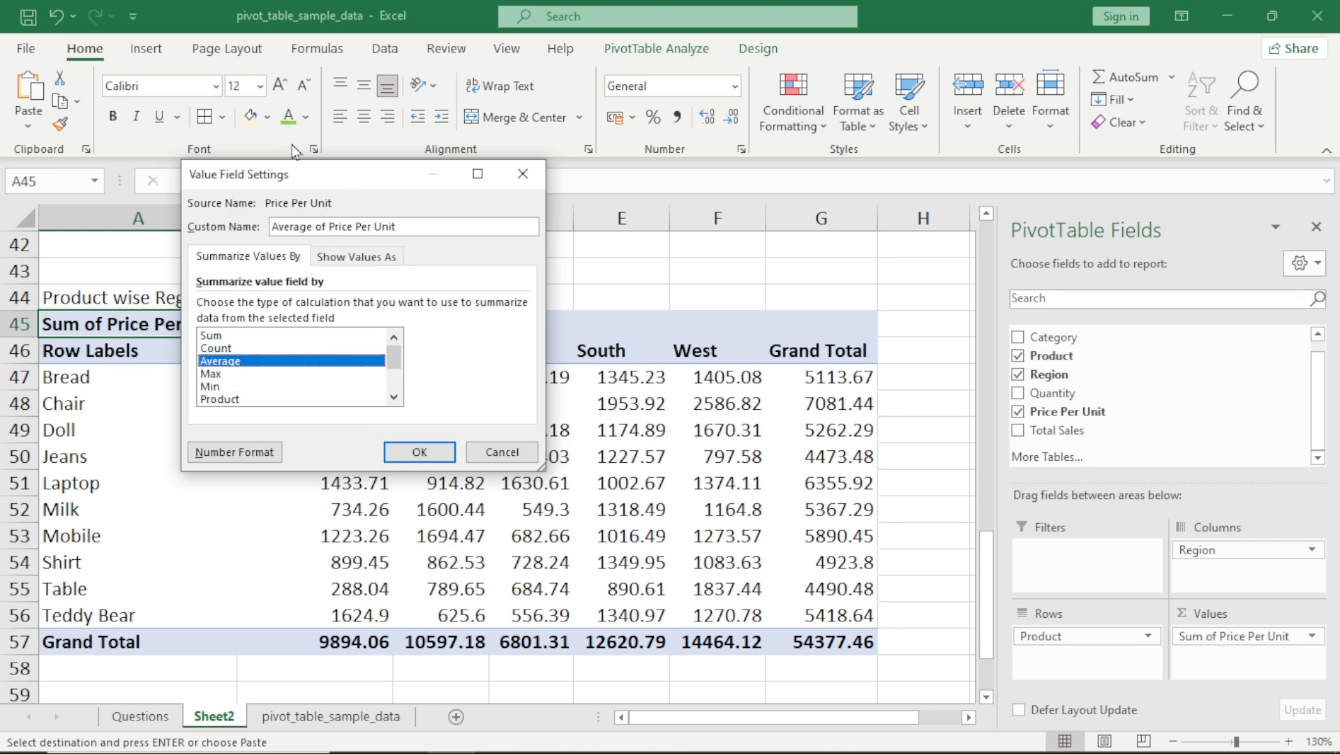
left_click(419, 451)
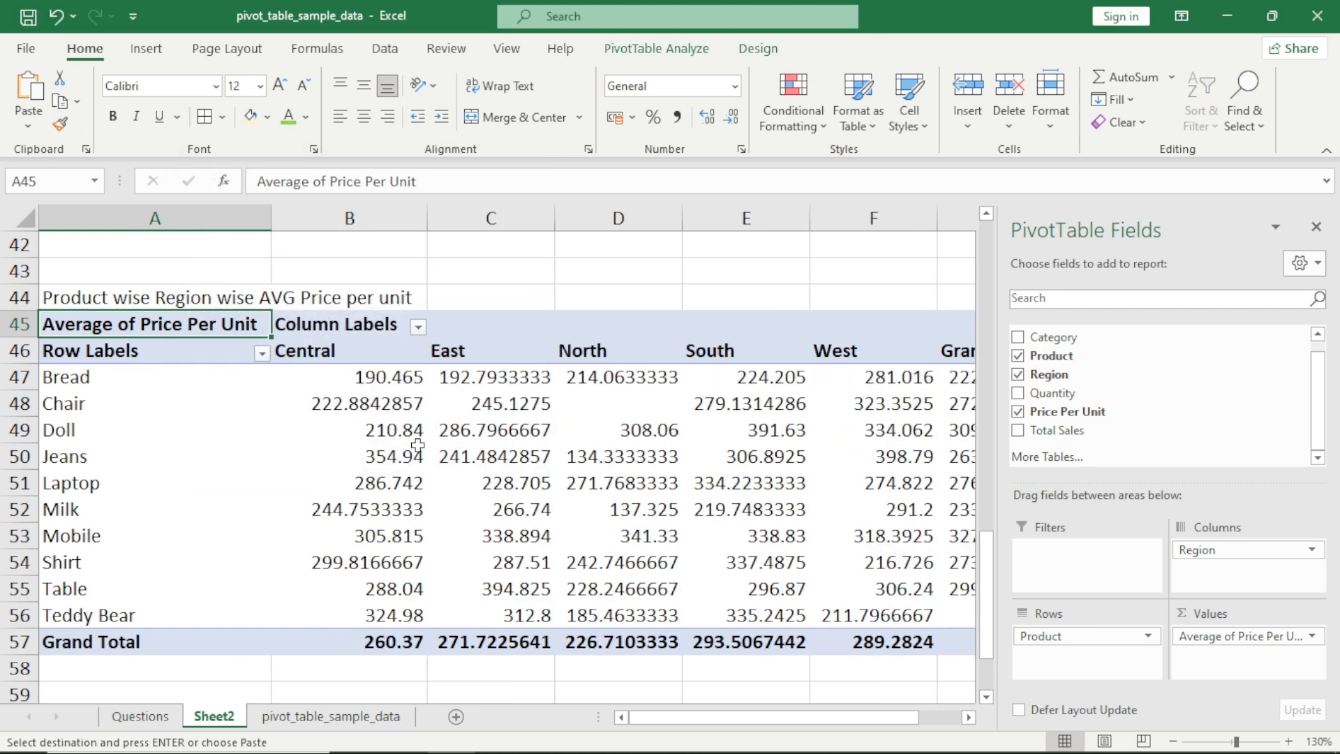
Read the Bread row's average price per unit for each region from Central to West
left_click(383, 380)
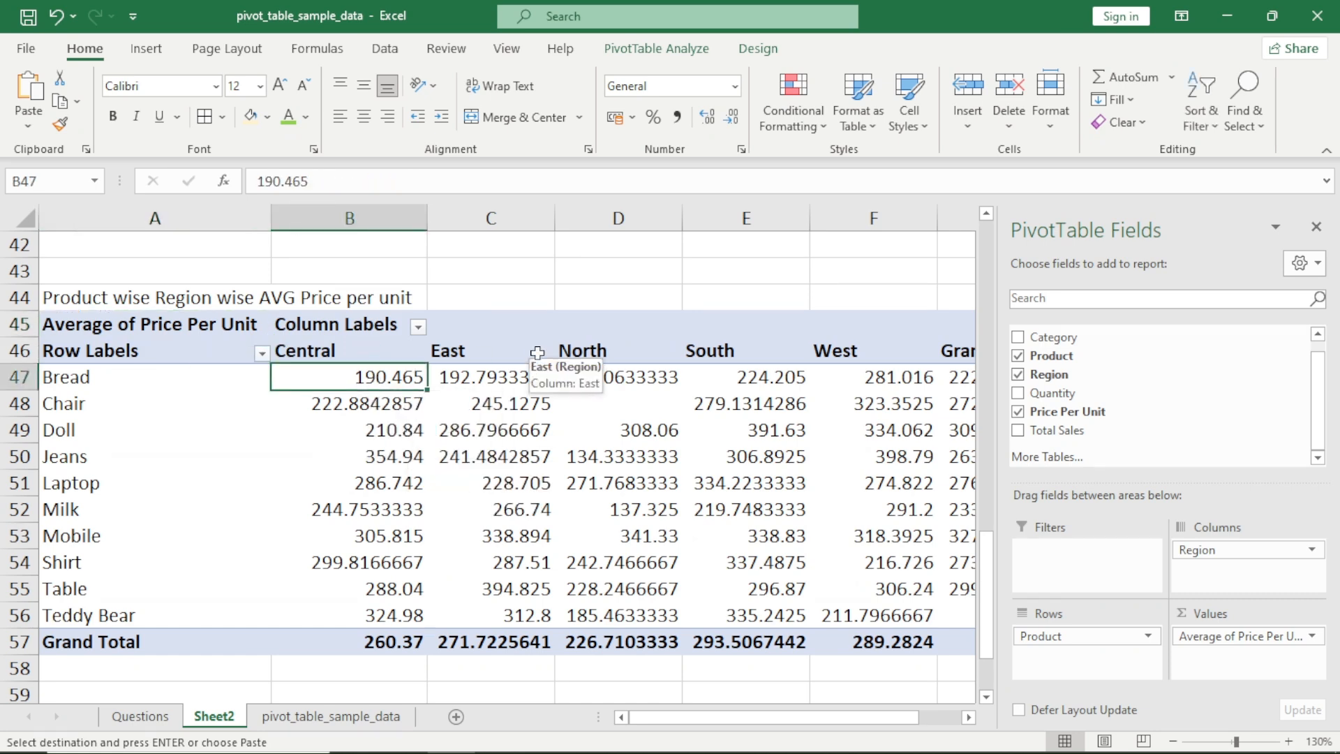
key("Right")
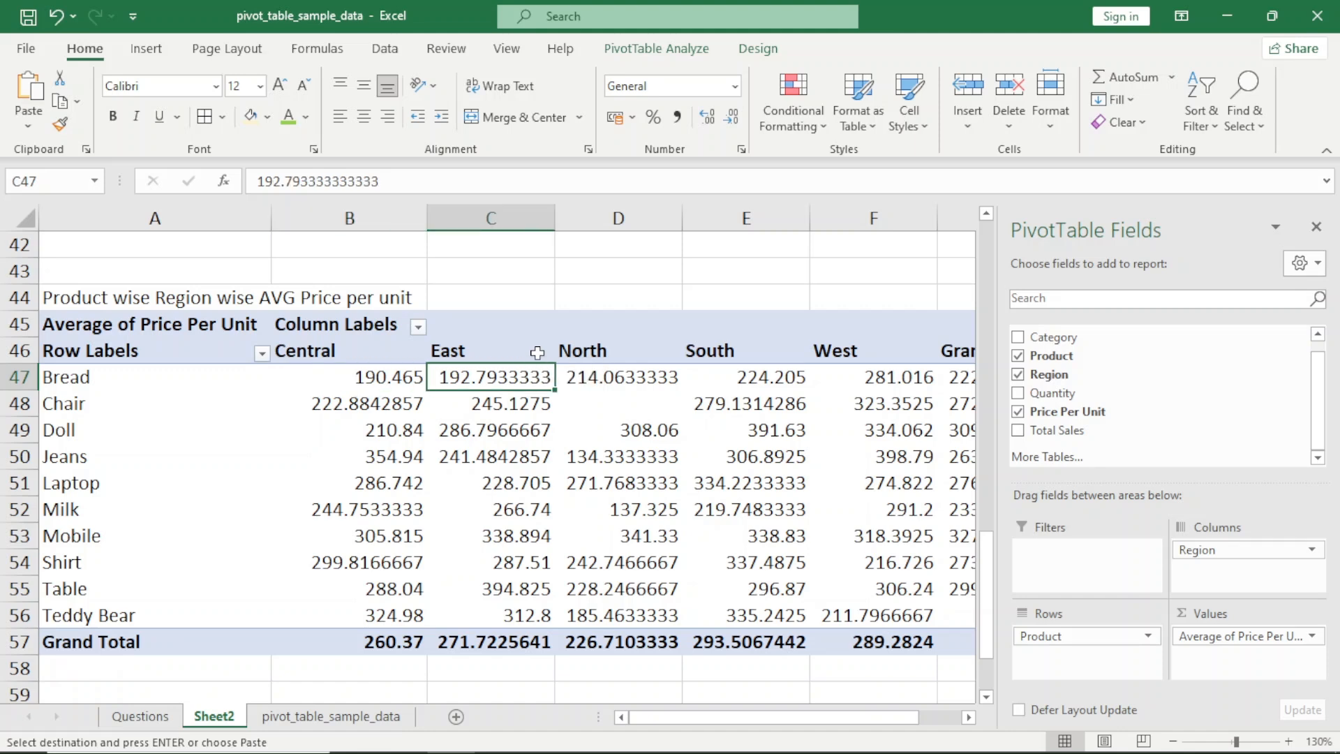
key("Right")
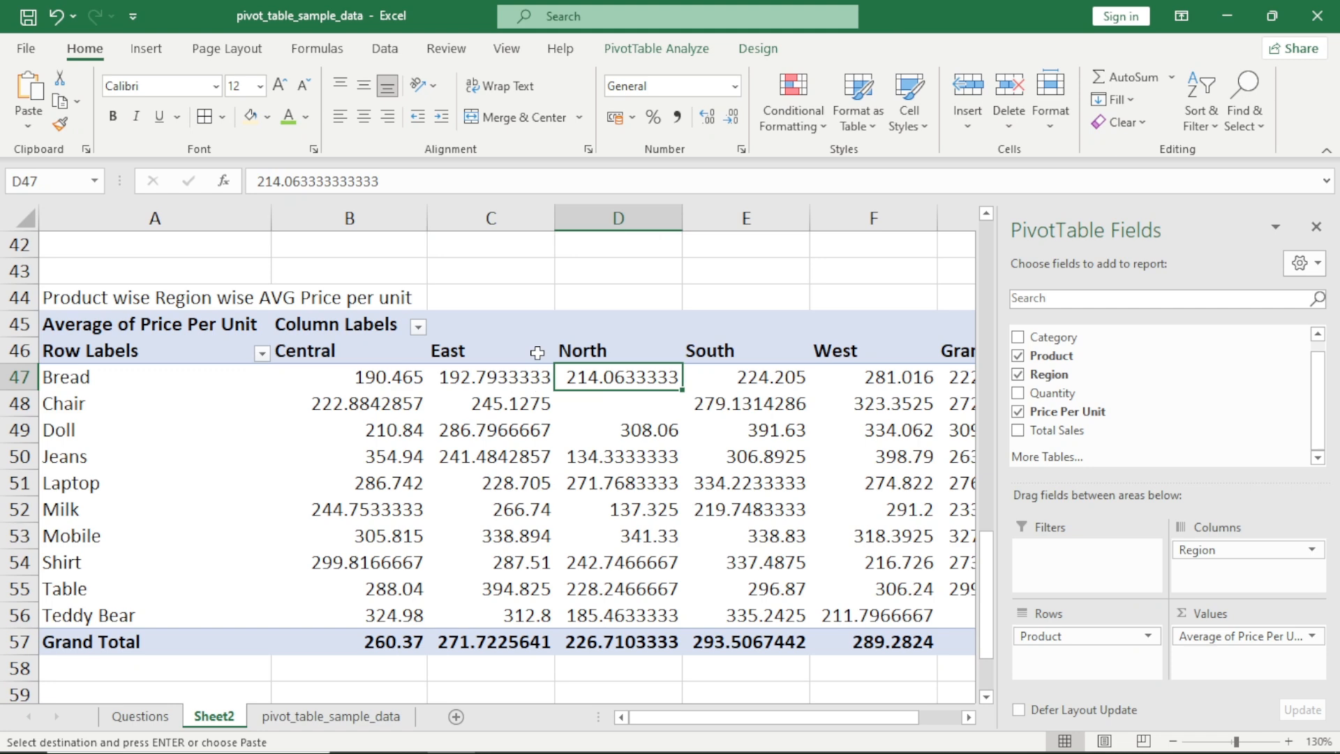
scroll(537, 353, "right", 1)
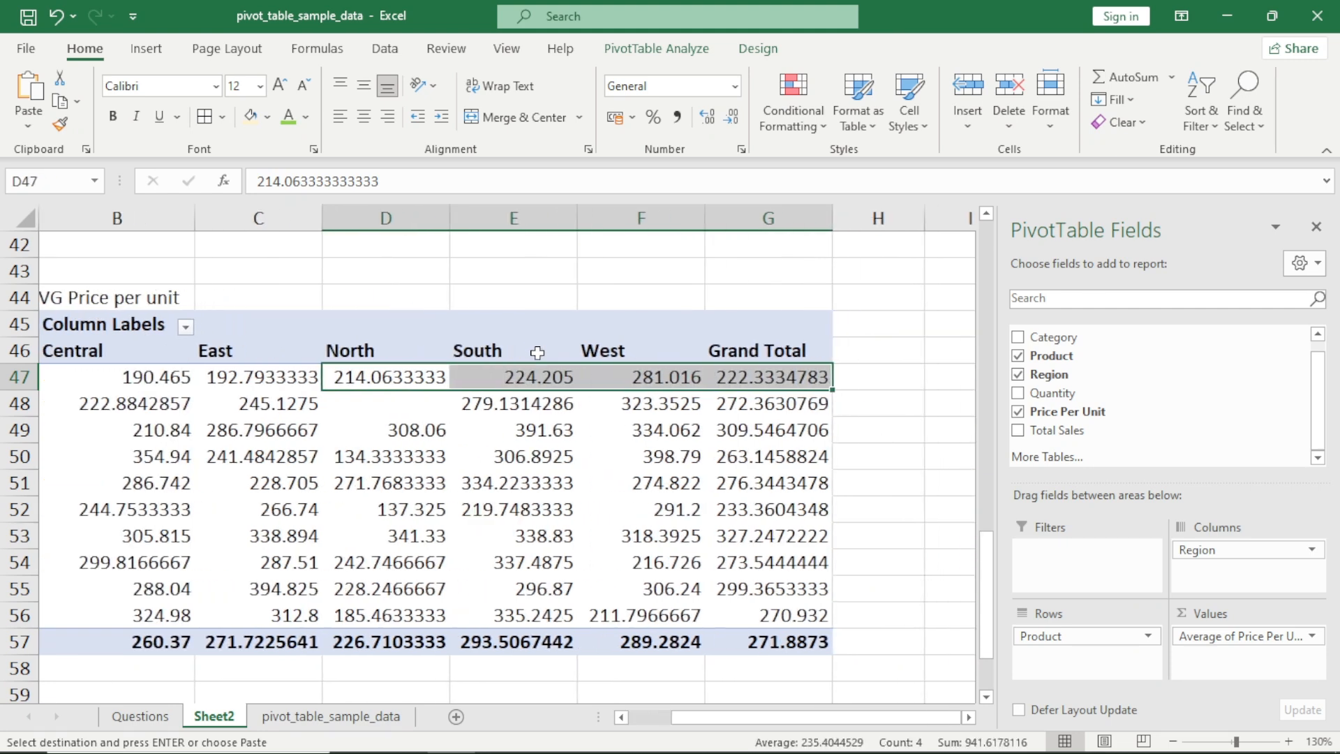
key("Right")
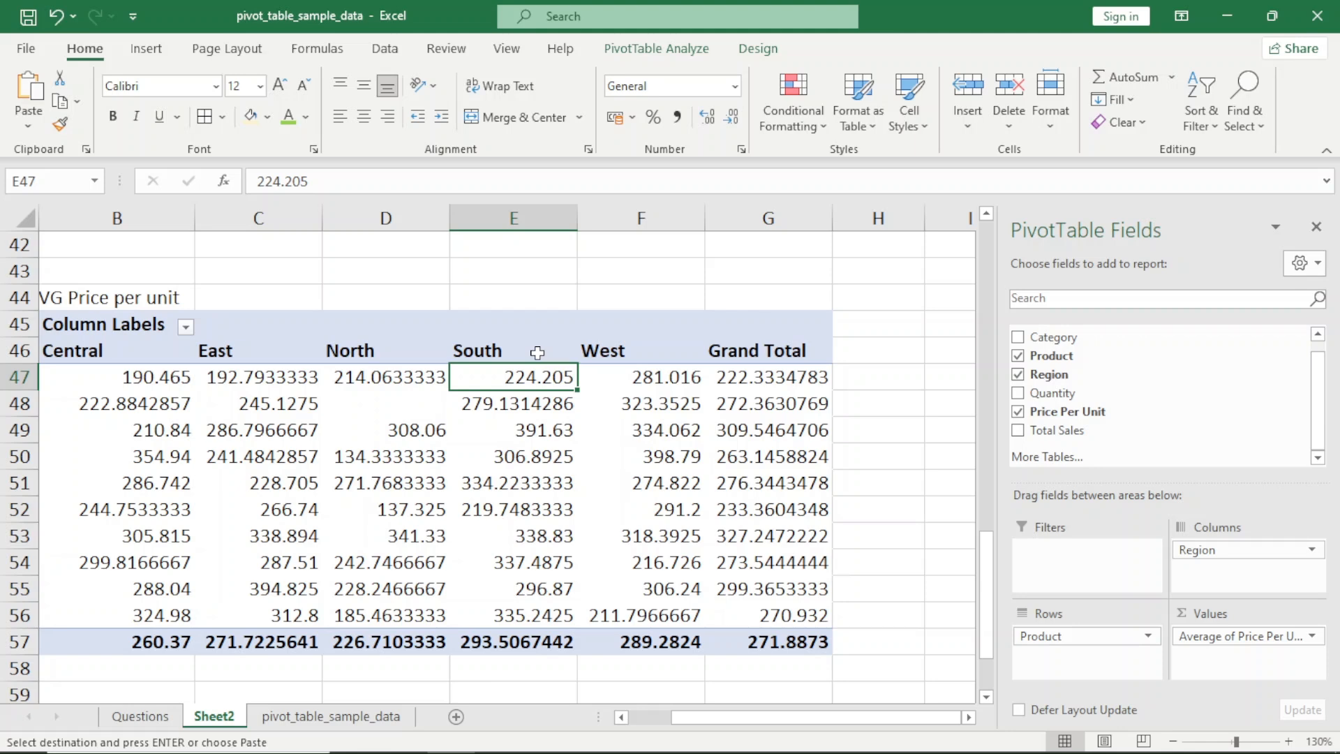
key("Right")
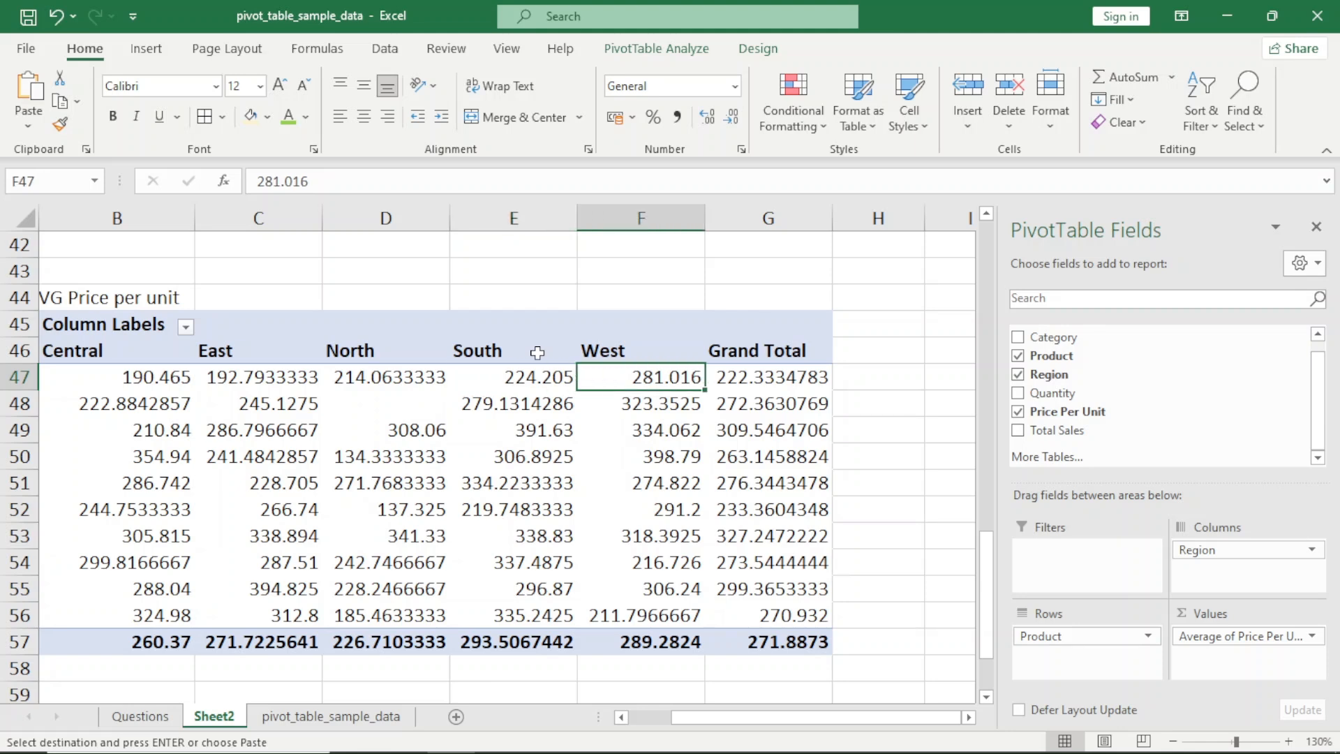
Go through the Bread row's regional averages again, cell by cell from B47 to F47
scroll(537, 352, "left", 2)
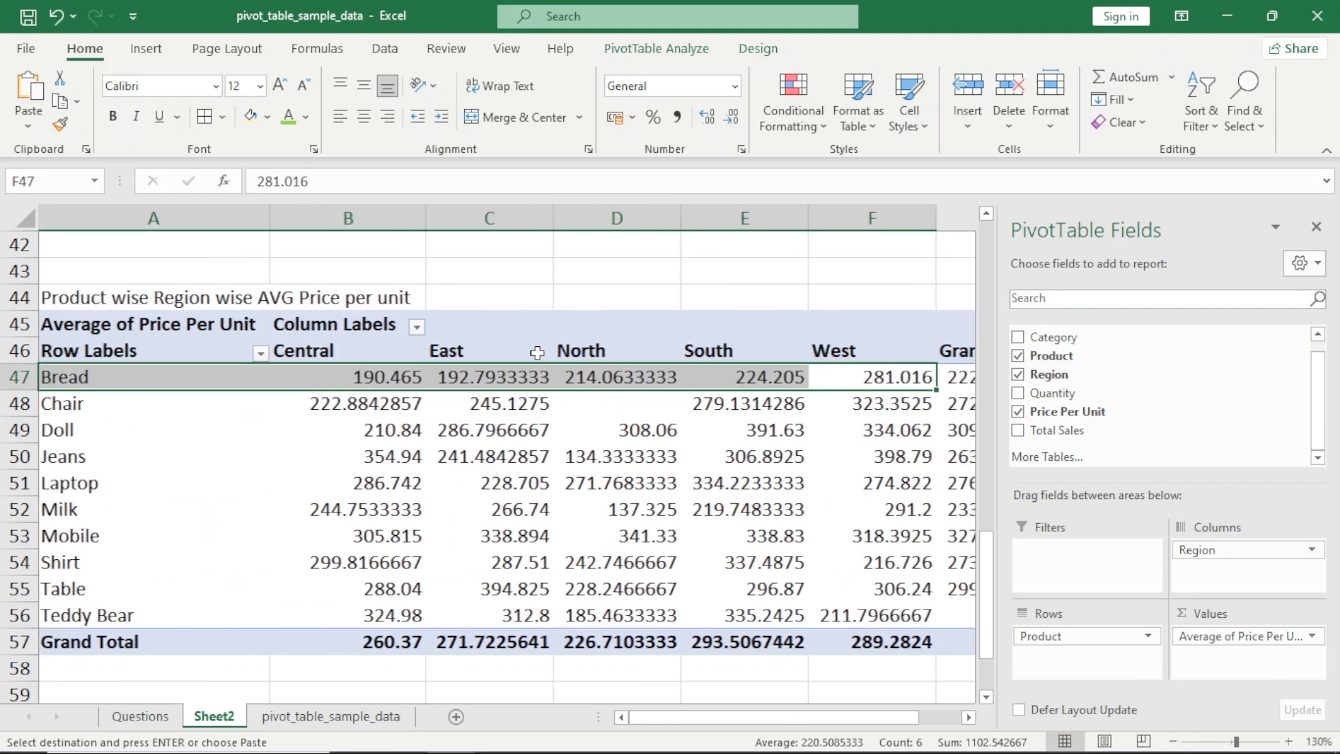
key("Up")
key("Down")
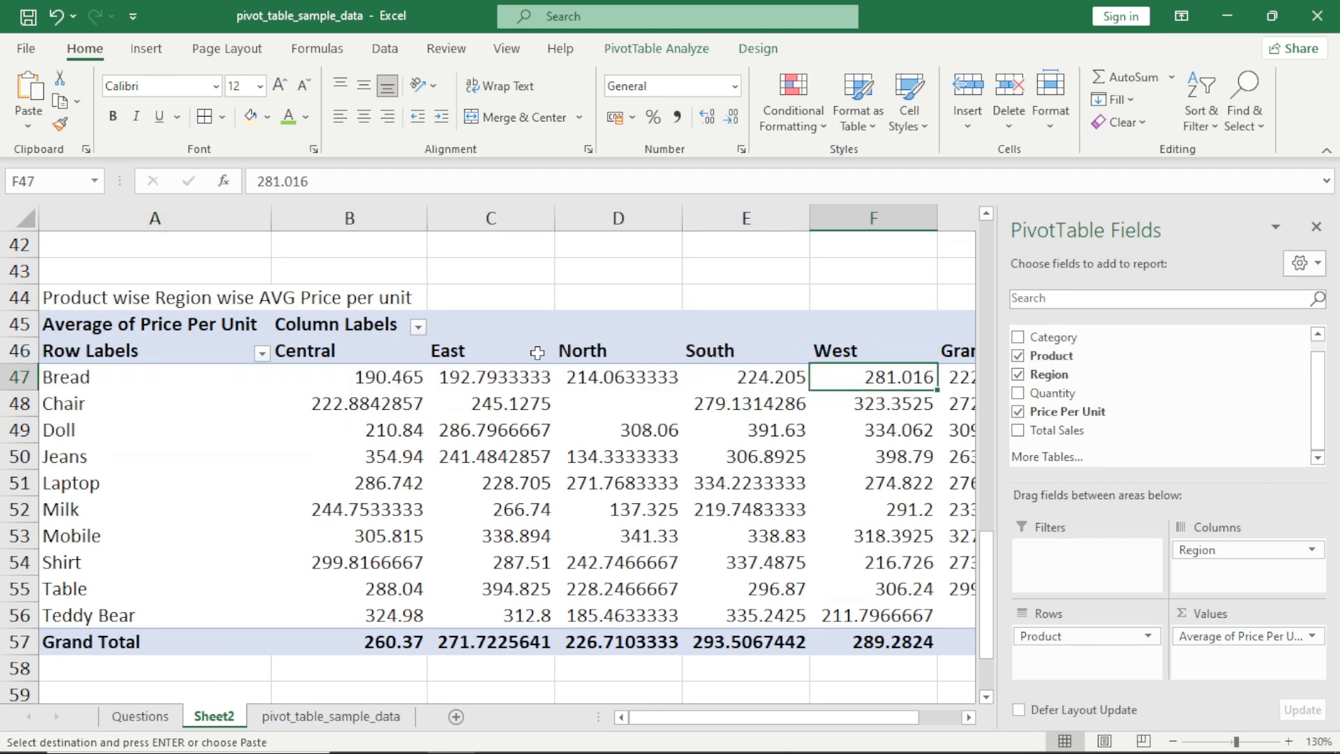
key("Home")
key("Right")
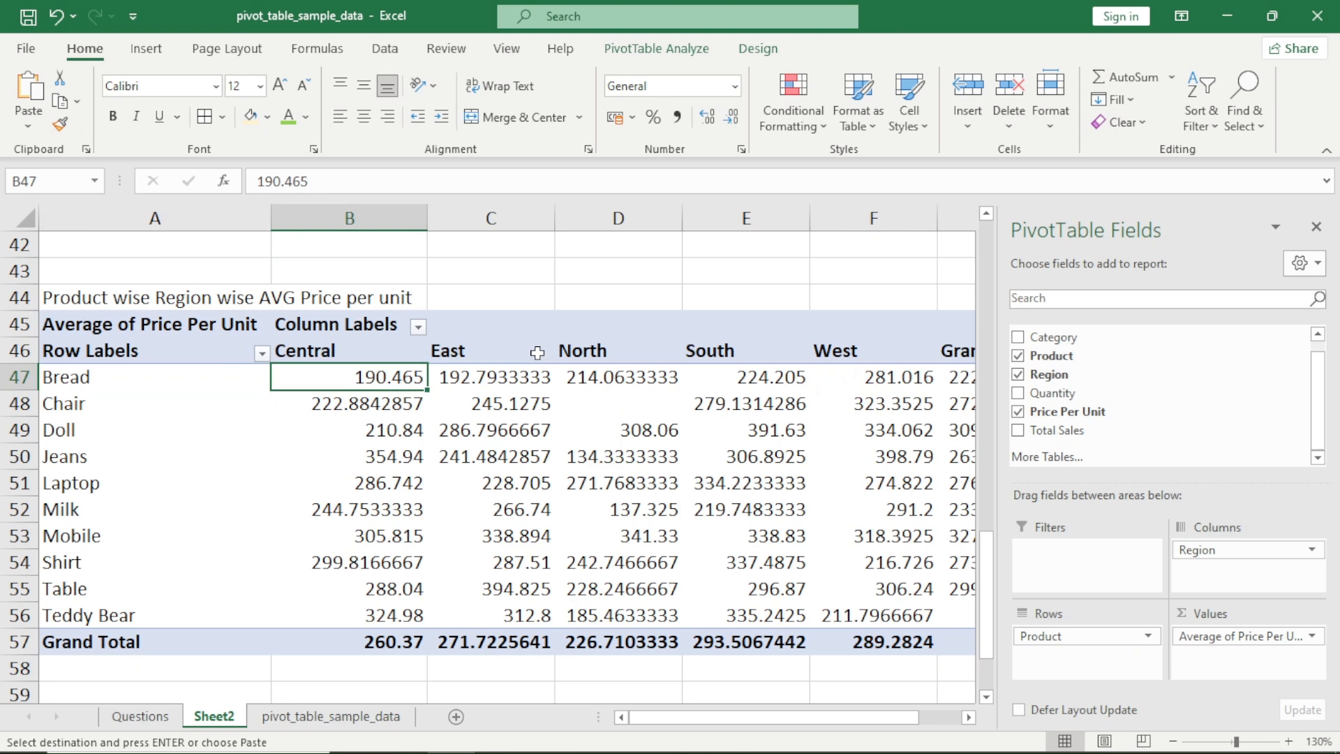
key("Right")
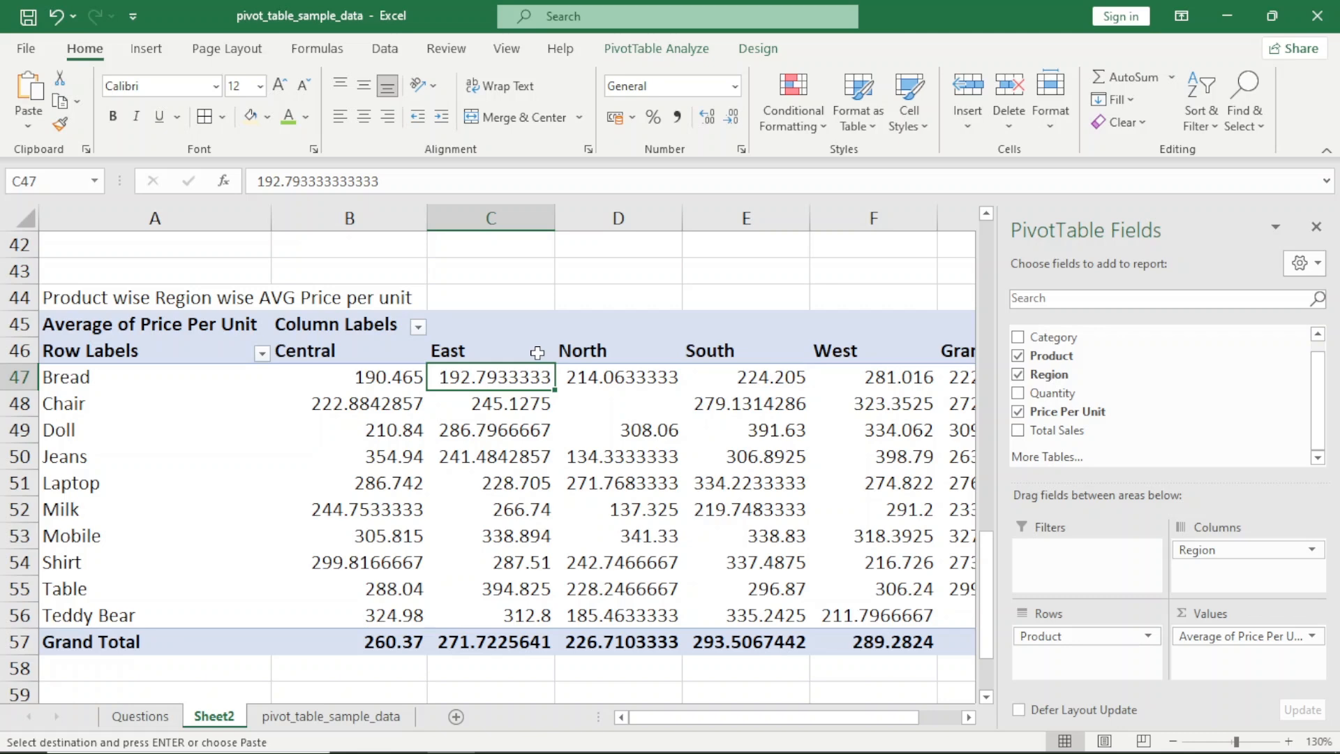
key("Right")
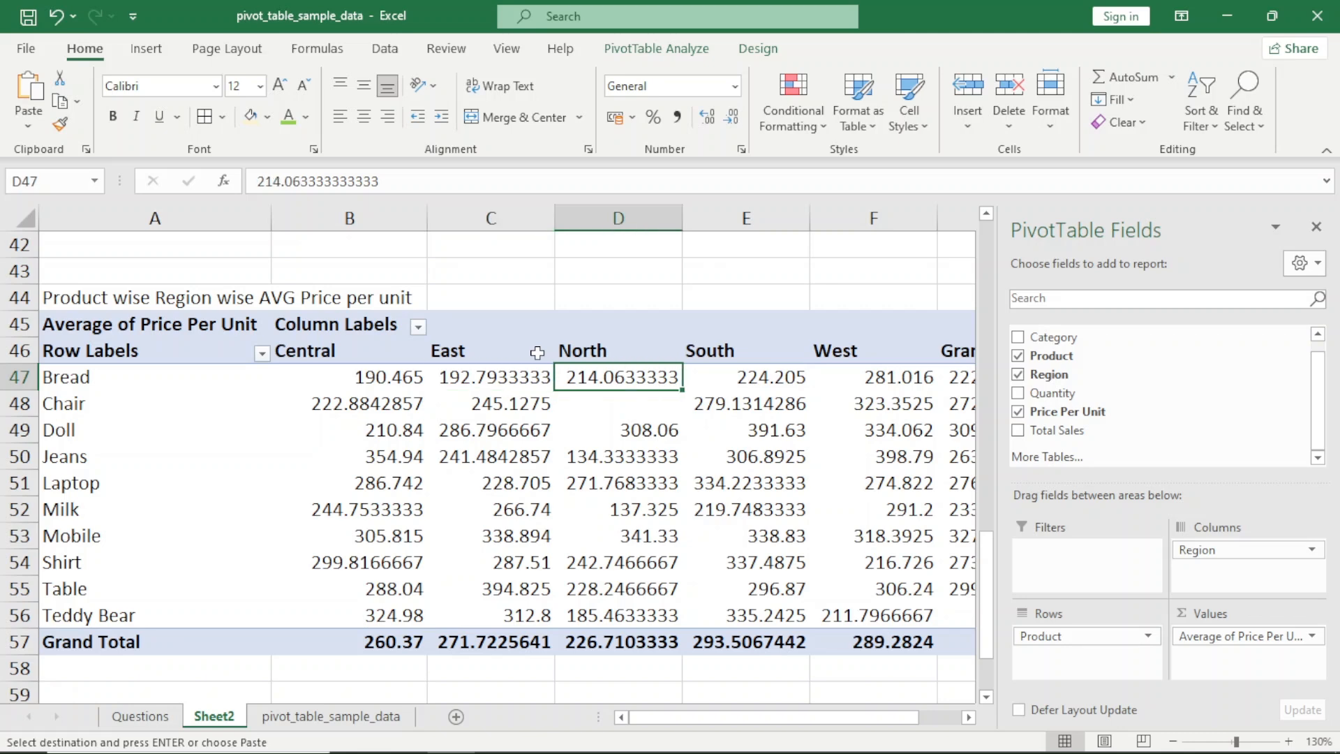
key("Right")
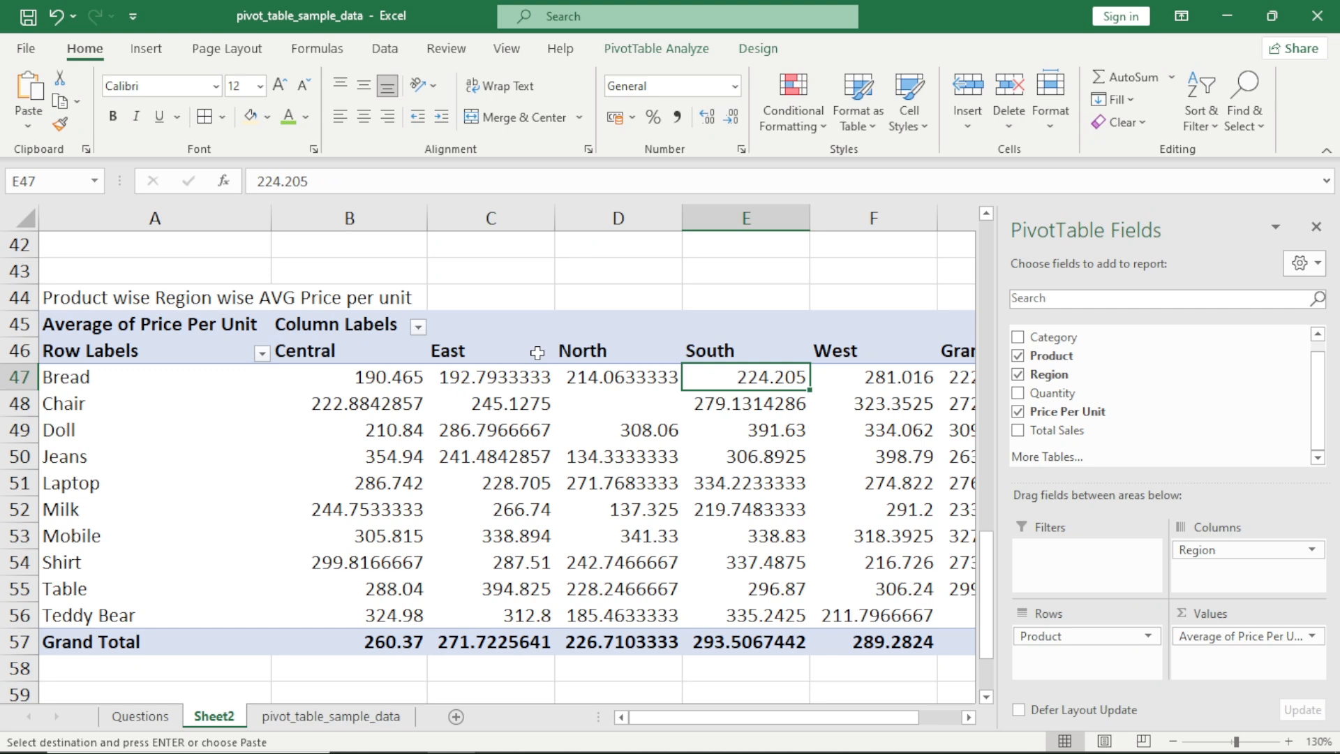
key("Right")
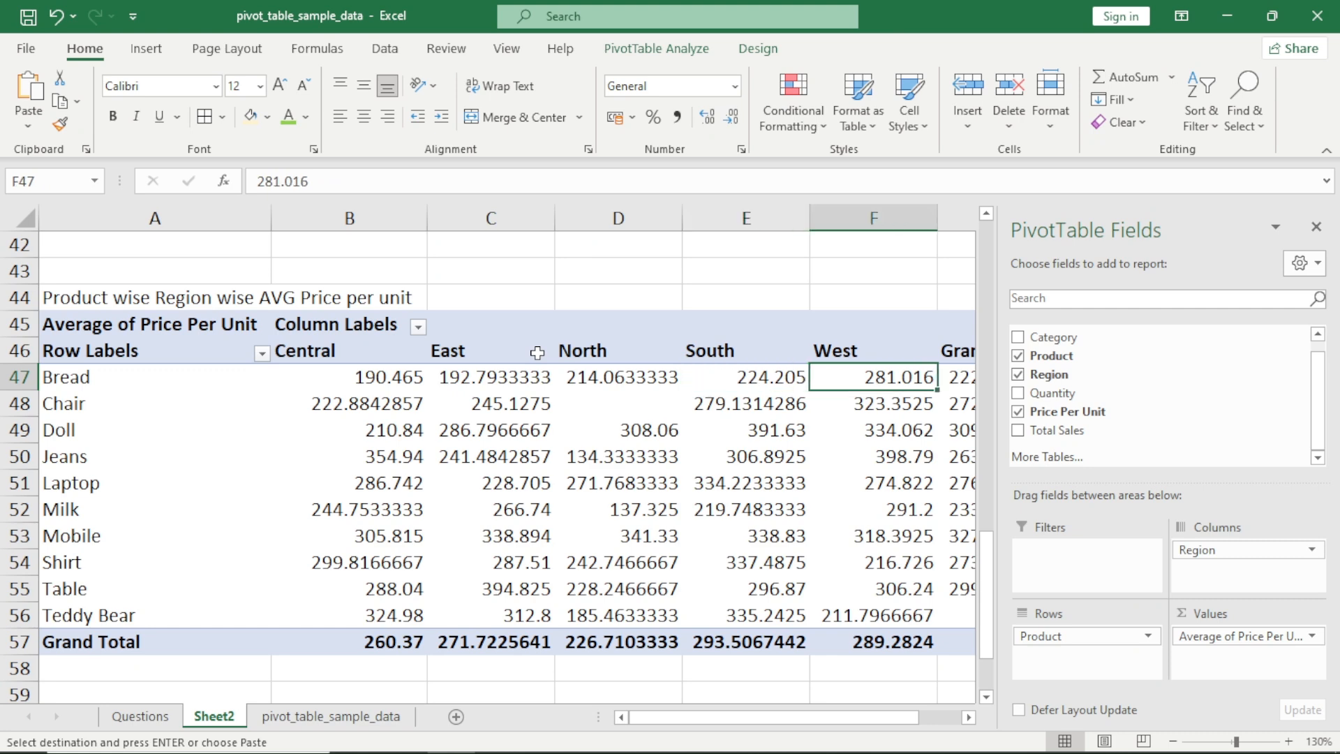
key("Home")
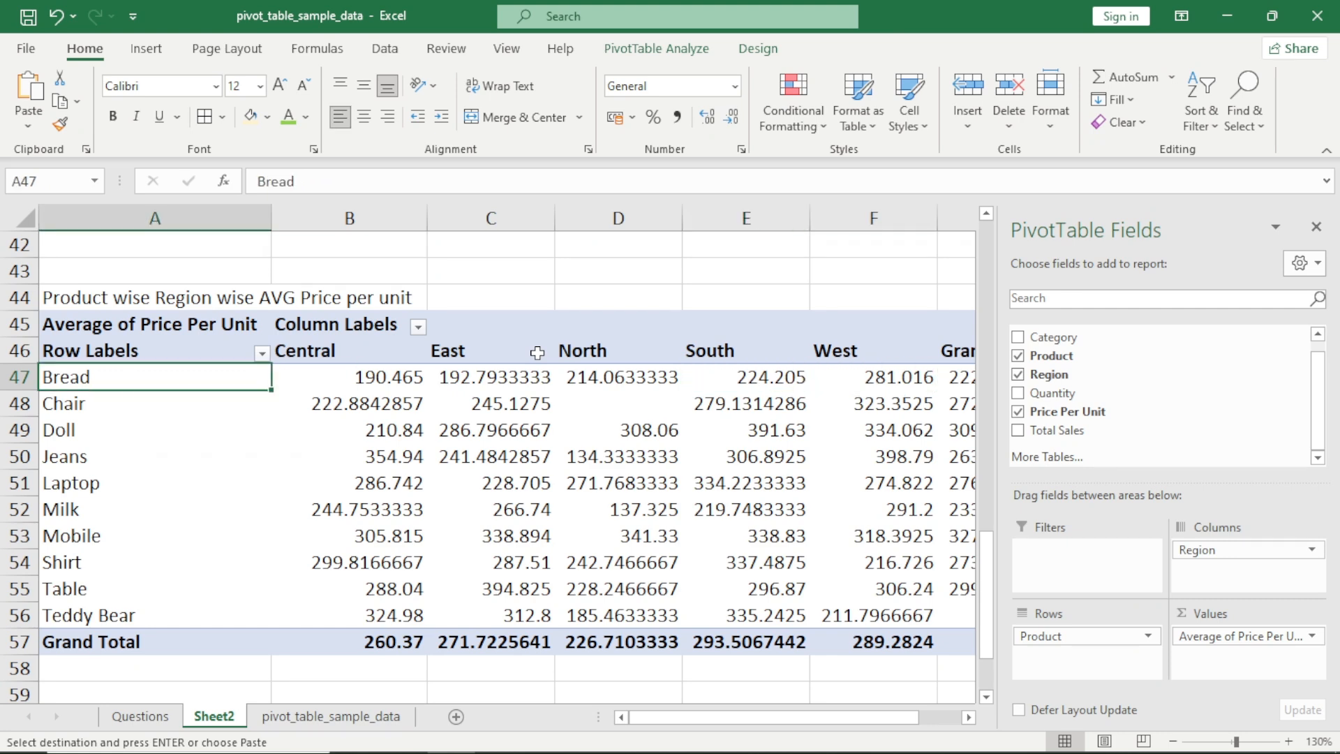
Examine the Chair row's average price per unit for each region, including the North cell D48
key("Down")
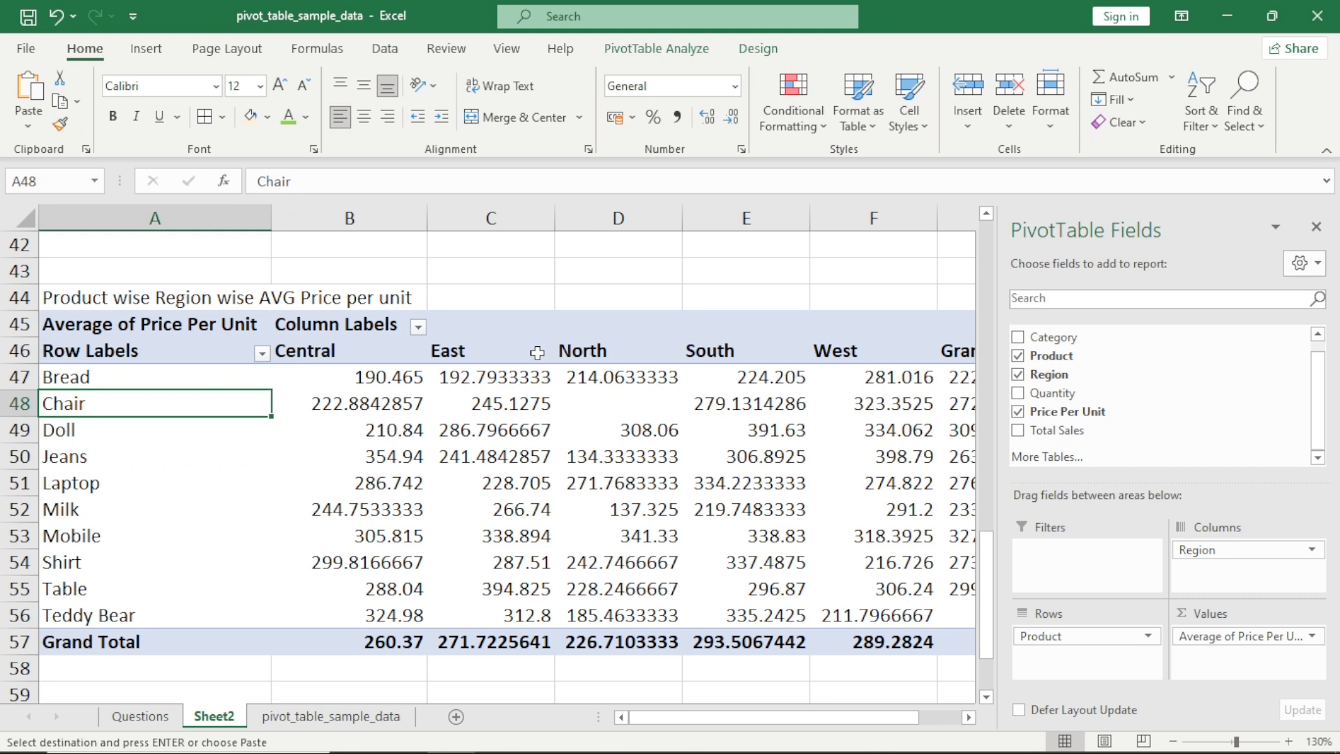
key("Right")
key("Right")
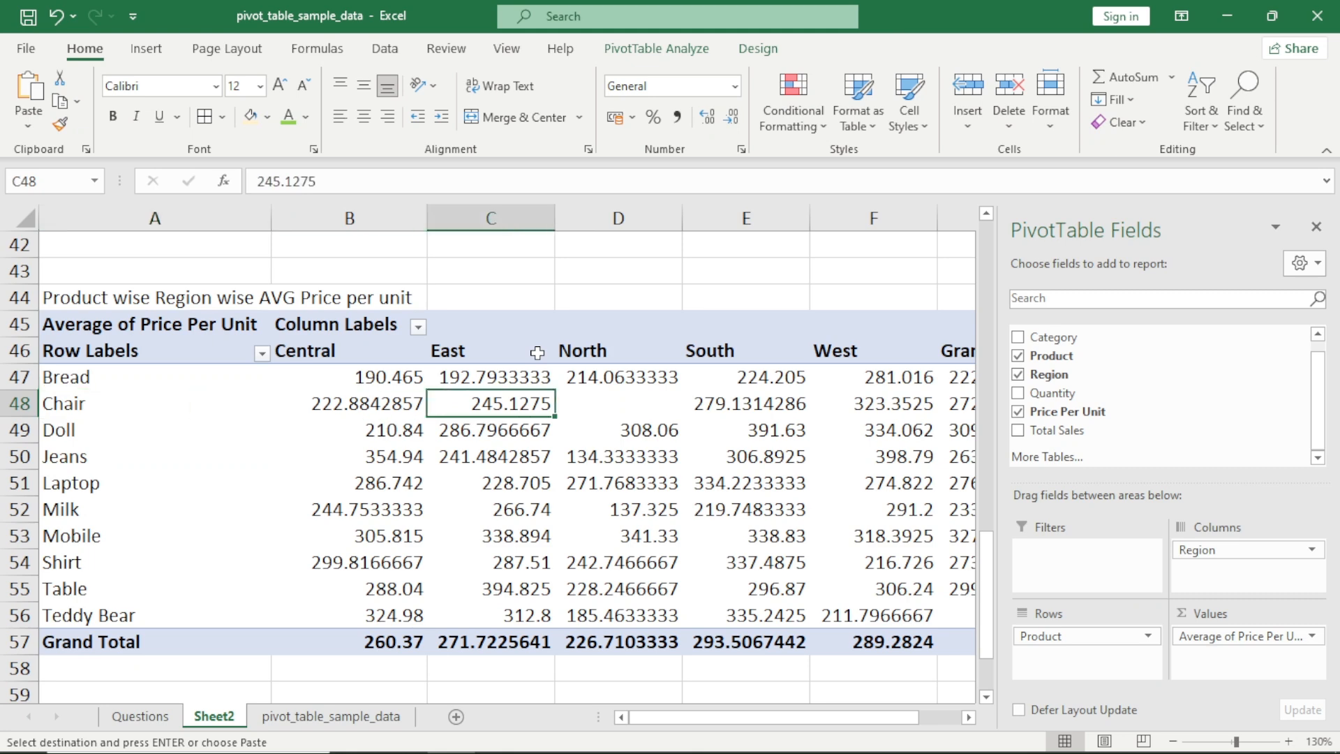
key("Right")
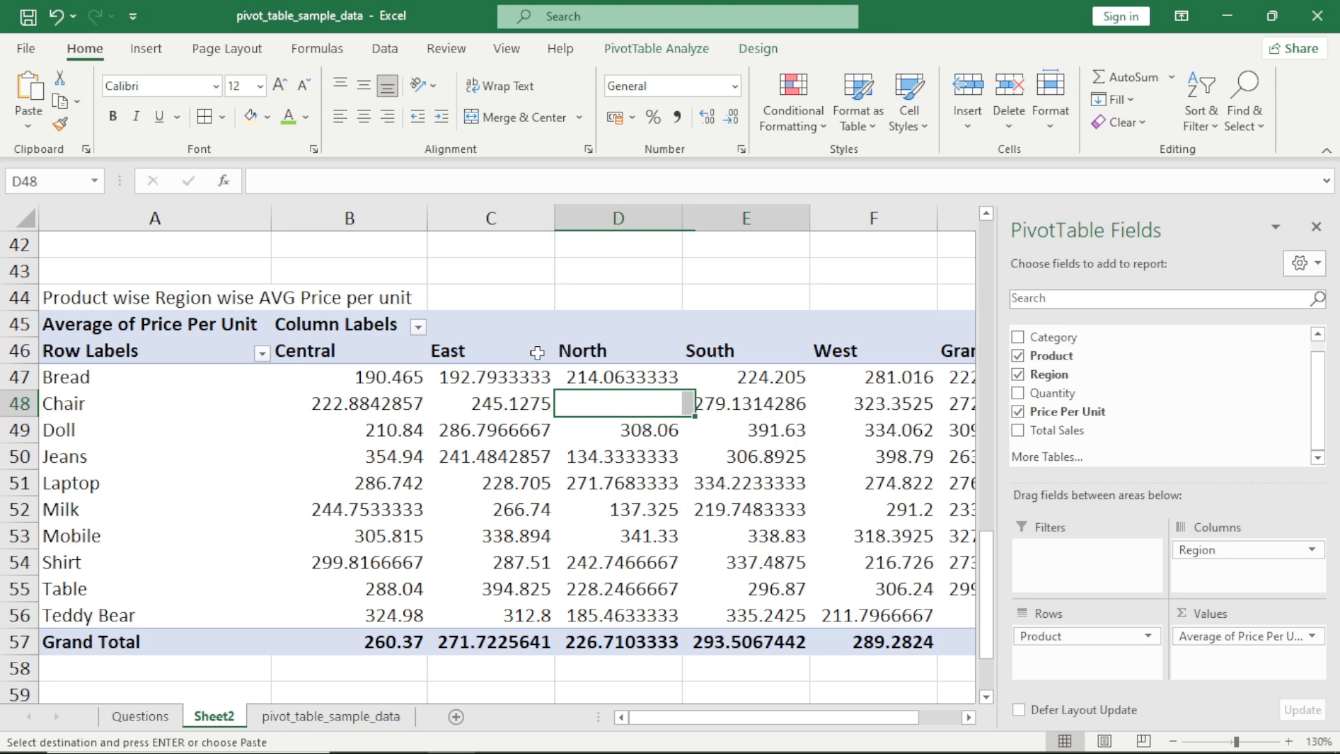
key("Right")
key("Left")
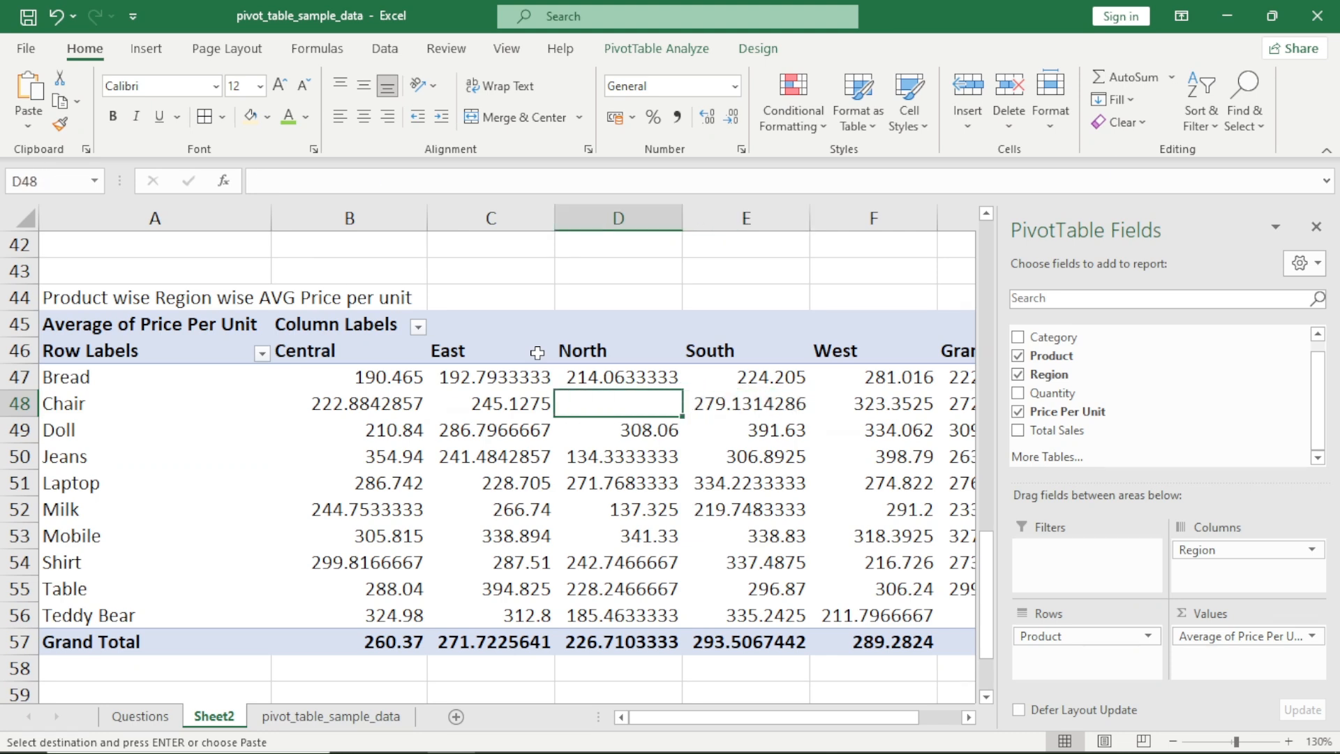
key("shift+Right")
key("shift+Right")
key("shift+Right")
key("Left")
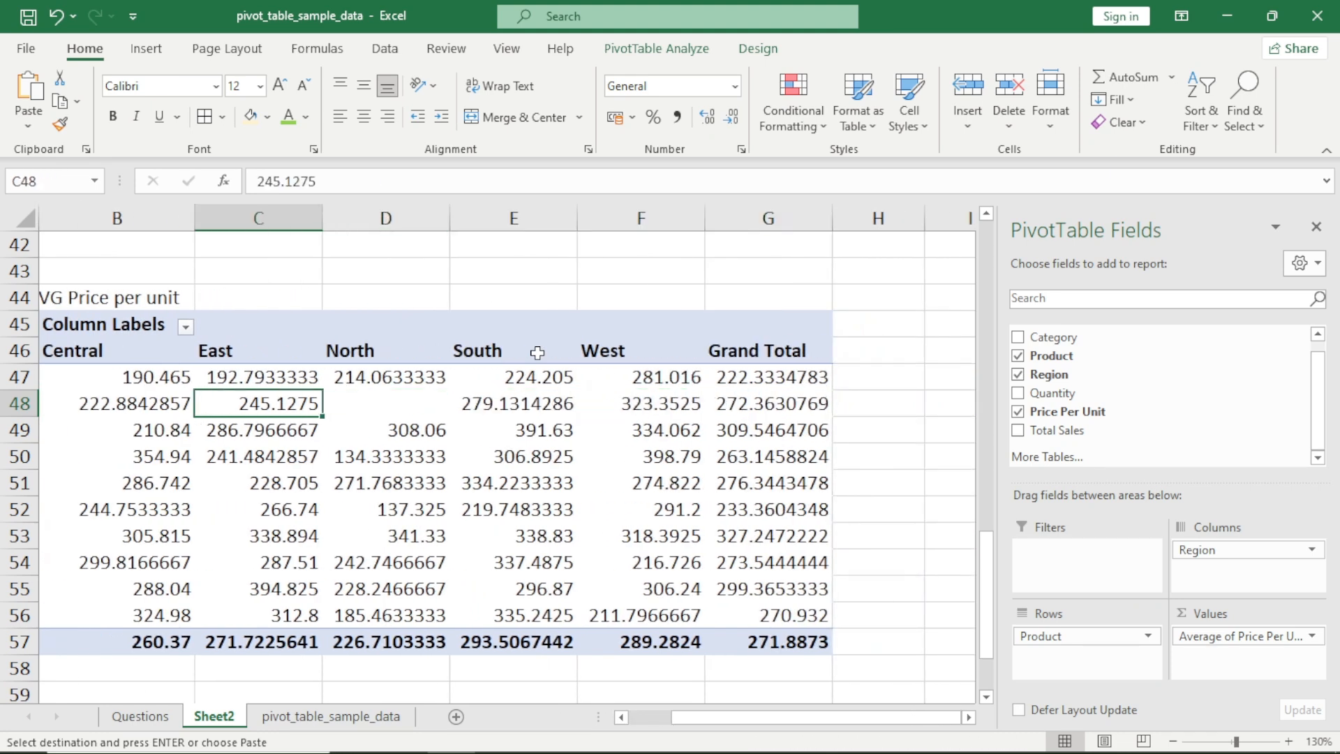
key("Right")
key("Left")
key("Left")
key("Left")
key("Right")
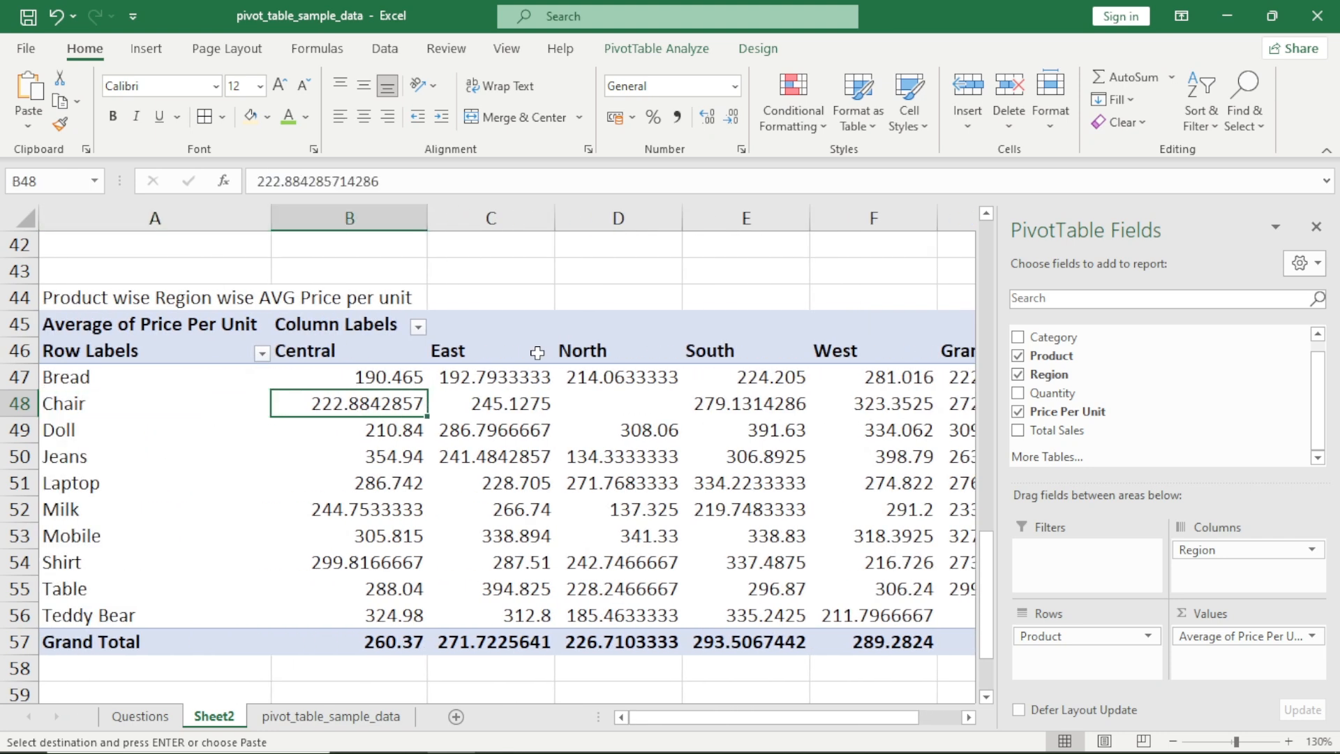
key("Right")
key("Right")
key("Right")
key("Right")
key("Right")
key("Right")
key("Left")
key("Left")
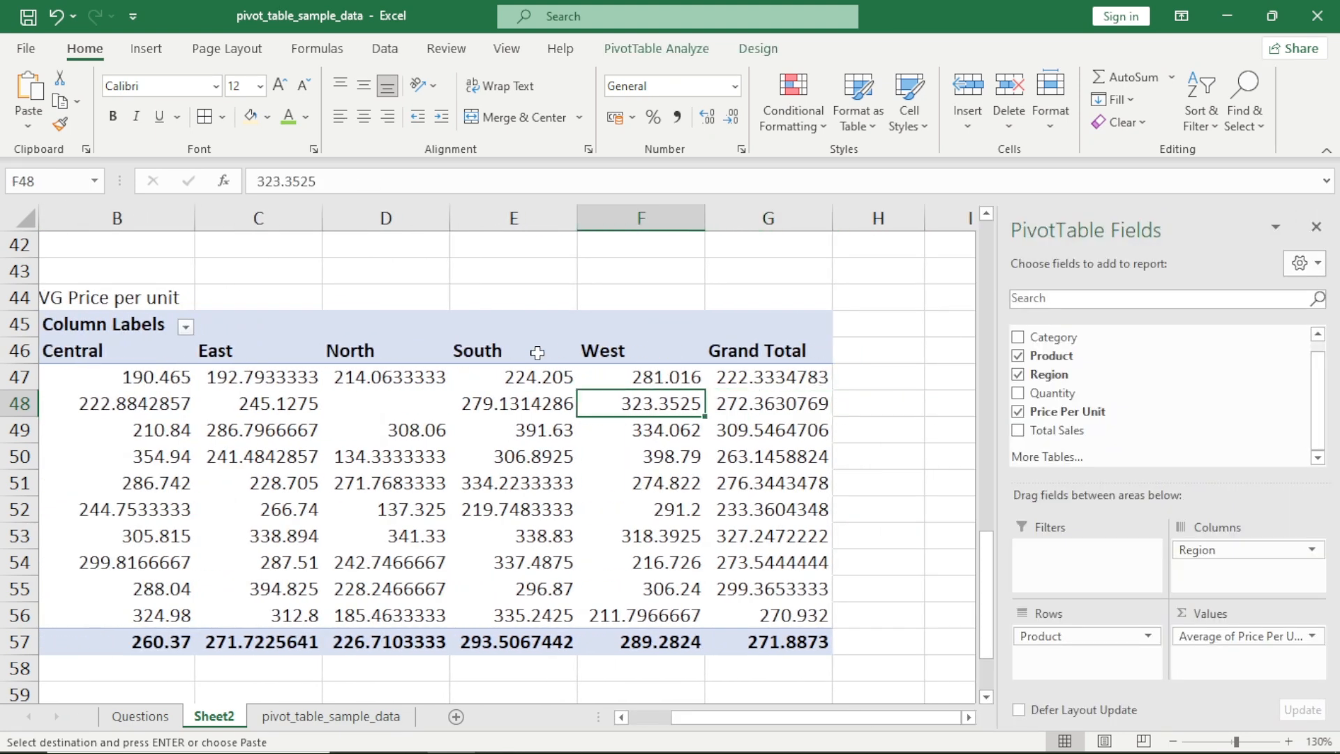
Format the average price values in B47:G57 as Number with 0 decimal places
key("Right")
key("Up")
key("ctrl+shift+Down")
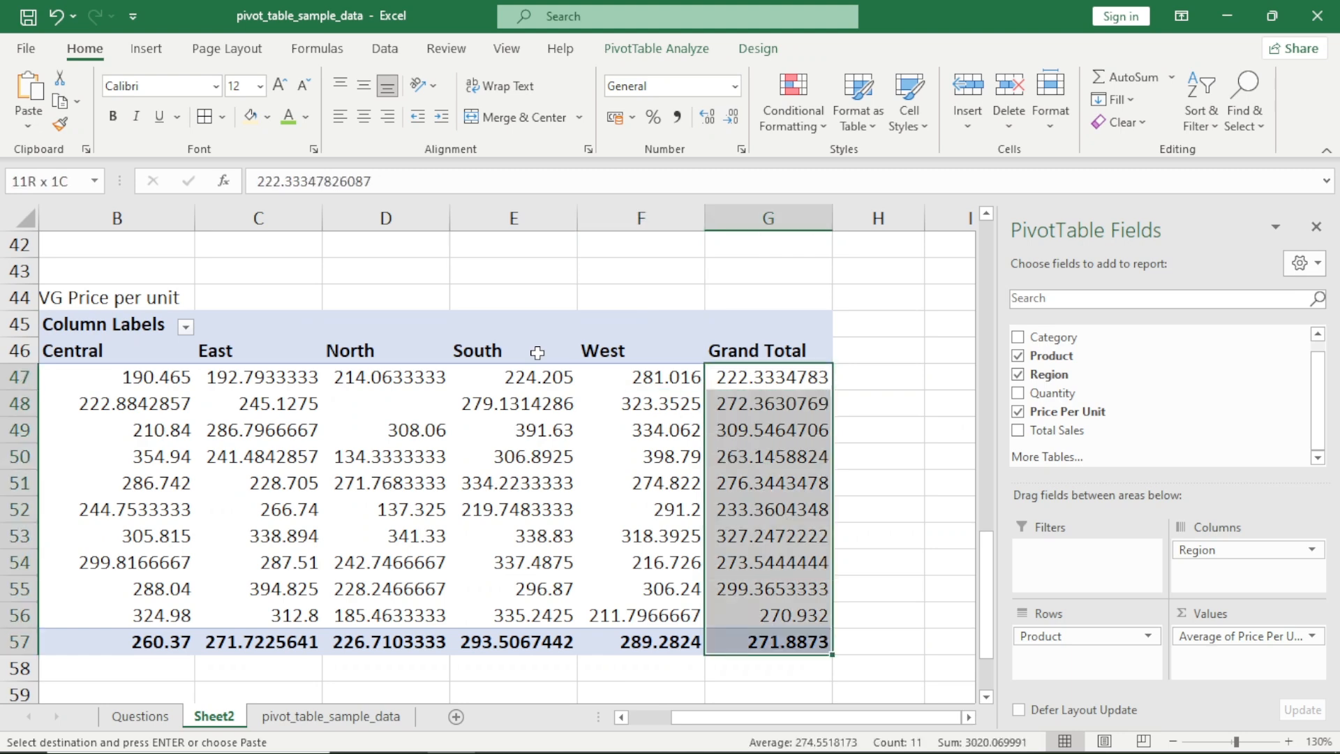
key("shift+Left")
key("shift+Left")
key("shift+Left")
key("shift+Left")
key("shift+Left")
key("shift+Left")
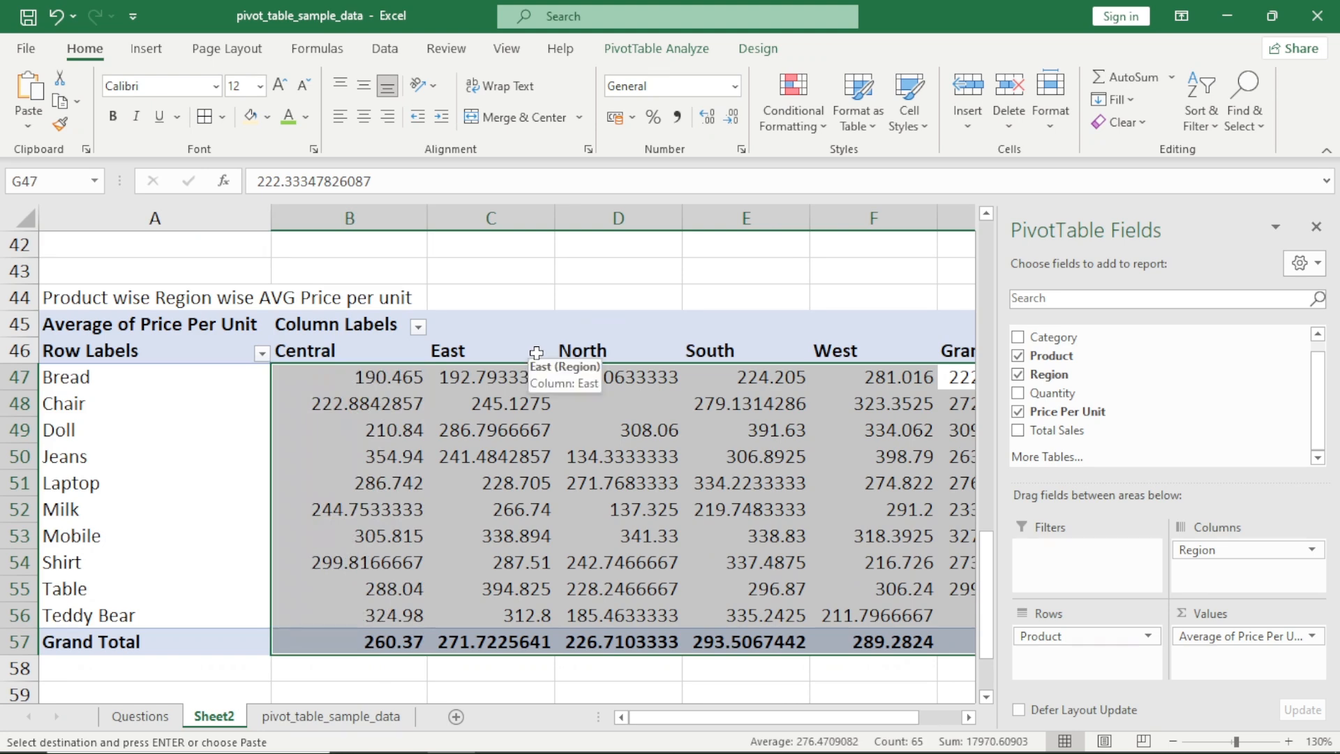
key("Escape")
key("ctrl+1")
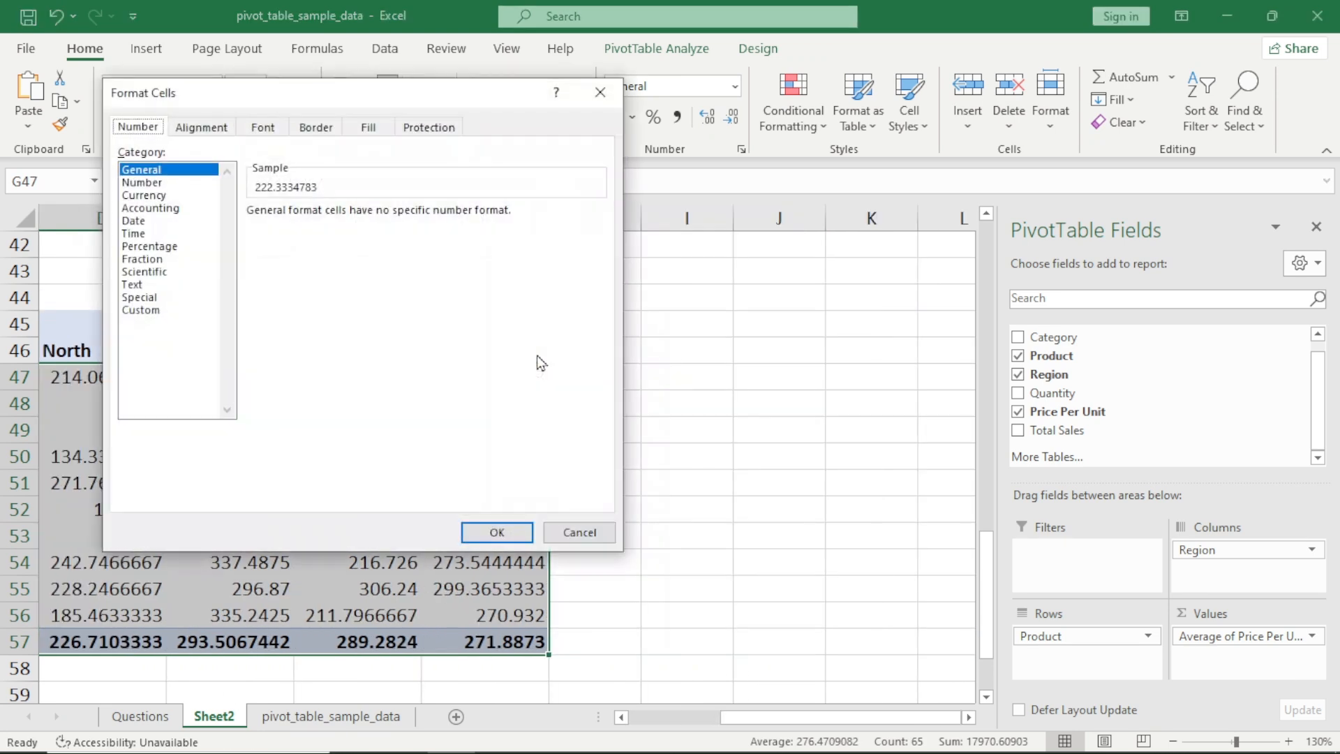
left_click(149, 182)
double_click(341, 213)
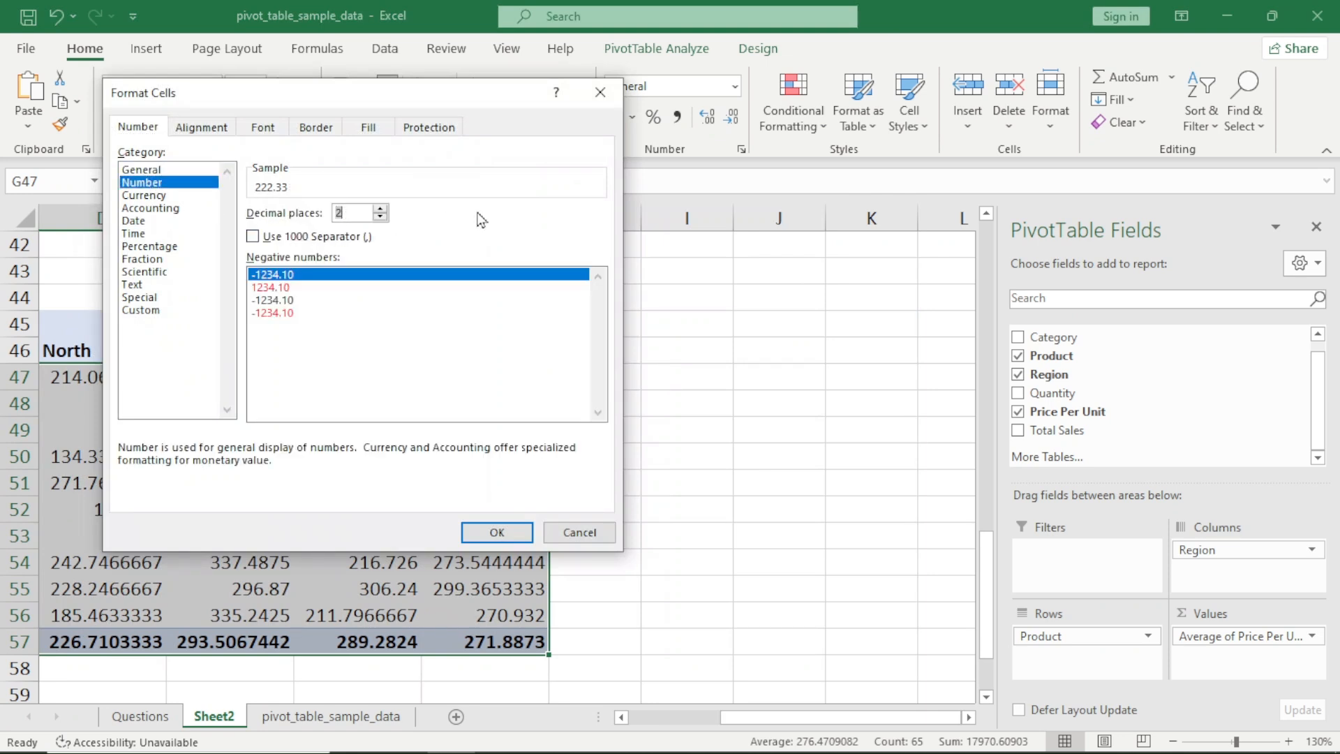
type("0")
left_click(501, 532)
mouse_move(534, 525)
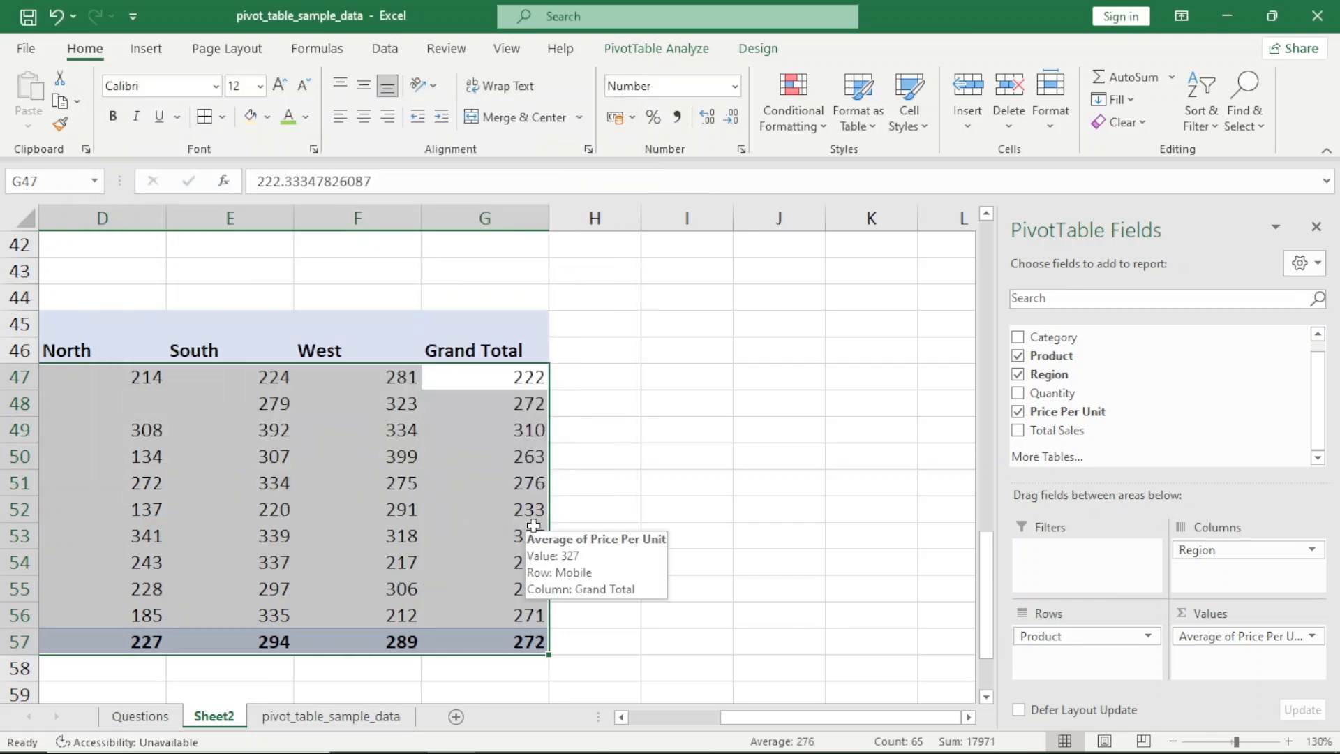
Center the contents of the average price pivot A45:G57 and apply borders to all its cells
key("Up")
key("ctrl+Left")
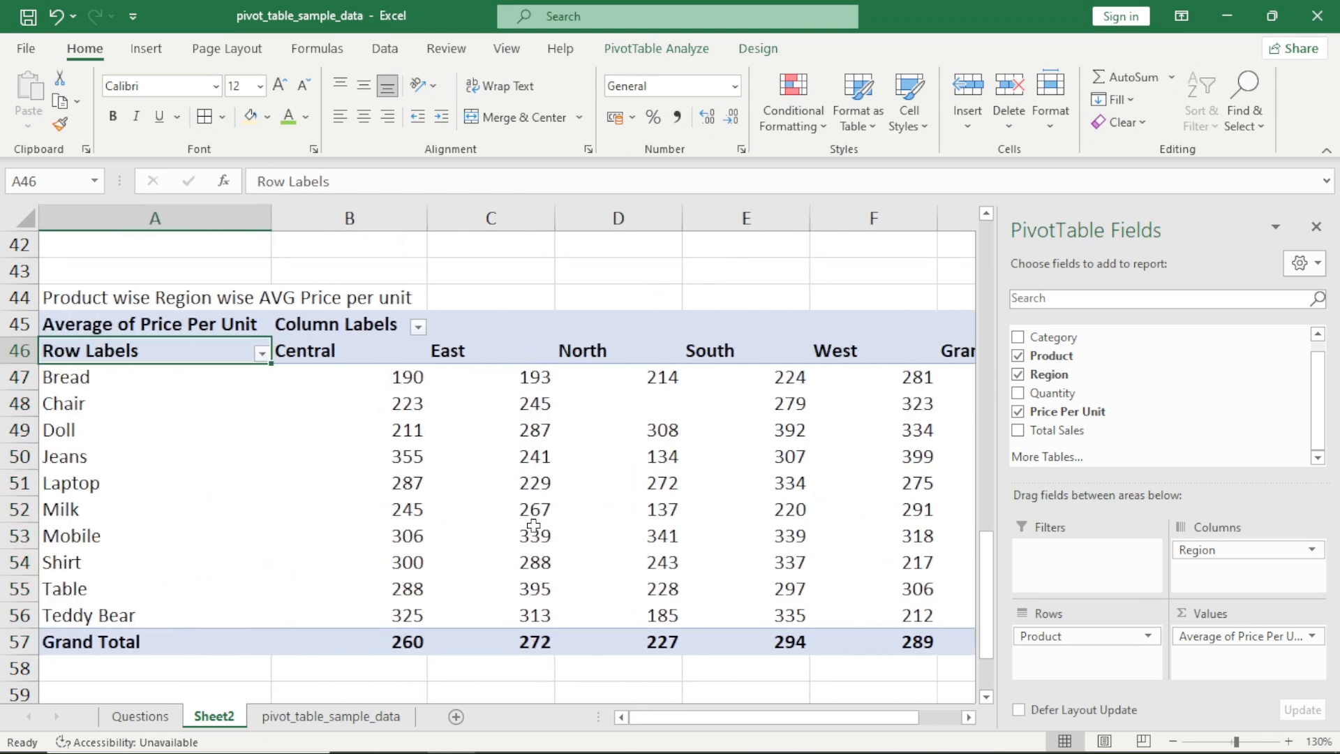
key("Up")
key("ctrl+Down")
key("ctrl+Right")
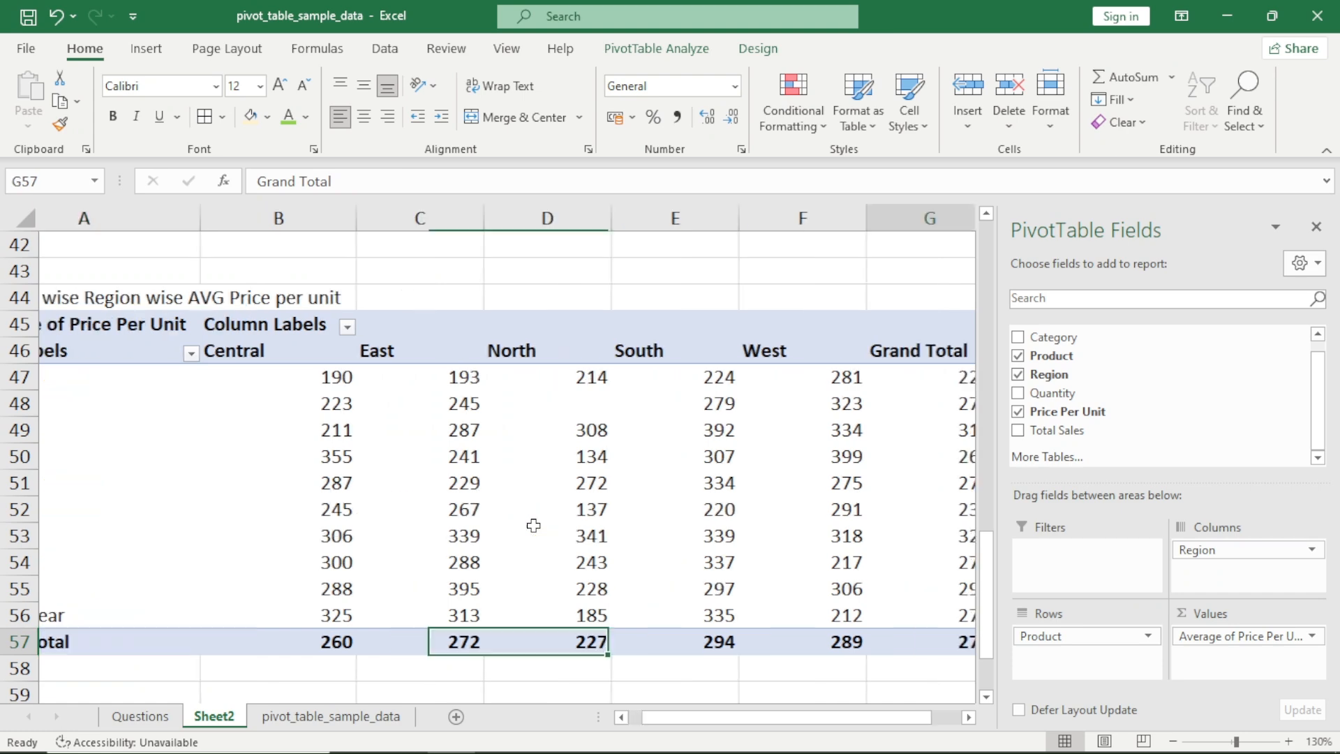
key("shift+Up")
key("shift+Up")
key("shift+Up")
key("shift+Up")
key("shift+Up")
key("shift+Up")
key("shift+Up")
key("shift+Up")
key("shift+Up")
key("shift+Up")
key("shift+Up")
key("shift+Up")
key("shift+Left")
key("shift+Left")
key("shift+Left")
key("shift+Left")
key("shift+Left")
key("shift+Left")
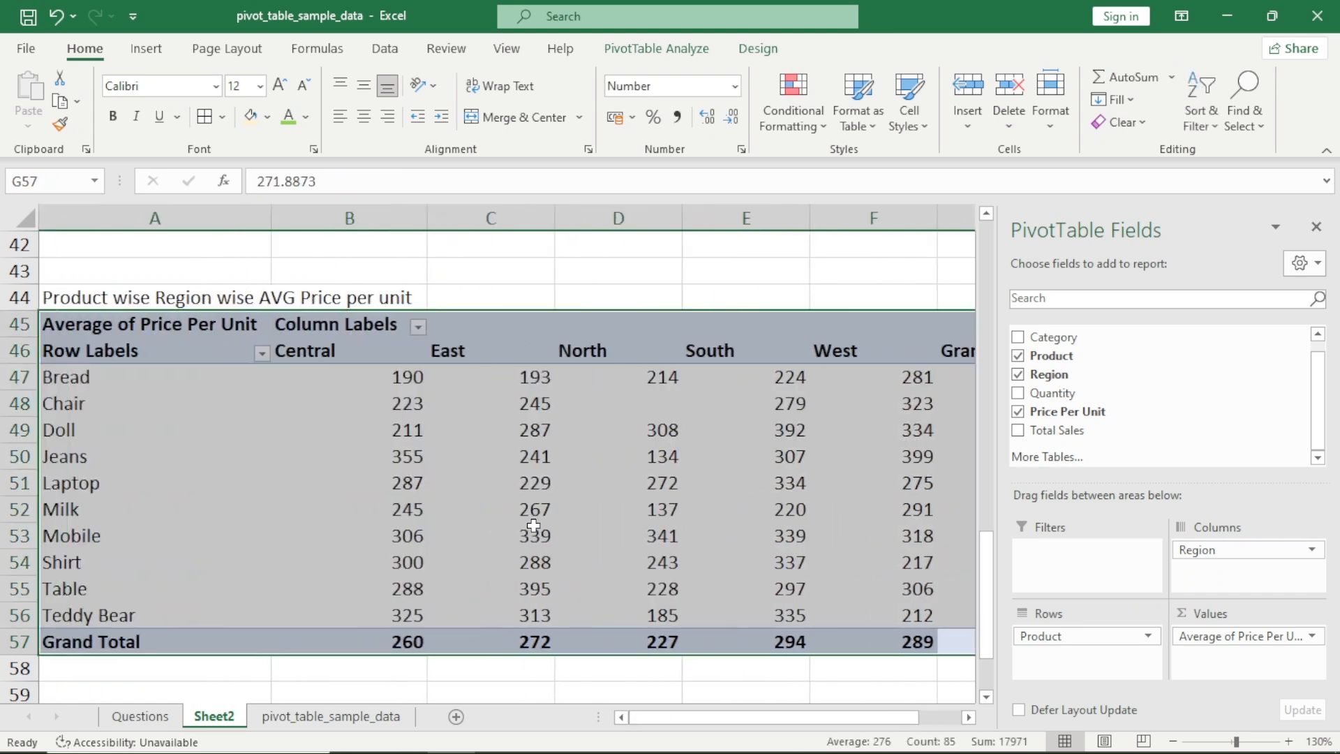
left_click(364, 125)
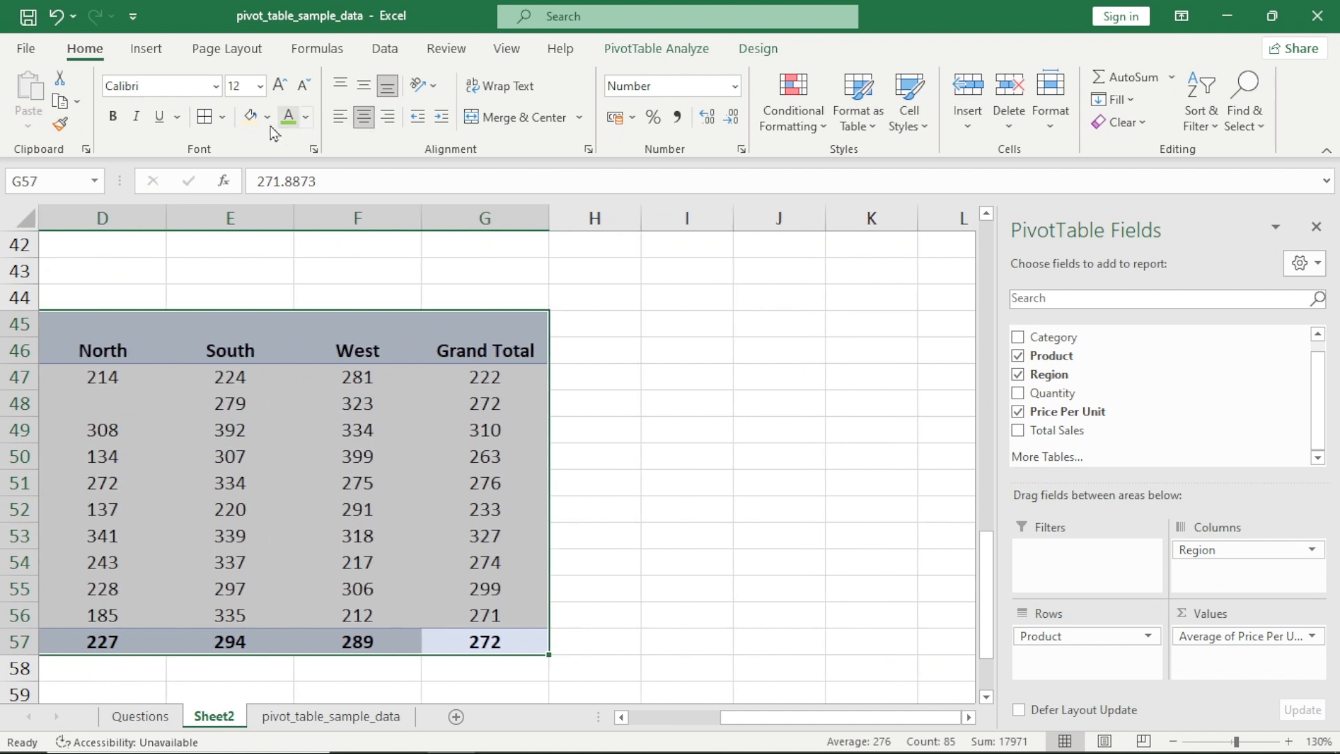
left_click(204, 115)
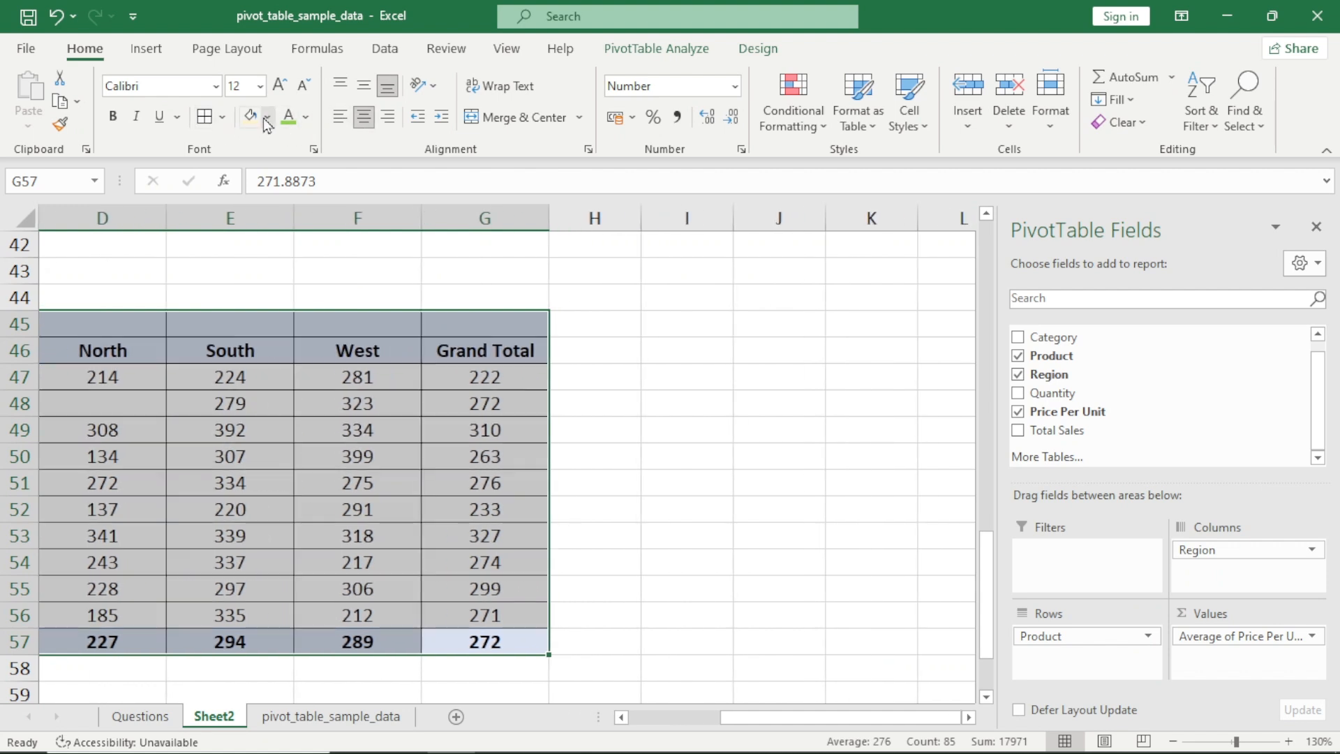
key("Home")
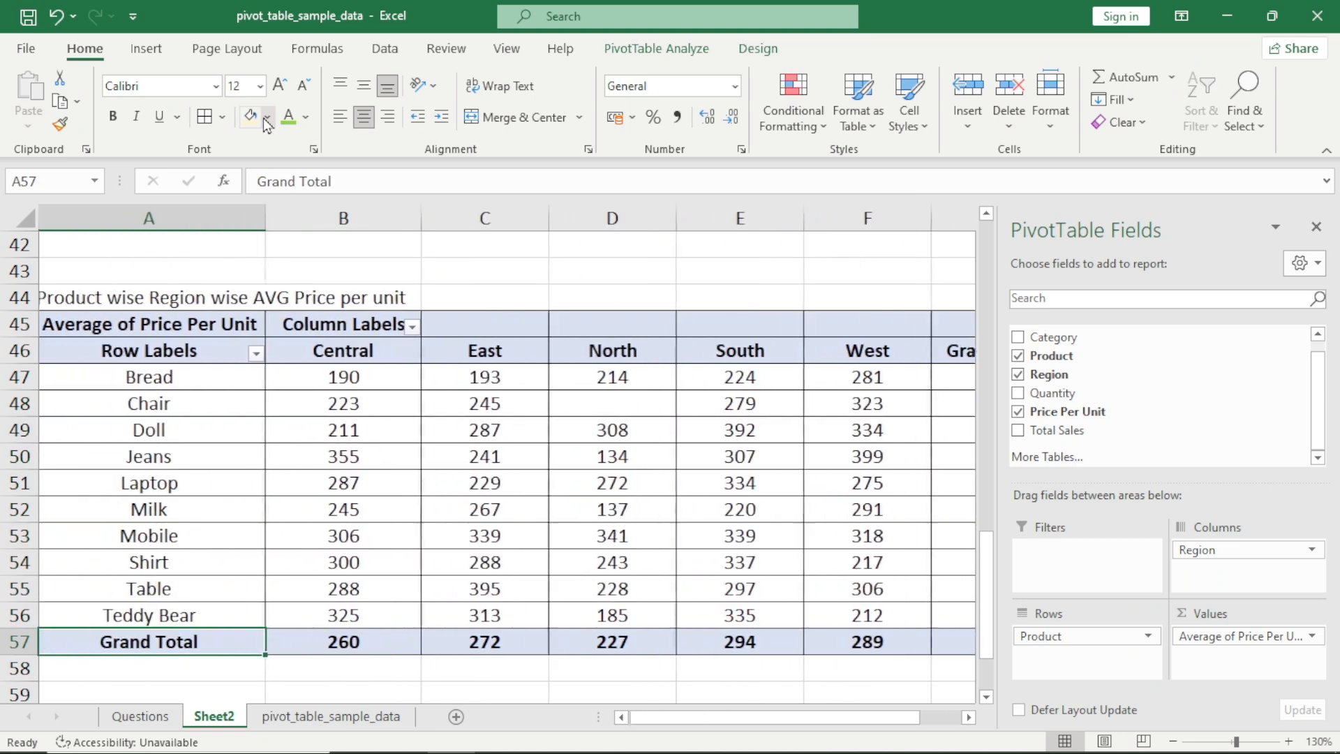
Review the titled pivots on Sheet2, from Category wise Sales down to the product by region average price per unit pivot
scroll(69, 337, "up", 14)
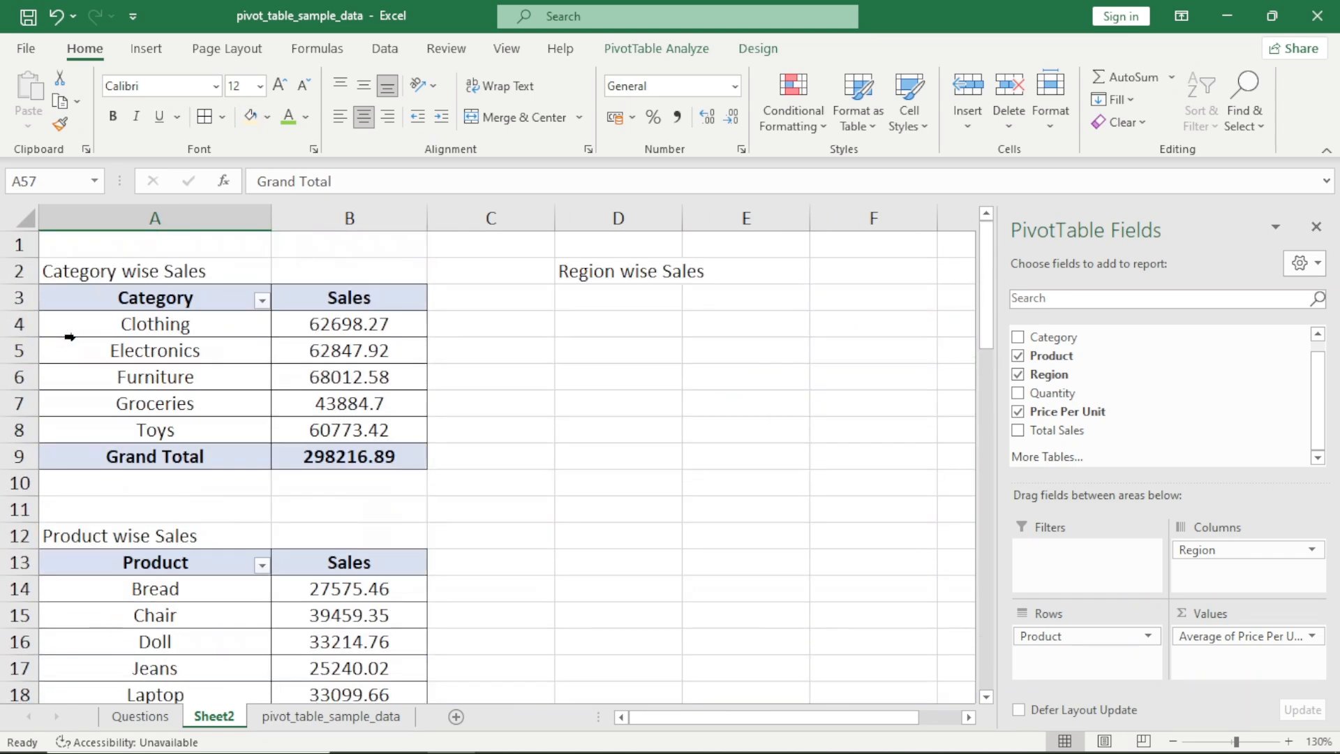
left_click(92, 268)
left_click(145, 543)
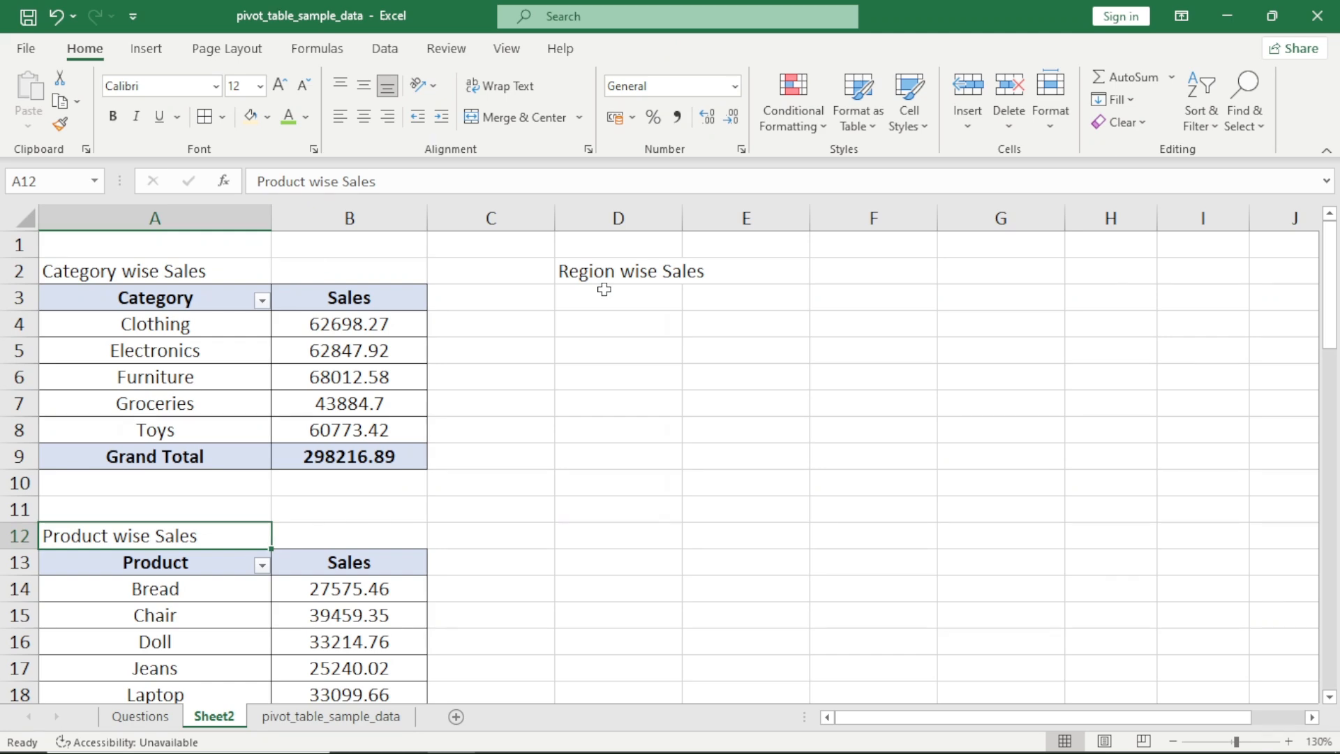
scroll(603, 289, "down", 7)
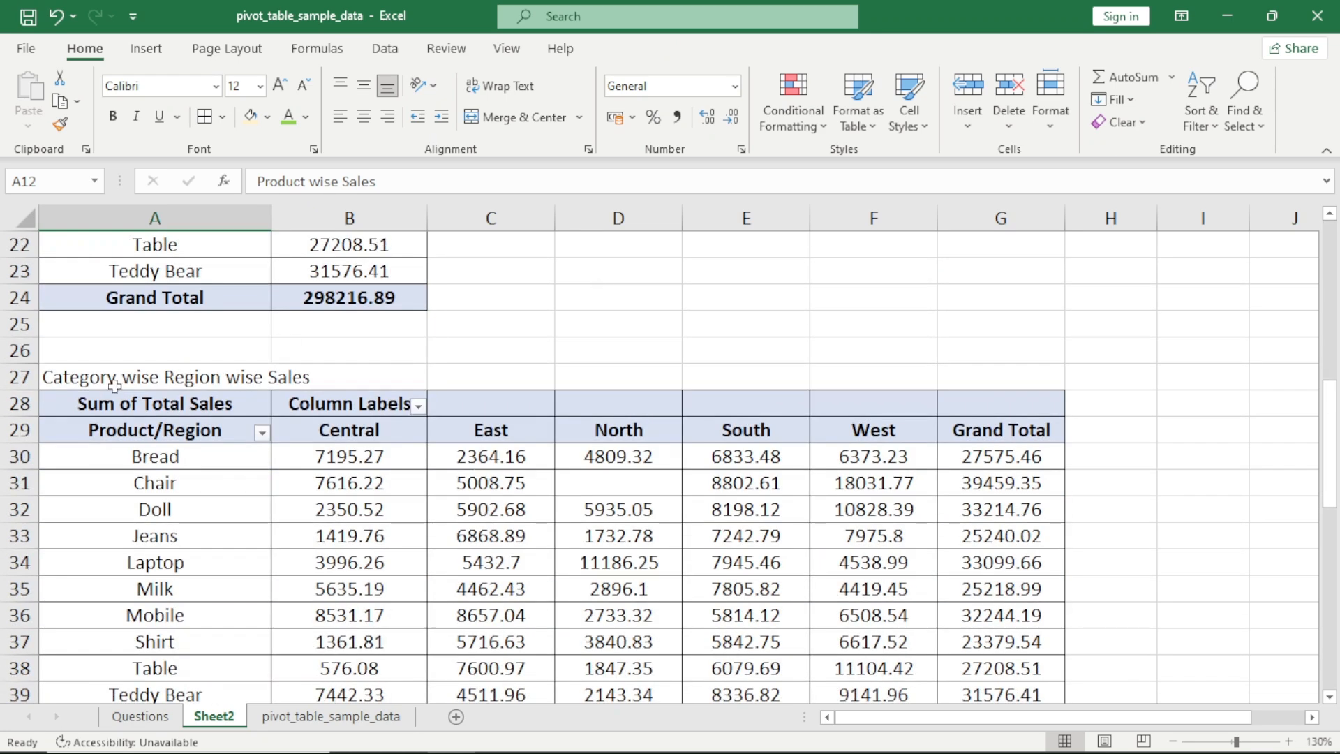
left_click(114, 384)
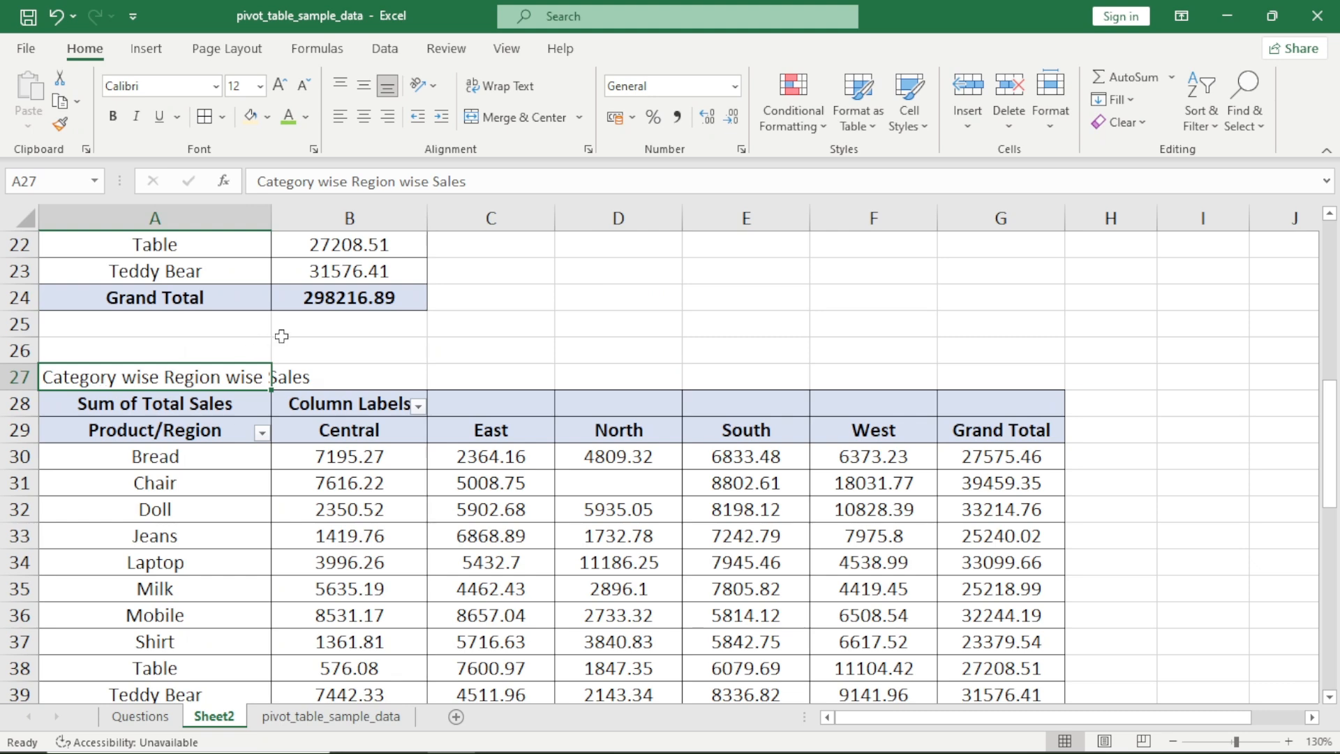
scroll(281, 336, "down", 2)
scroll(410, 328, "down", 4)
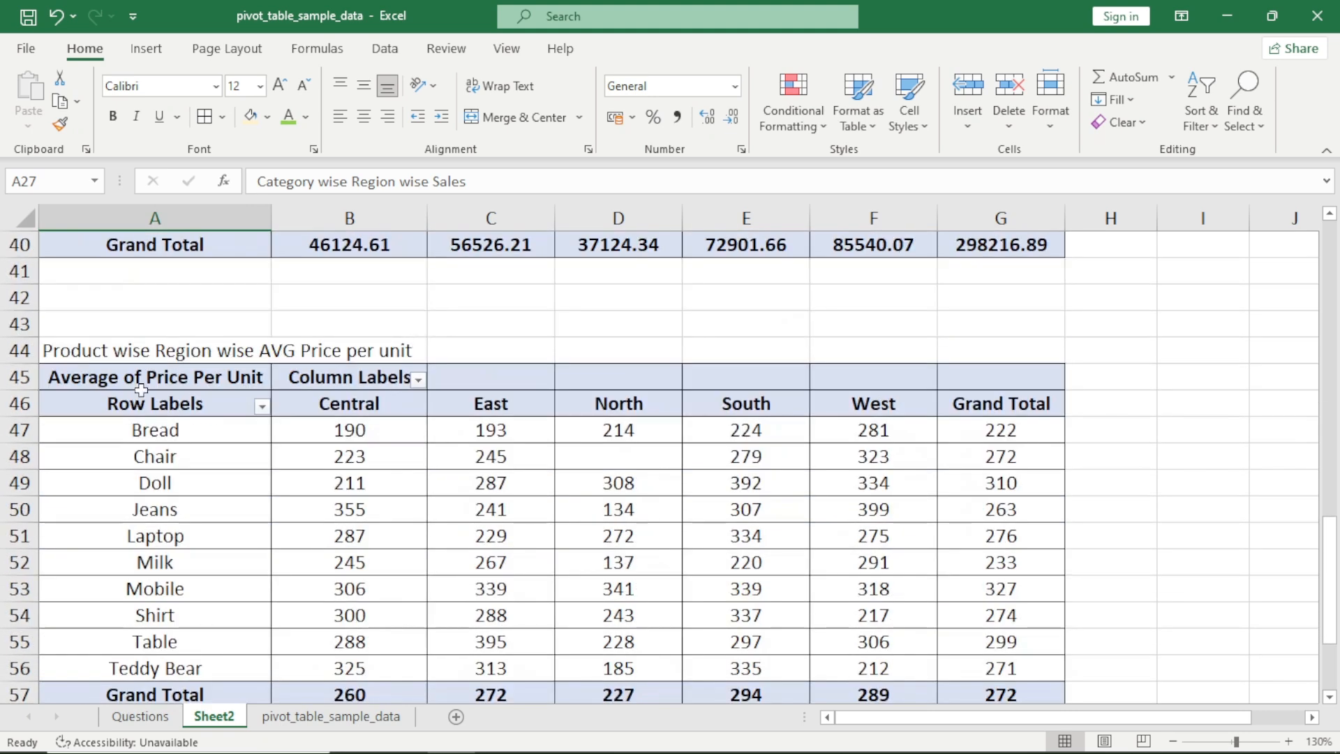
left_click(133, 357)
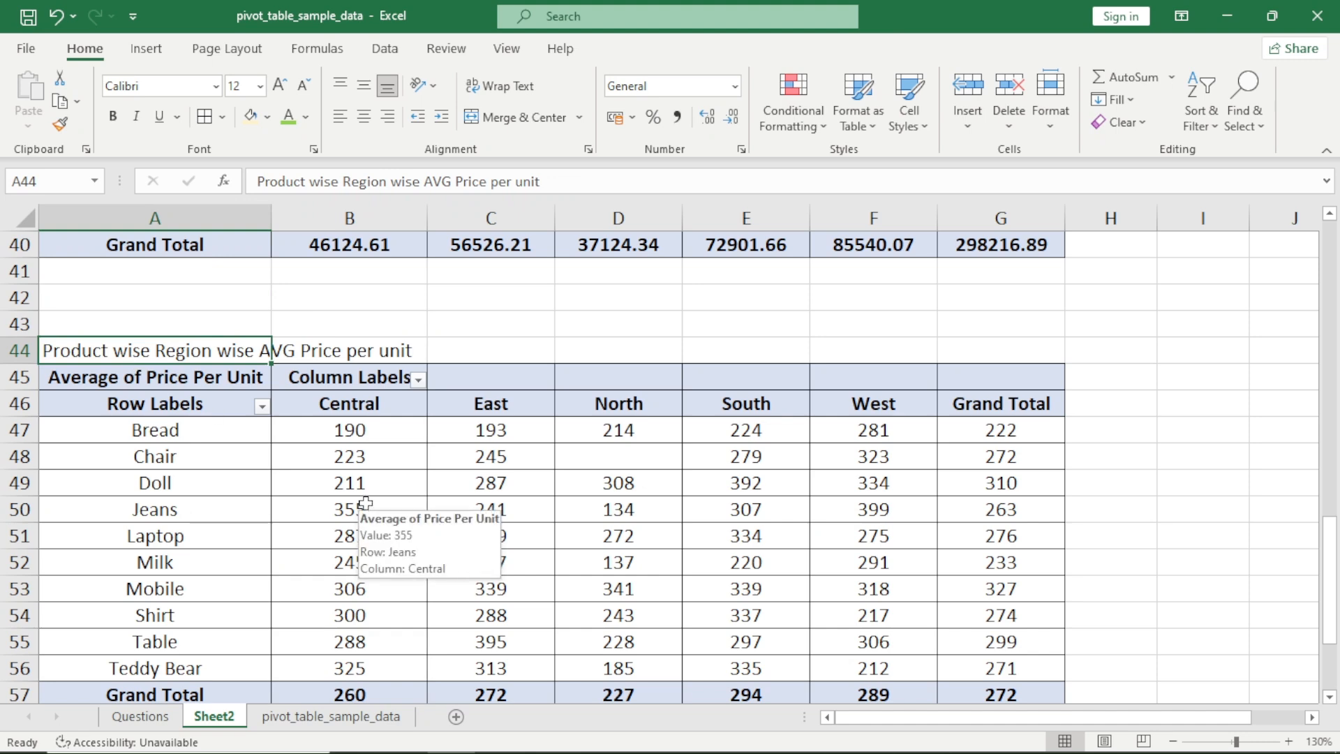
left_click(351, 487)
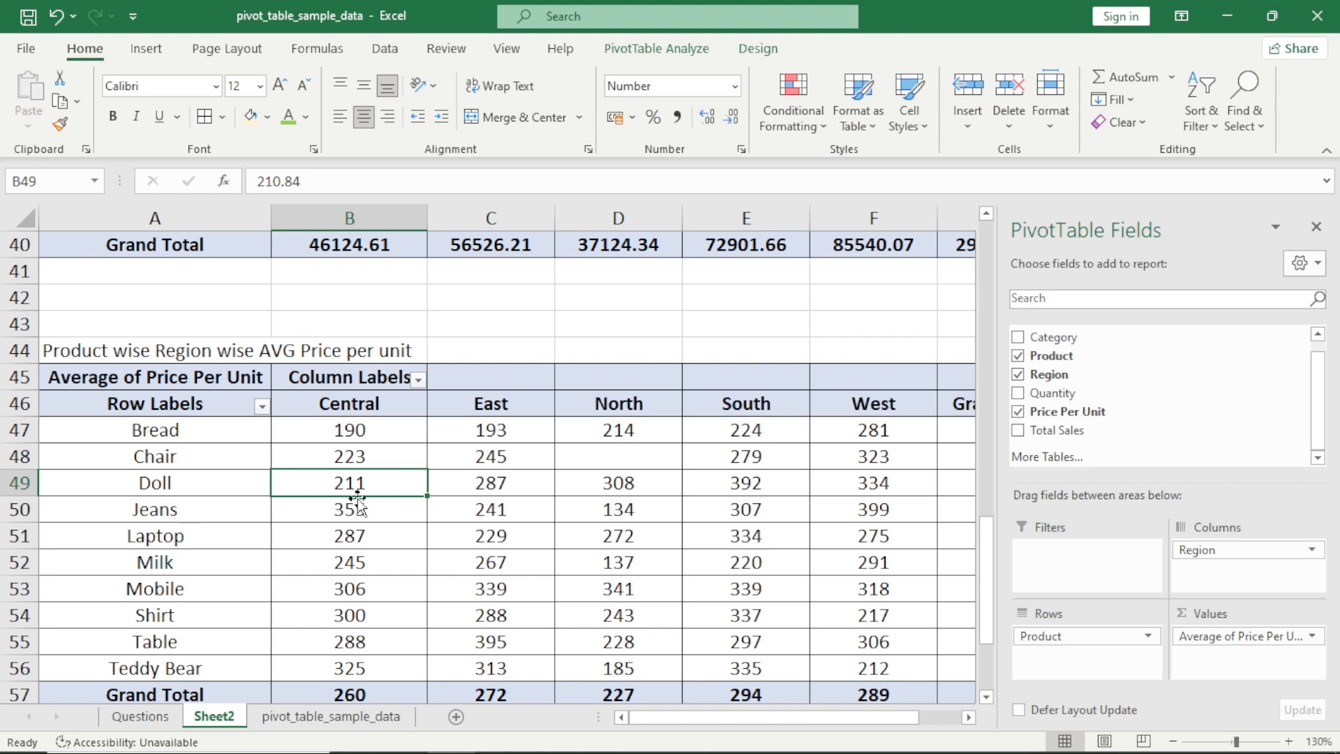
mouse_move(799, 535)
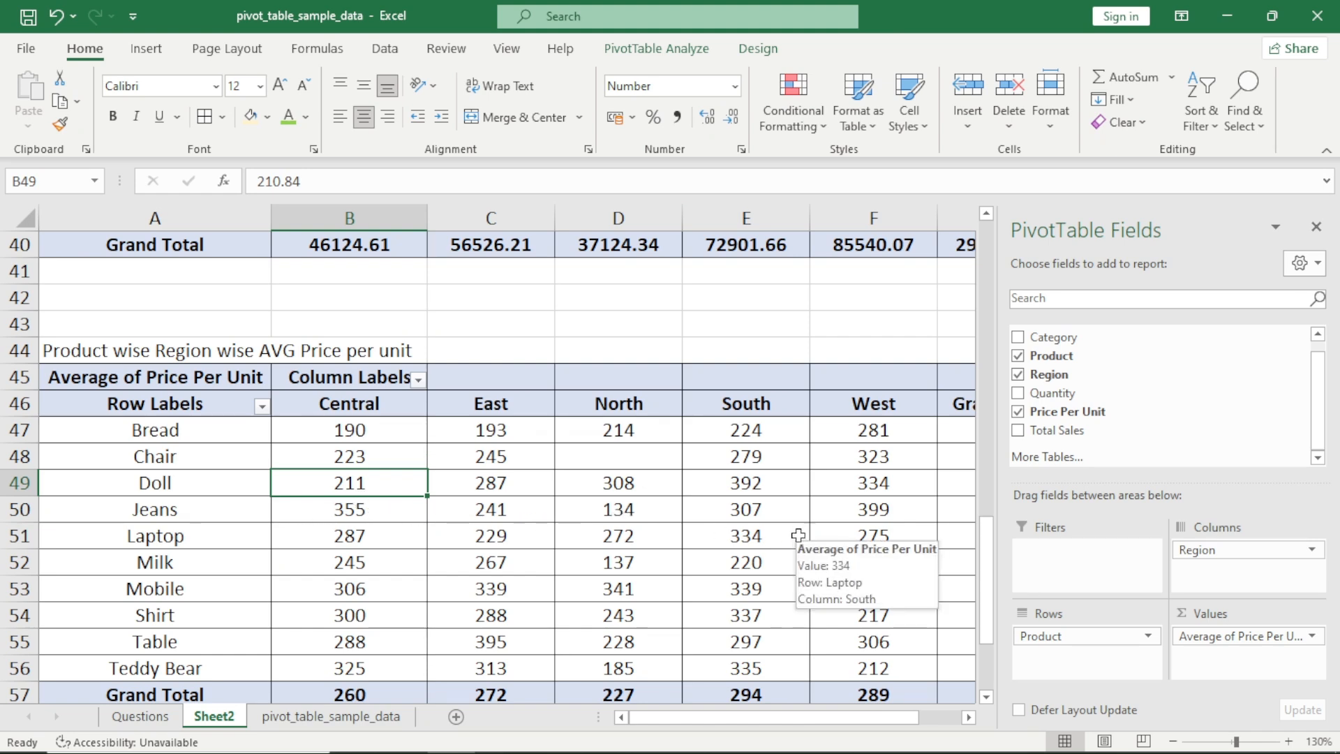
key("Left")
key("Up")
key("Up")
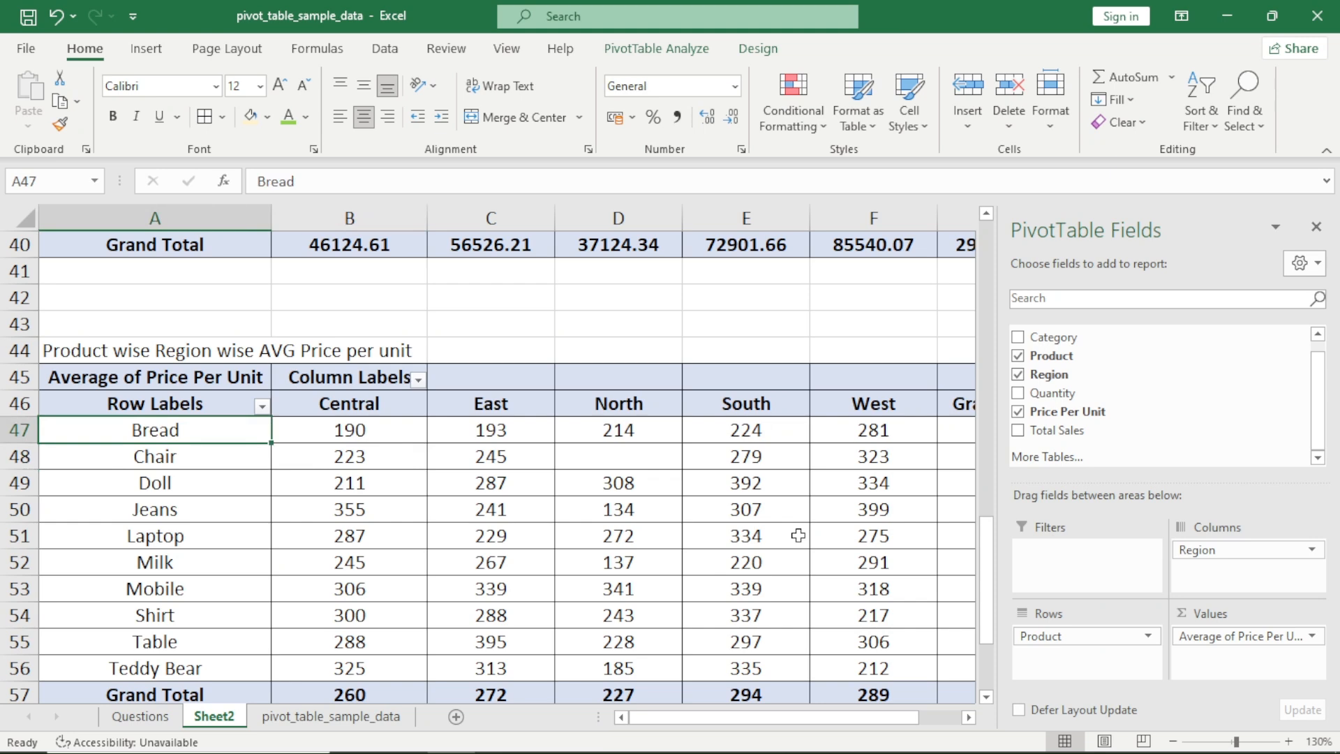
Rename the row label header in A46 of the average price pivot as "Product/Regioon"
key("ctrl+Right")
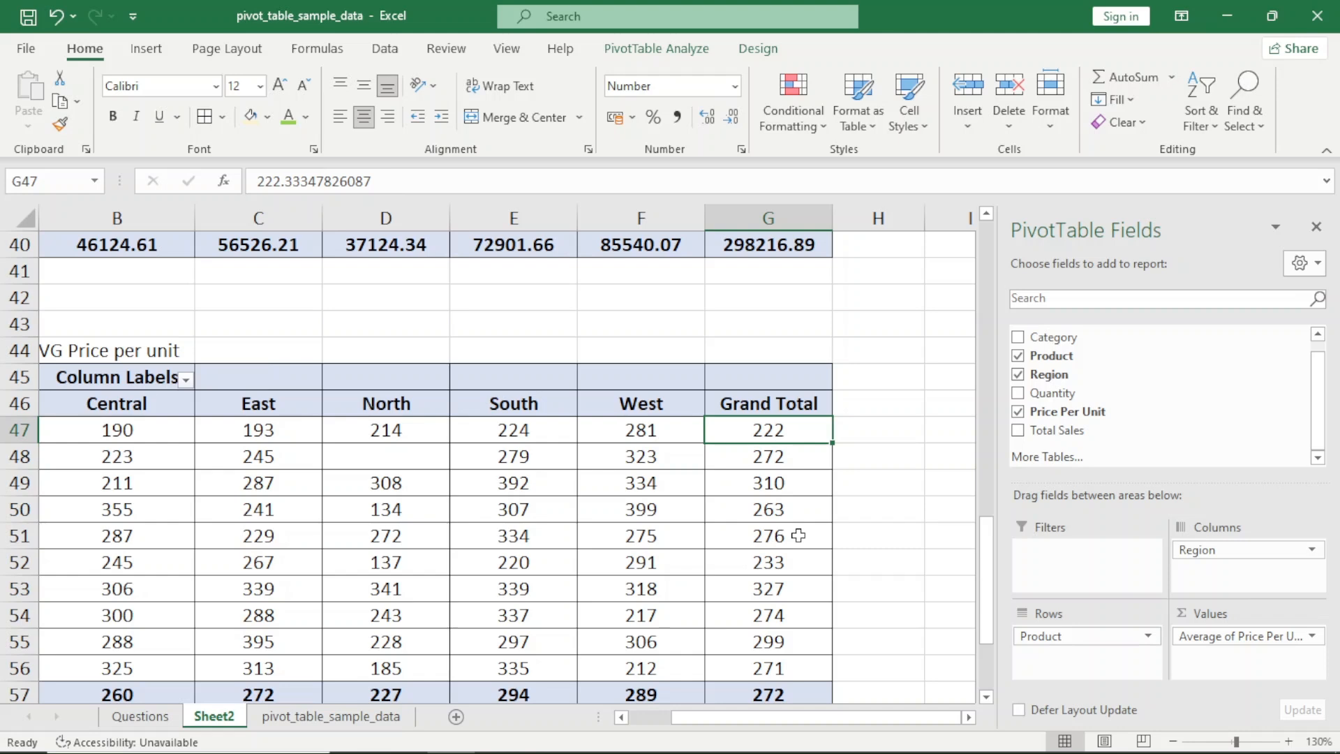
key("ctrl+Left")
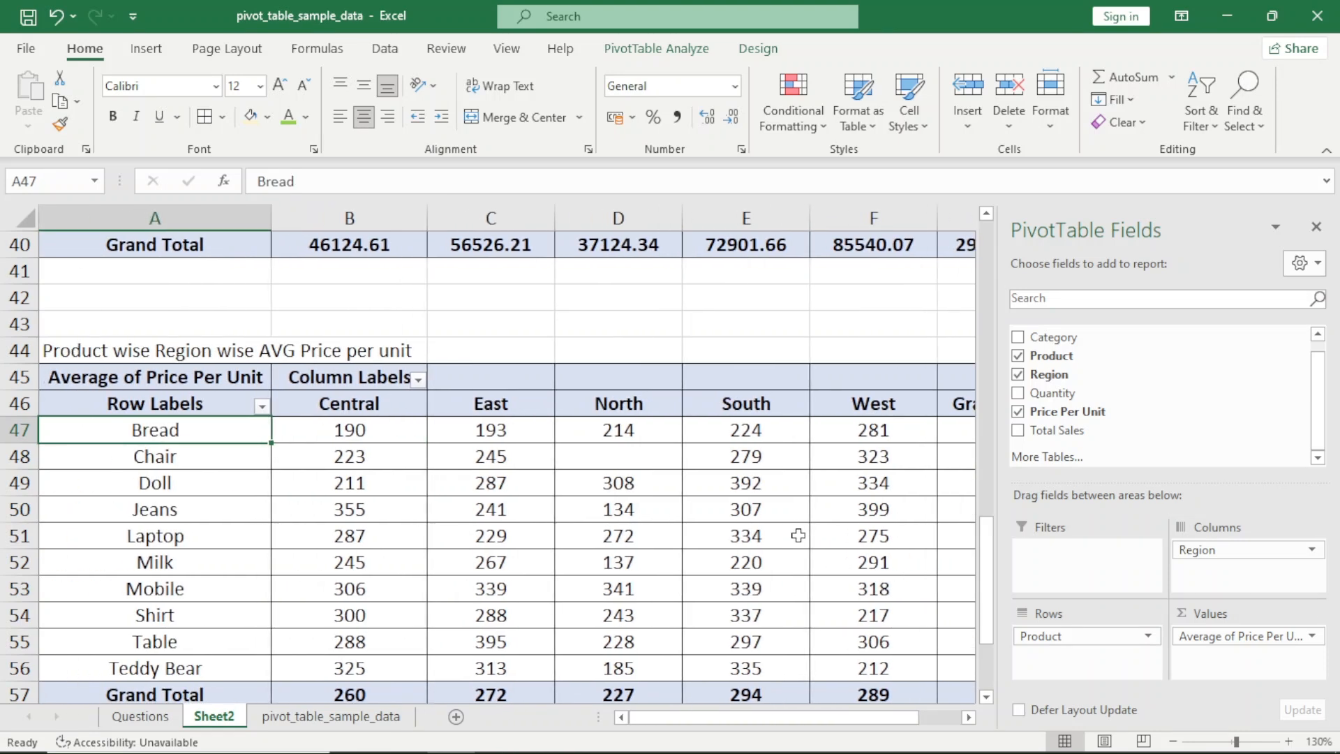
key("Up")
type("Product wise Region wise AVG Price per unit")
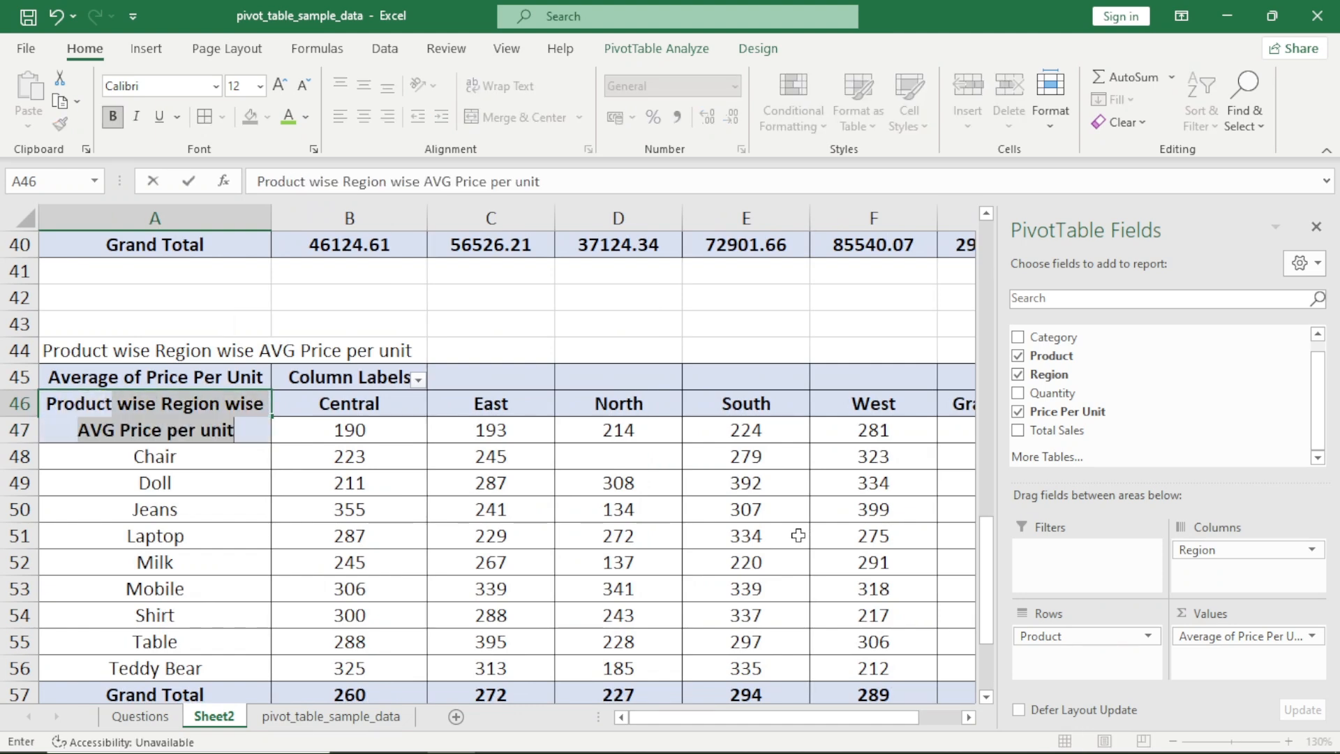
type("/")
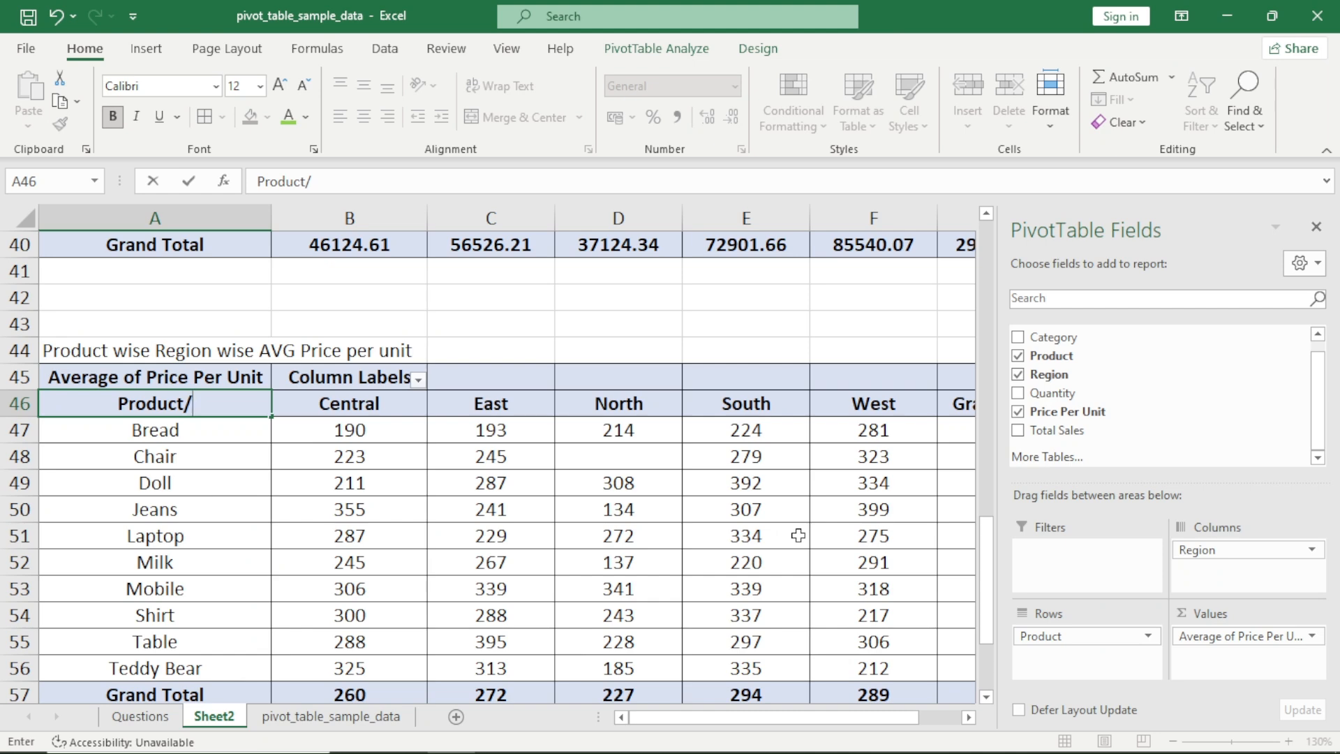
type("Regioon")
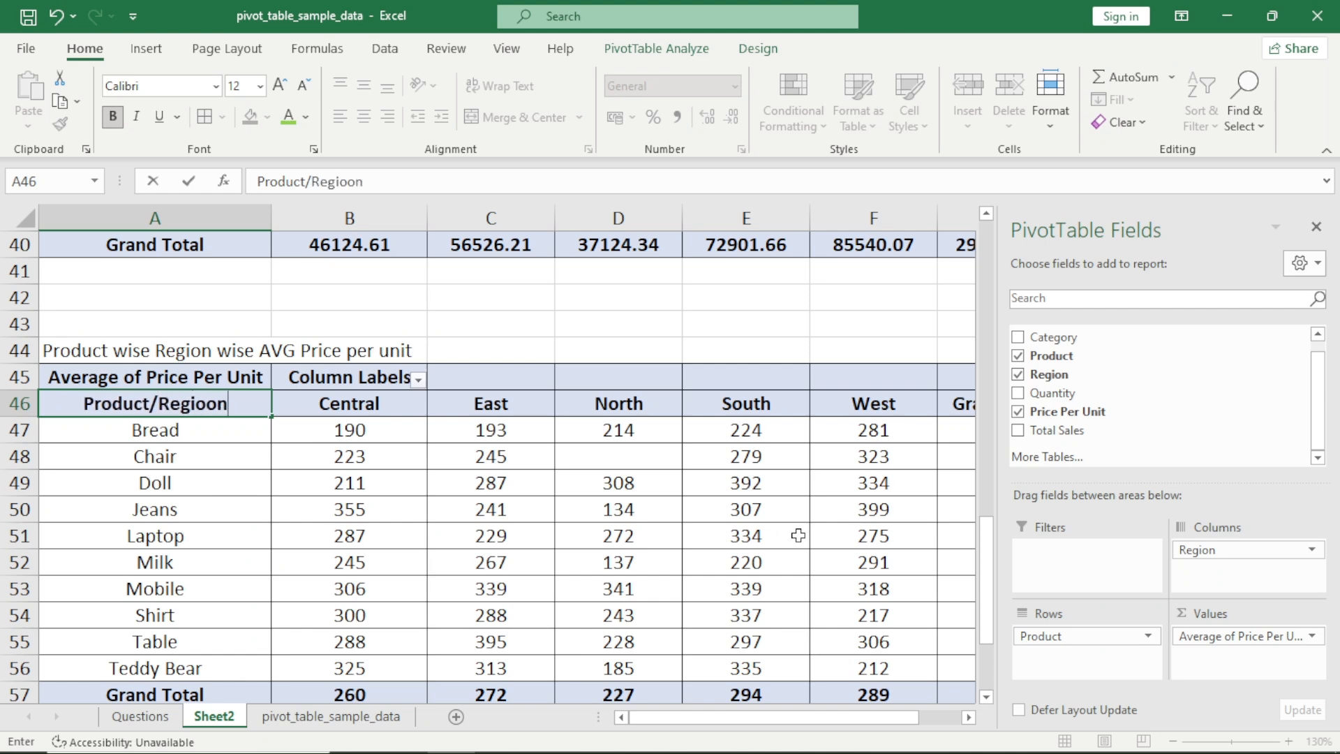
key("Return")
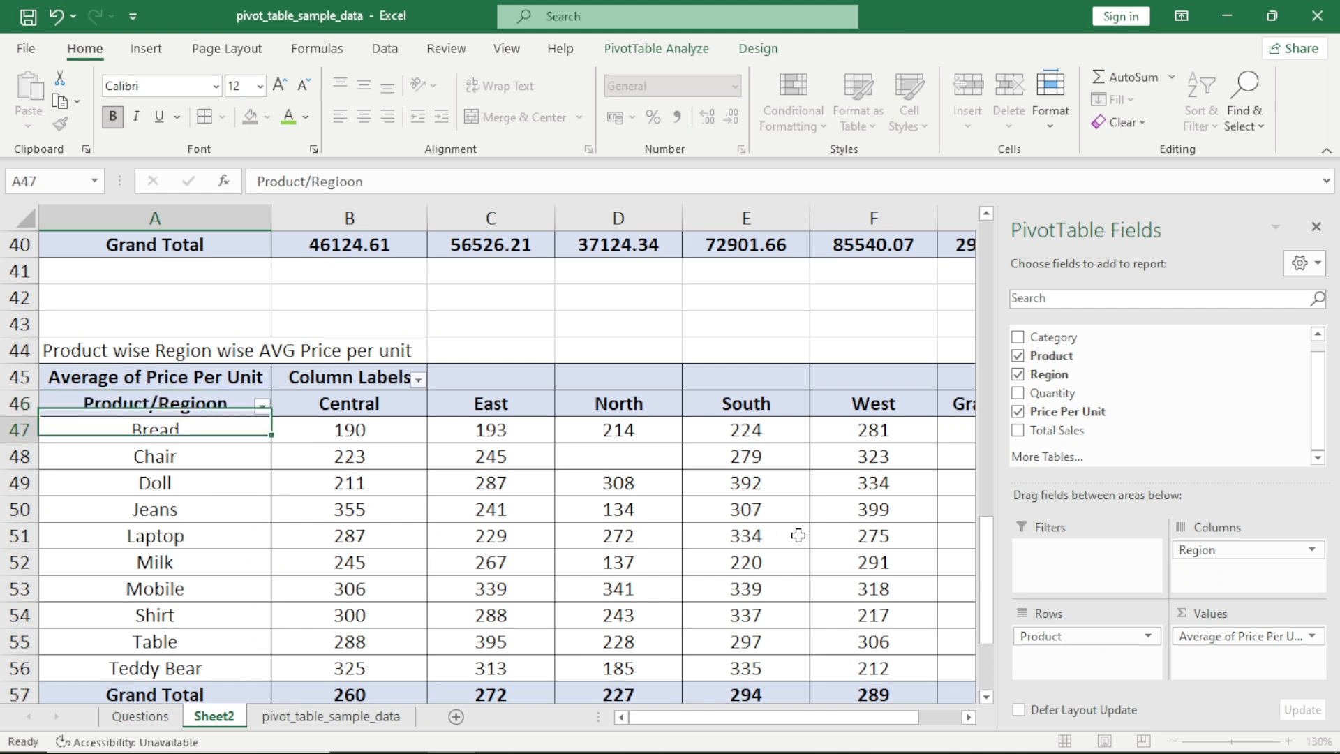
Review the average price pivot's products and region headers, and go back up through the pivots above it on Sheet2
key("shift+Down")
key("shift+Down")
key("shift+Down")
key("shift+Down")
key("shift+Down")
key("shift+Down")
key("shift+Down")
key("shift+Down")
key("shift+Down")
key("Up")
key("Right")
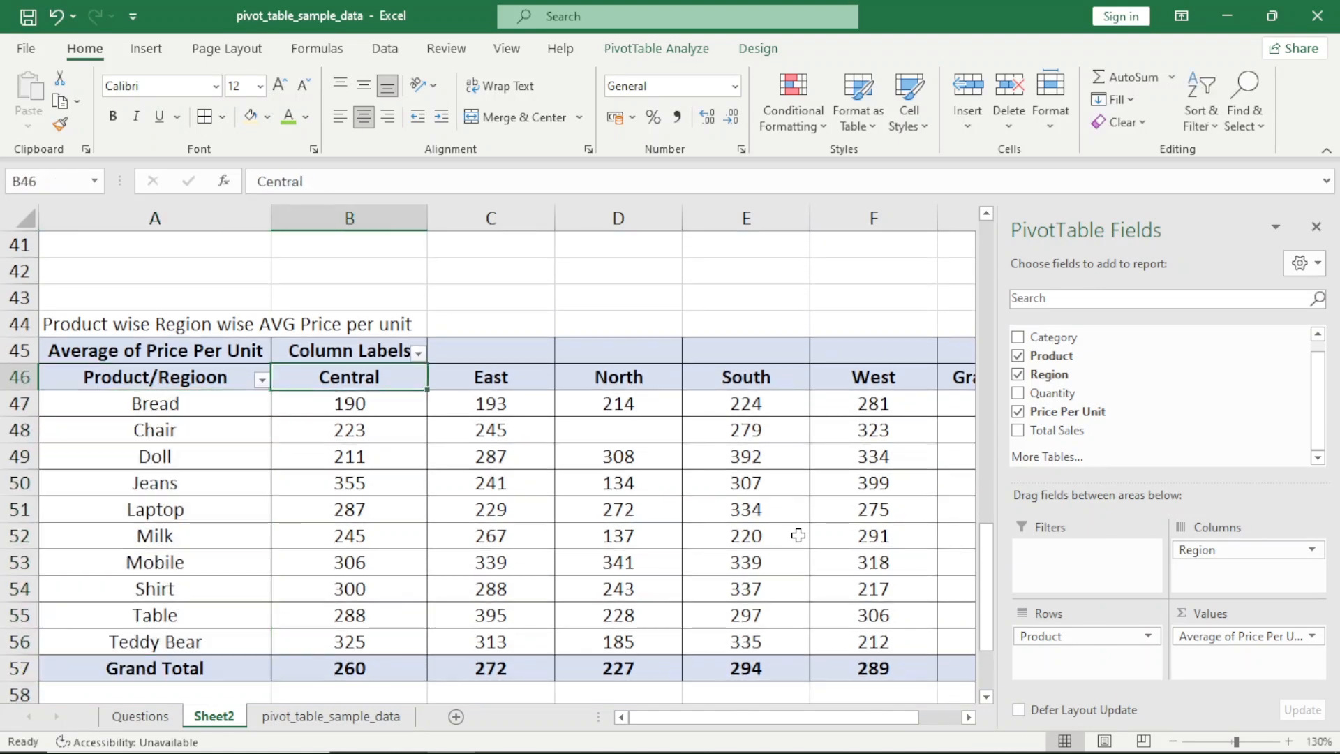
key("ctrl+shift+Right")
key("Left")
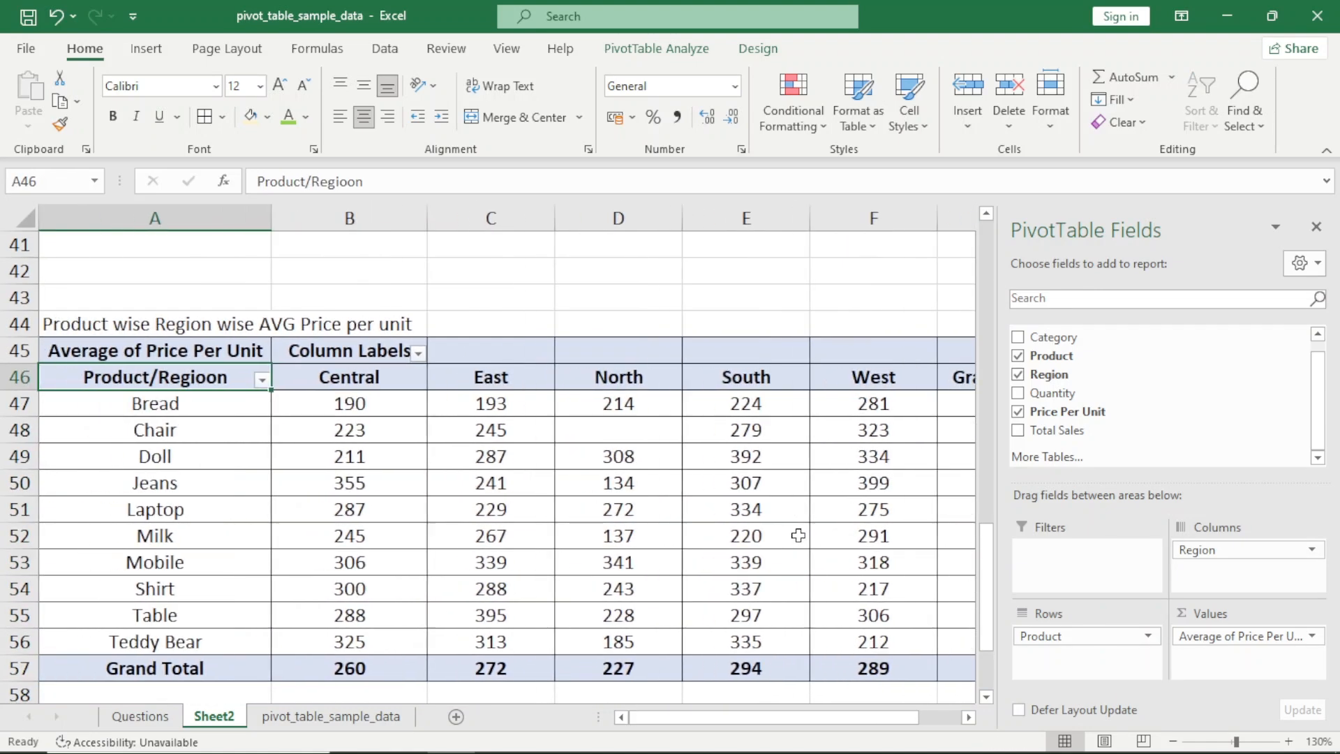
key("ctrl+Up")
key("ctrl+Up")
key("ctrl+Up")
key("ctrl+Up")
key("ctrl+Up")
key("ctrl+Up")
key("ctrl+Up")
key("ctrl+Up")
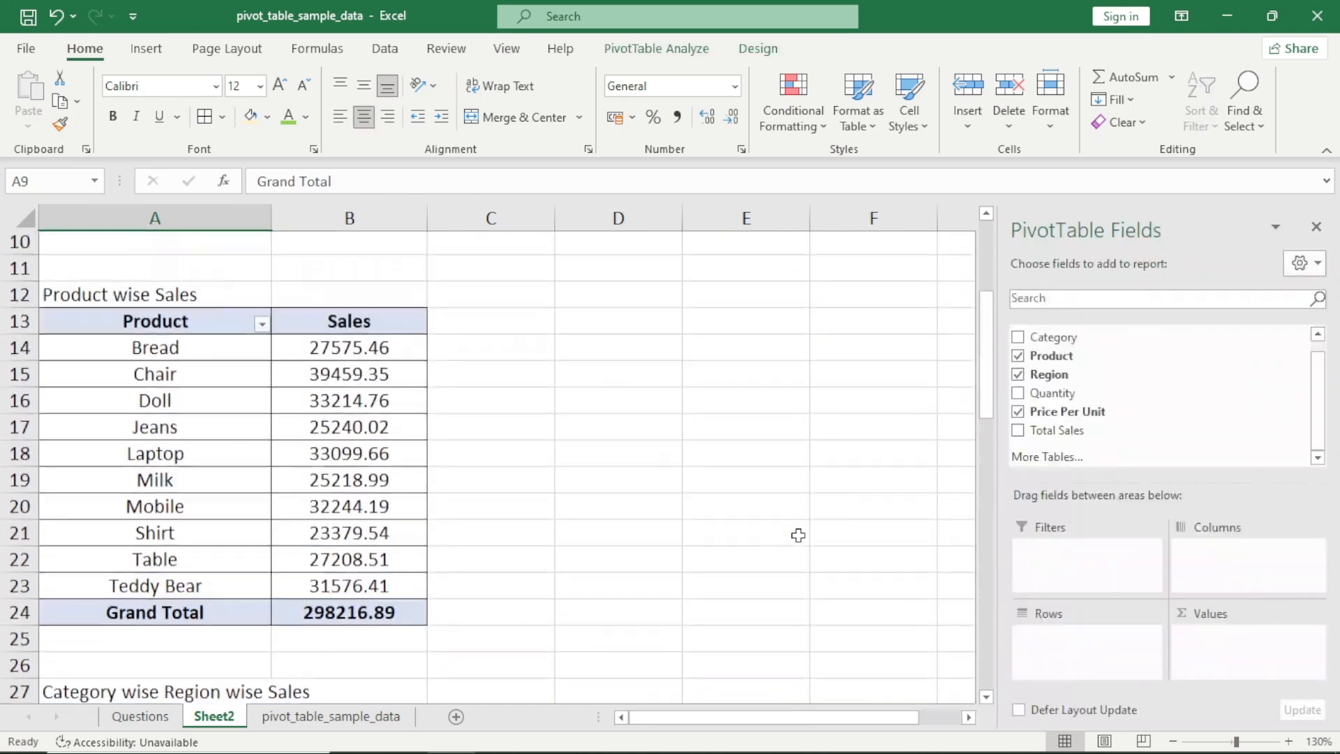